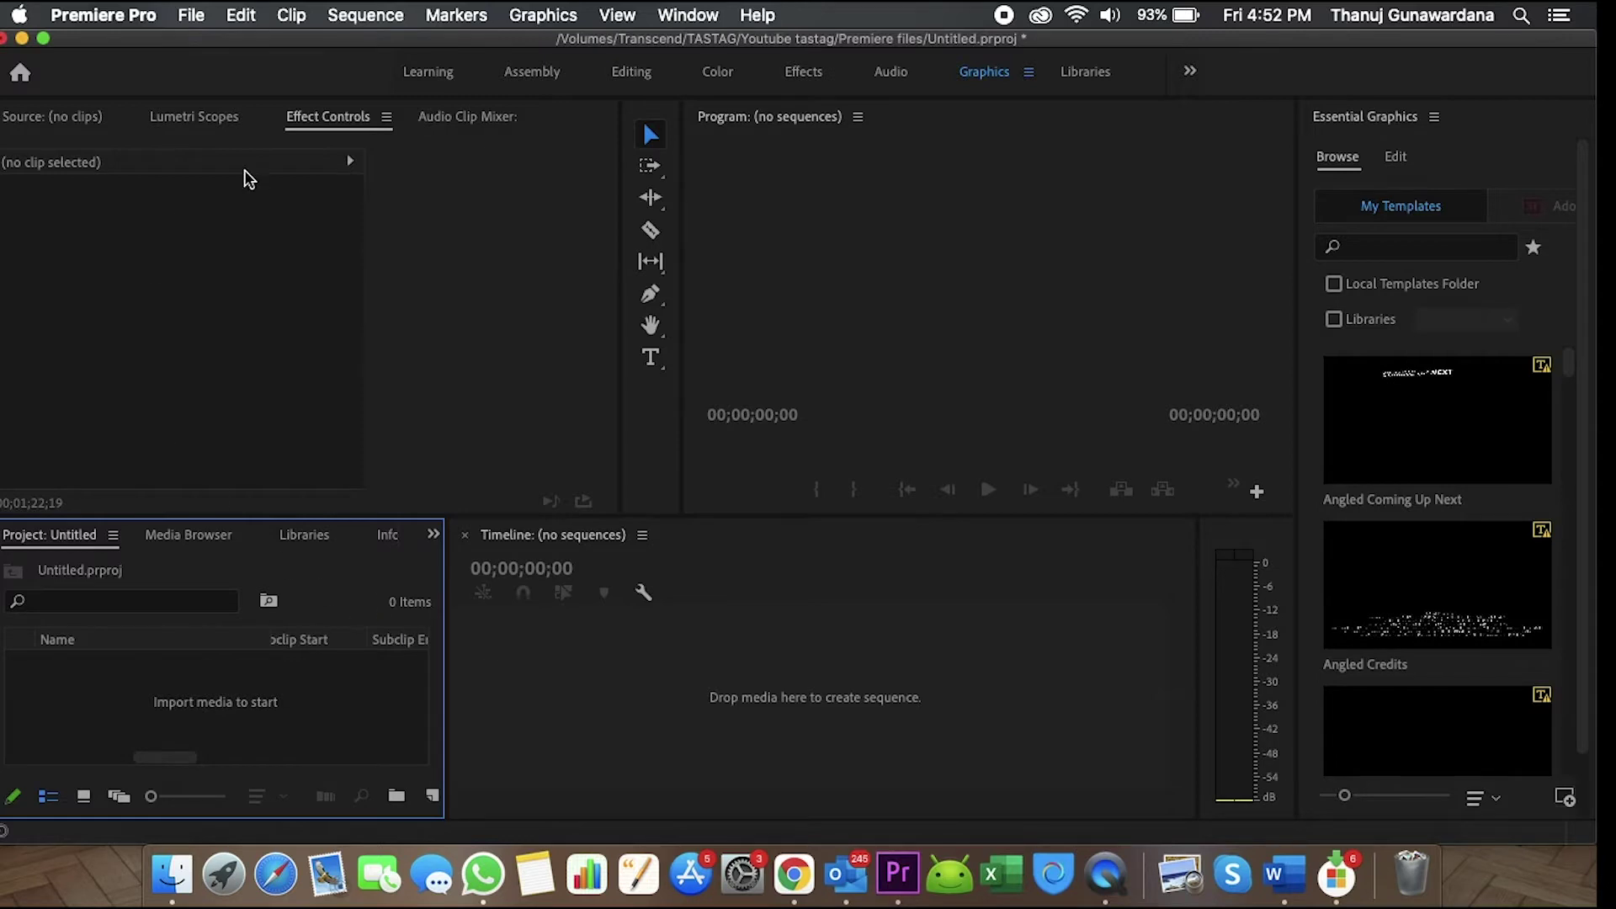
# - Create a new sequence in the empty project
pyautogui.click(433, 796)
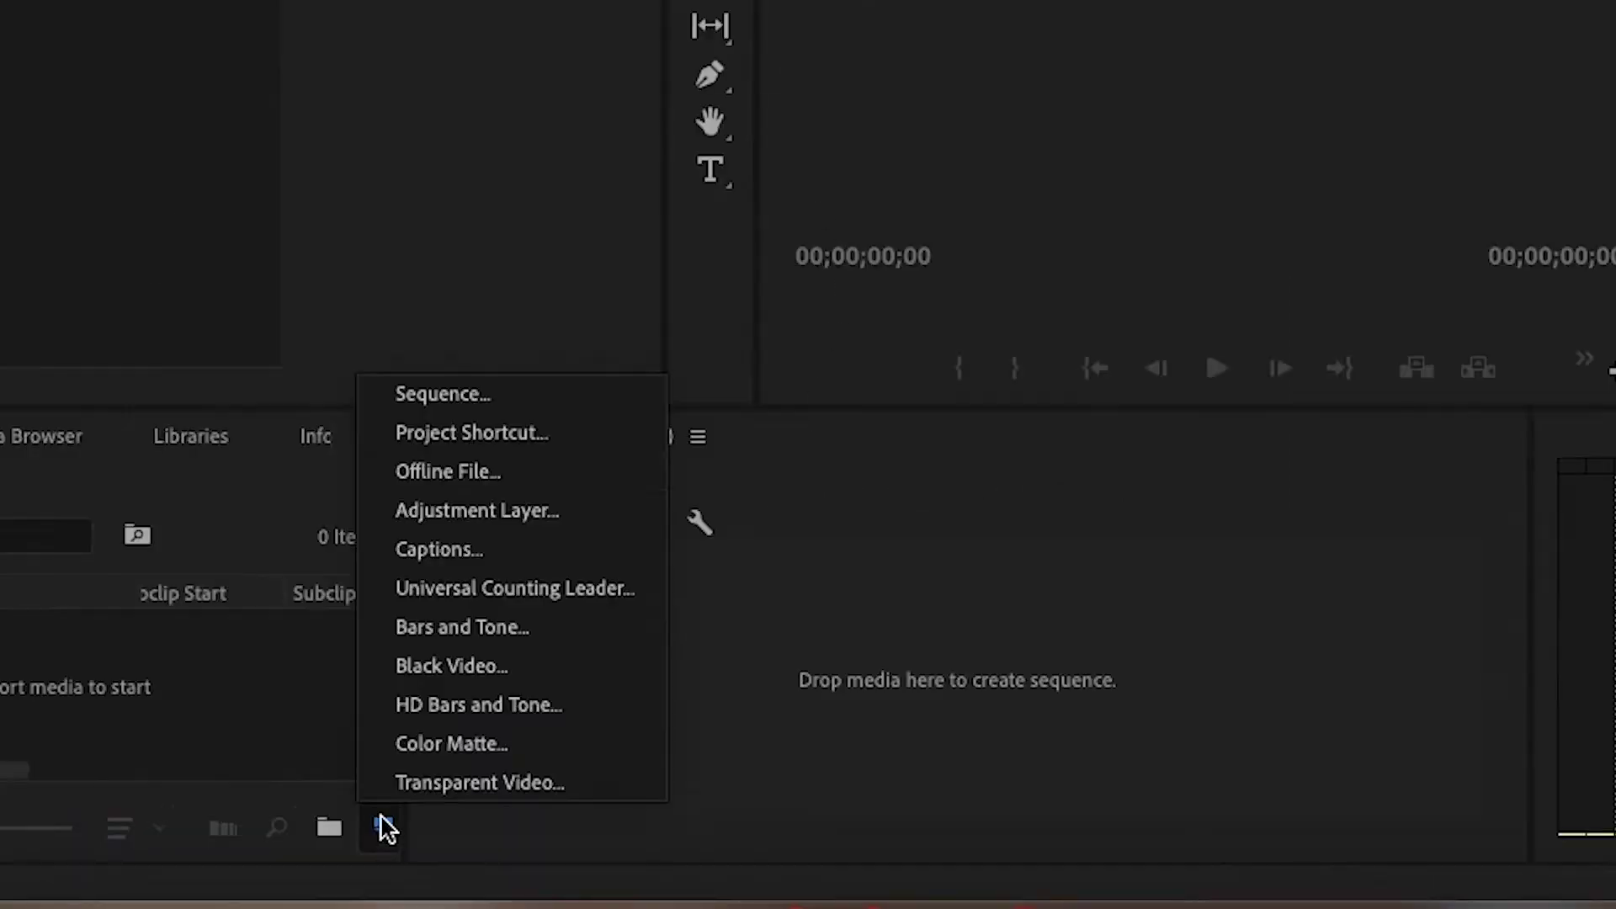
pyautogui.click(489, 510)
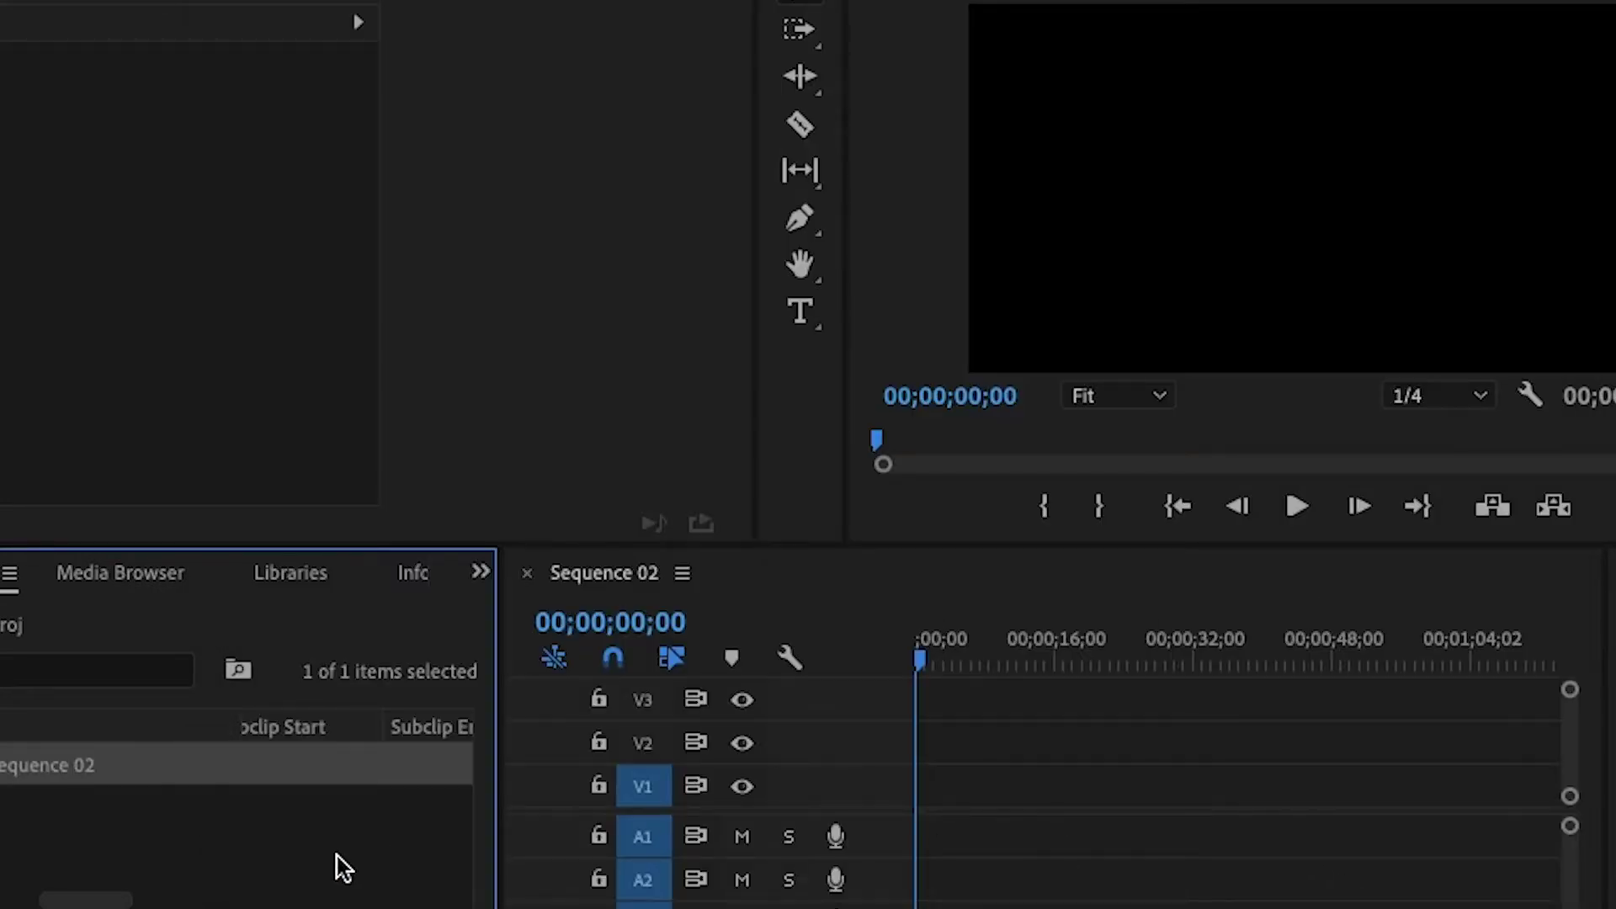
# - Create a medium blue color matte at 1920 × 1080 and 29.97 fps, named Color Matte 01
pyautogui.click(376, 855)
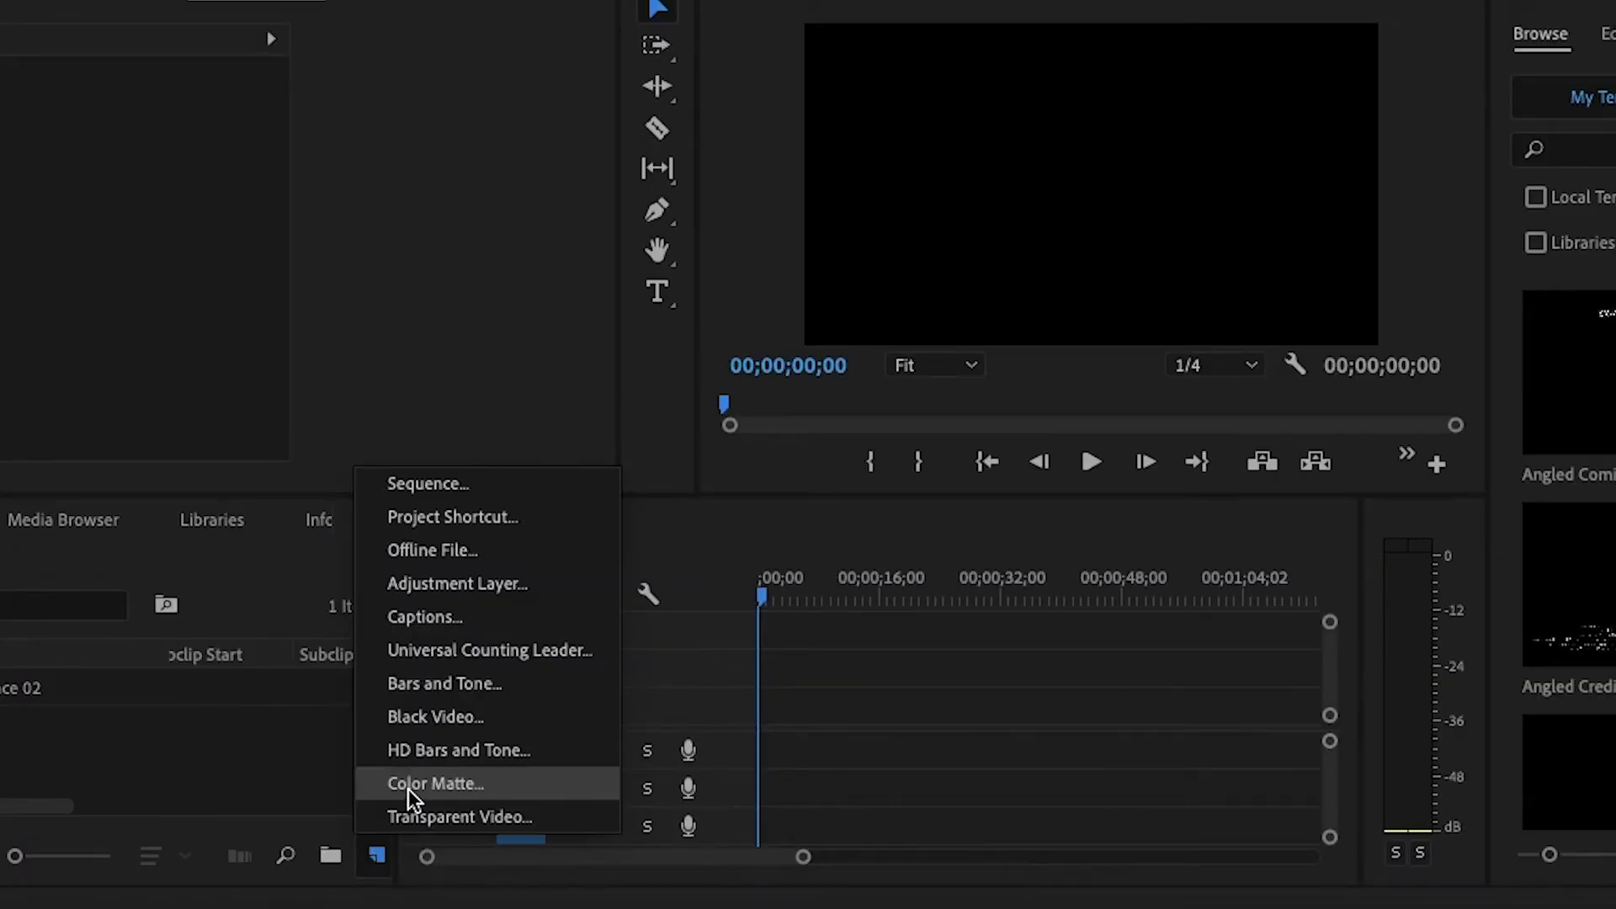
pyautogui.click(407, 789)
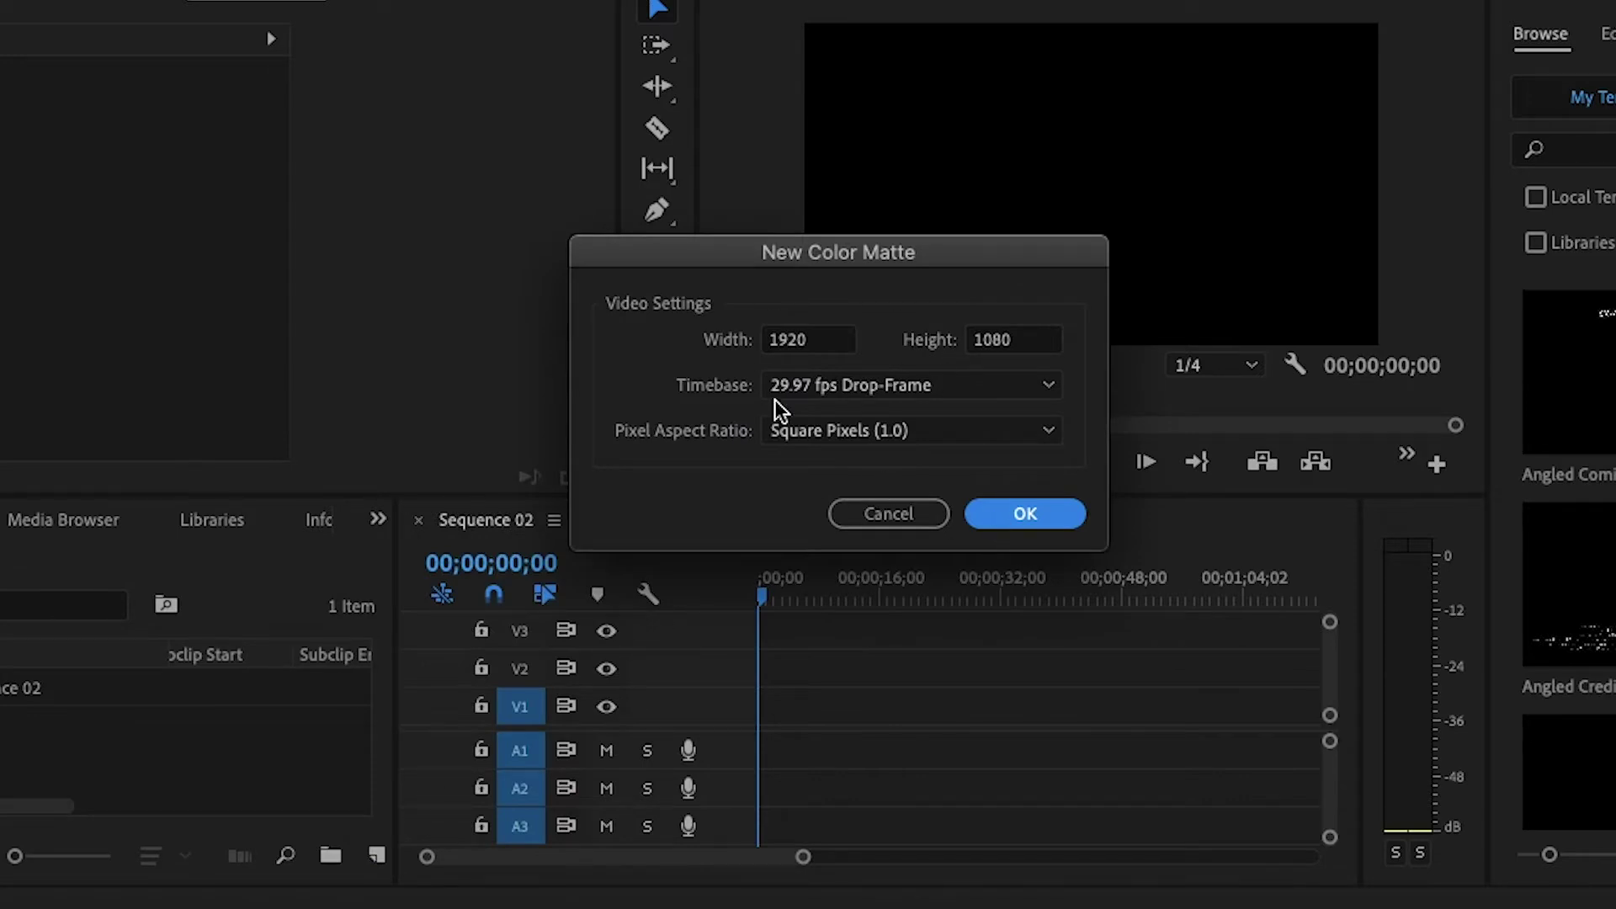
pyautogui.click(1020, 515)
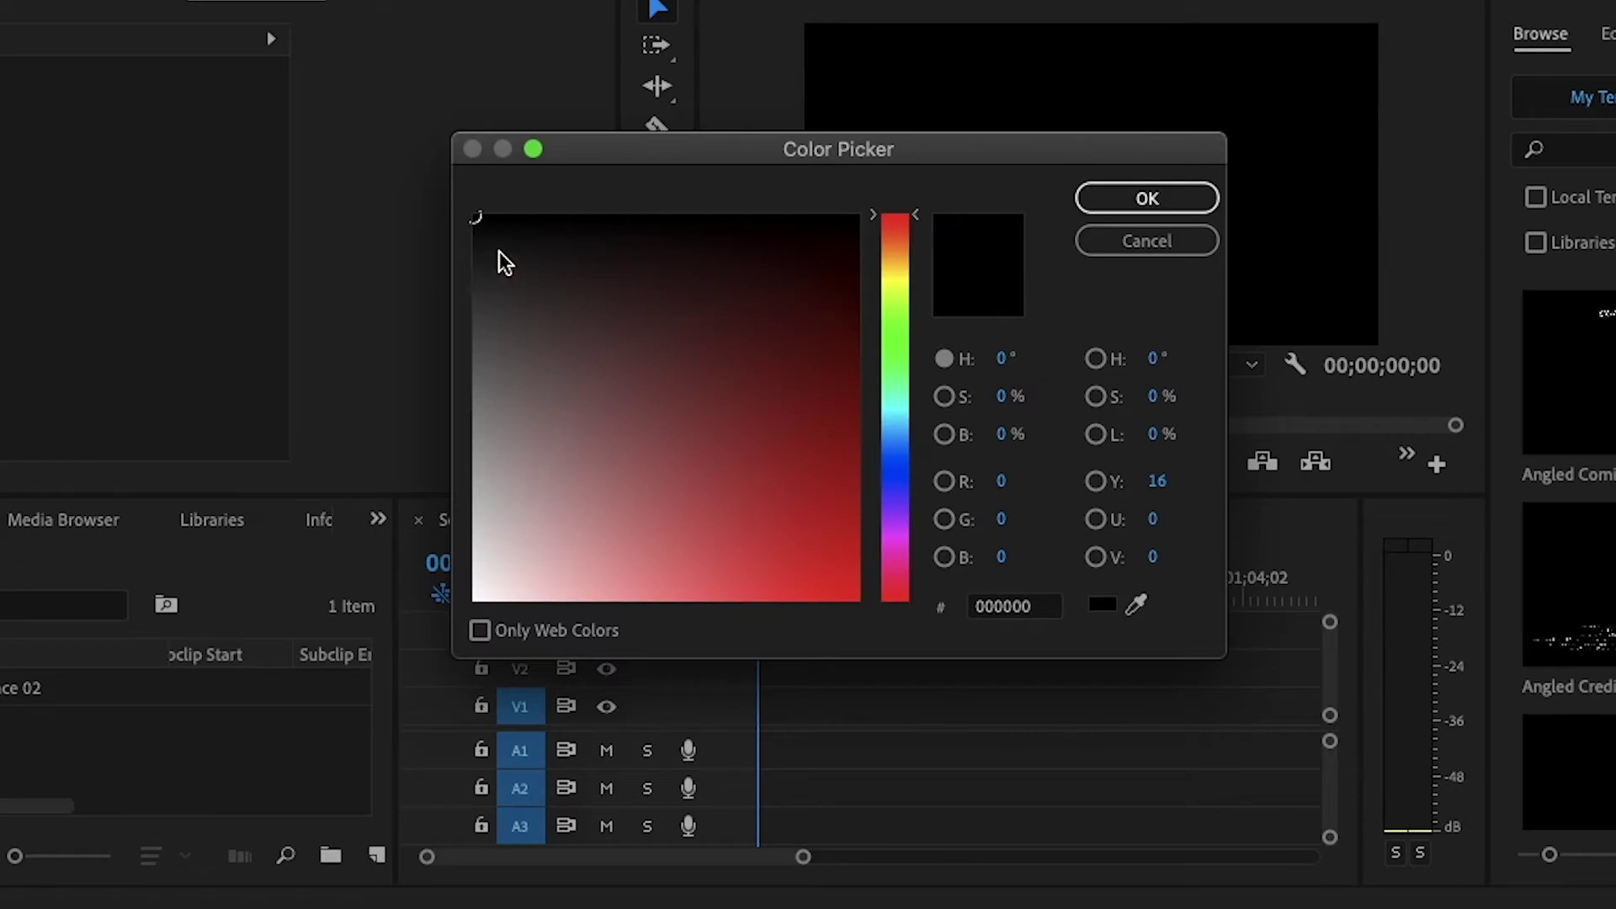
pyautogui.click(895, 481)
pyautogui.moveTo(550, 259)
pyautogui.mouseDown()
pyautogui.moveTo(606, 469)
pyautogui.moveTo(744, 527)
pyautogui.moveTo(668, 548)
pyautogui.moveTo(612, 514)
pyautogui.moveTo(682, 521)
pyautogui.mouseUp()
pyautogui.moveTo(901, 490); pyautogui.dragTo(900, 447)
pyautogui.click(1145, 200)
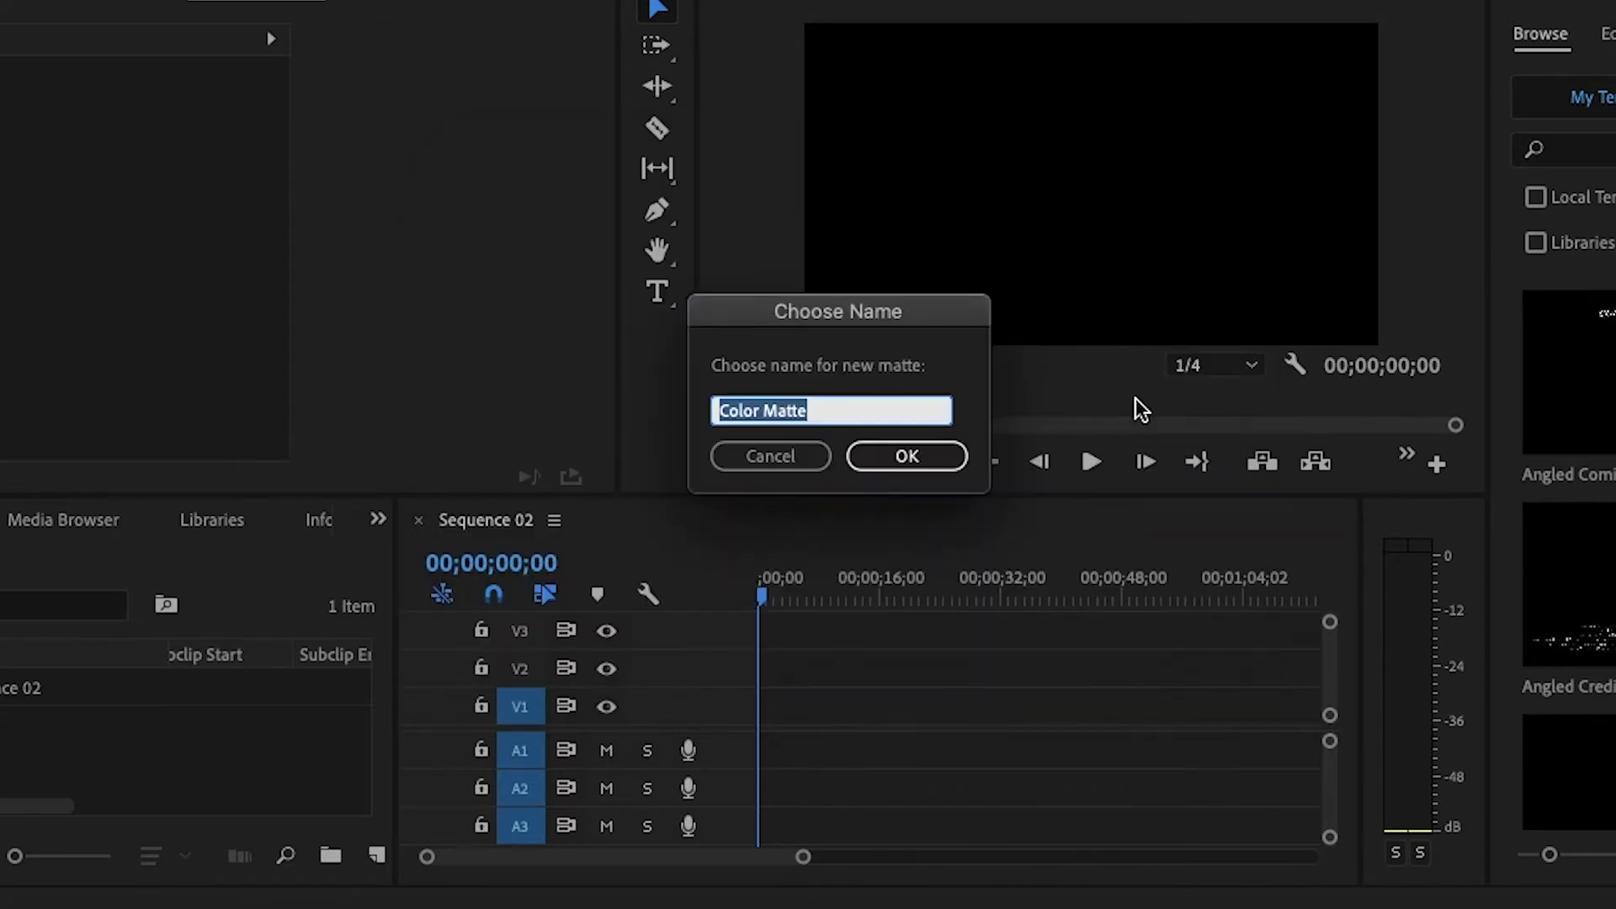
pyautogui.click(849, 413)
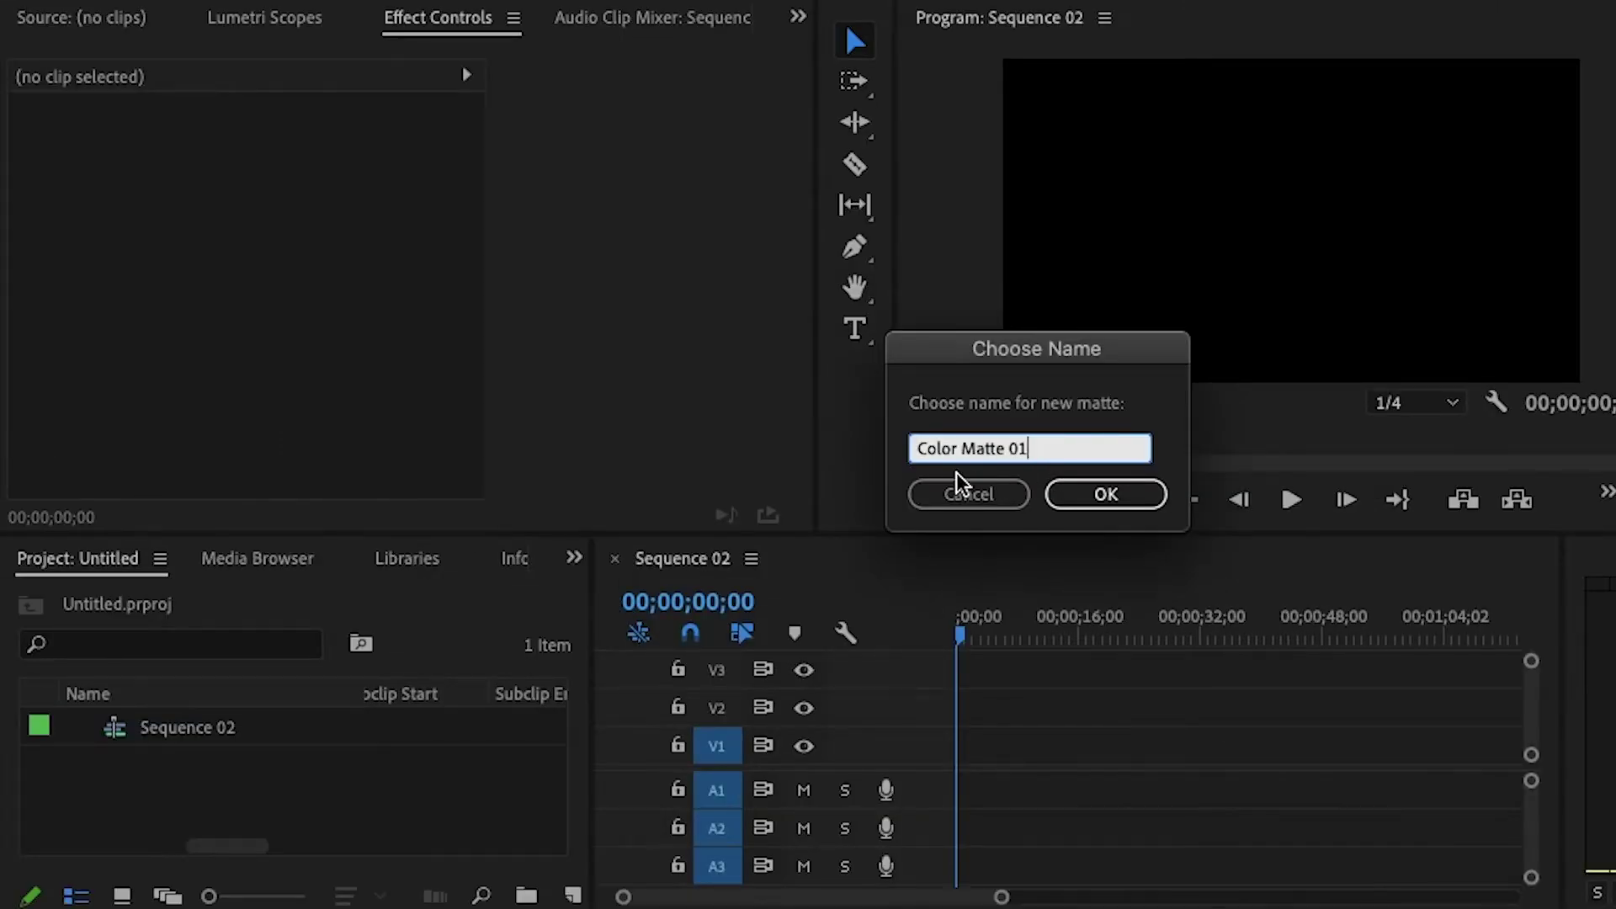
pyautogui.click(1105, 496)
# - Place Color Matte 01 on track V1 and arrange it as a clip about one minute long, ending at 00;02;00;02
pyautogui.moveTo(168, 739); pyautogui.dragTo(1019, 751)
pyautogui.moveTo(961, 631); pyautogui.dragTo(1034, 635)
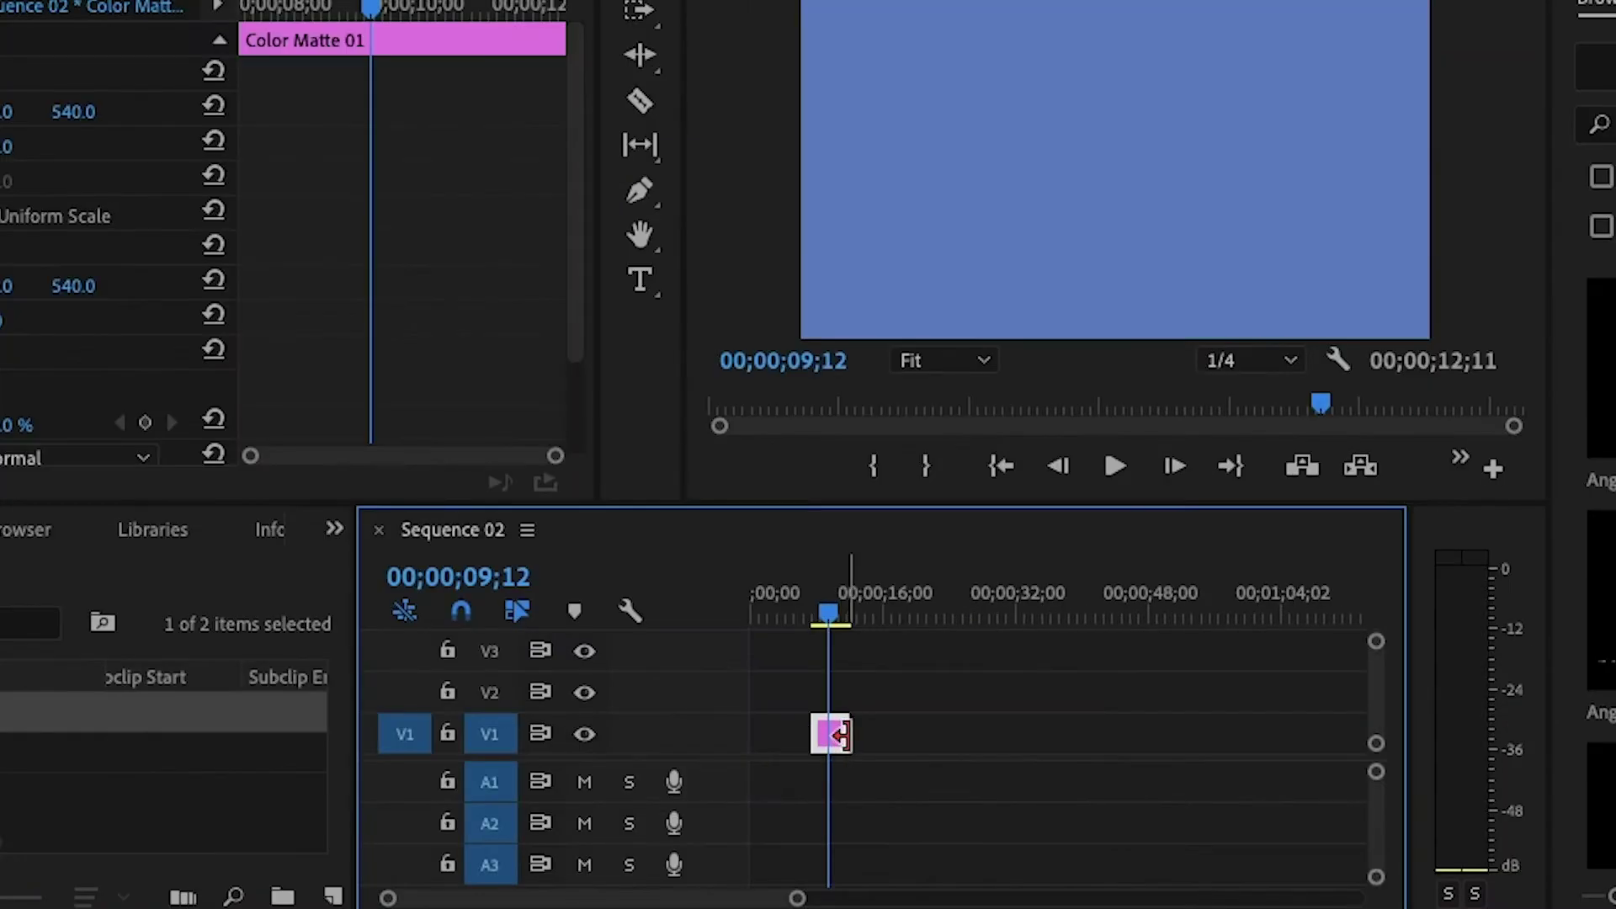
pyautogui.moveTo(1047, 746); pyautogui.dragTo(1124, 751)
pyautogui.moveTo(932, 740); pyautogui.dragTo(1009, 742)
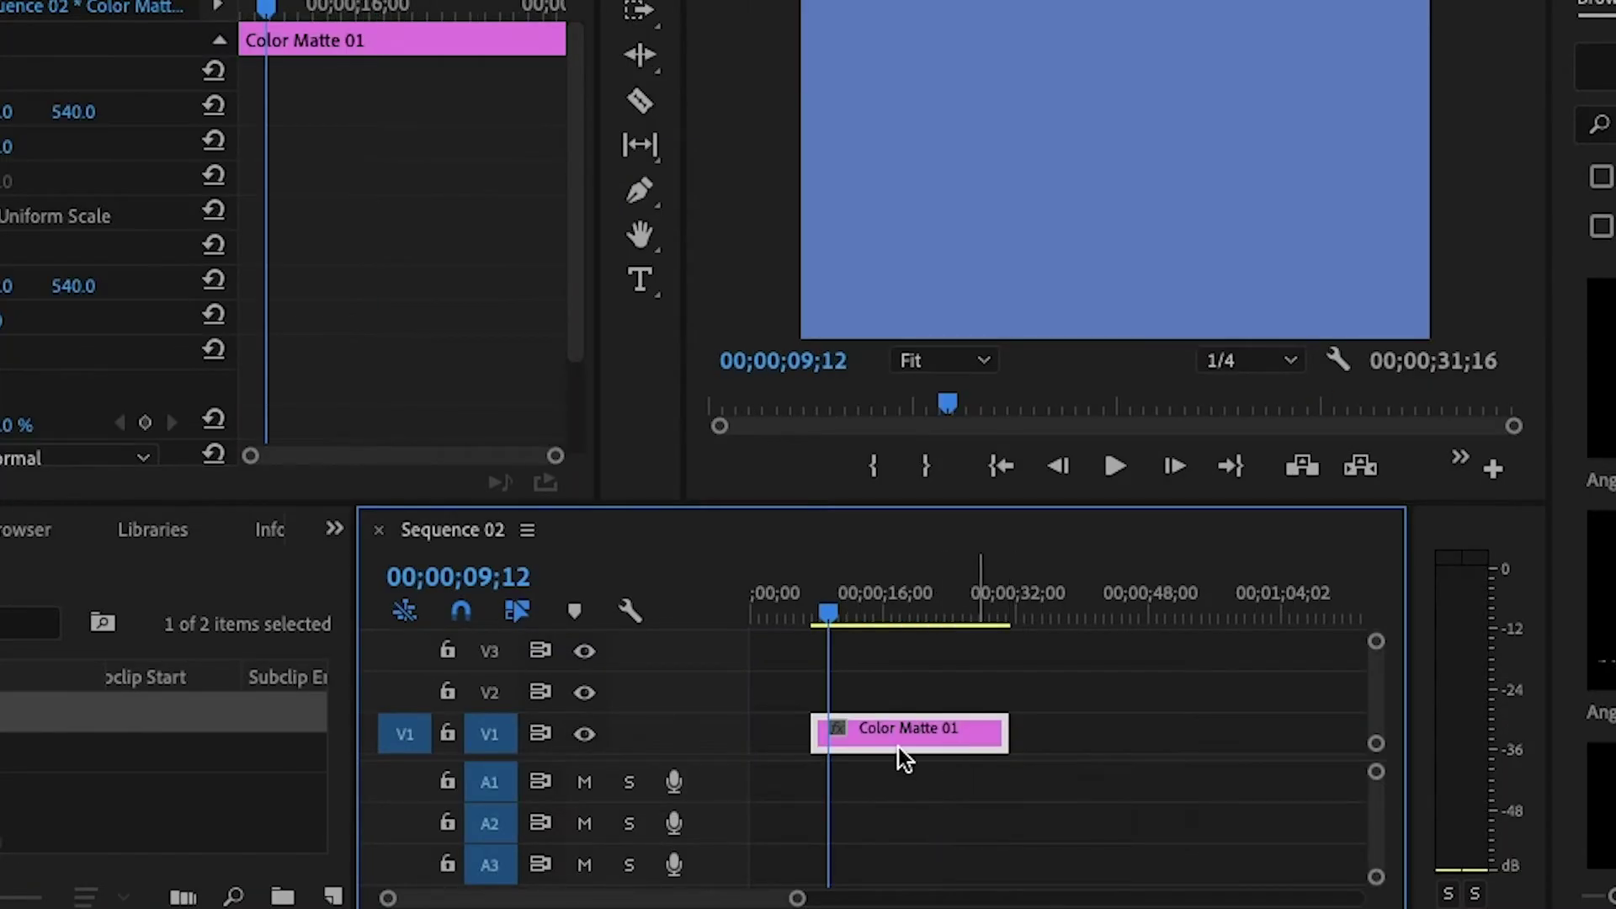
pyautogui.moveTo(827, 613); pyautogui.dragTo(779, 620)
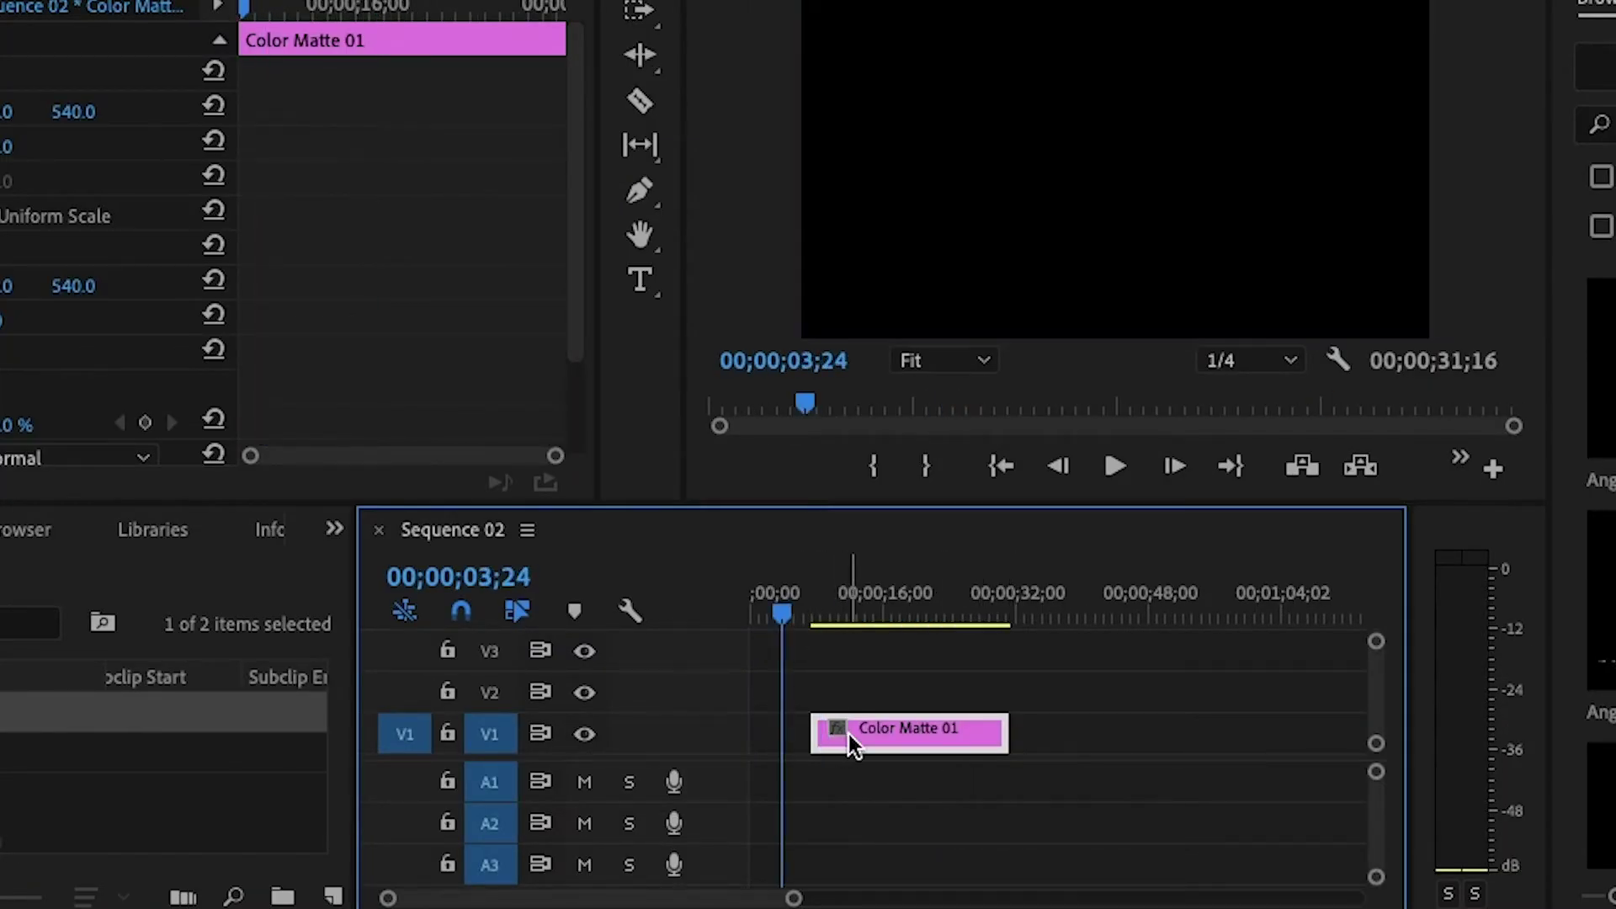
pyautogui.moveTo(849, 734); pyautogui.dragTo(1108, 733)
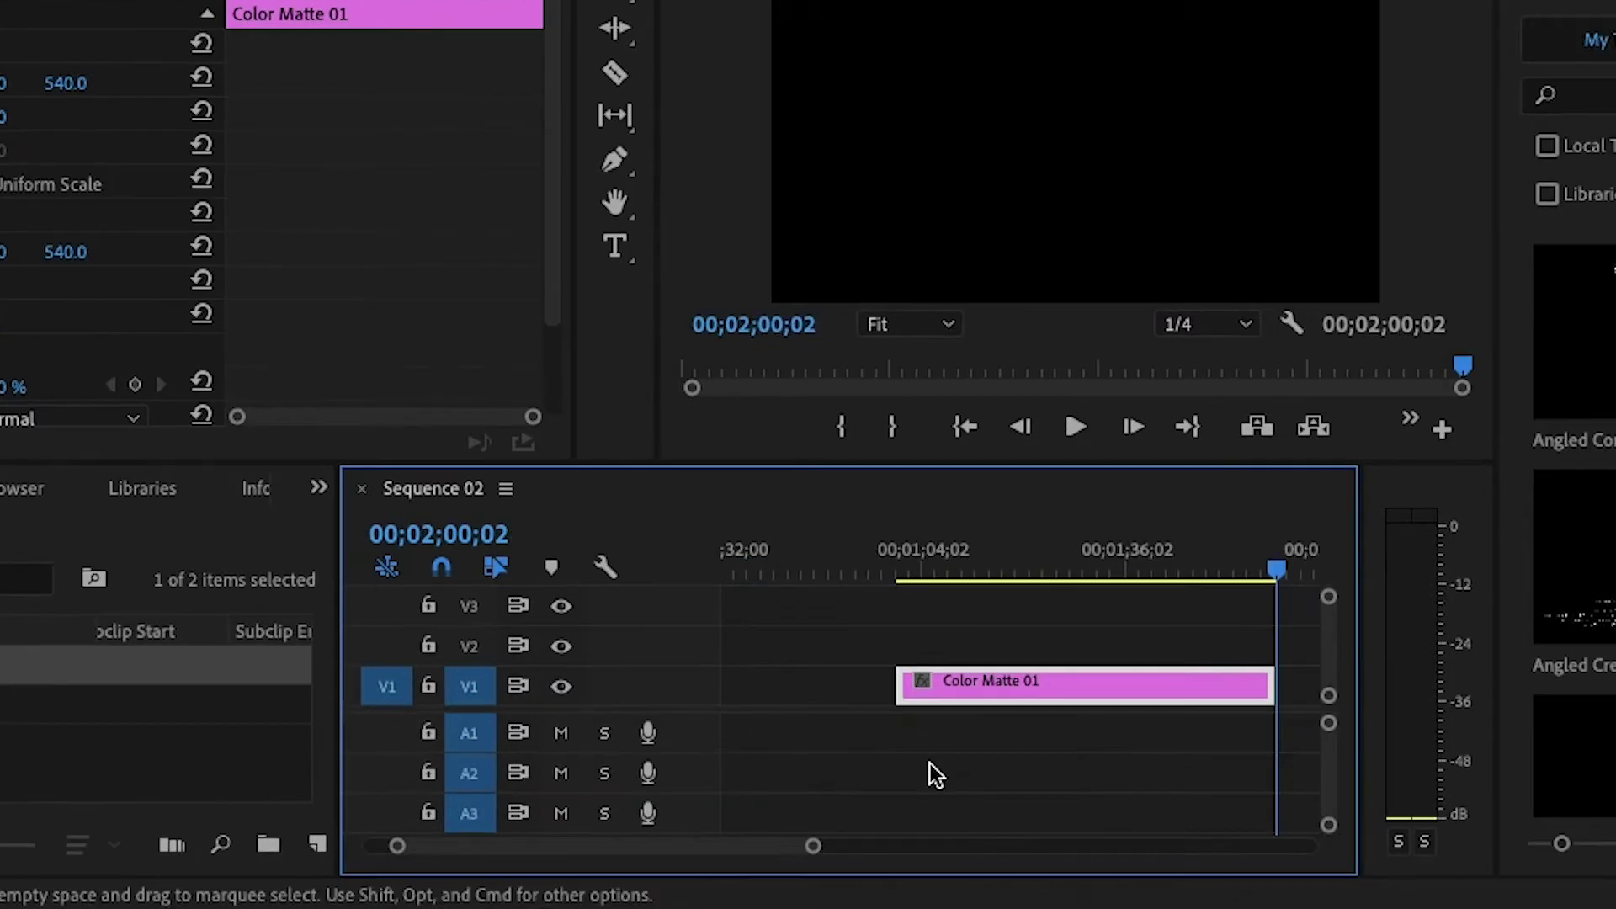
pyautogui.hscroll(4, 931, 764)
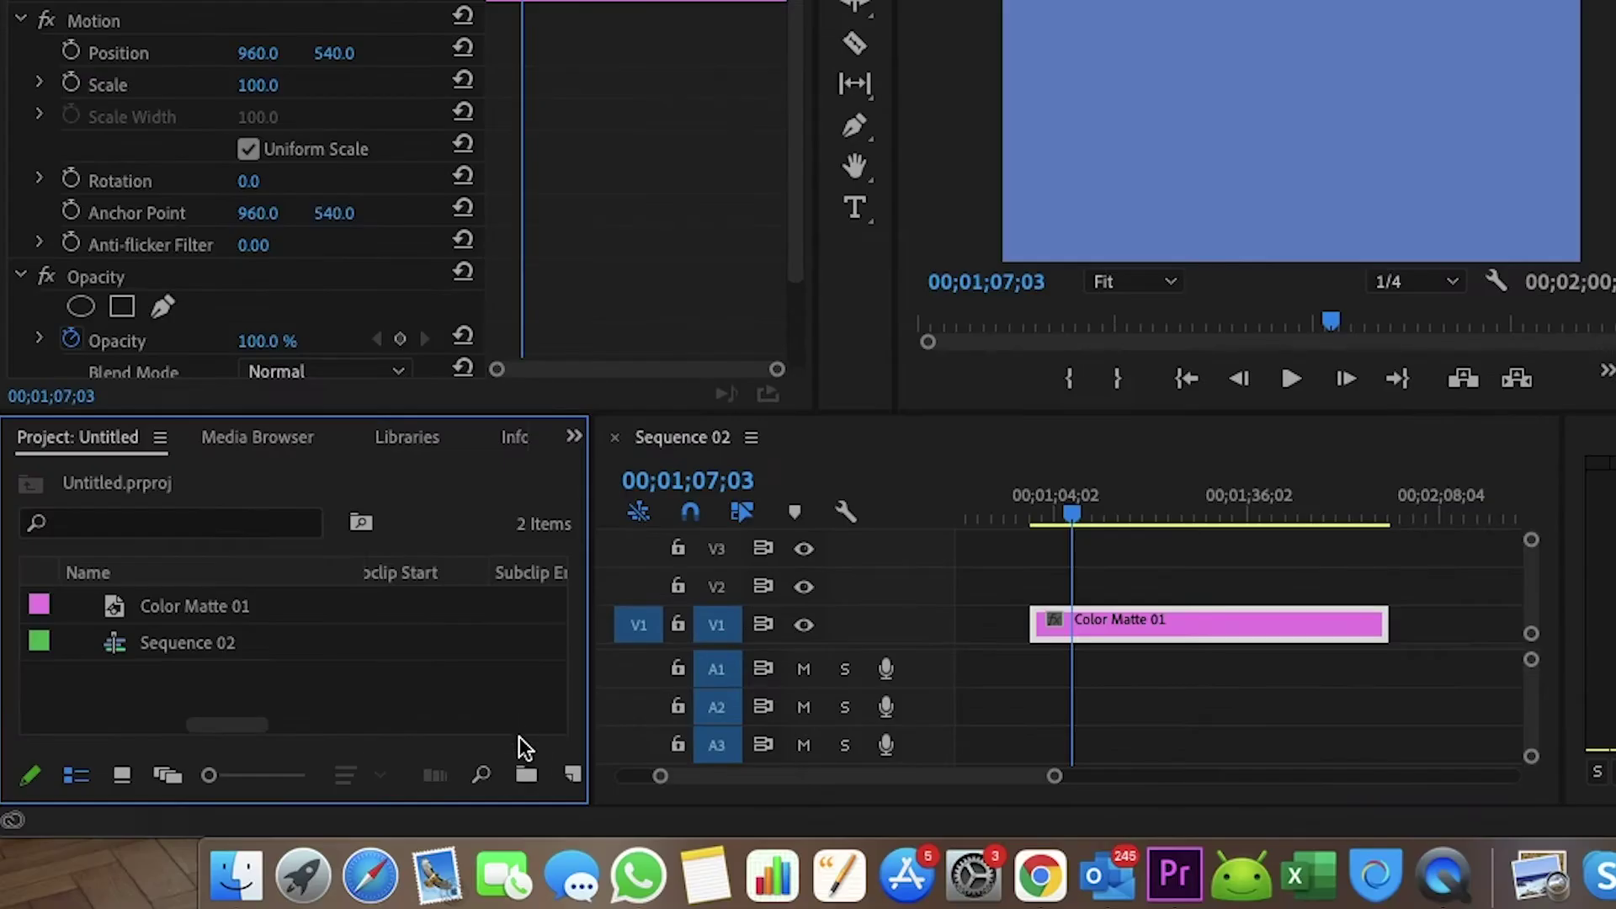
# - Create a transparent video item at 1920 × 1080 and 29.97 fps with square pixels
pyautogui.click(573, 774)
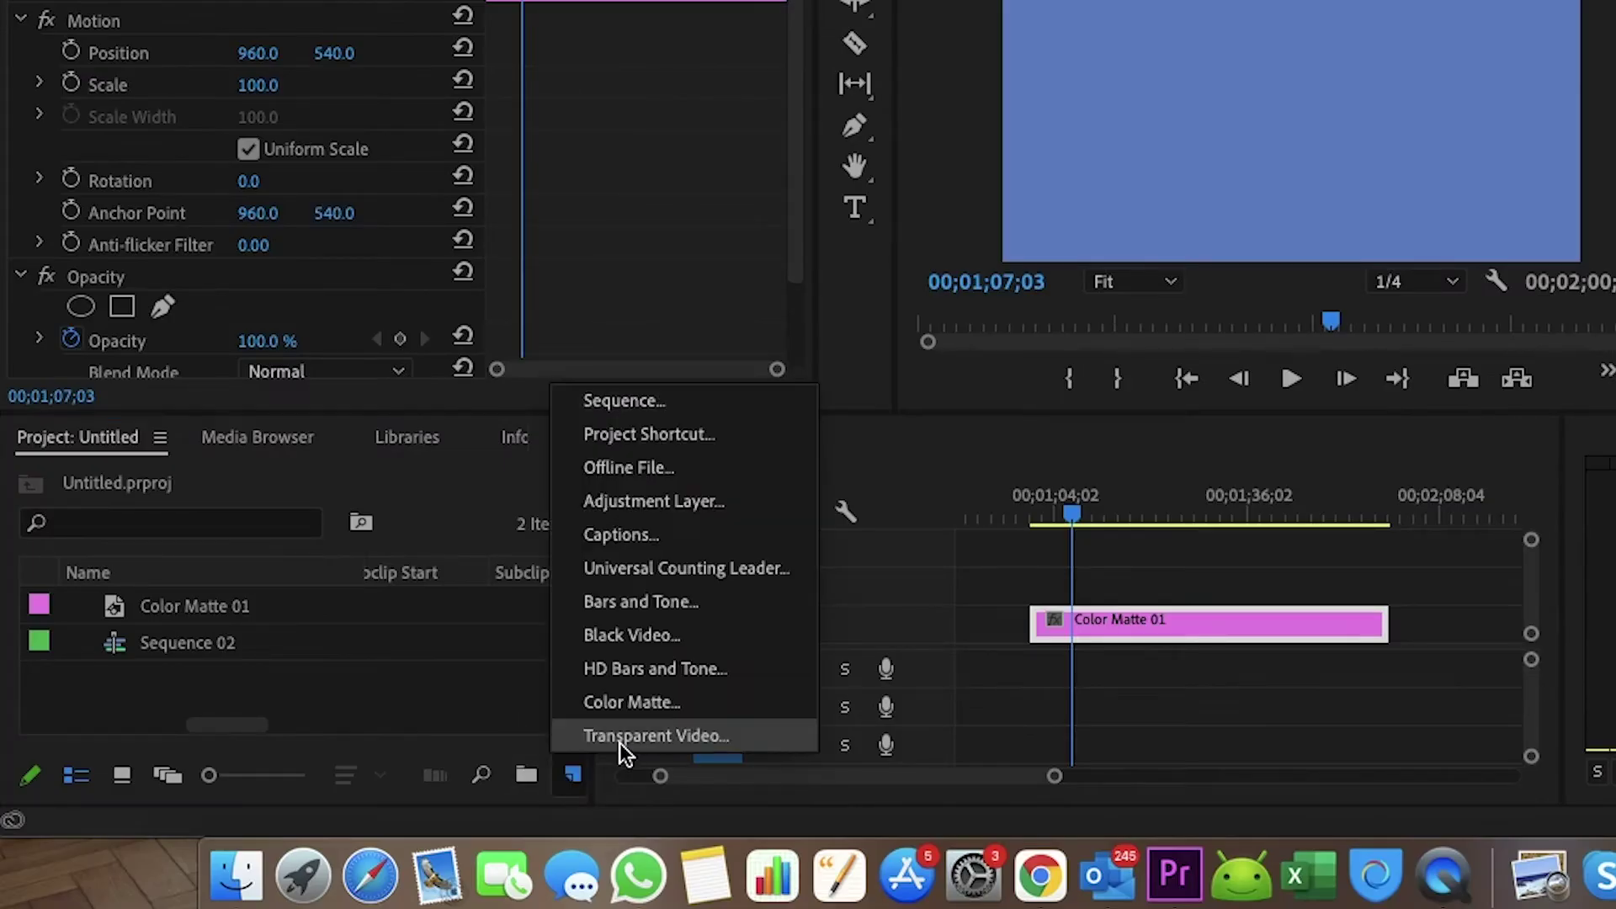
pyautogui.click(619, 738)
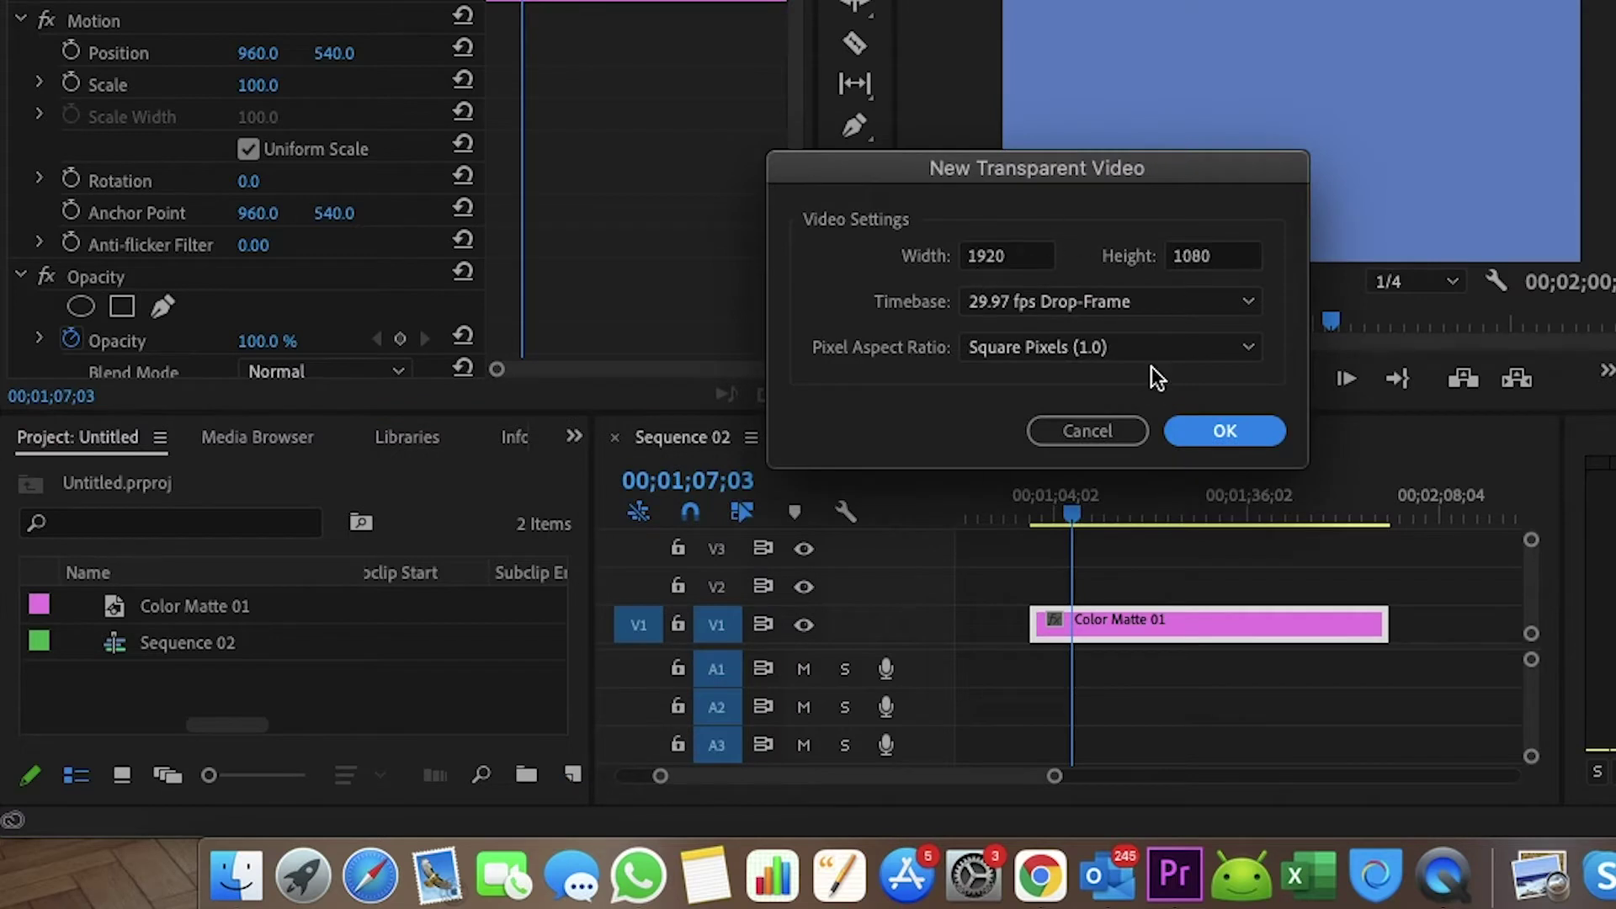
pyautogui.click(1202, 433)
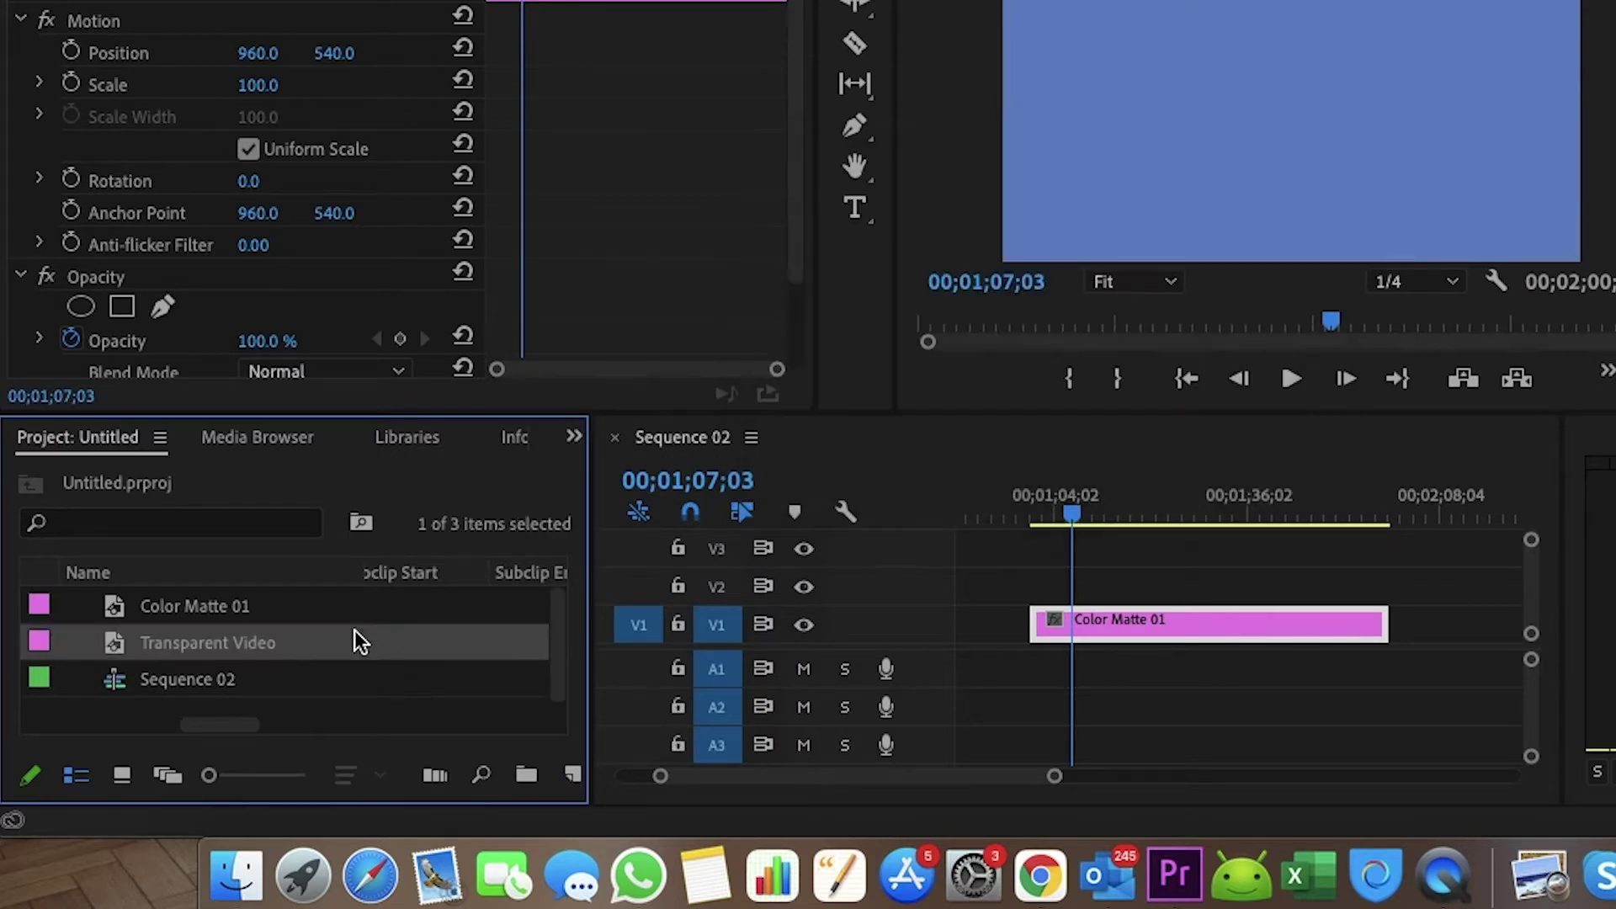
# - Place the transparent video on track V2 above the color matte and extend it to the matte's full length
pyautogui.moveTo(181, 651); pyautogui.dragTo(1052, 583)
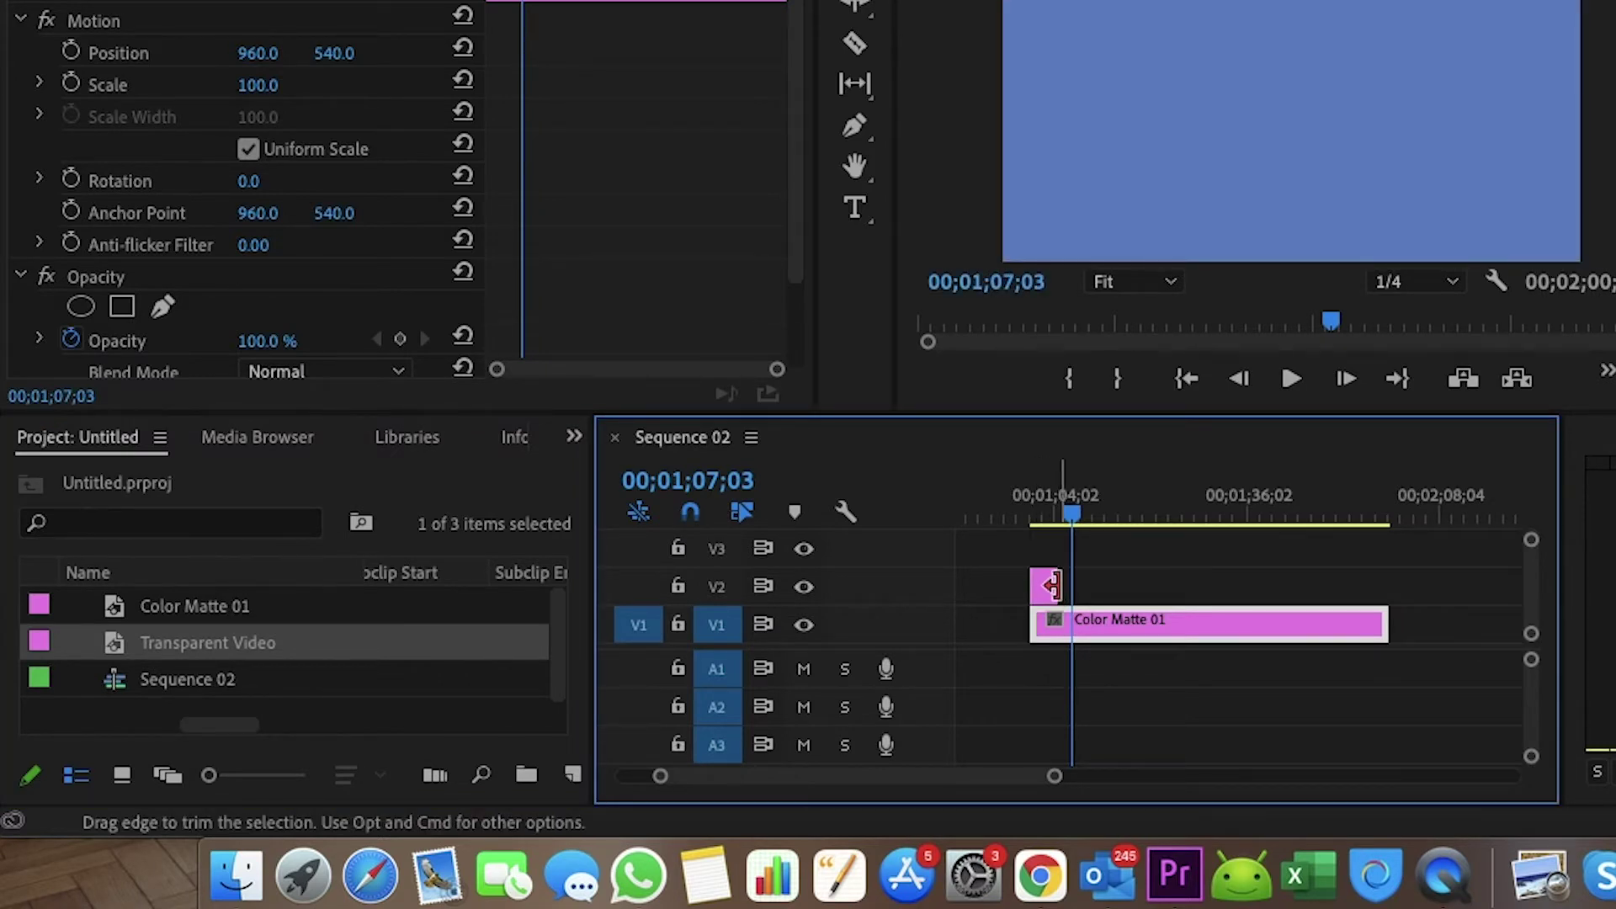
pyautogui.moveTo(1052, 585); pyautogui.dragTo(1377, 631)
pyautogui.moveTo(1179, 619); pyautogui.dragTo(1378, 603)
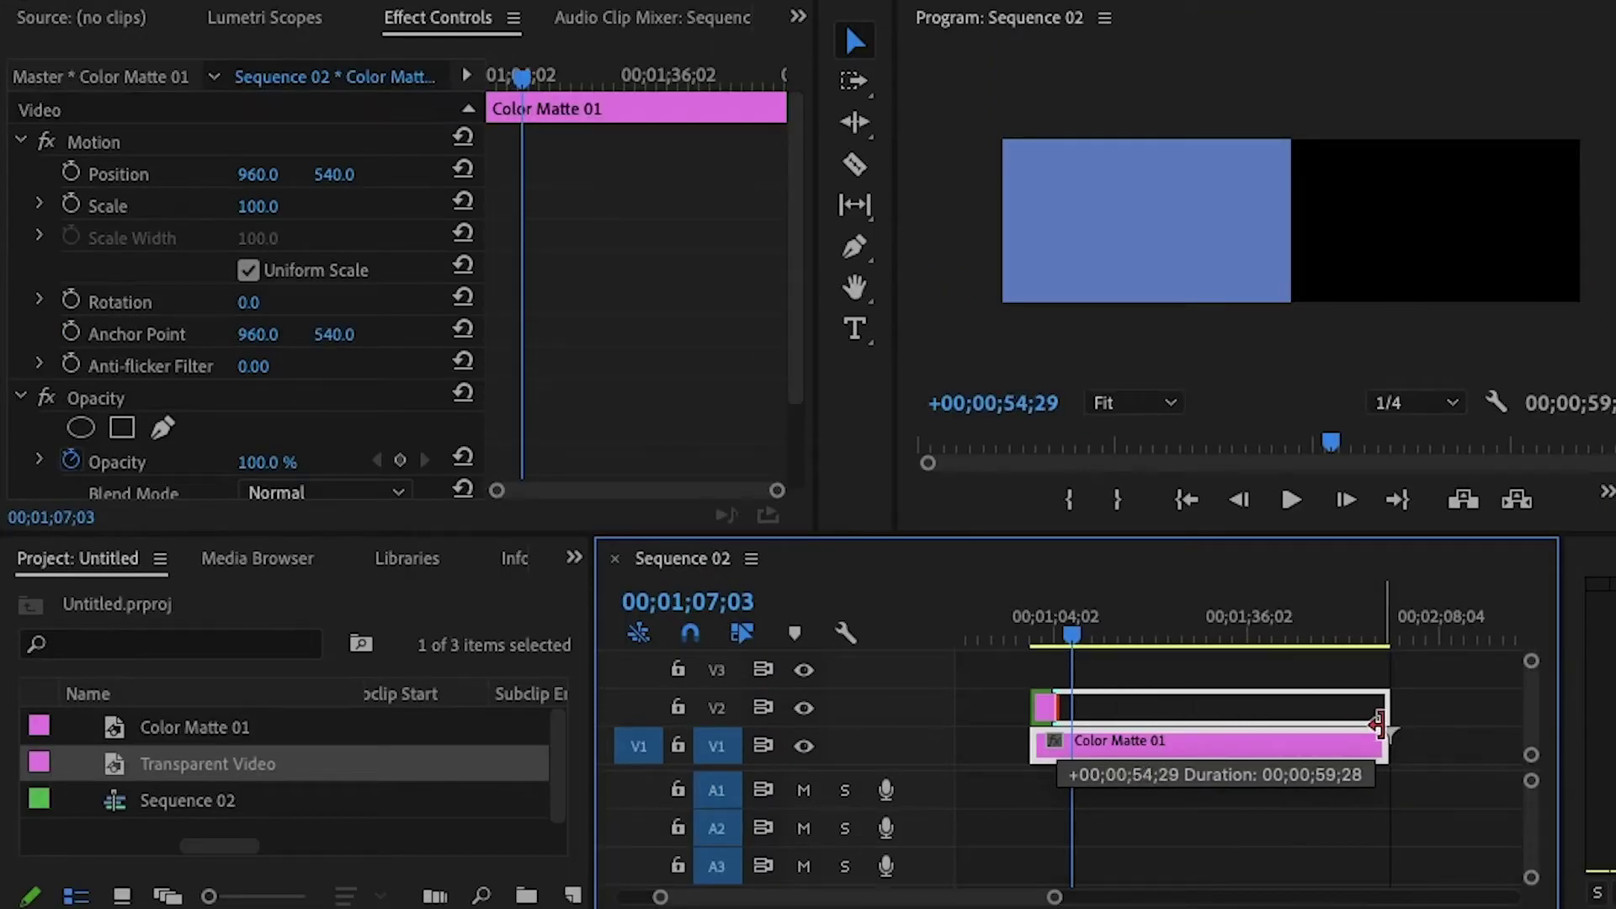
pyautogui.moveTo(1377, 722); pyautogui.dragTo(1383, 721)
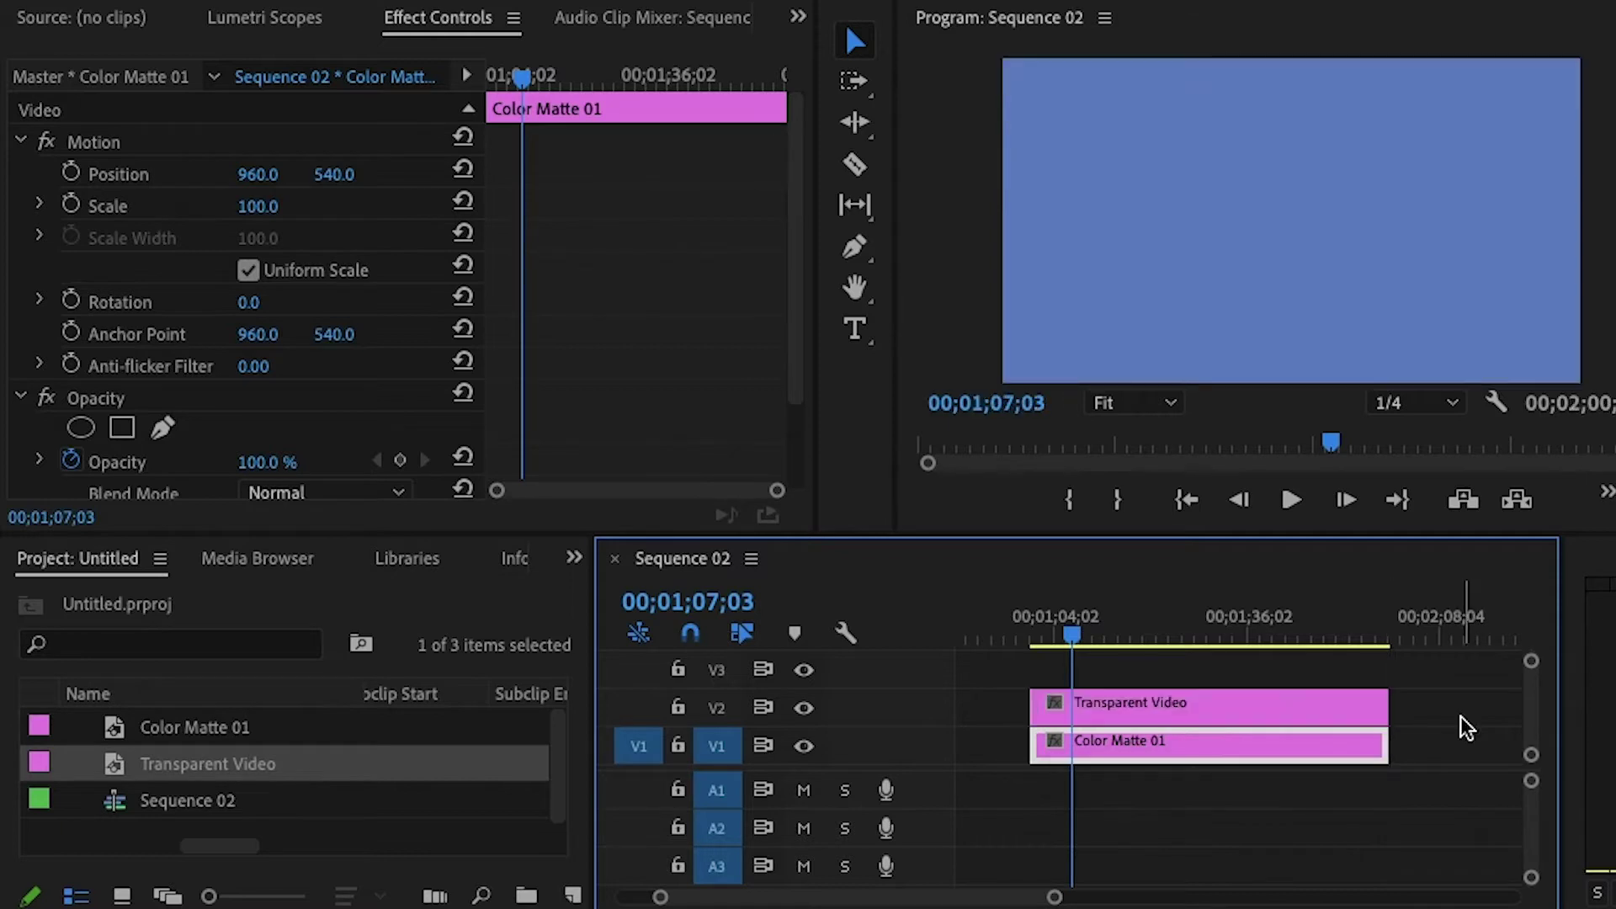
# - Find the Timecode video effect and apply it to the Transparent Video clip on V2
pyautogui.click(1172, 711)
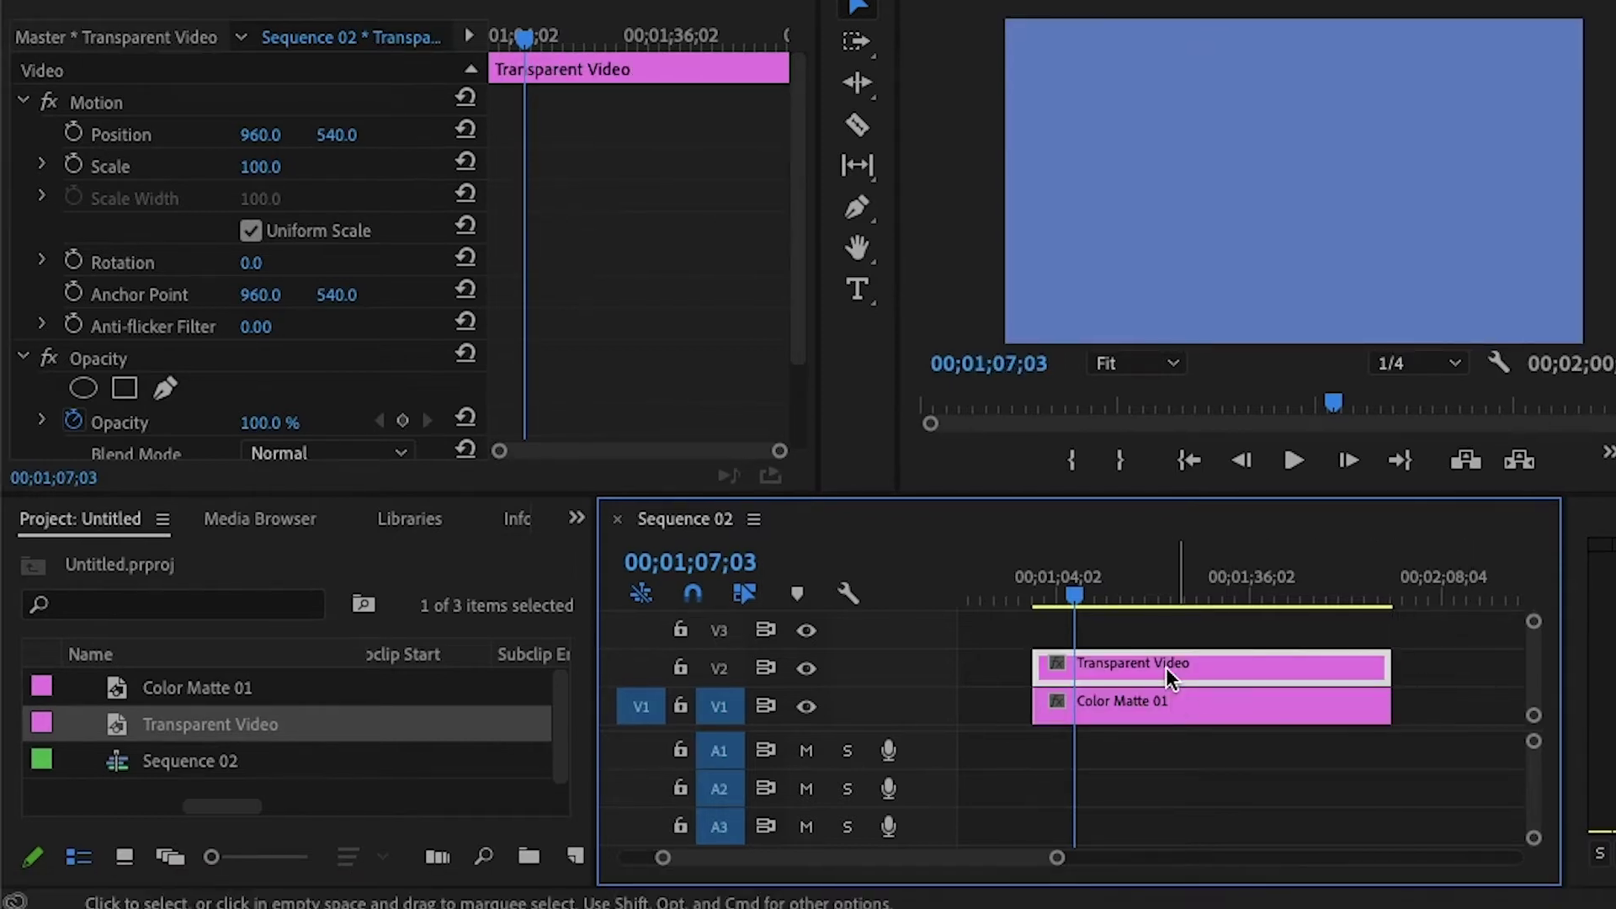
pyautogui.click(576, 520)
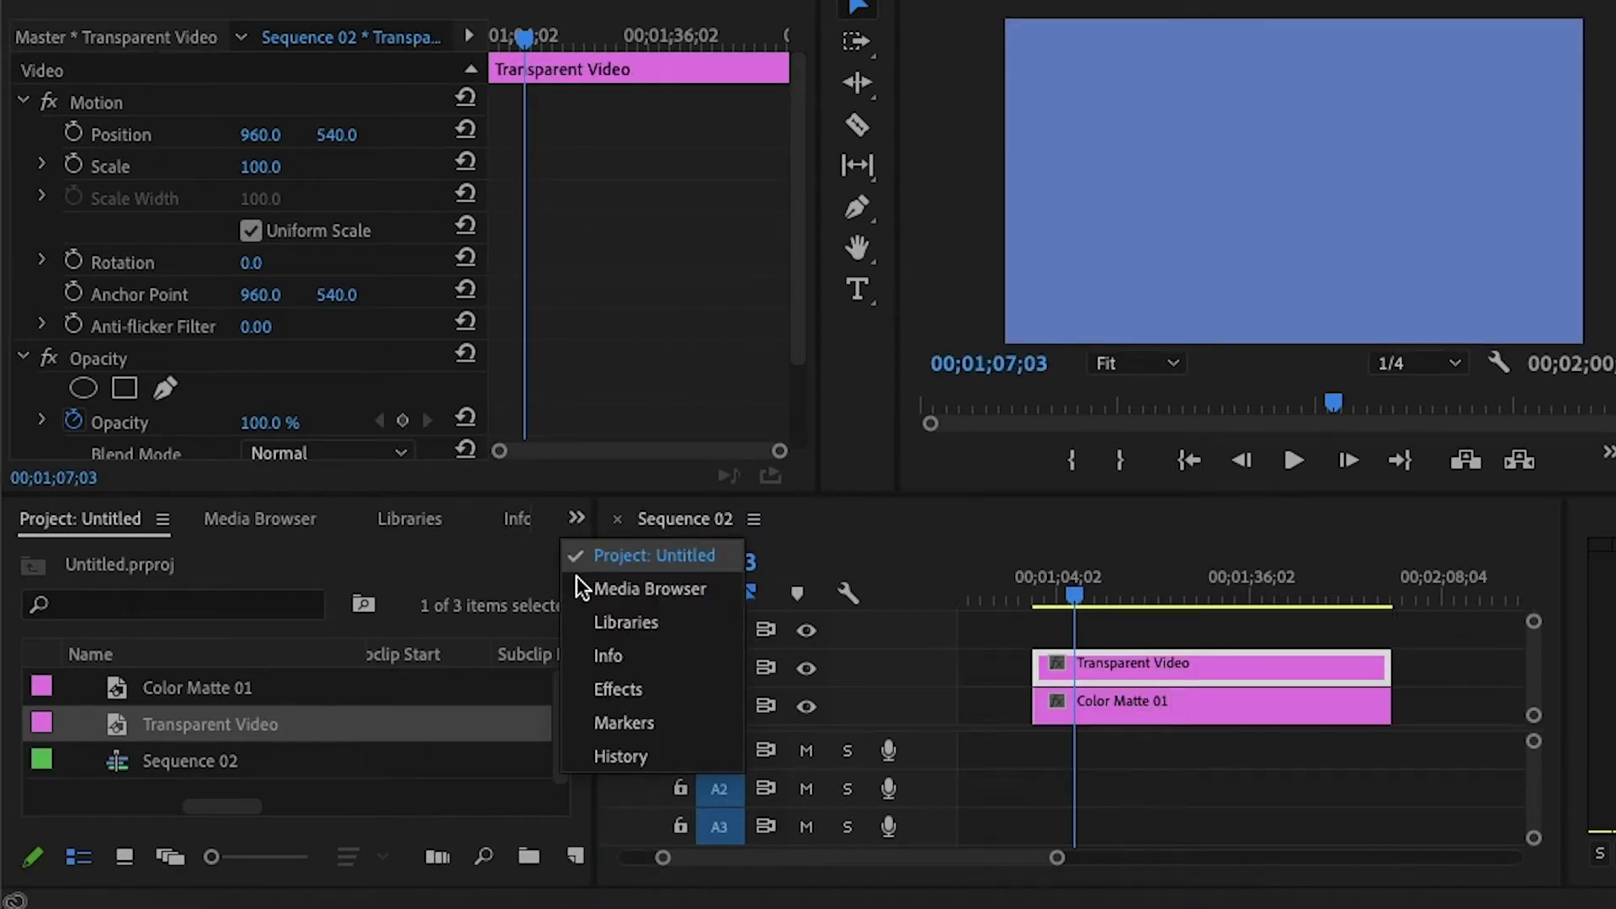
pyautogui.click(603, 690)
pyautogui.click(131, 568)
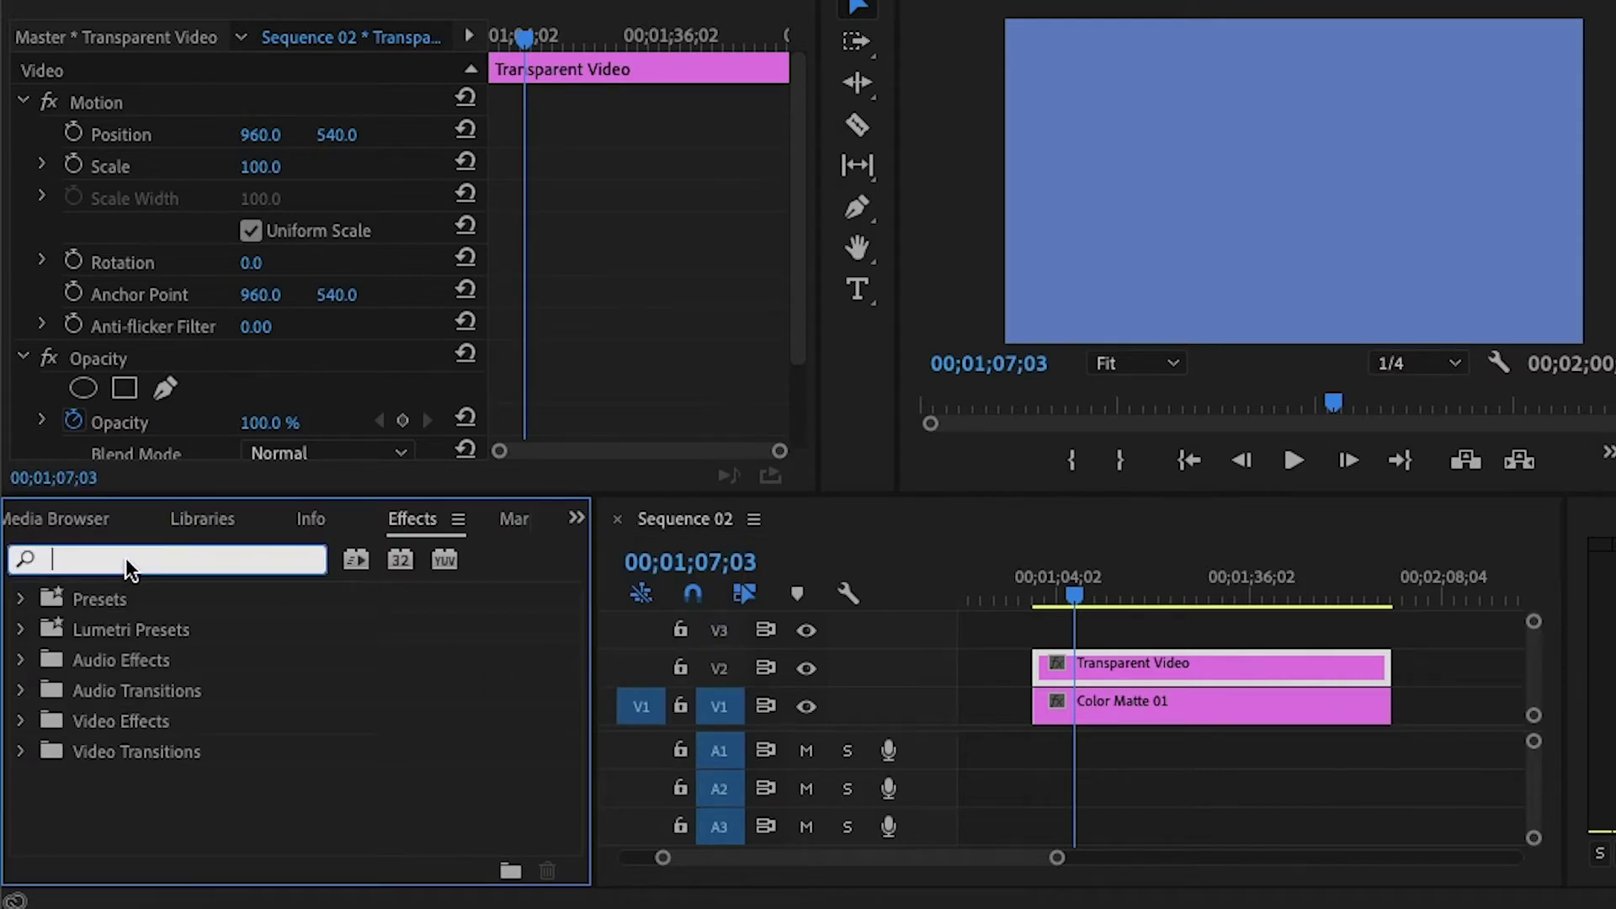
pyautogui.write('timeco')
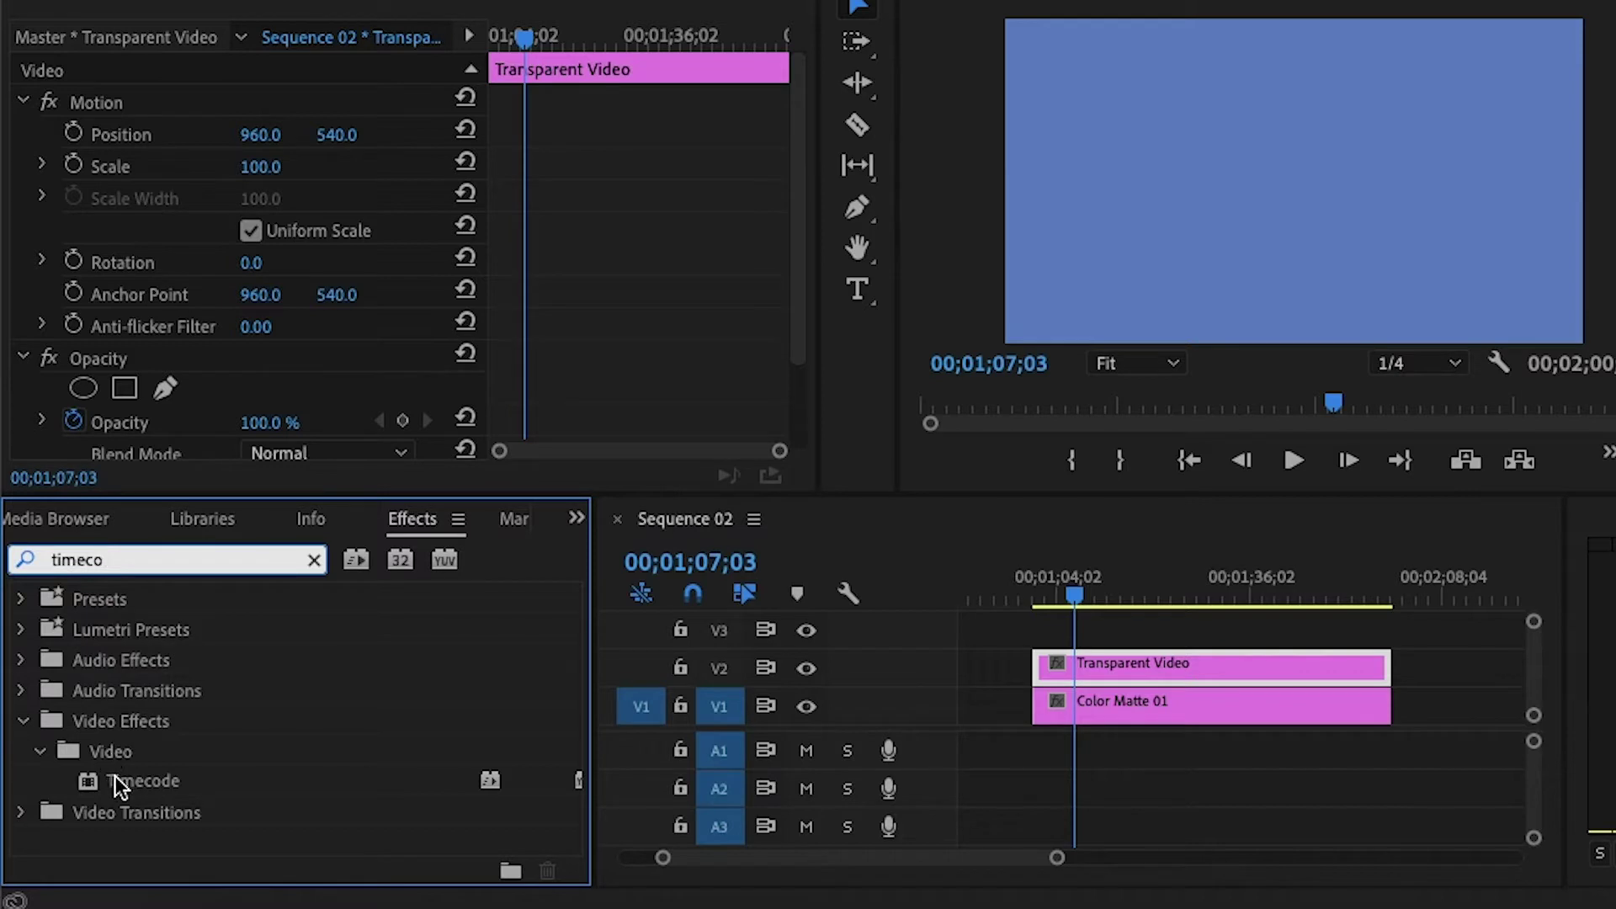
pyautogui.moveTo(117, 775); pyautogui.dragTo(1170, 672)
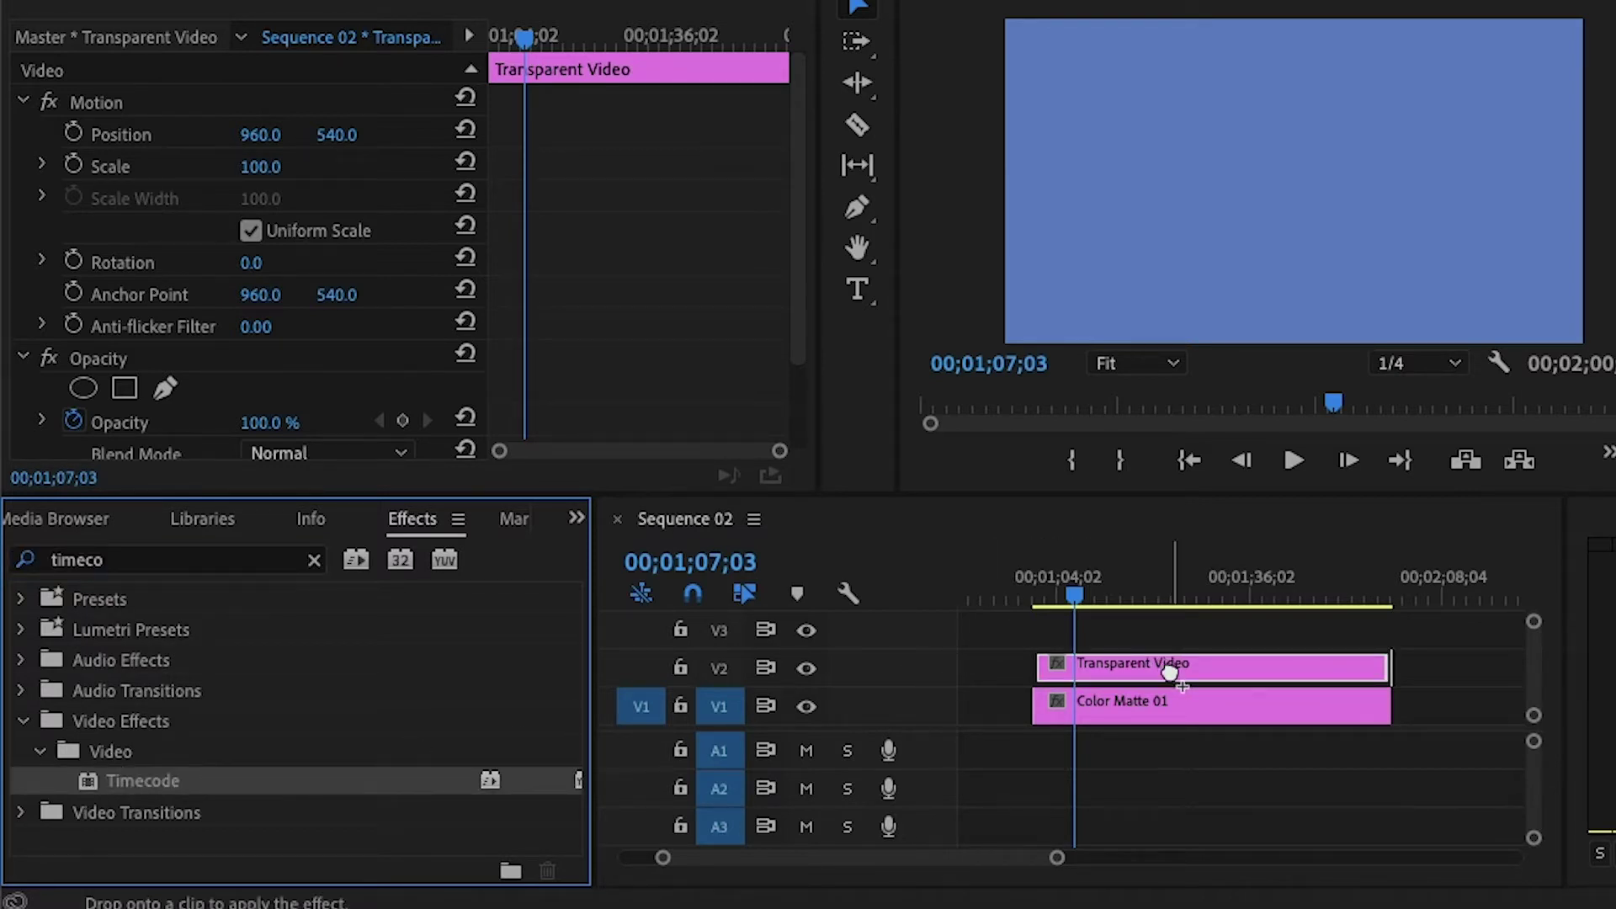
pyautogui.moveTo(1170, 671); pyautogui.dragTo(1170, 672)
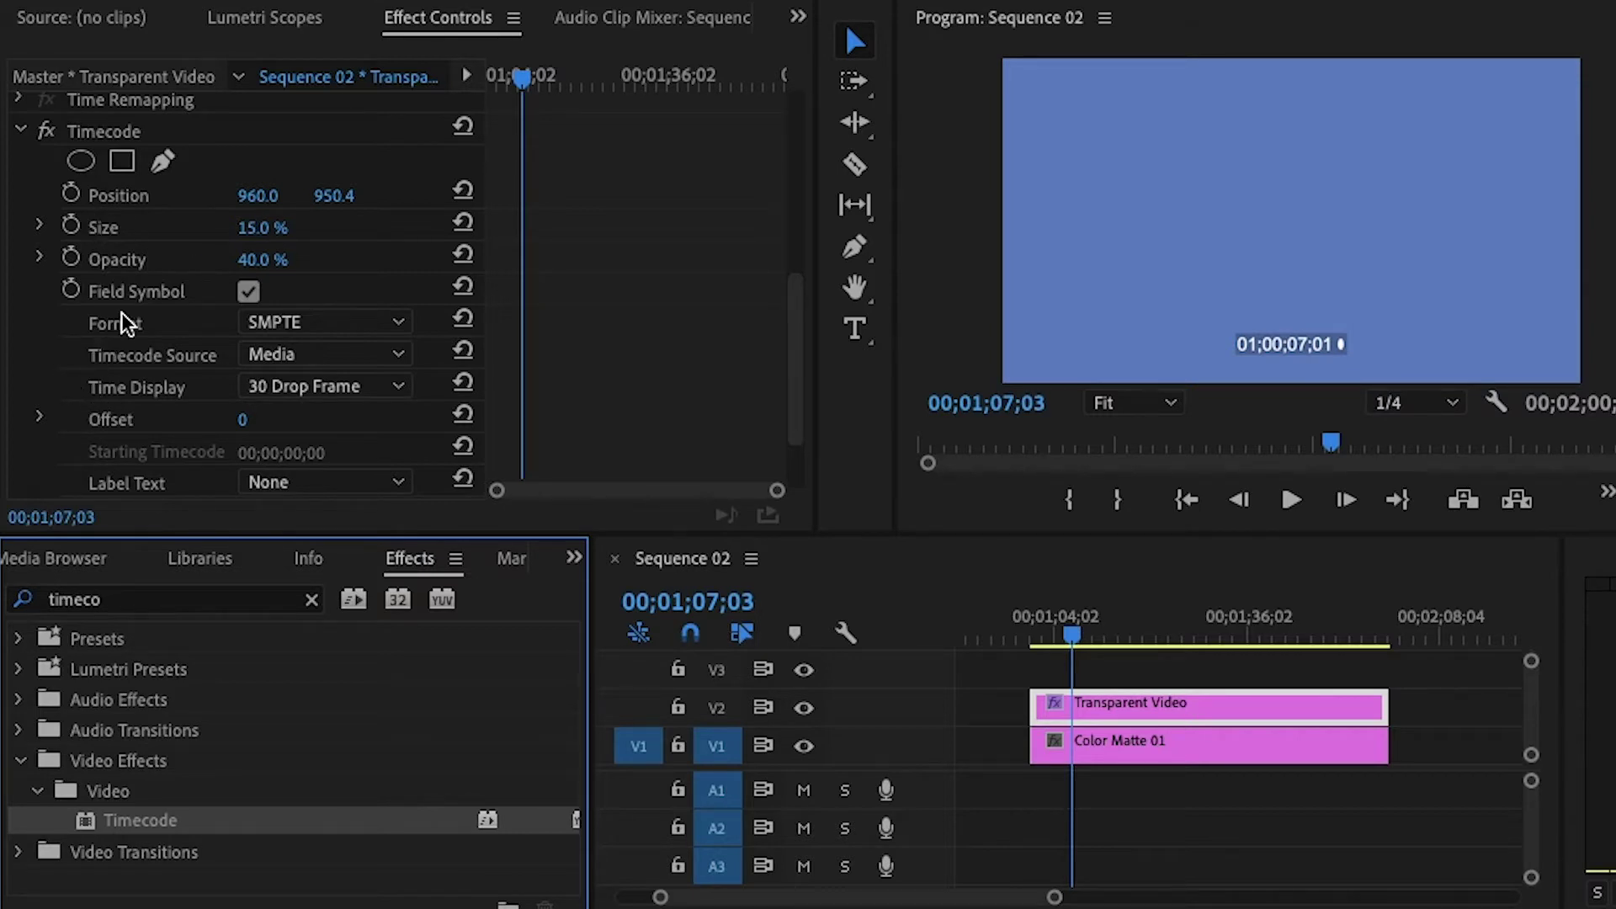
# - Turn off the Timecode effect's field symbol and set its opacity to 0%
pyautogui.click(249, 291)
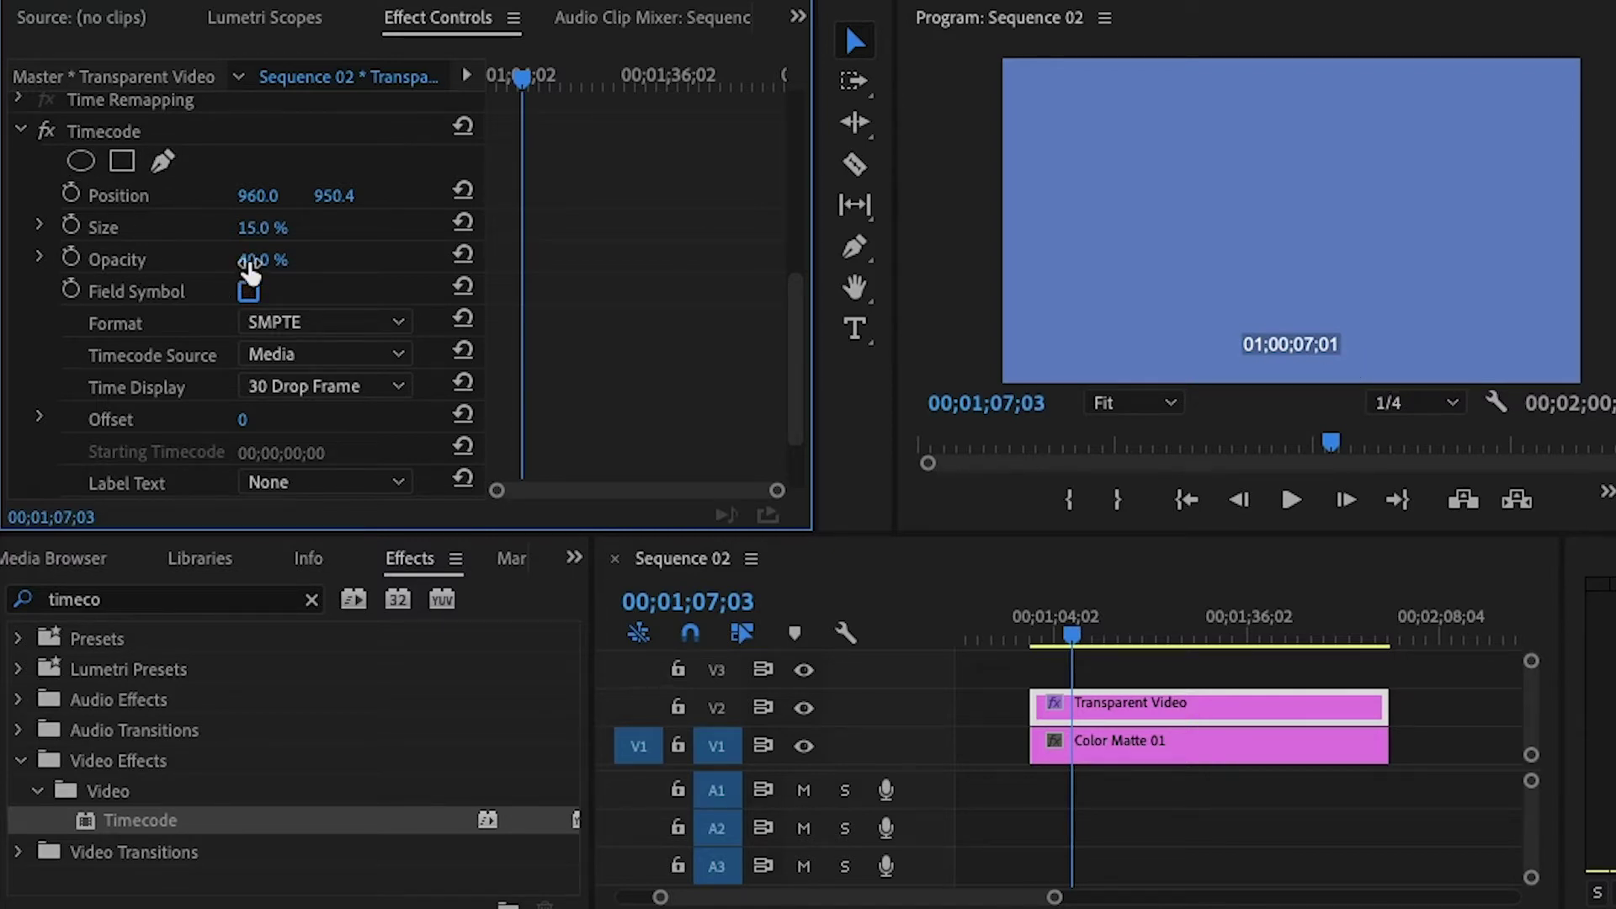
pyautogui.click(279, 254)
pyautogui.write('0')
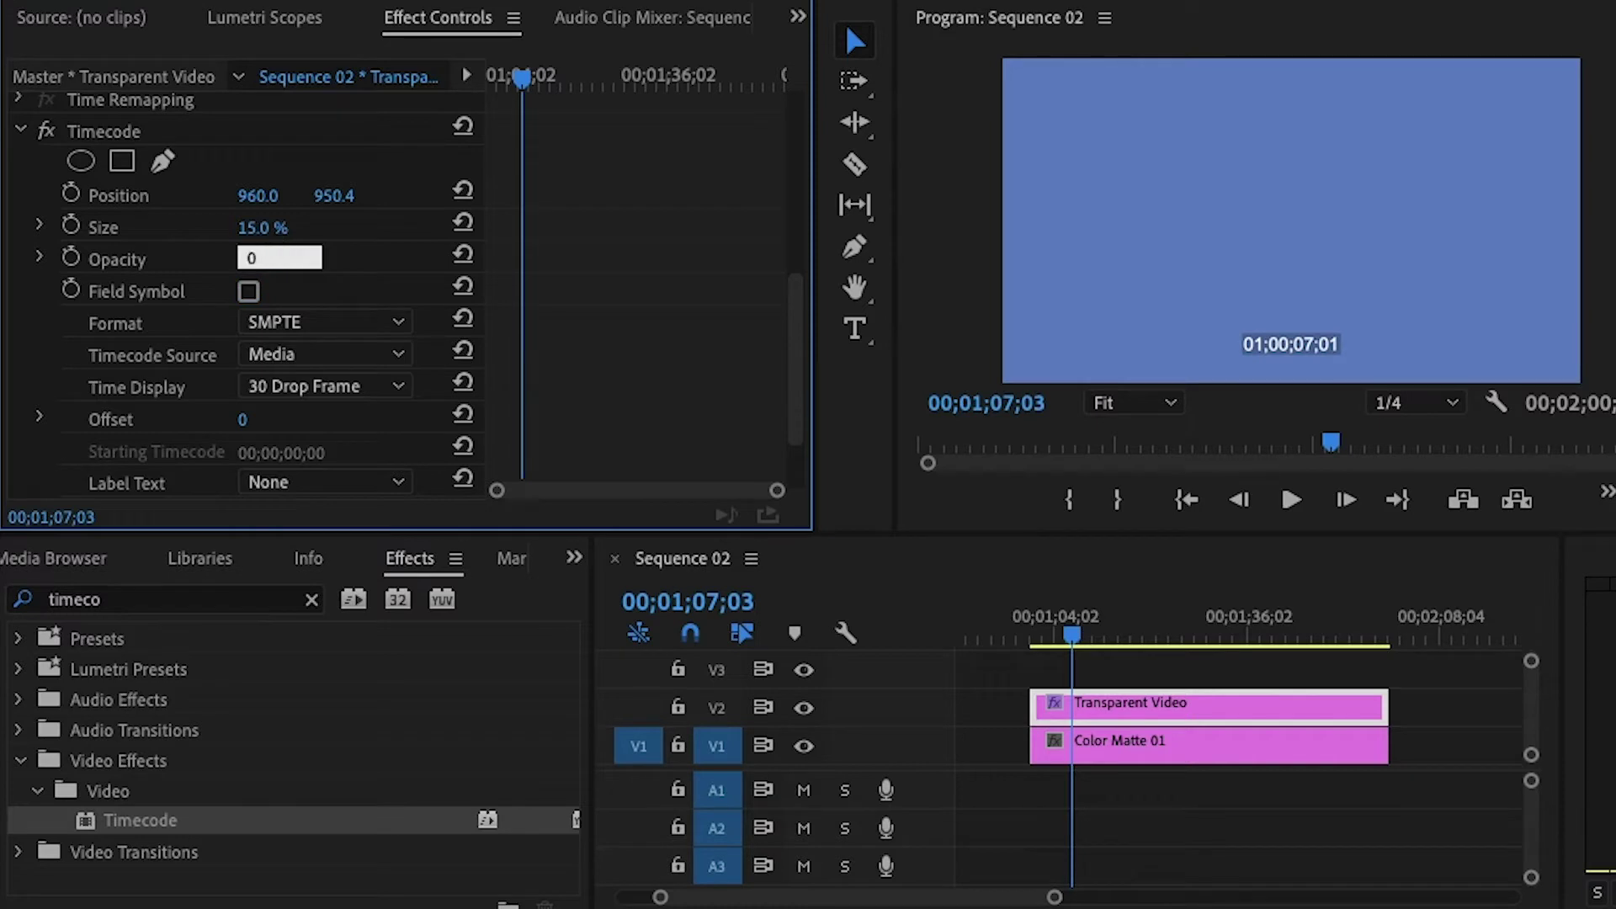
pyautogui.press('Return')
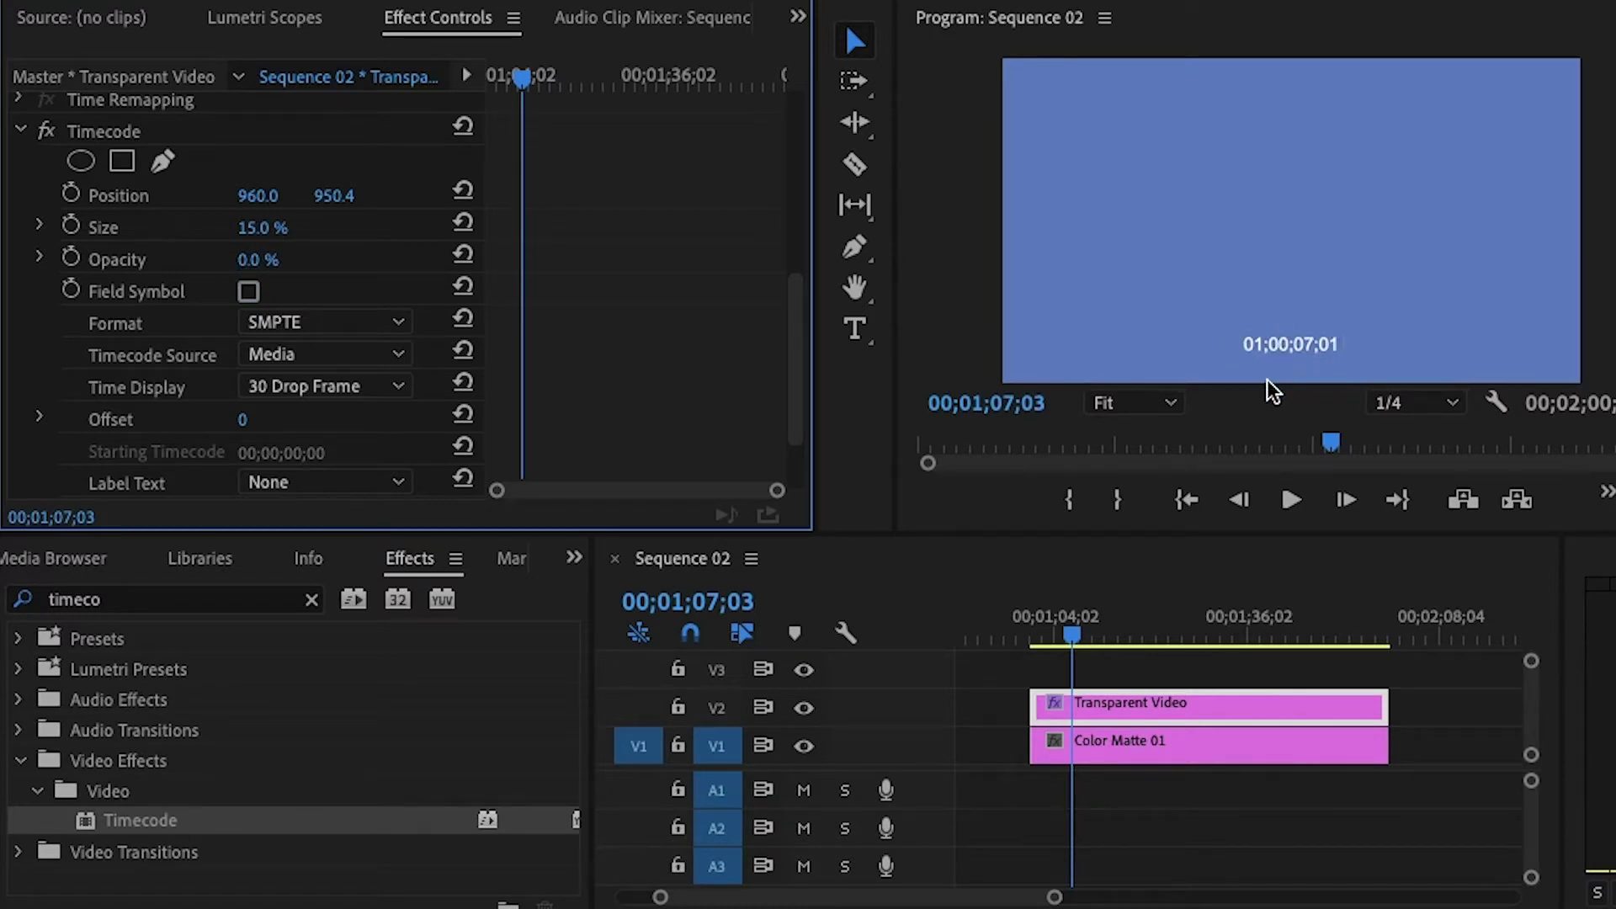
# - Enlarge the timecode to 38.8% and position it near the frame's centre at 983.0, 571.4
pyautogui.scroll(2, 253, 297)
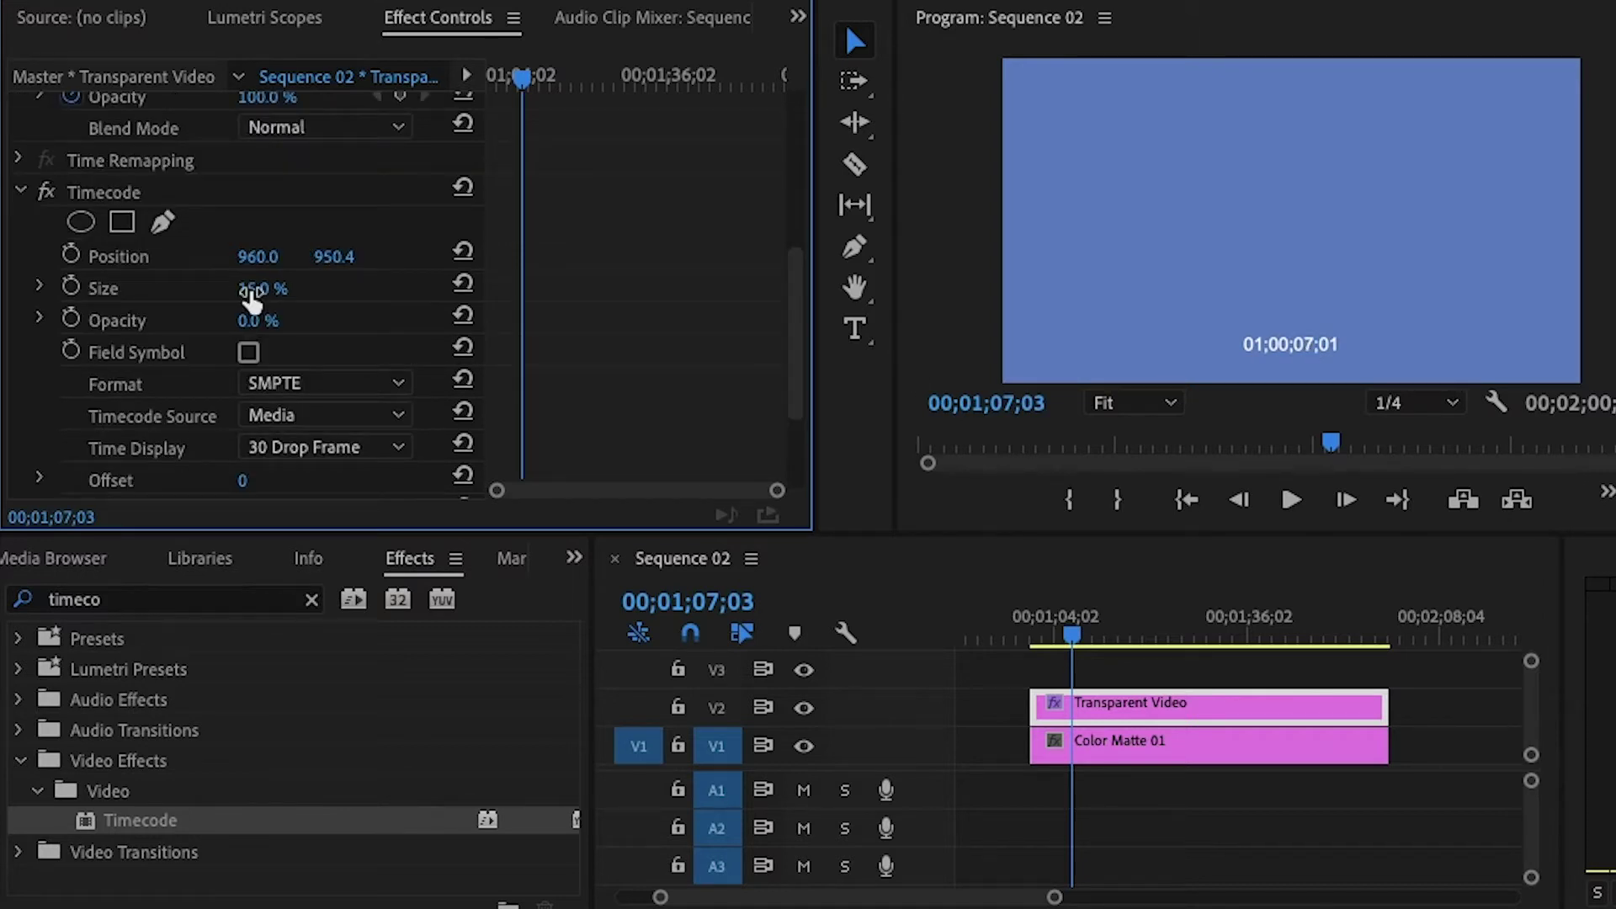
pyautogui.moveTo(263, 287); pyautogui.dragTo(14, 256)
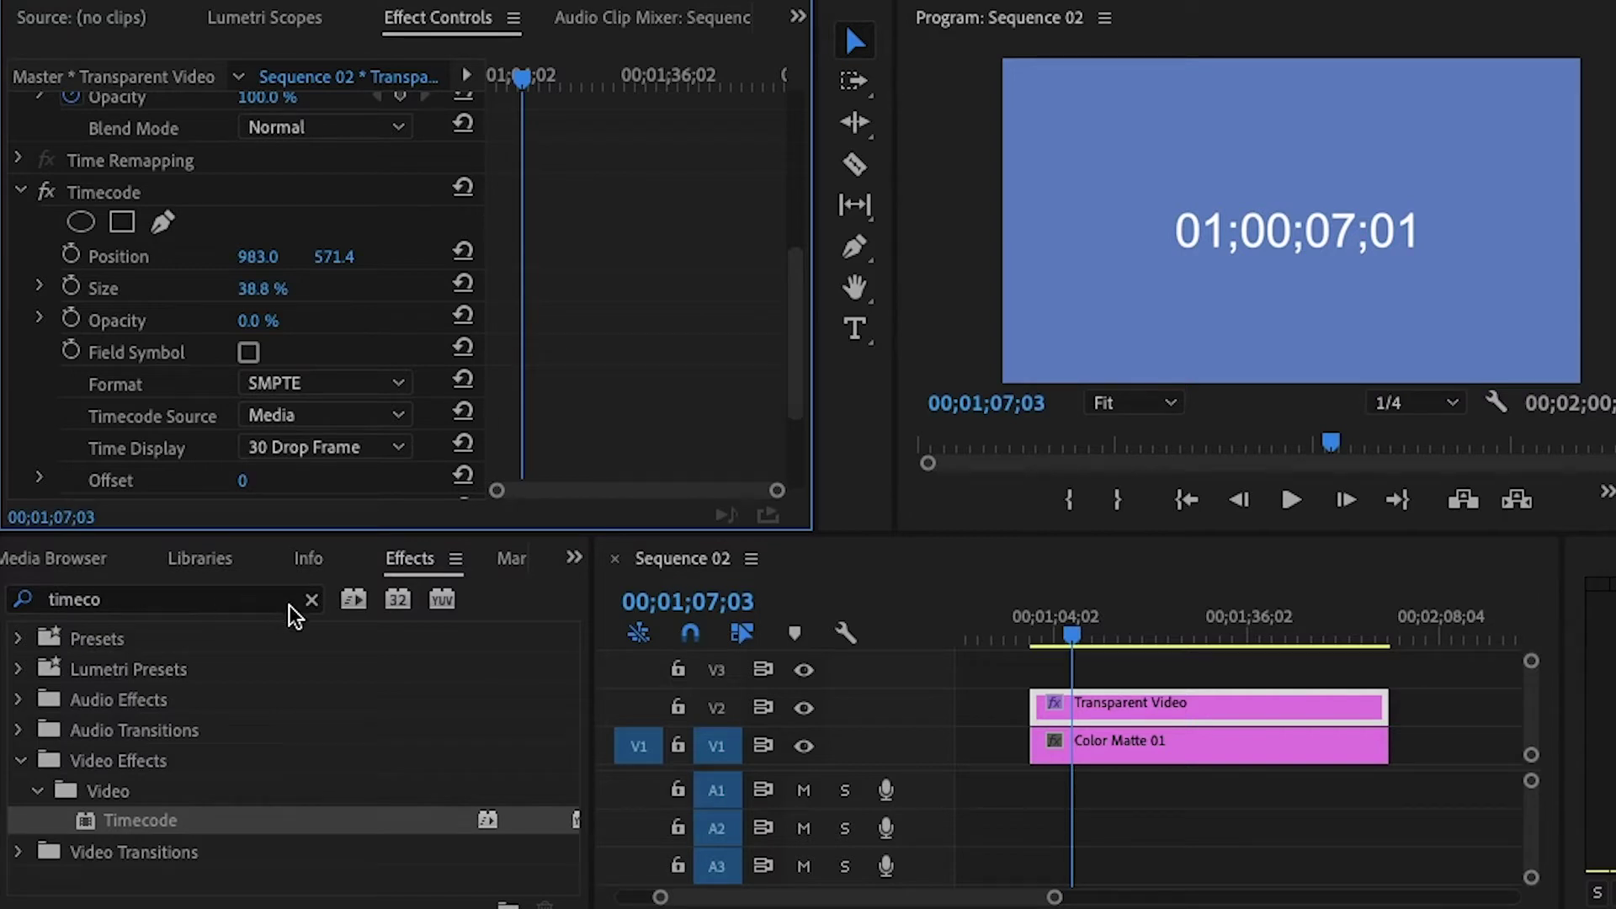
# - Find the Crop video effect and apply it to the Transparent Video clip on V2
pyautogui.click(311, 601)
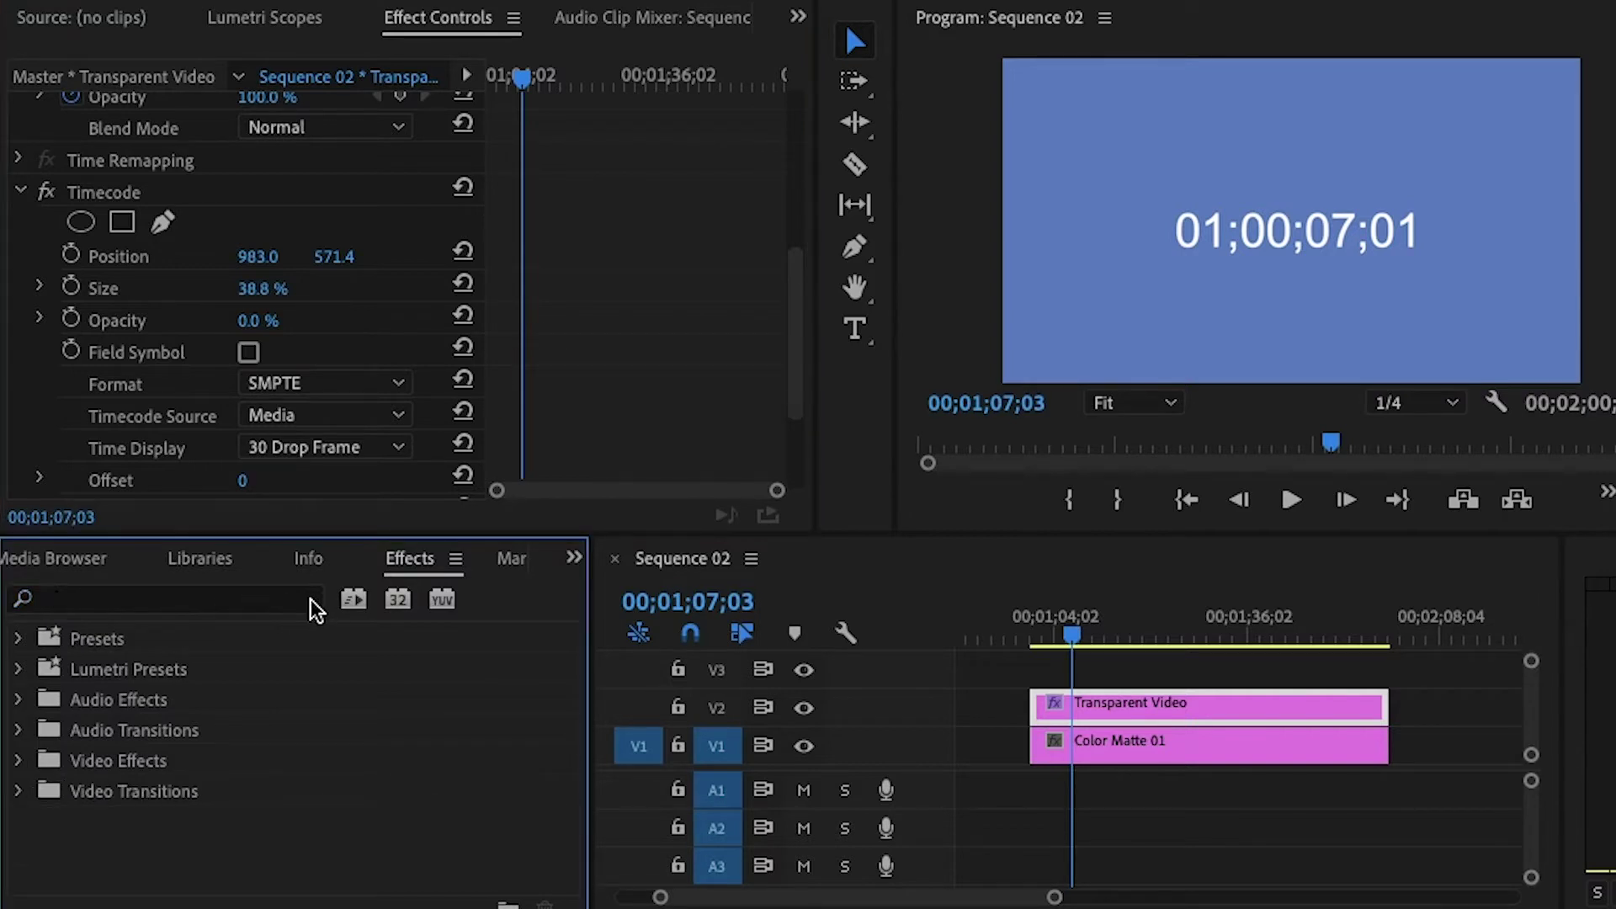
pyautogui.click(240, 594)
pyautogui.write('crop')
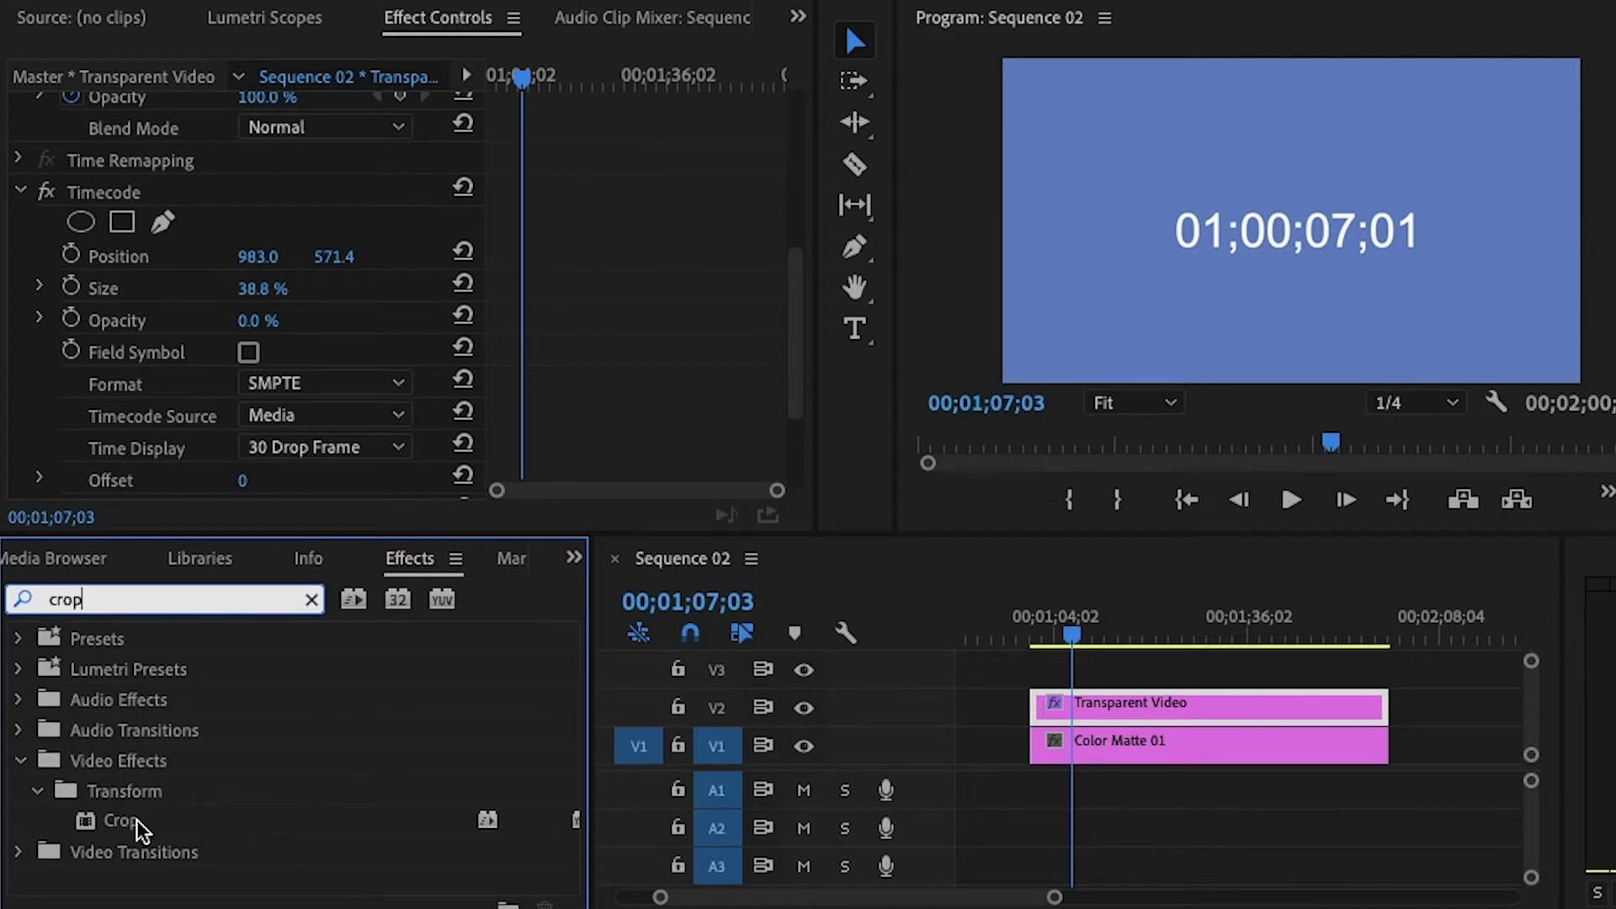
pyautogui.moveTo(137, 822); pyautogui.dragTo(1143, 710)
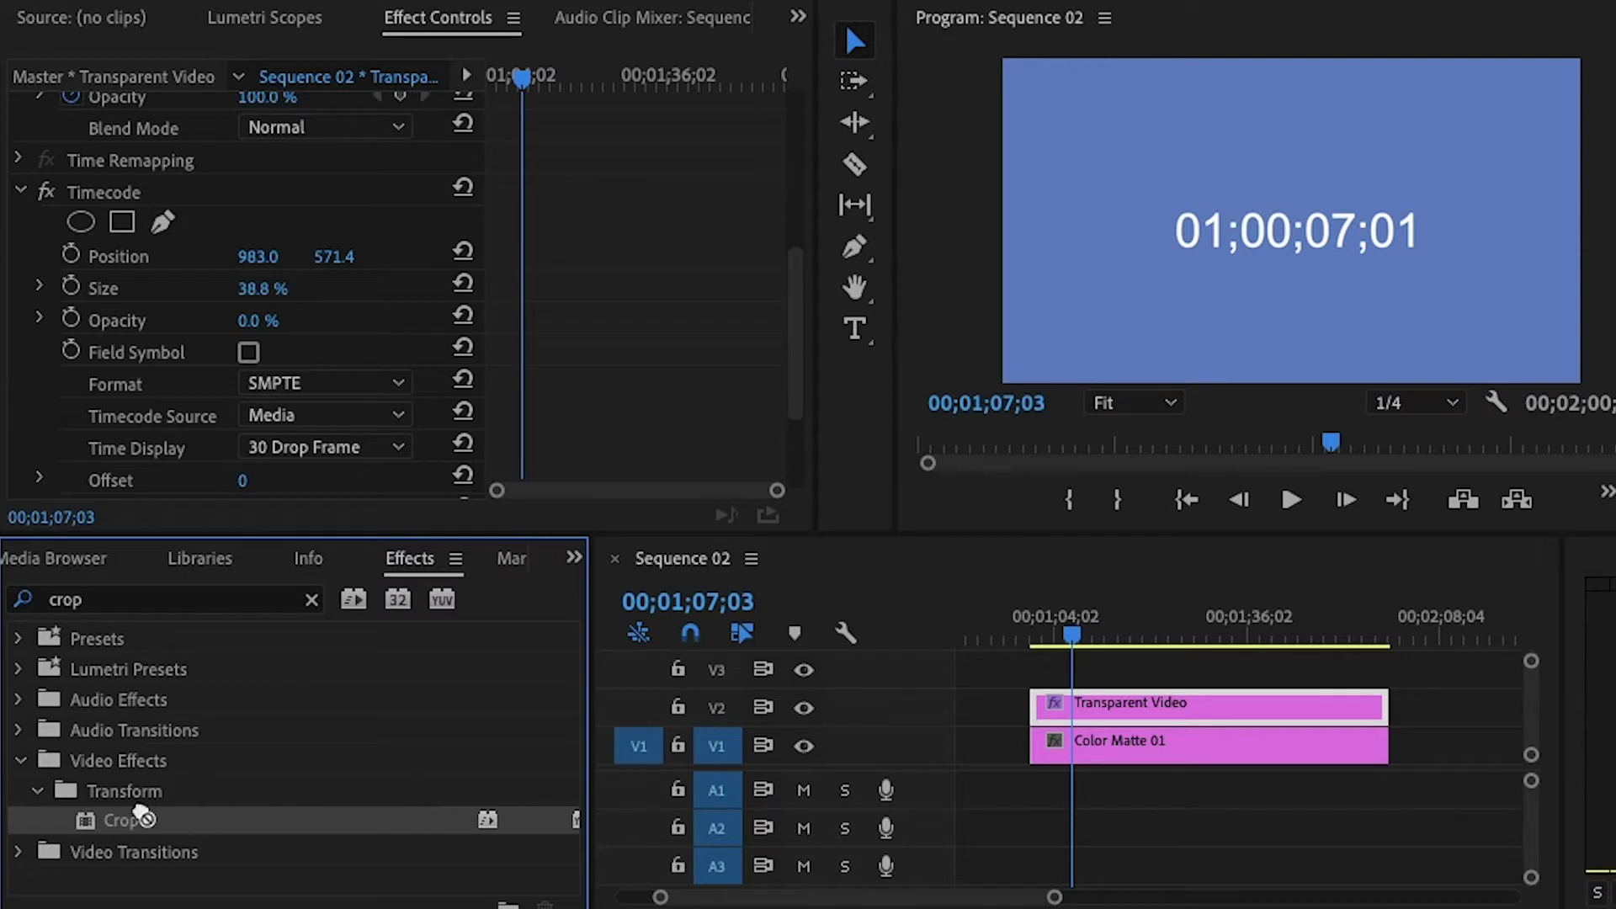
pyautogui.moveTo(99, 800); pyautogui.dragTo(1166, 707)
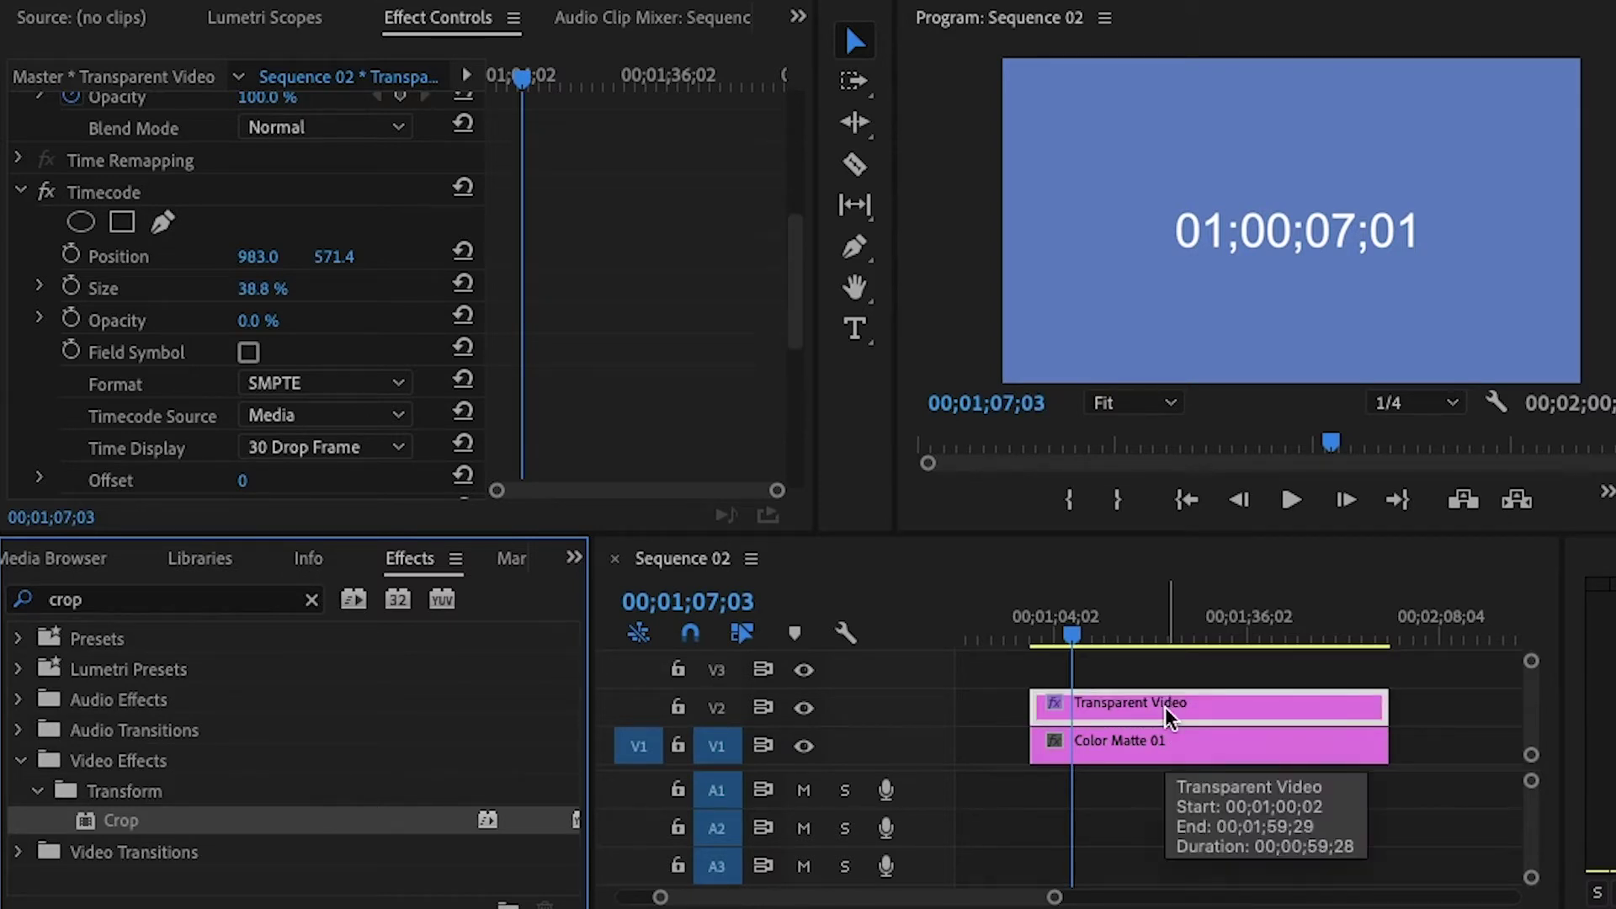
# - Crop the Transparent Video clip 51.7% from the left and 38.5% from the right so only the seconds digits remain
pyautogui.scroll(-5, 87, 199)
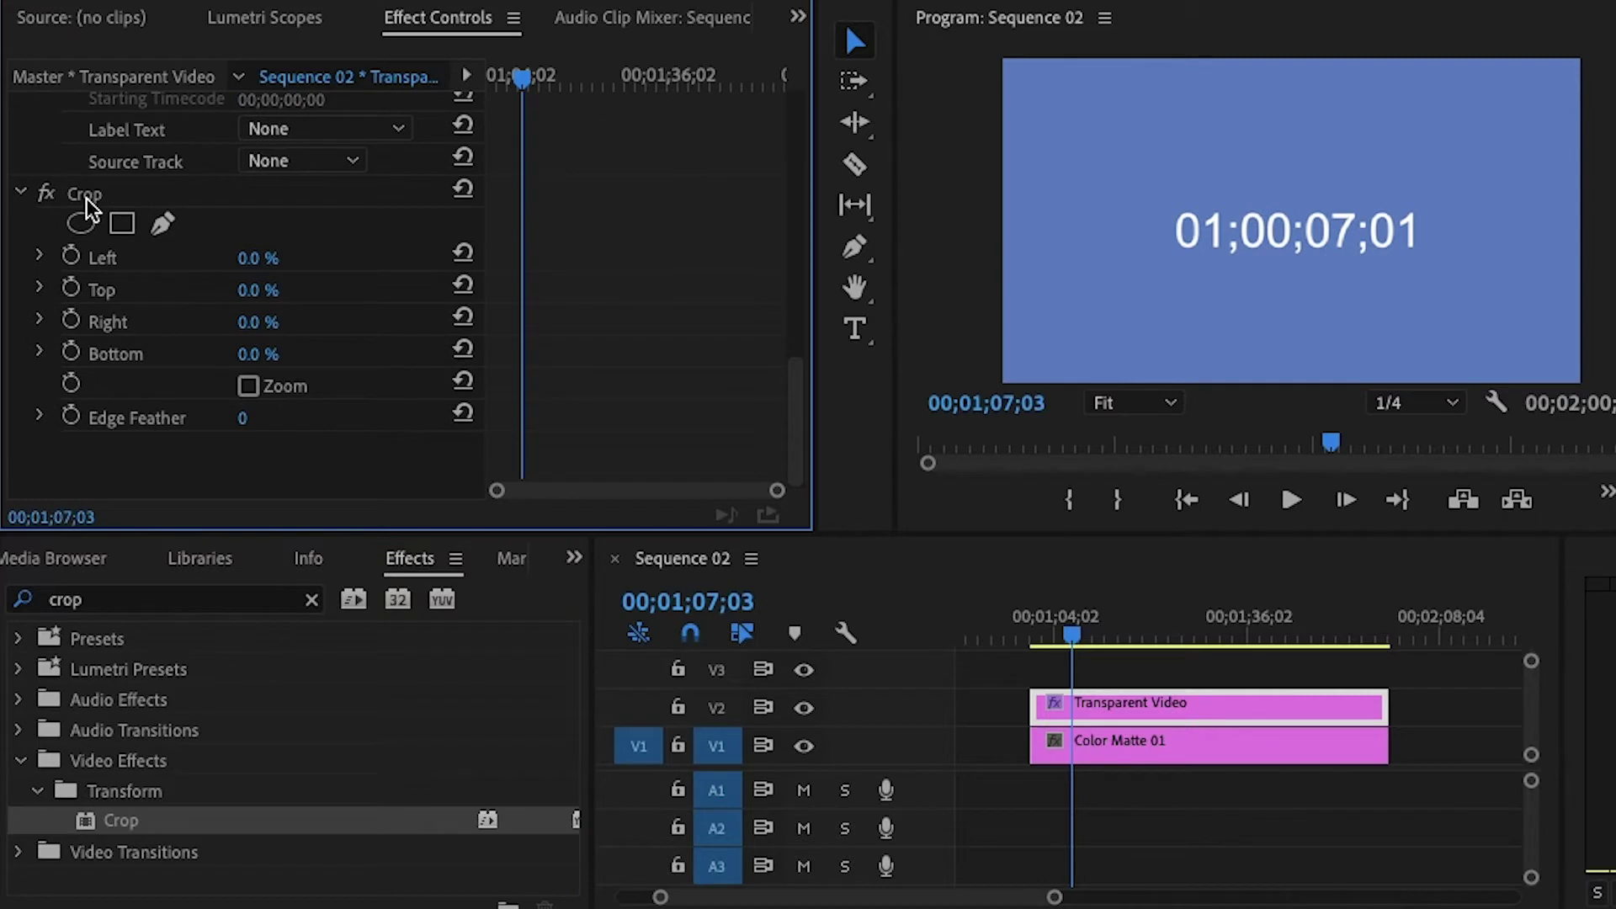
pyautogui.click(83, 194)
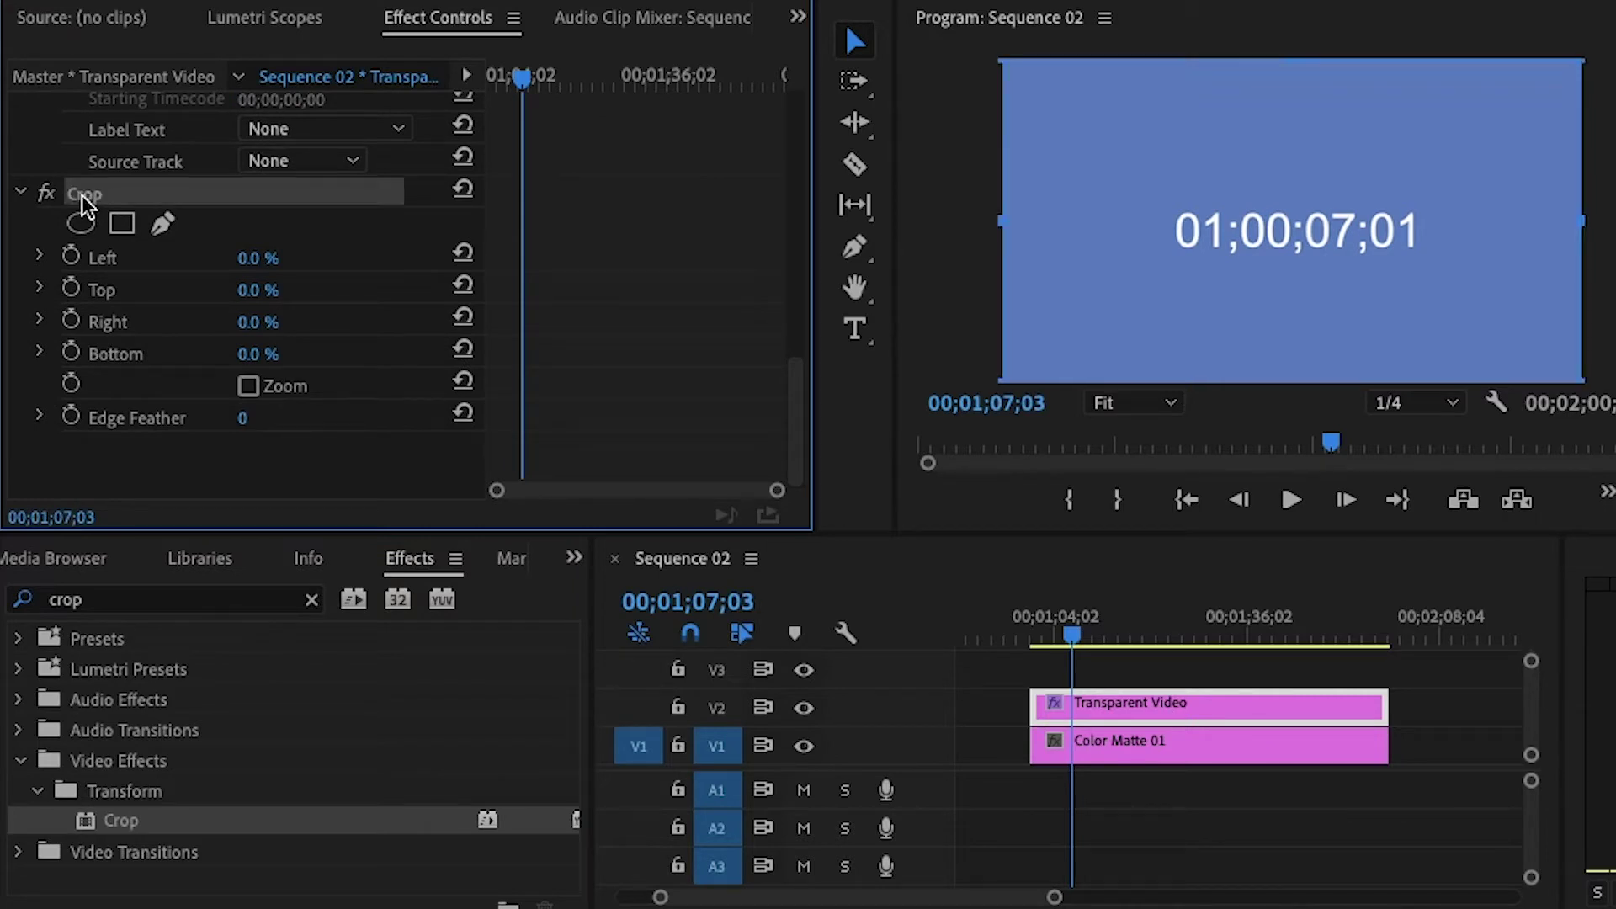
pyautogui.click(1004, 223)
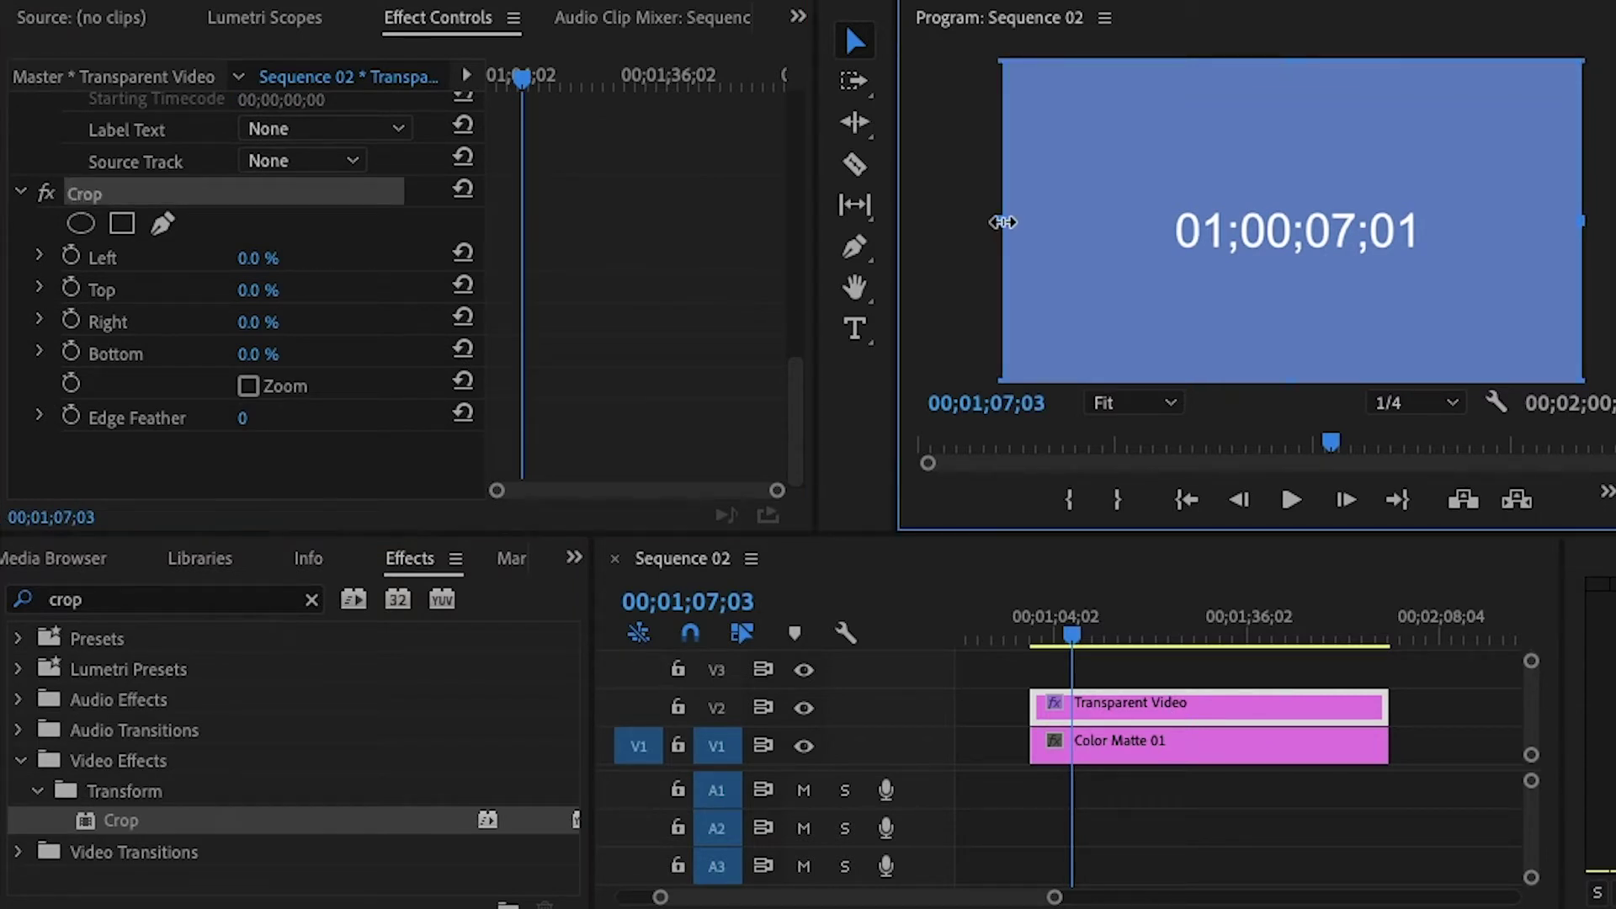
pyautogui.moveTo(1004, 222); pyautogui.dragTo(1227, 246)
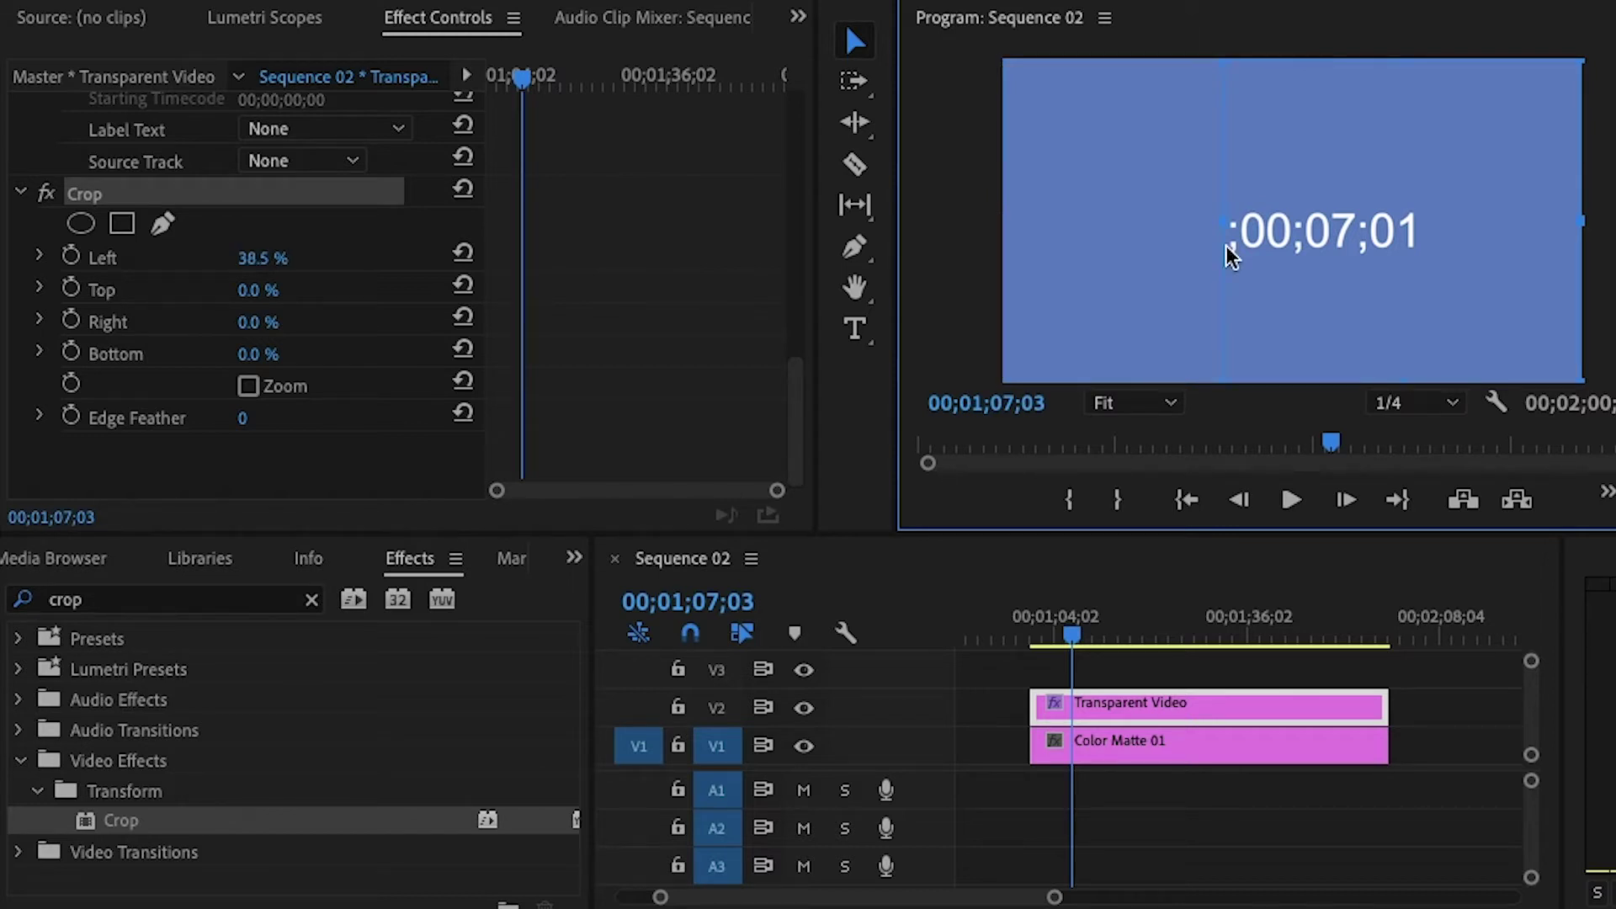
pyautogui.moveTo(1227, 245); pyautogui.dragTo(1301, 253)
pyautogui.moveTo(1582, 220); pyautogui.dragTo(1404, 253)
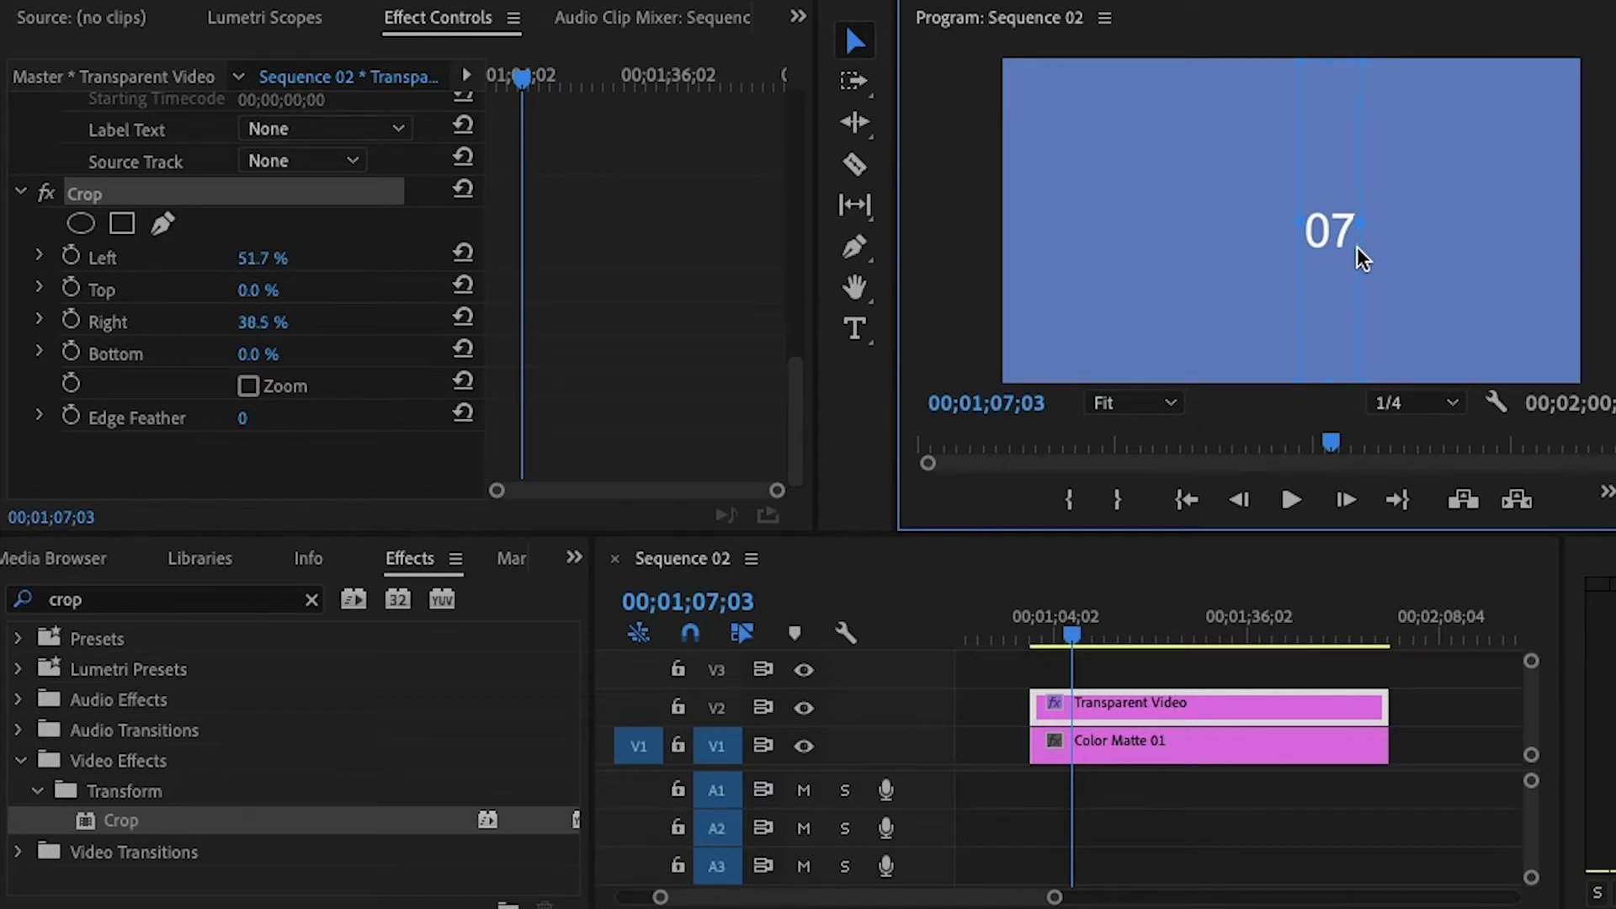
# - Play the sequence from near the start of the clips to check the cropped seconds counter
pyautogui.click(1322, 741)
pyautogui.moveTo(1085, 645); pyautogui.dragTo(1041, 661)
pyautogui.click(1280, 505)
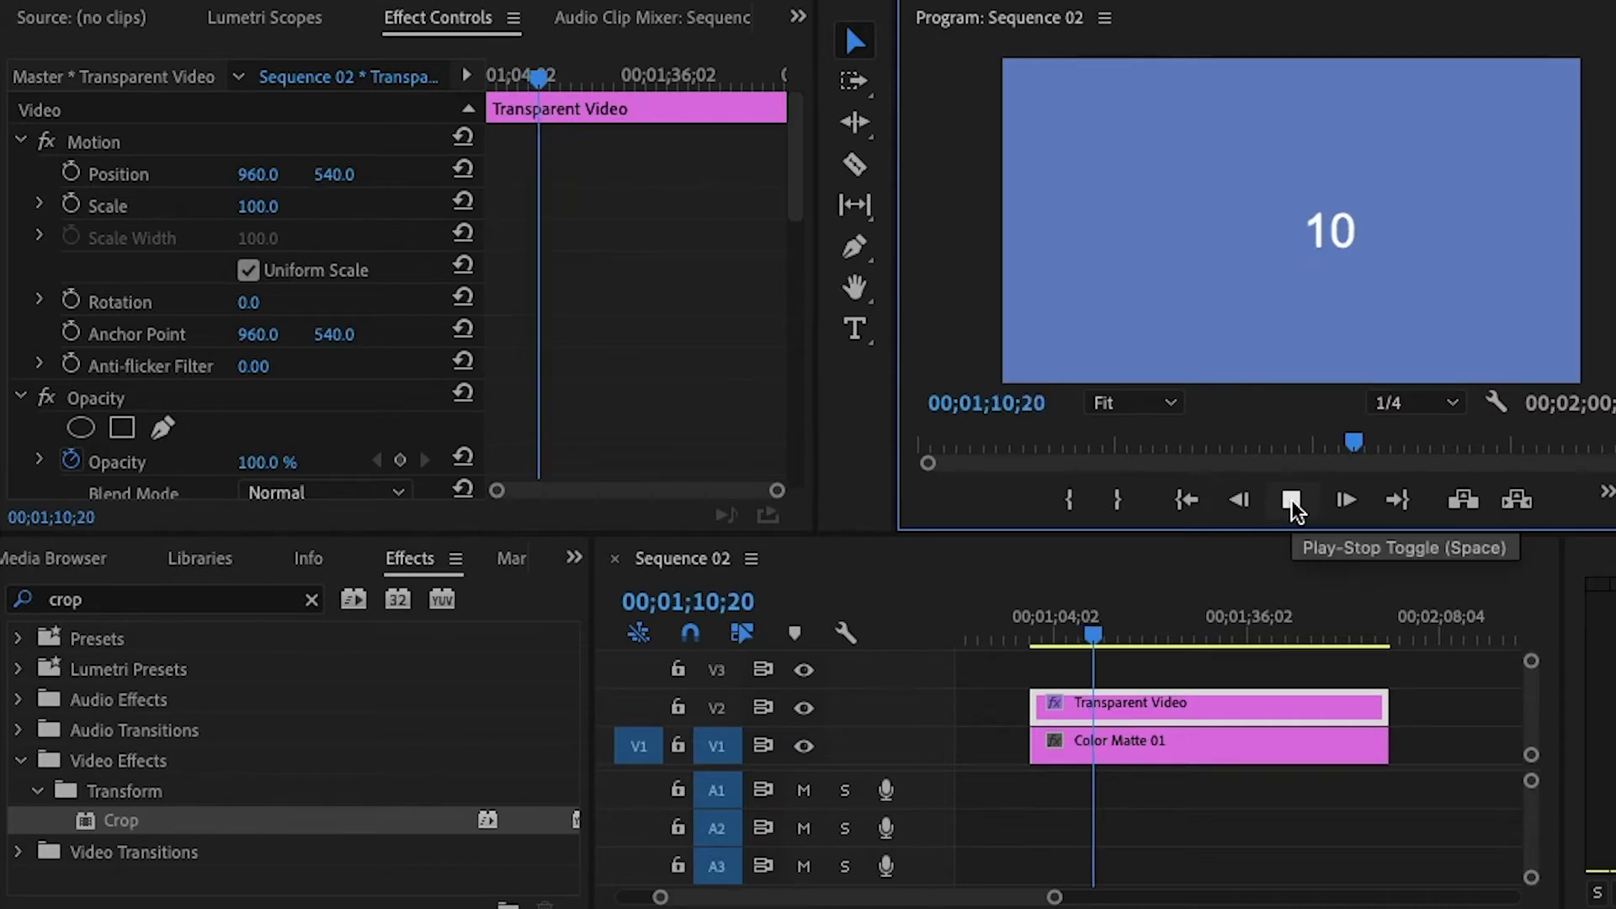
# - Check whether the Transparent Video clip's speed and duration settings allow reversing it
pyautogui.rightClick(1175, 707)
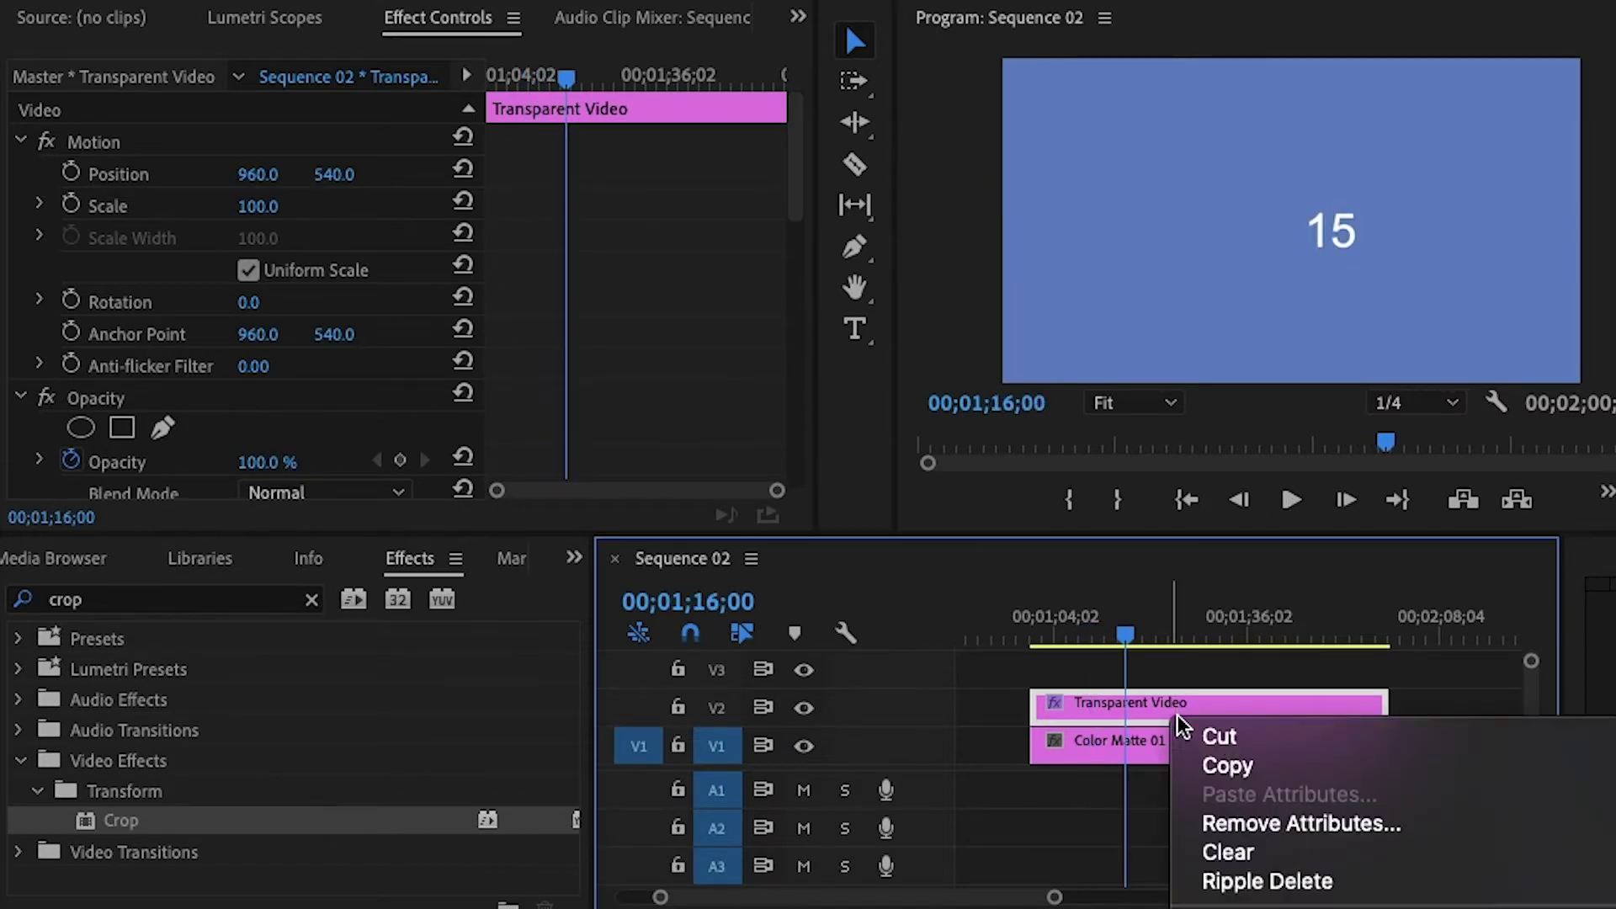
pyautogui.click(1229, 610)
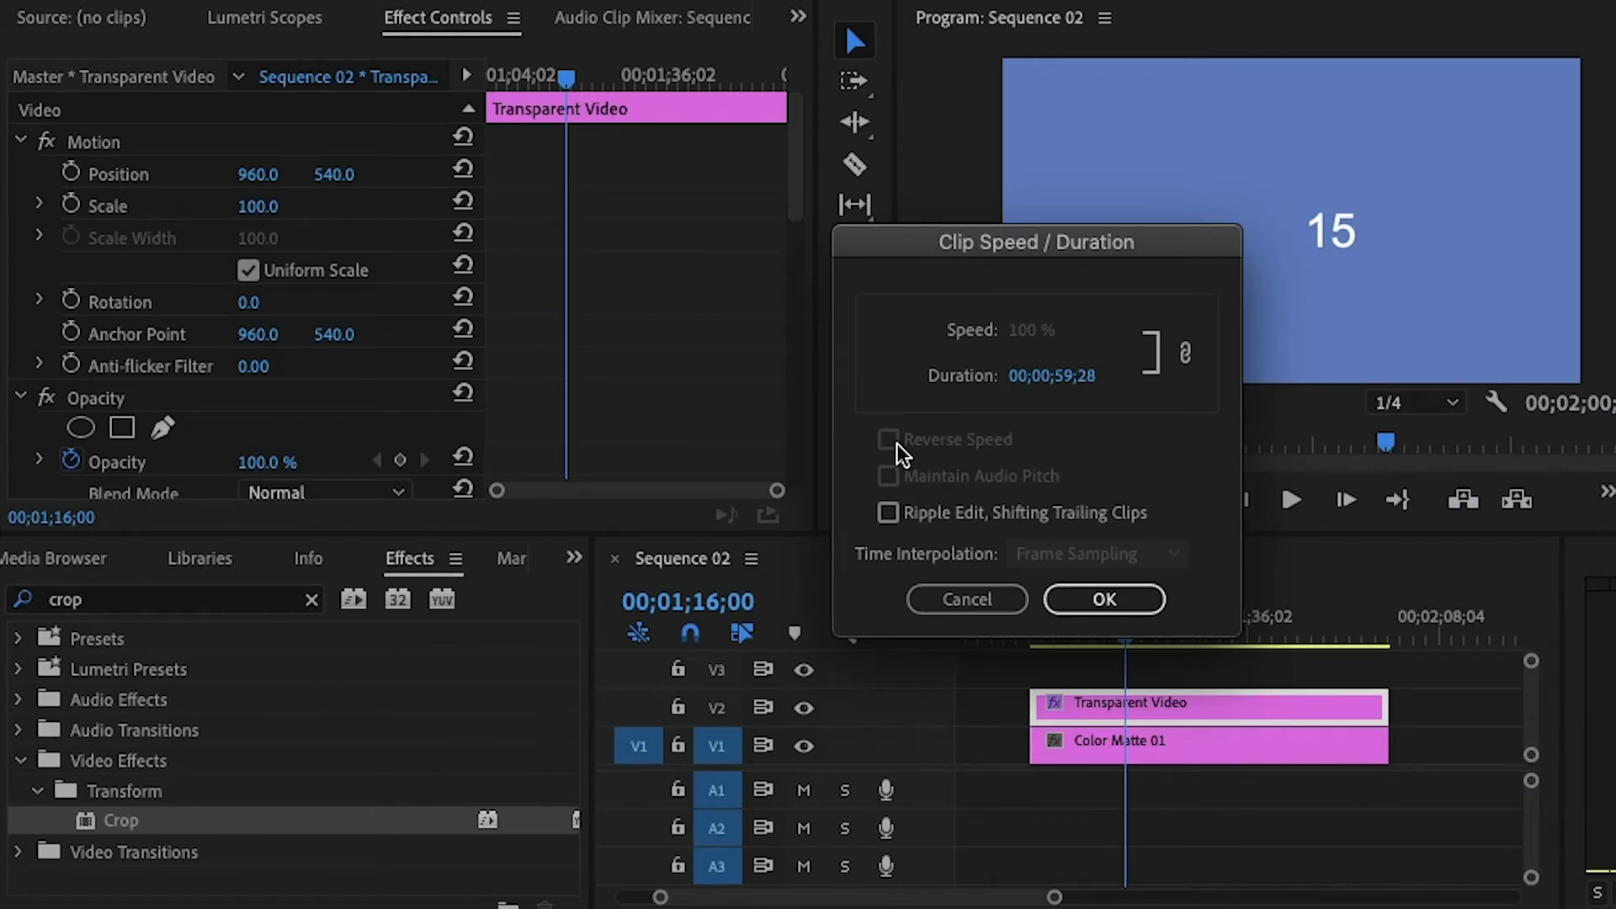
pyautogui.click(1078, 600)
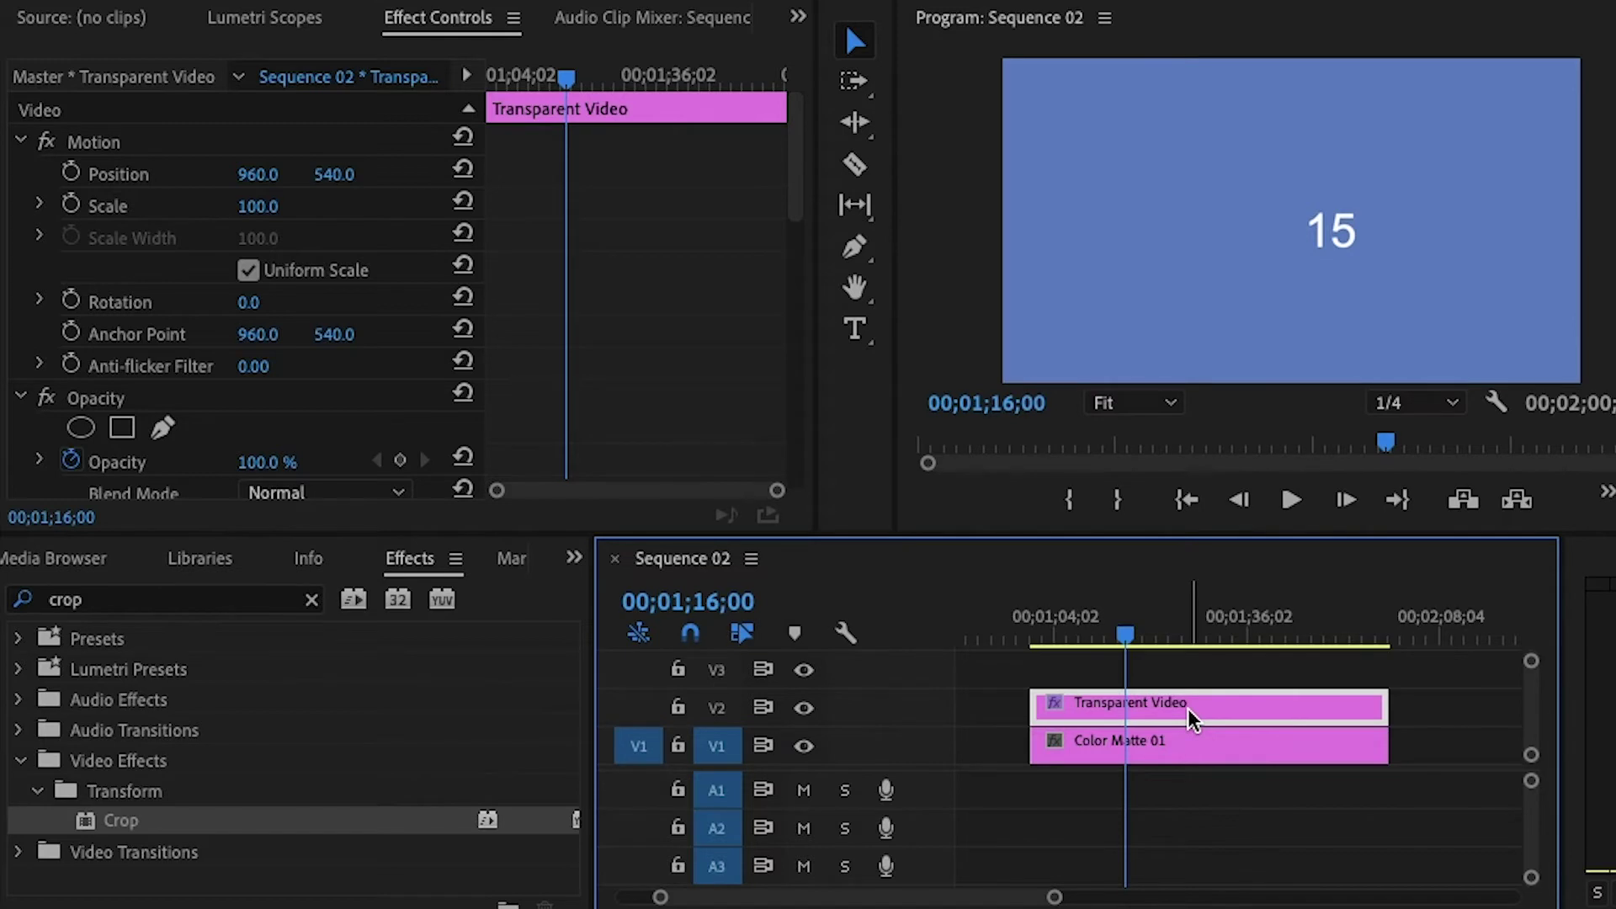
# - Nest the Transparent Video clip on V2, keeping the default name Nested Sequence 01
pyautogui.rightClick(1191, 718)
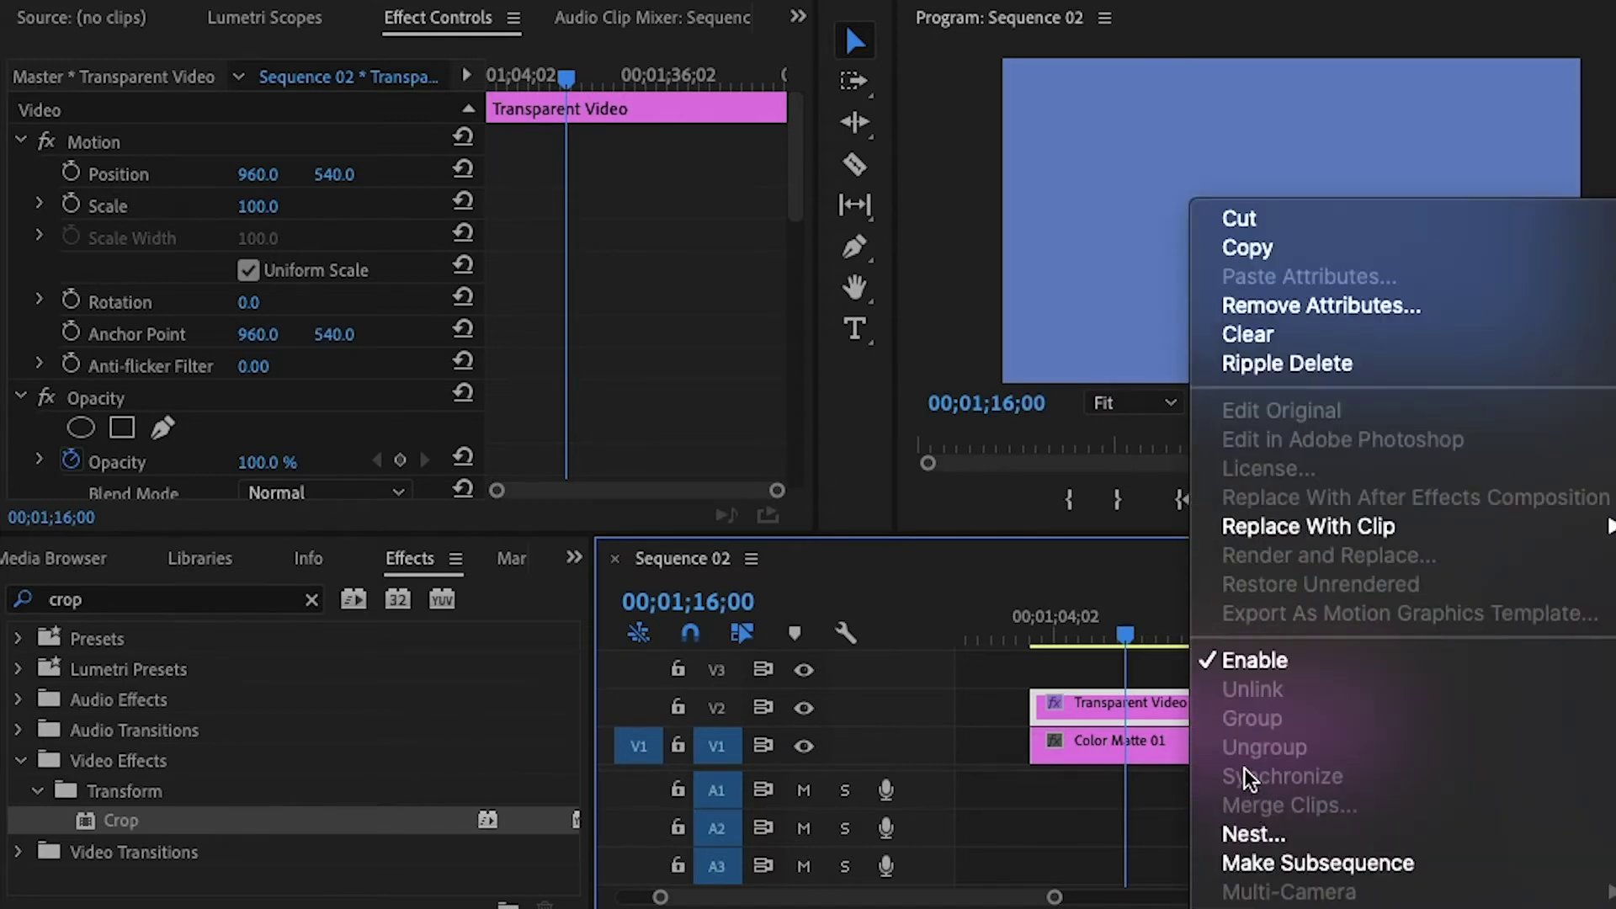
pyautogui.click(1254, 835)
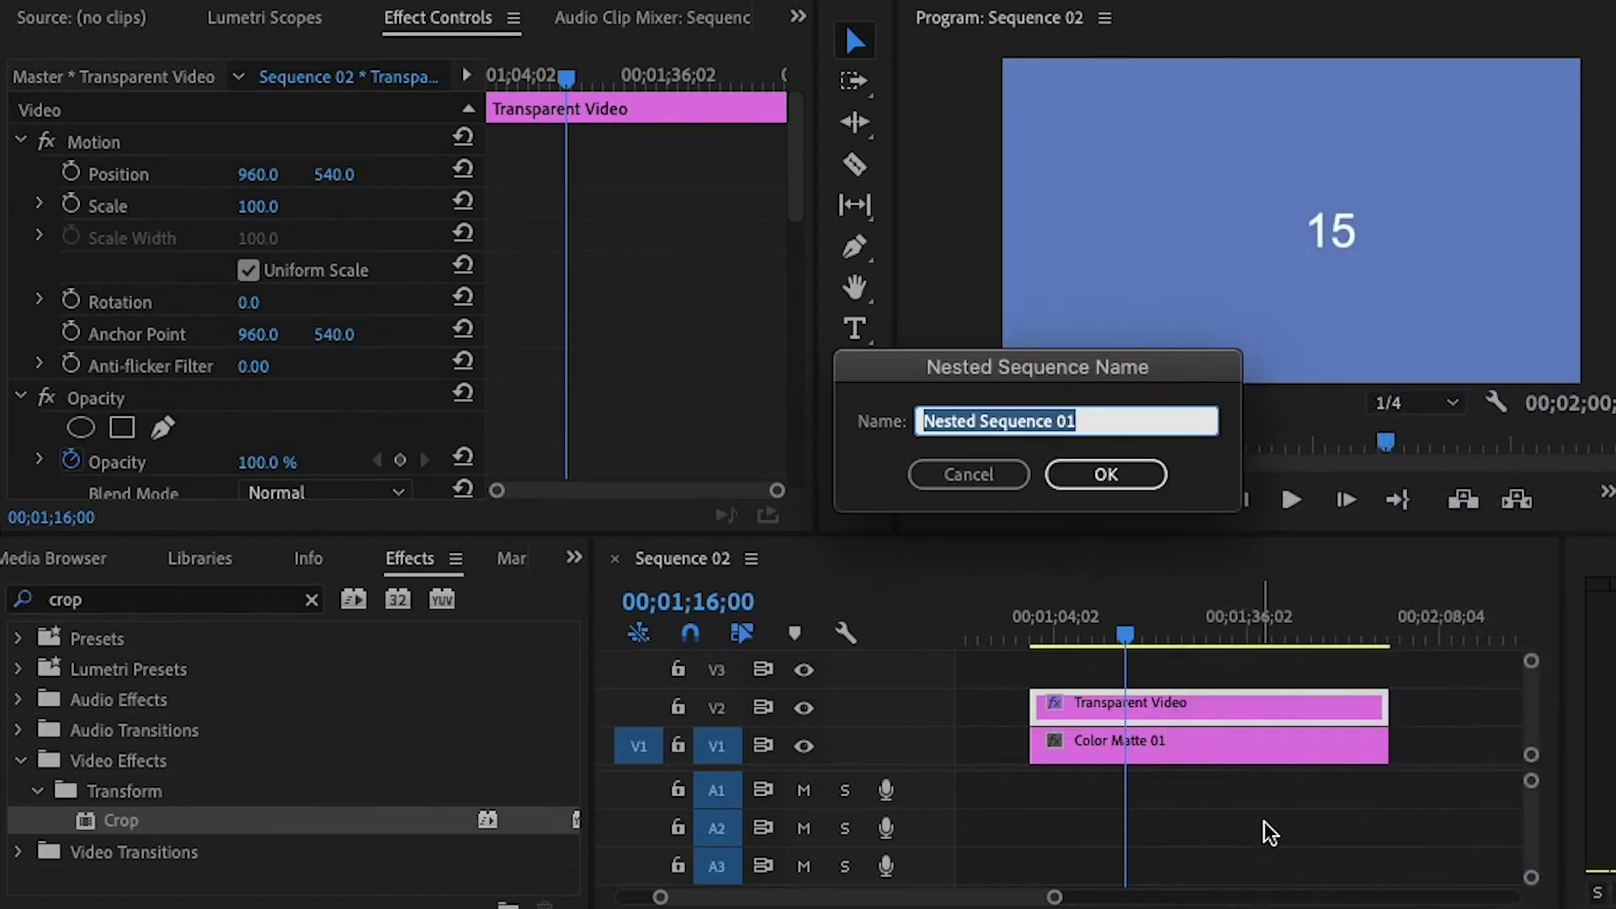
pyautogui.click(1088, 486)
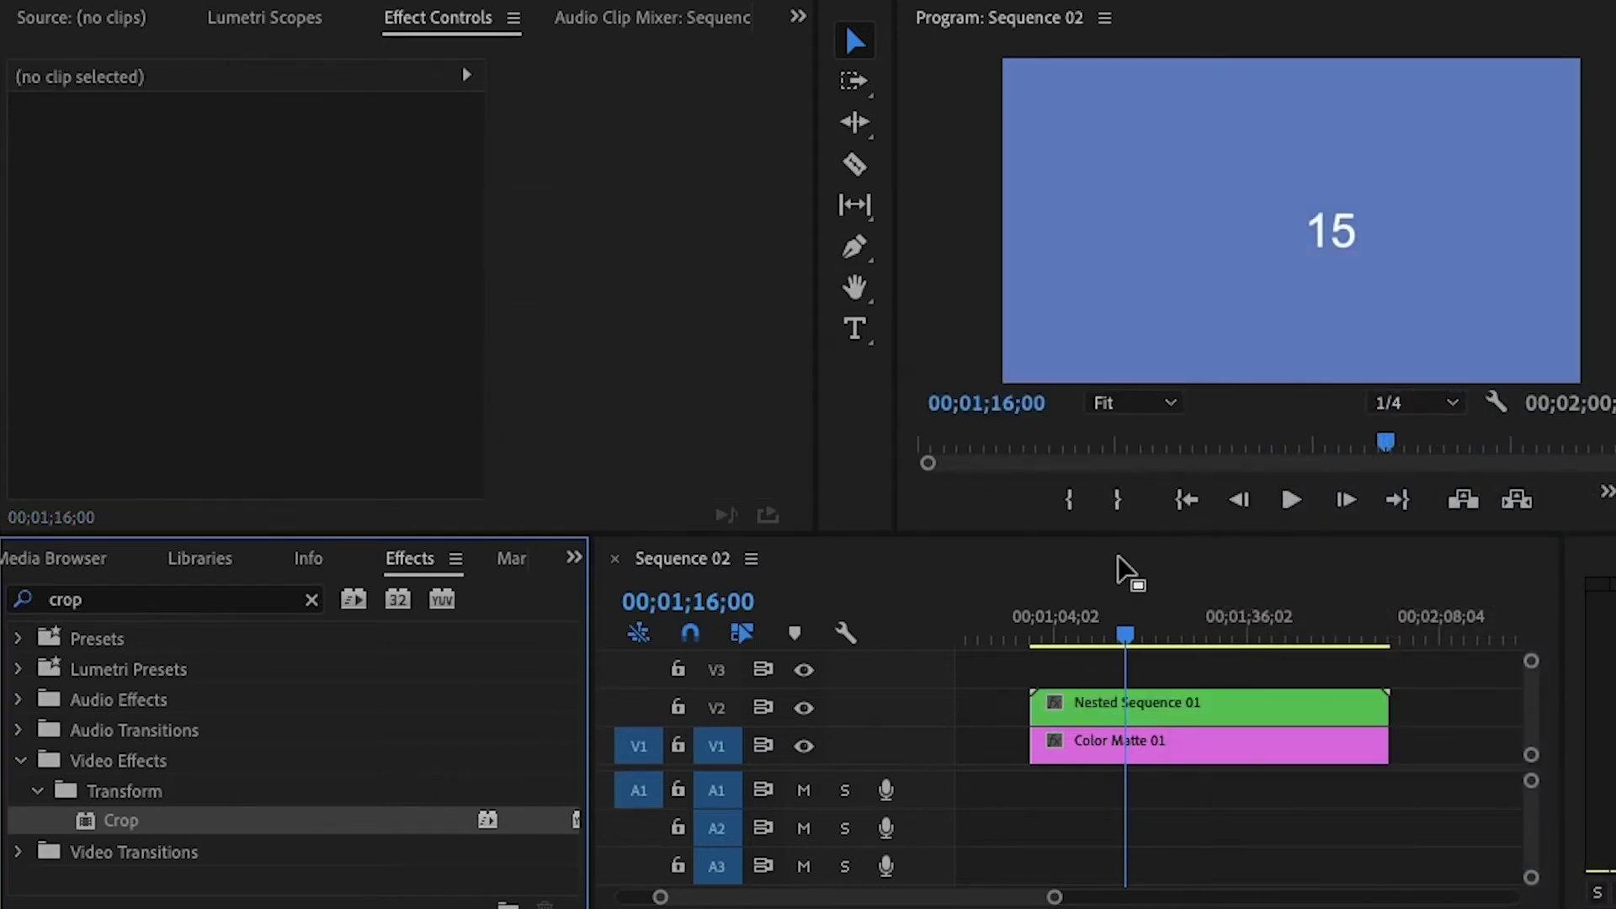
# - Reverse the speed of the Nested Sequence 01 clip on V2 so the timer counts down
pyautogui.moveTo(1127, 640); pyautogui.dragTo(1099, 639)
pyautogui.click(1194, 750)
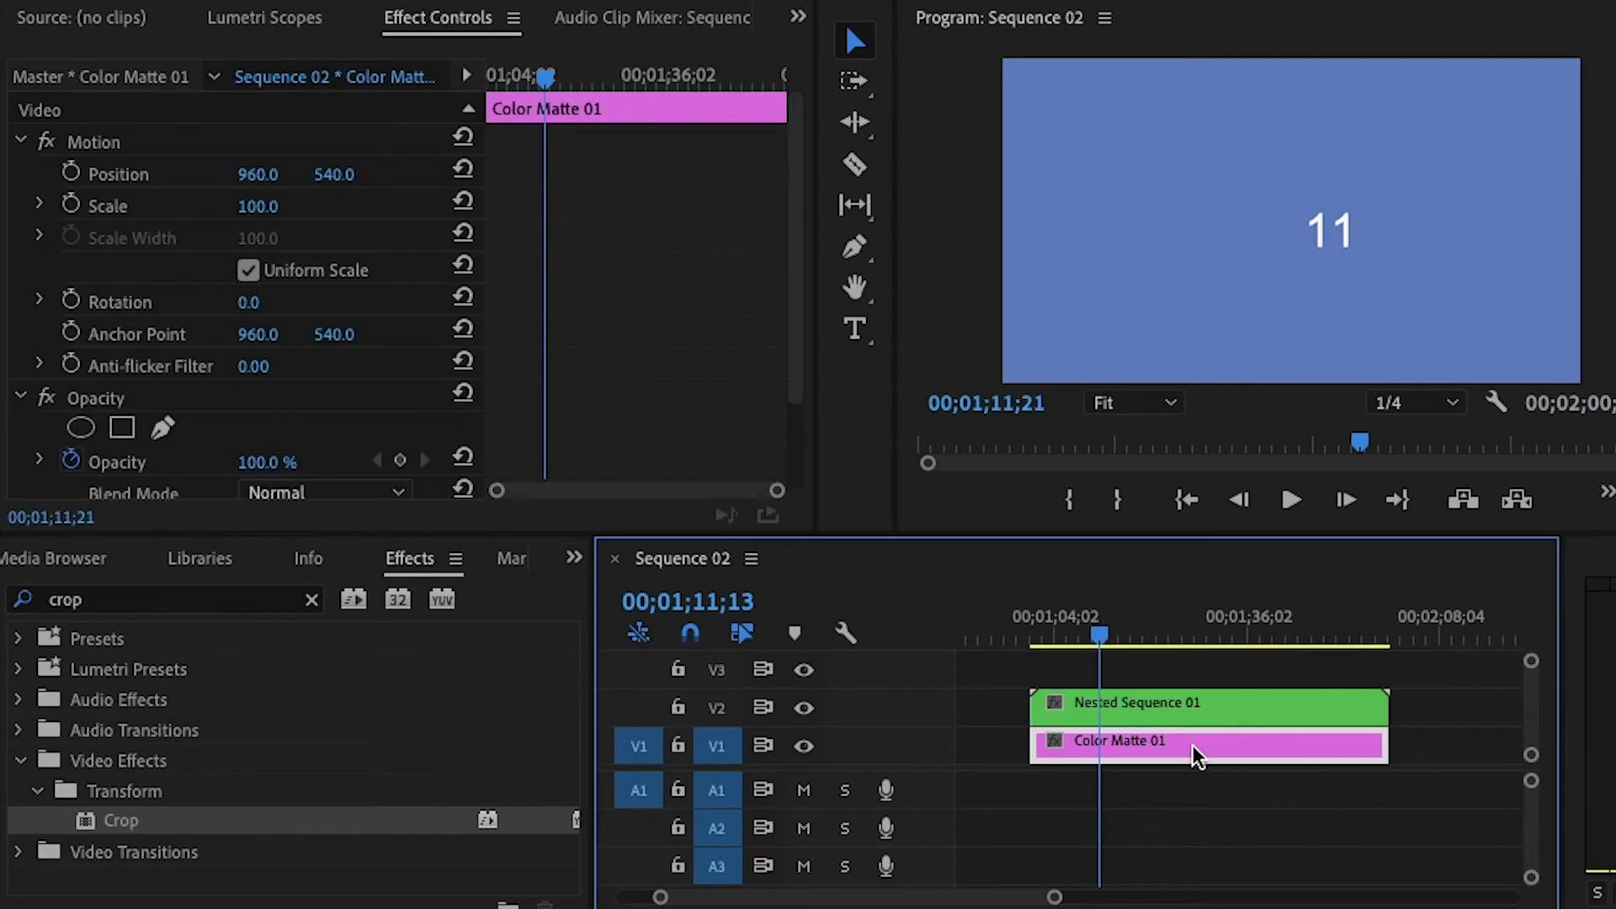
pyautogui.click(1176, 718)
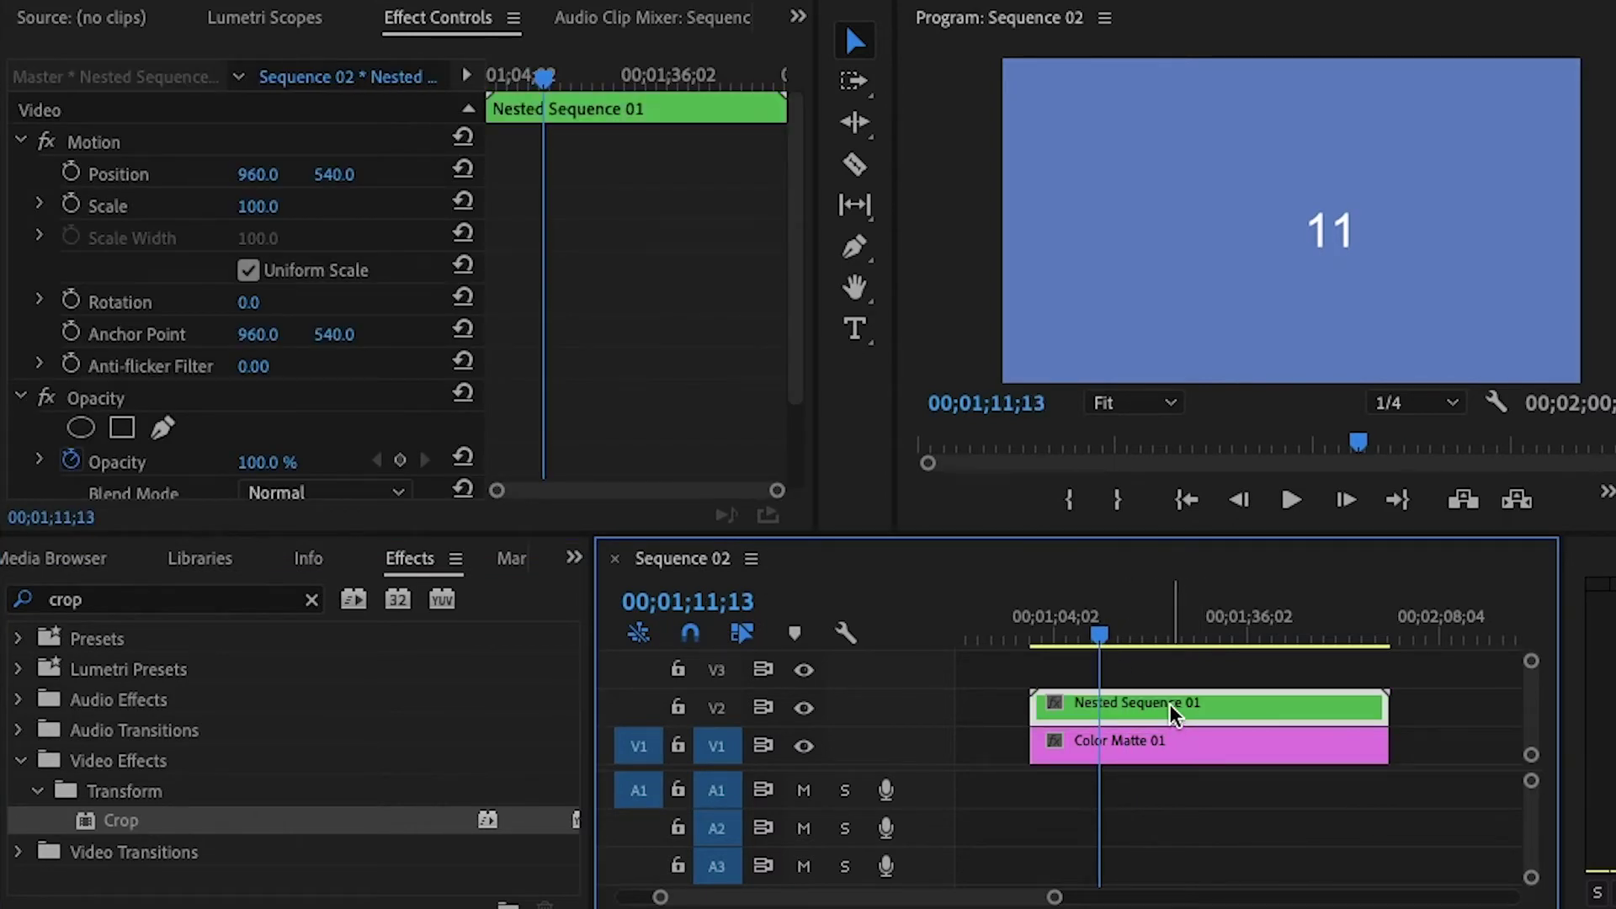
pyautogui.rightClick(1175, 718)
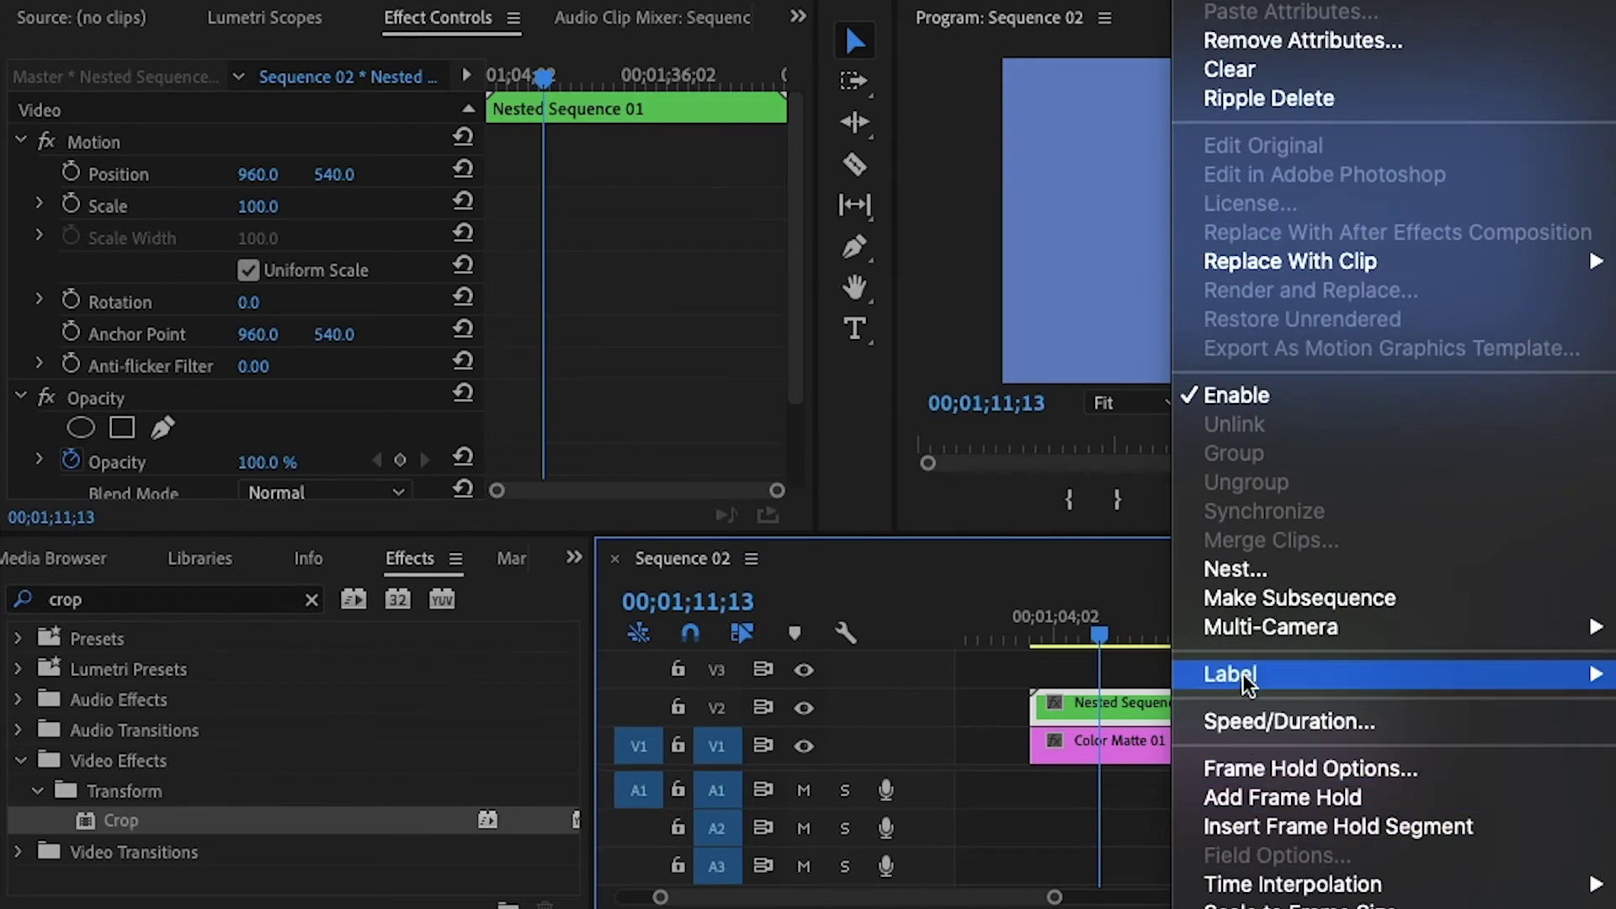
pyautogui.click(1254, 722)
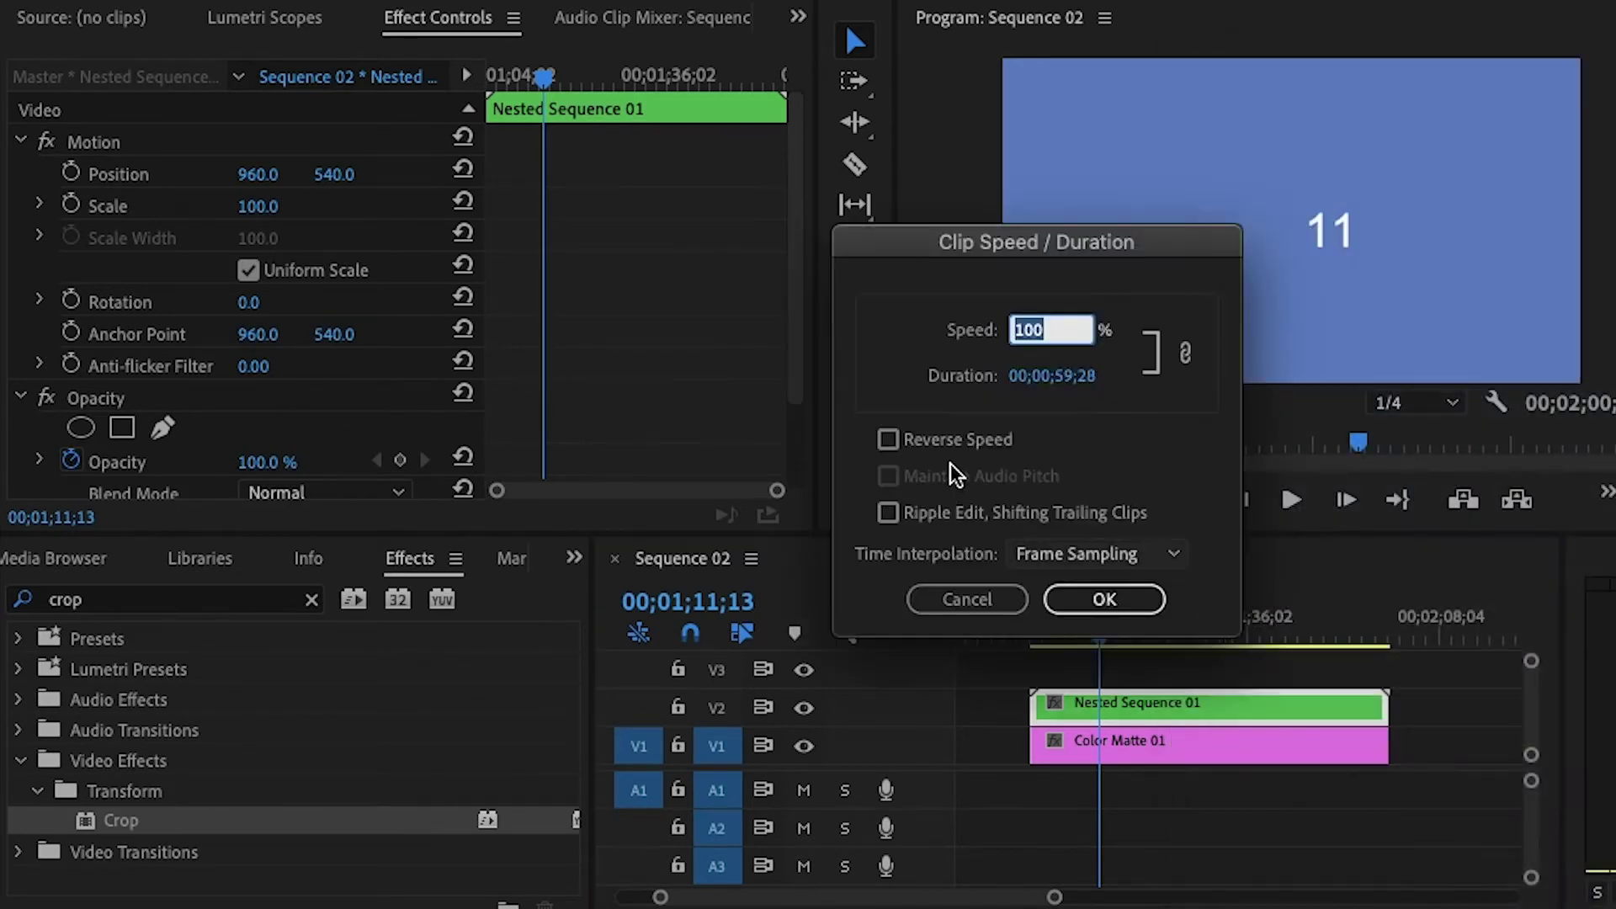
pyautogui.click(889, 443)
pyautogui.click(1102, 601)
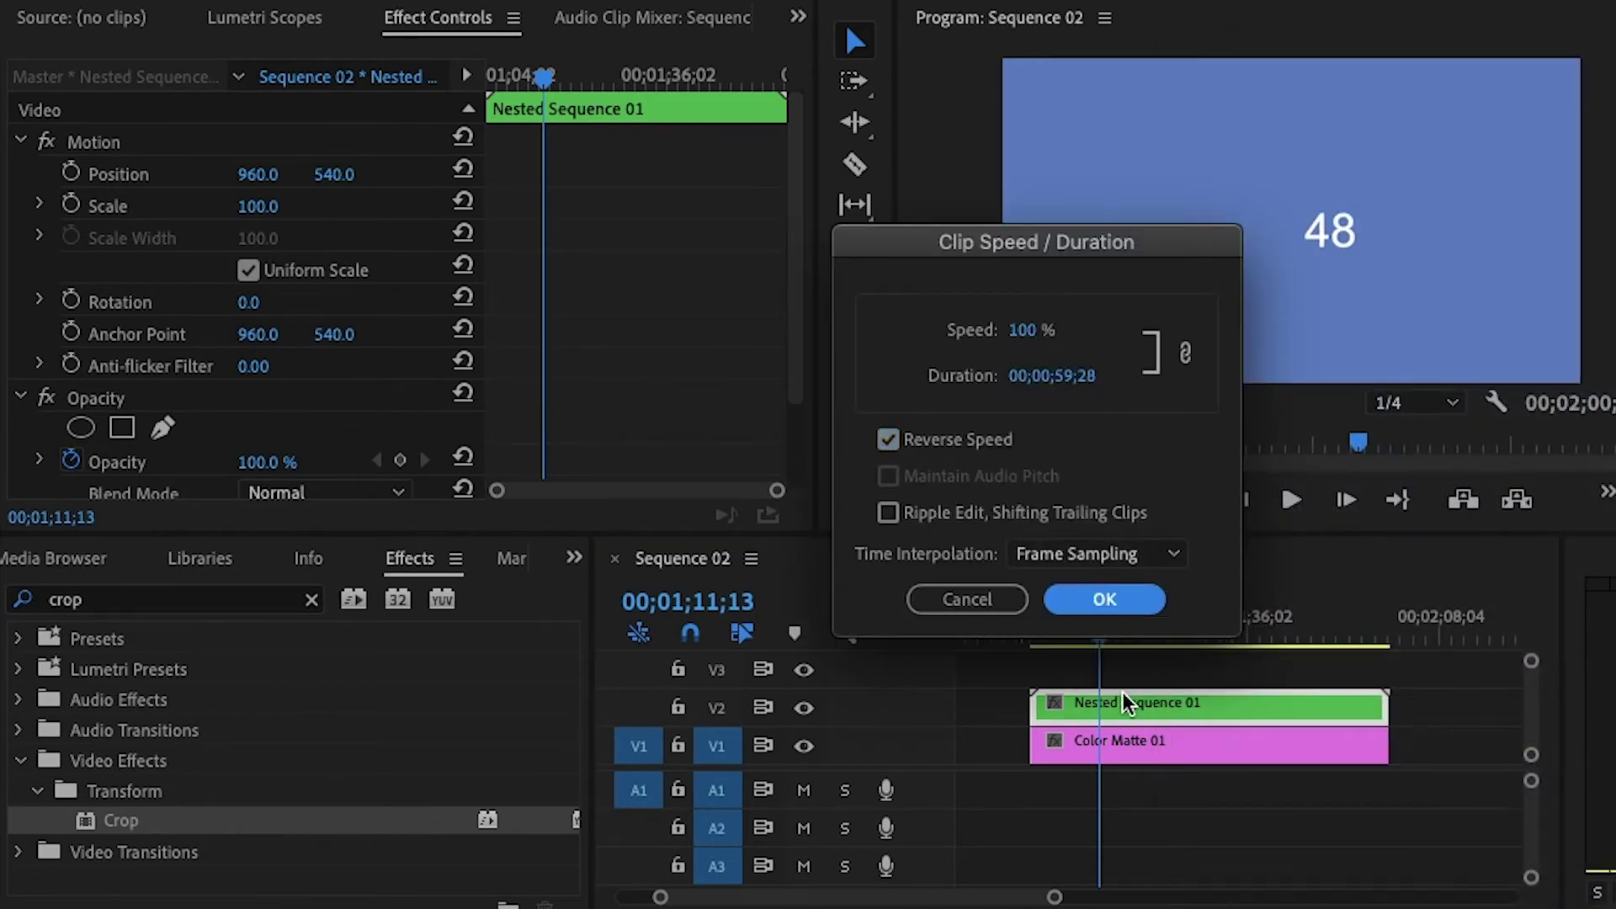
# - Play the reversed timer from its start and scrub further along to check the countdown
pyautogui.moveTo(1020, 638); pyautogui.dragTo(1036, 633)
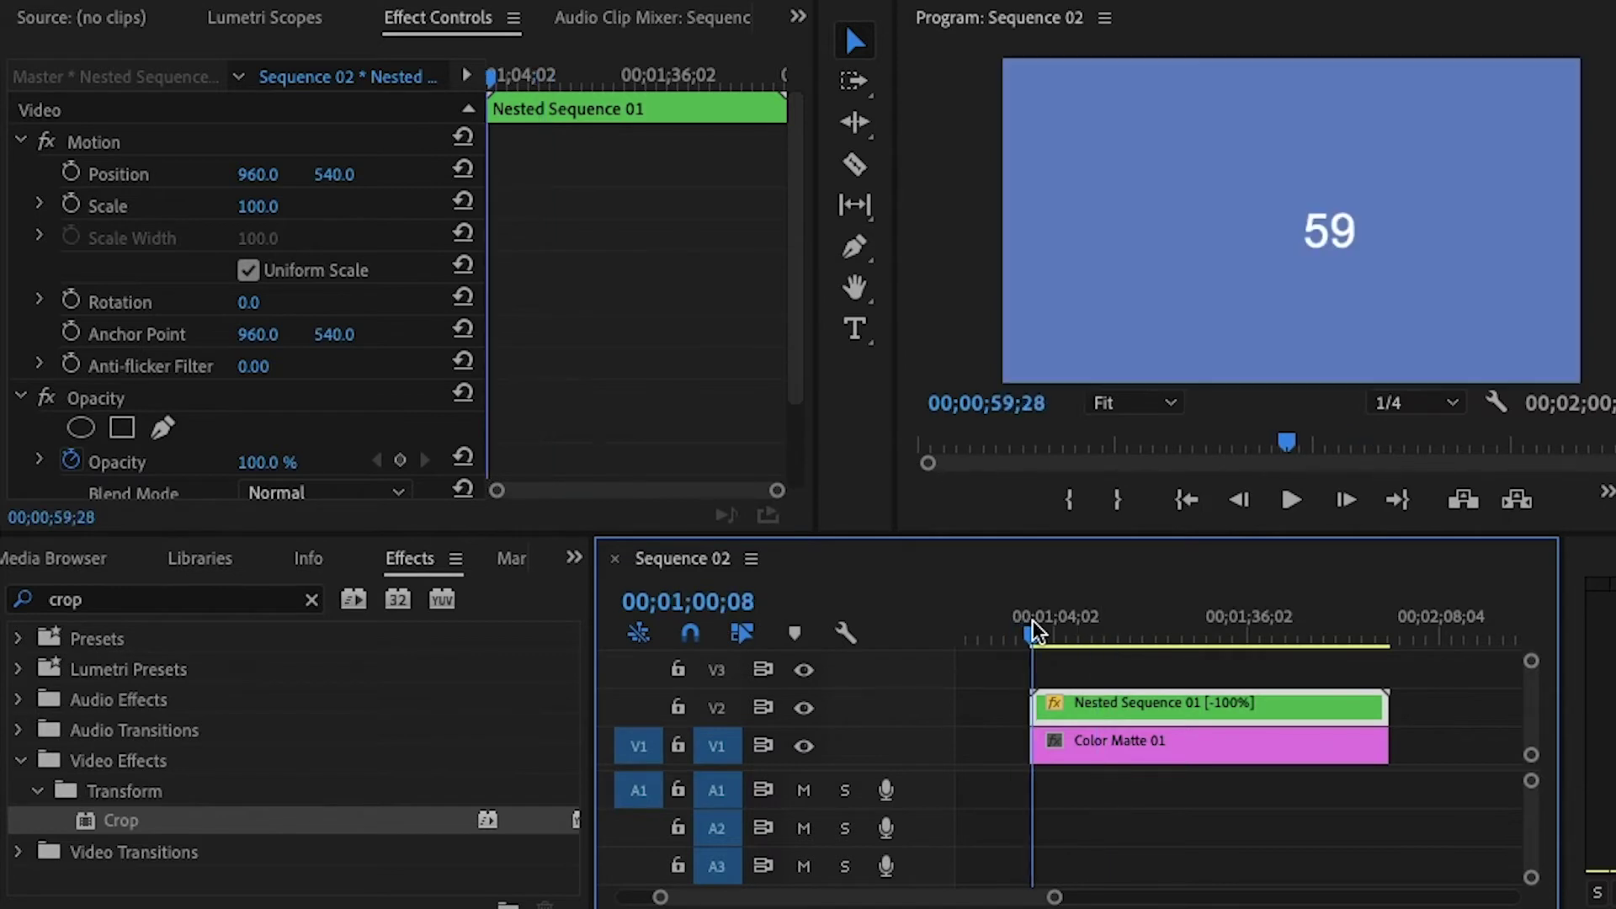
pyautogui.click(1292, 500)
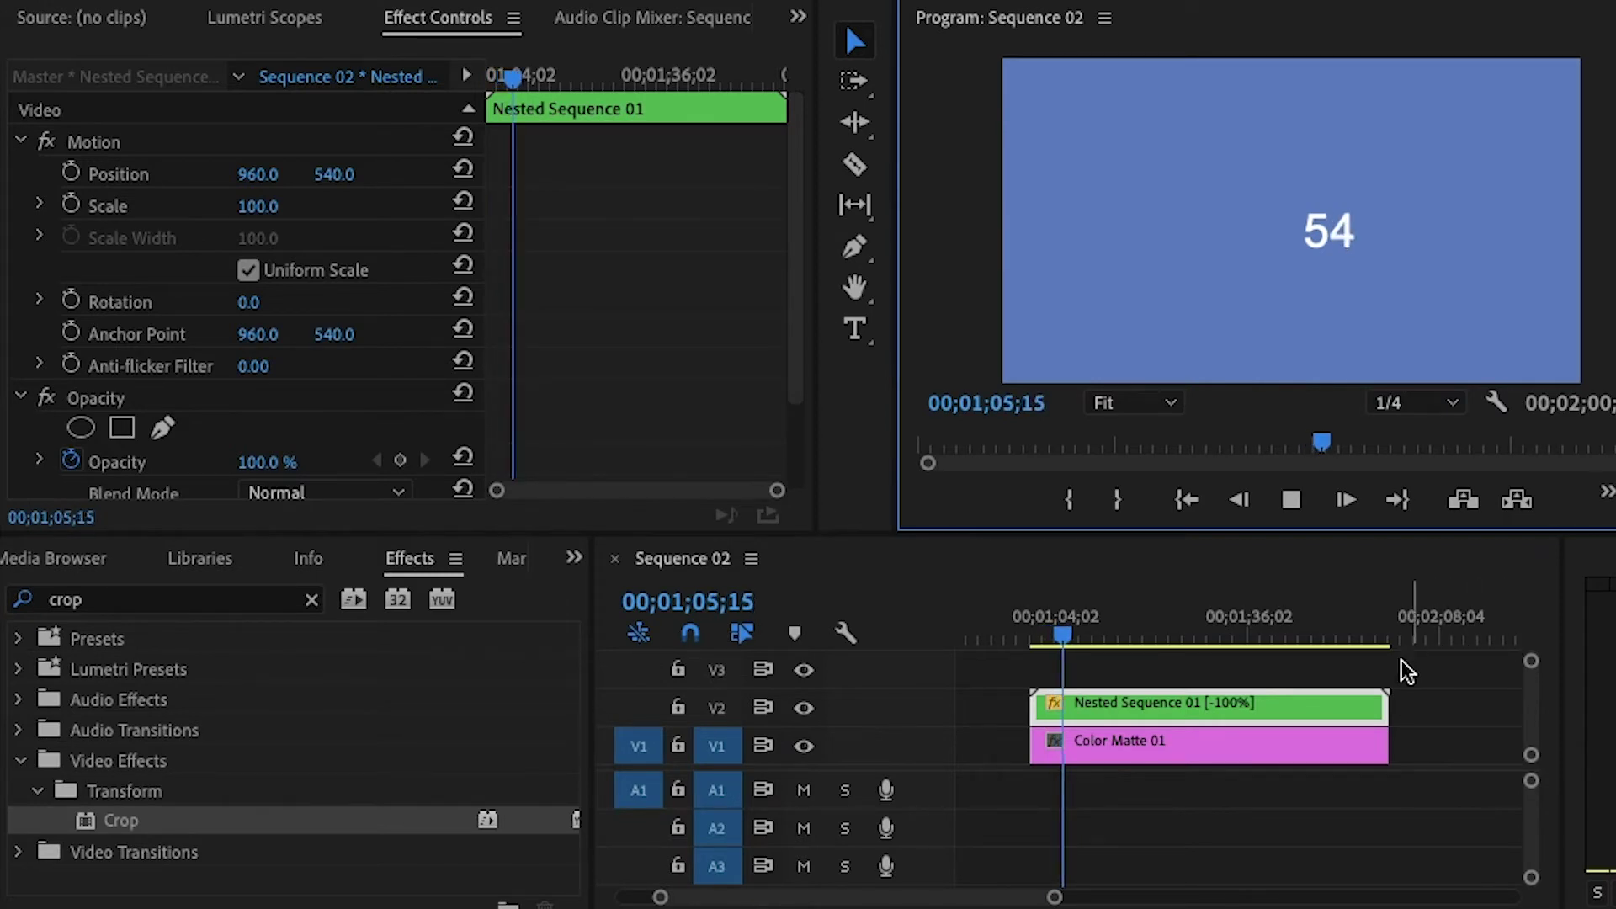
pyautogui.moveTo(1073, 638); pyautogui.dragTo(1277, 674)
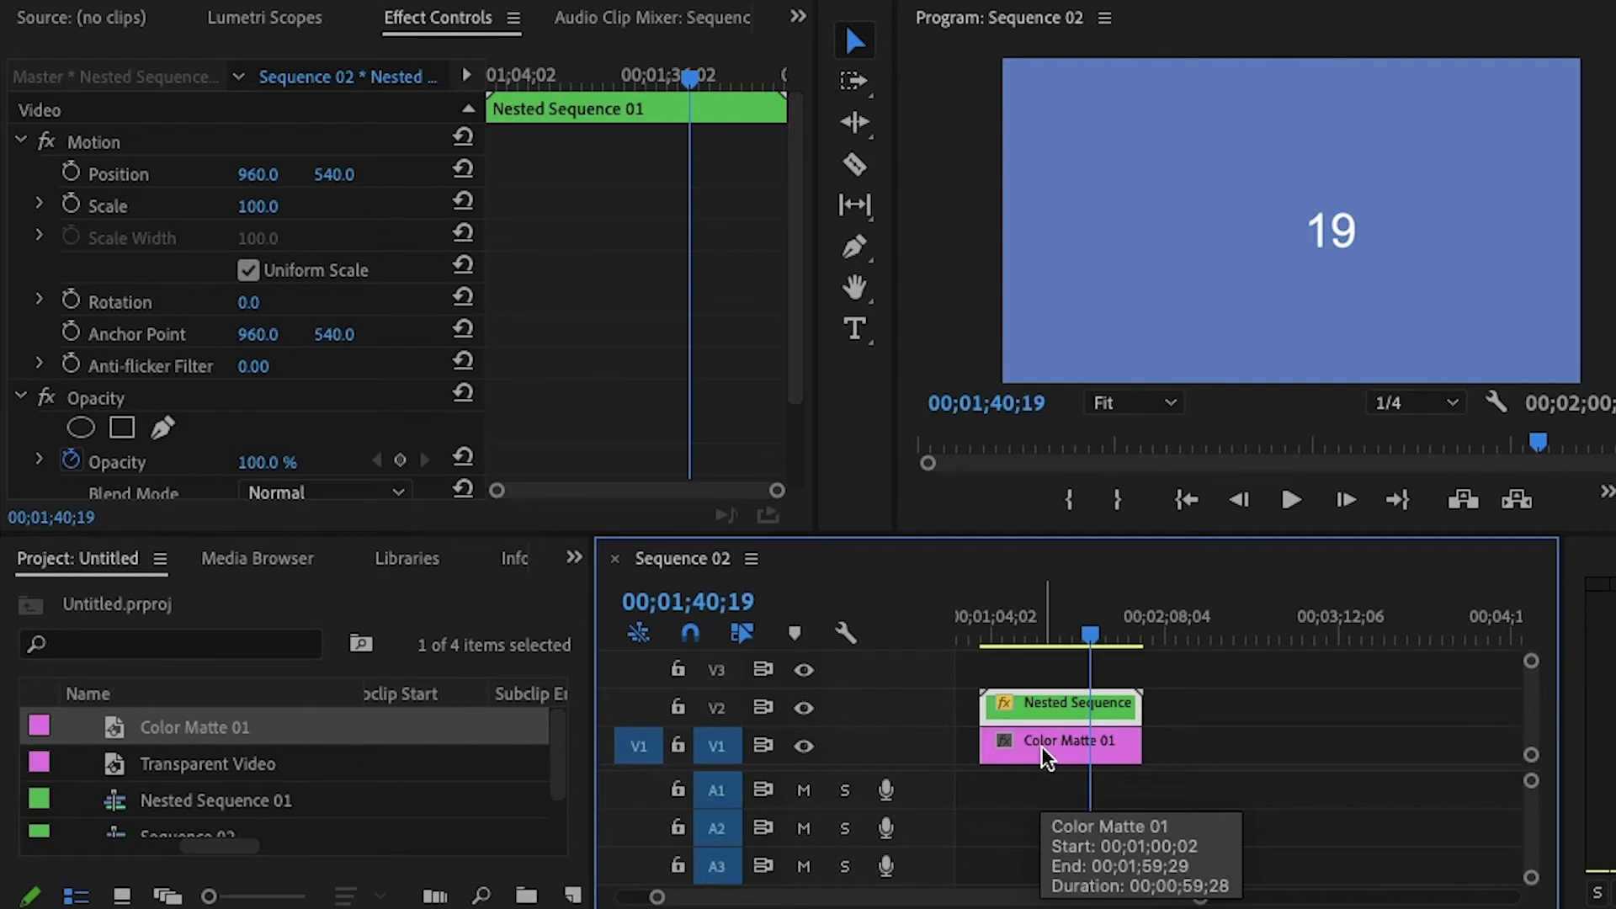
# - Duplicate the Color Matte 01 clip further along V1 and move the playhead onto the copy at 00;03;20;17
pyautogui.click(1042, 746)
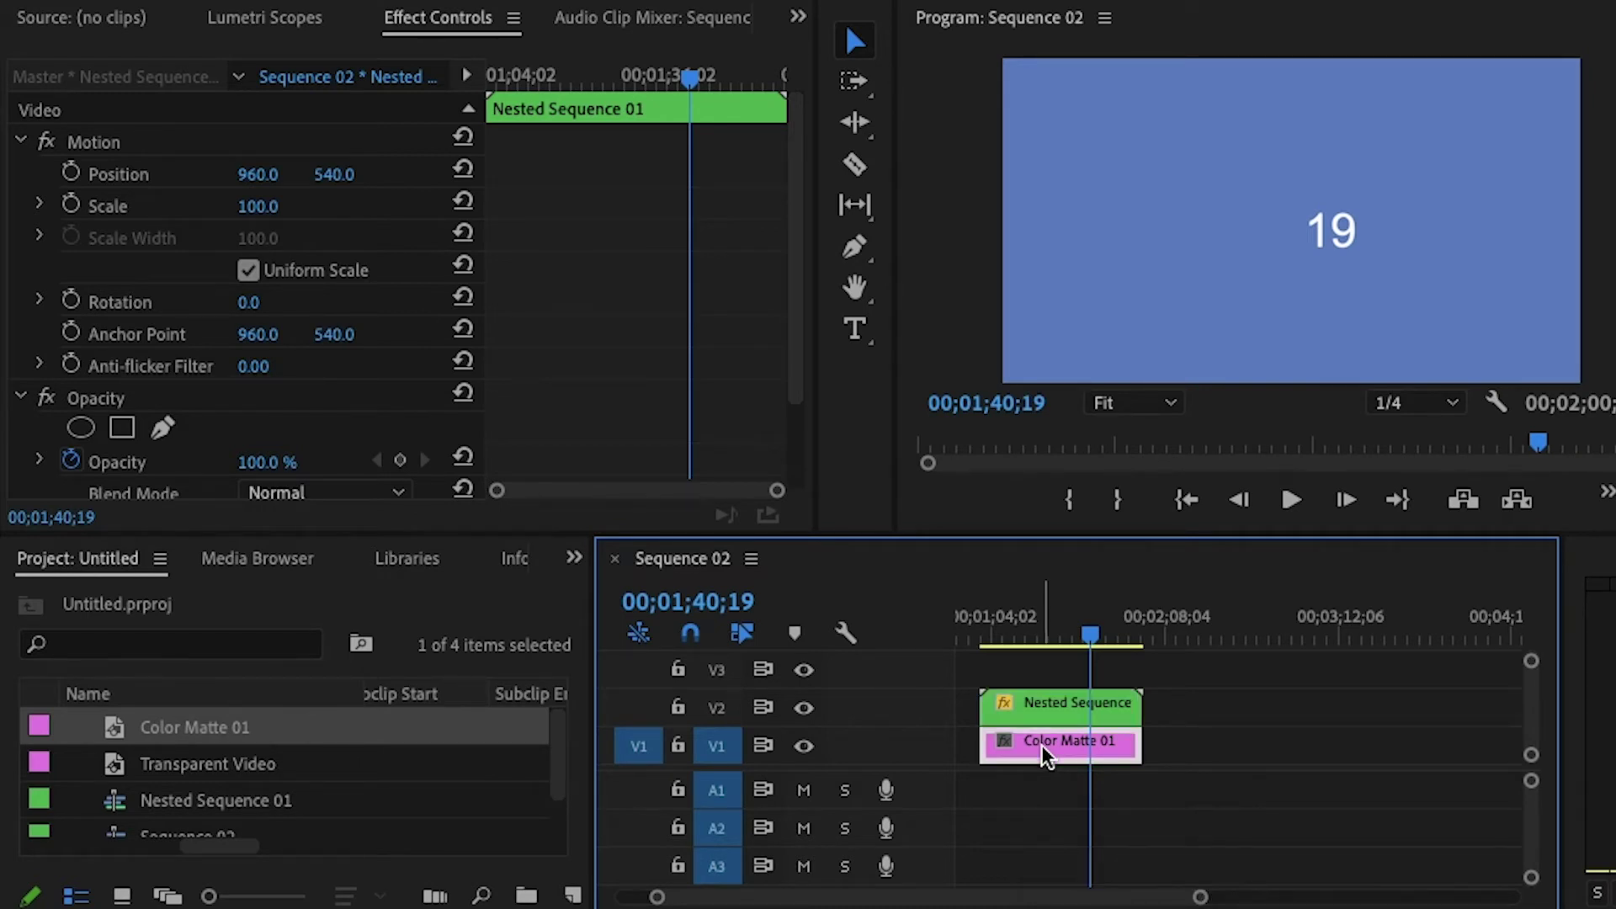
pyautogui.moveTo(1086, 753); pyautogui.dragTo(1384, 751)
pyautogui.moveTo(1319, 640); pyautogui.dragTo(1388, 663)
pyautogui.scroll(-3, 1220, 736)
pyautogui.moveTo(1214, 637); pyautogui.dragTo(1220, 632)
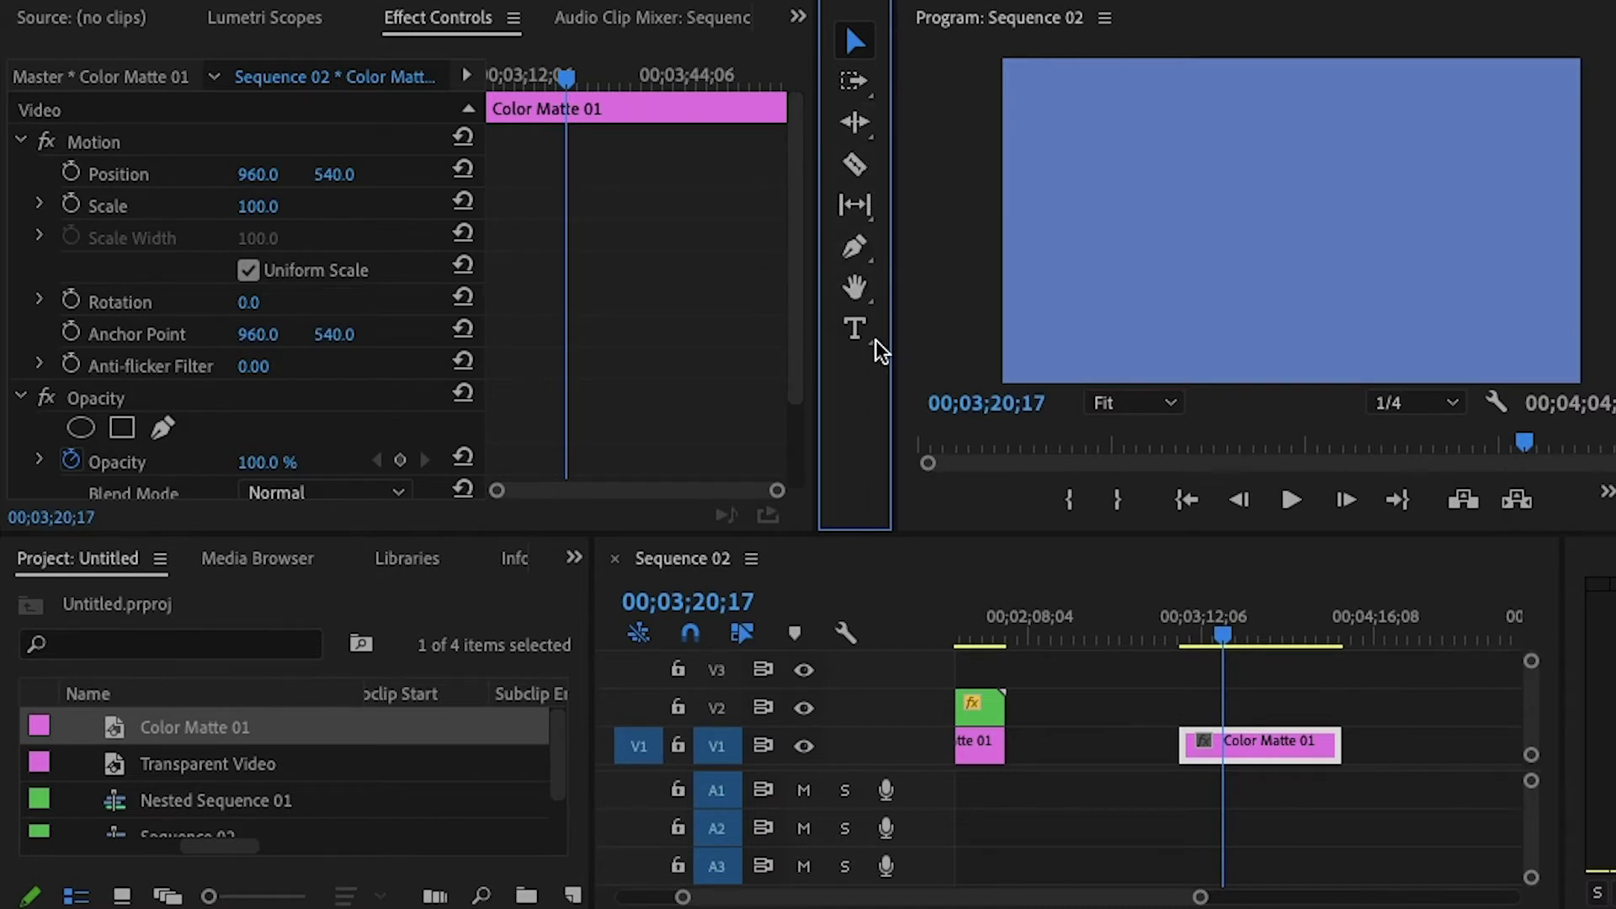
# - Draw a circle over the copied color matte with the Ellipse tool, near the middle of the frame
pyautogui.click(855, 249)
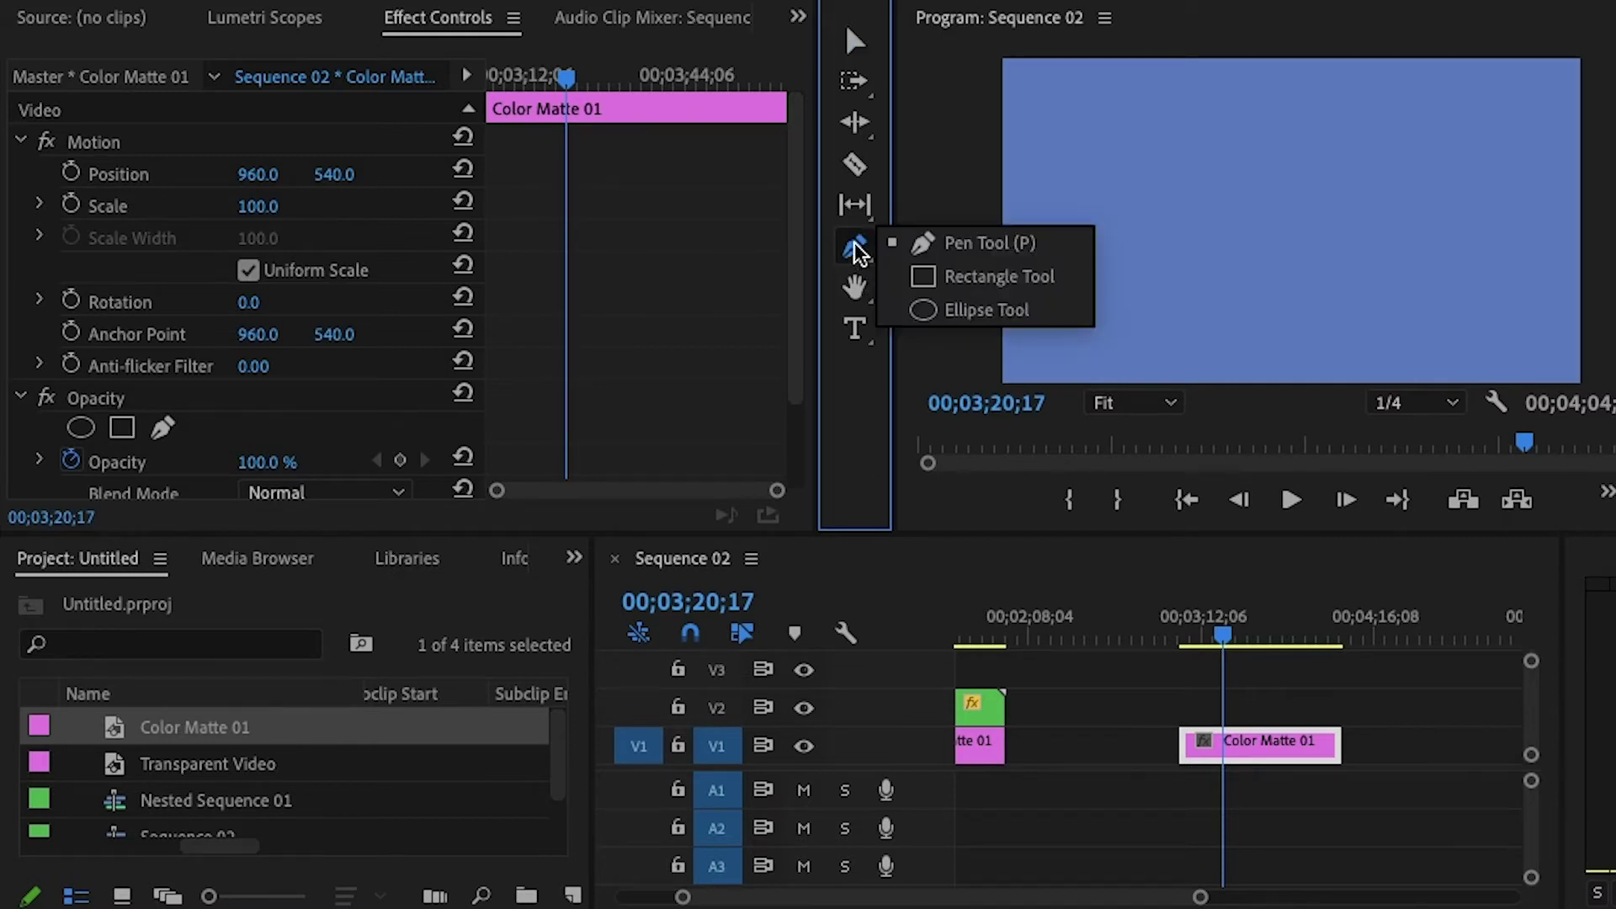
pyautogui.click(962, 313)
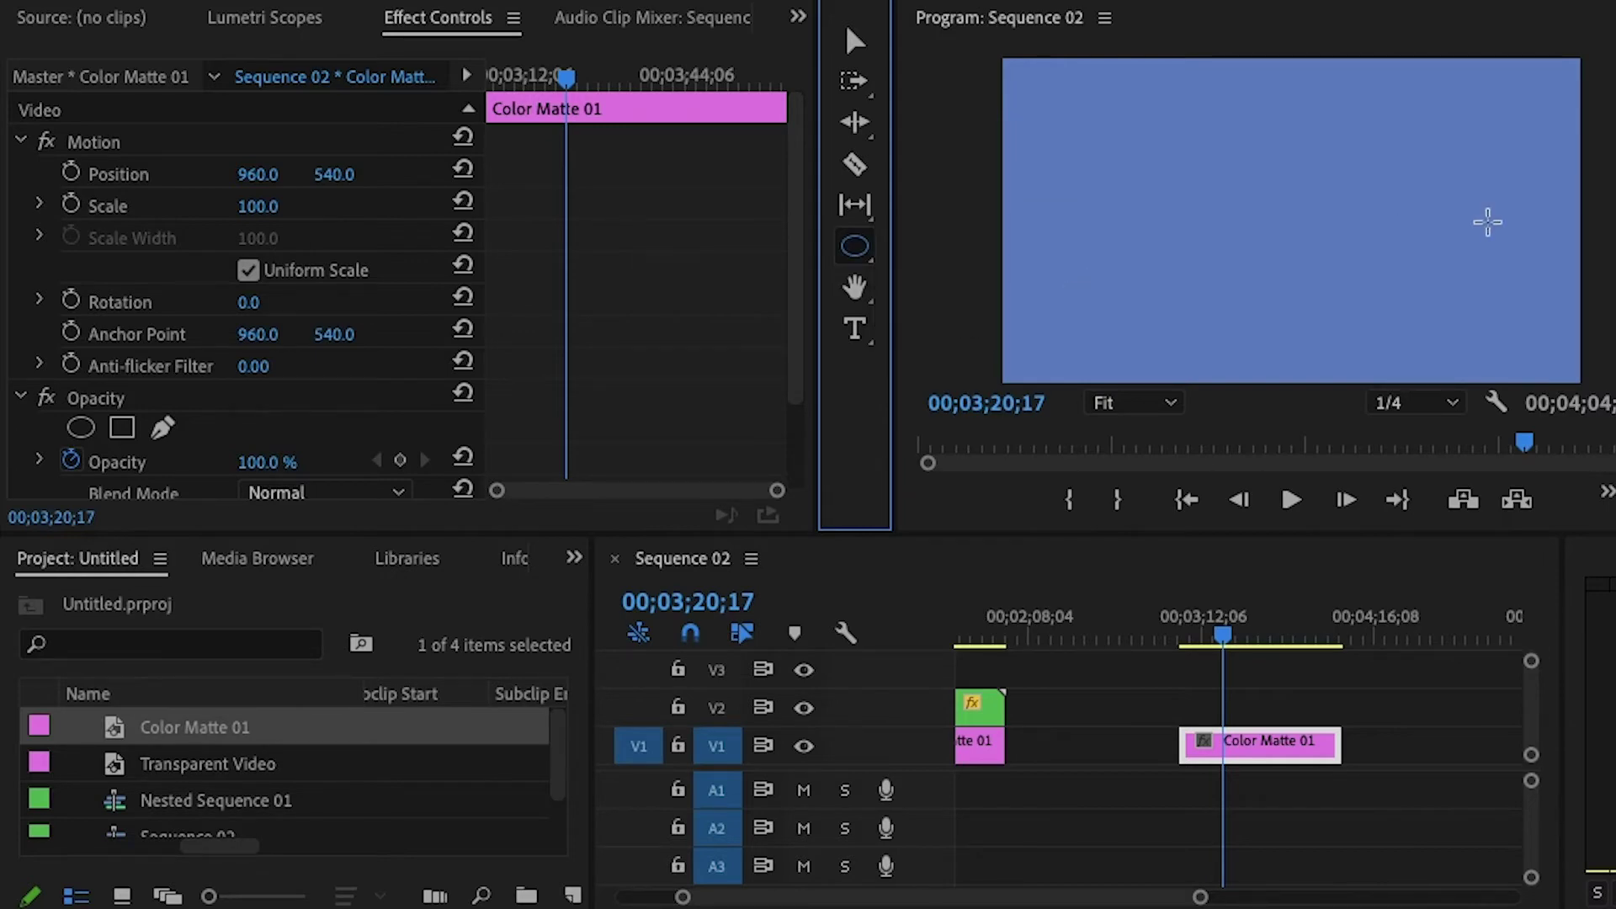
pyautogui.click(1240, 191)
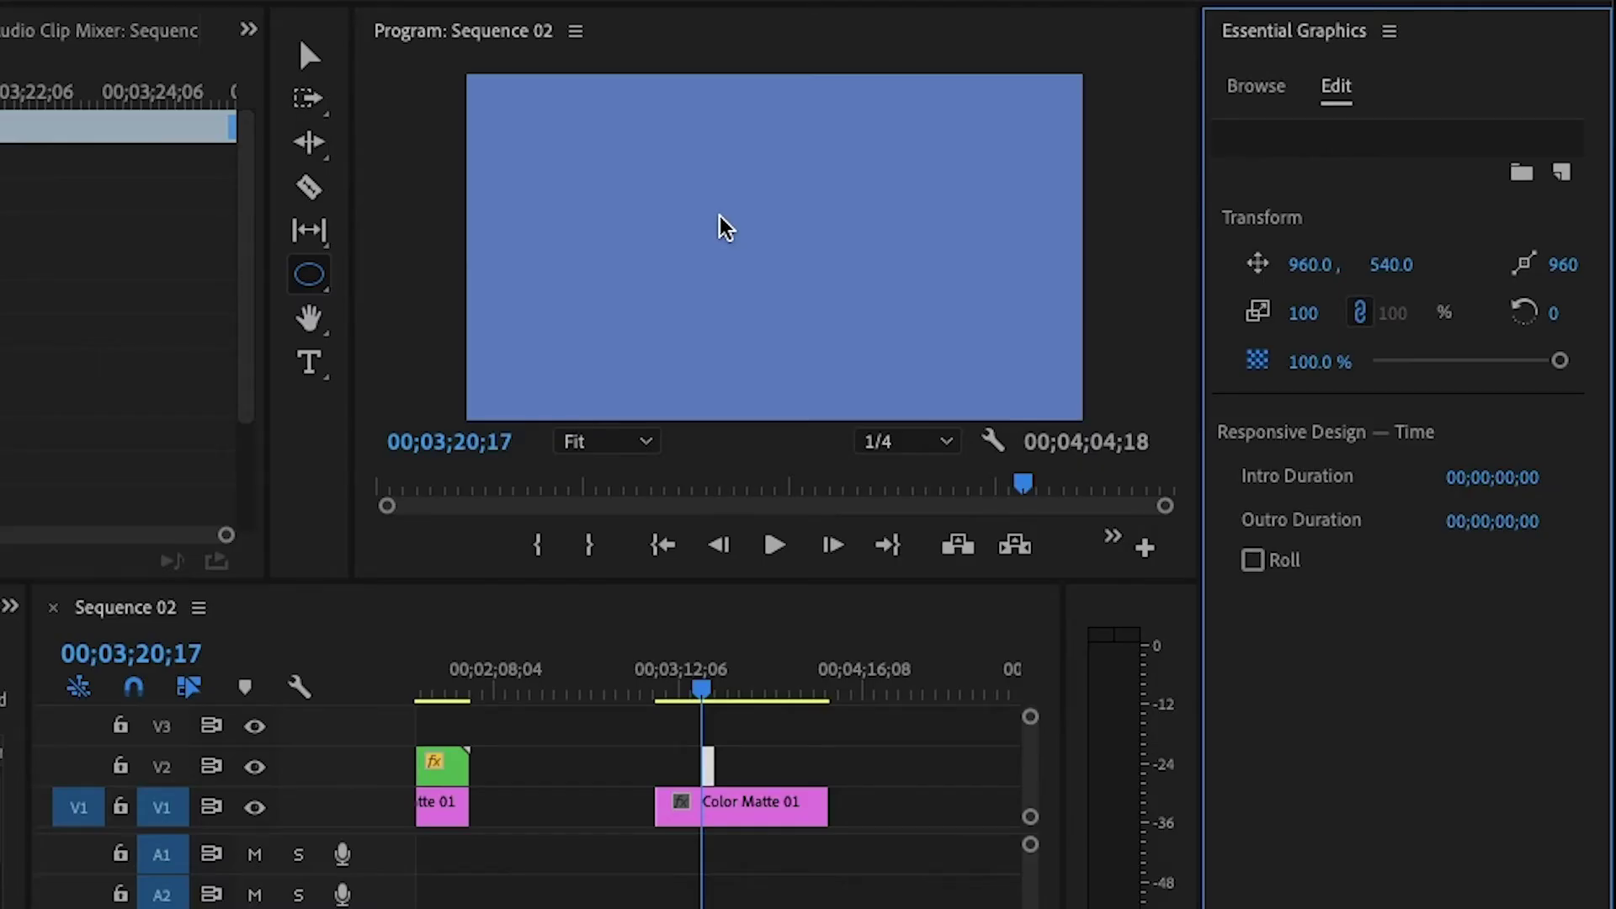
pyautogui.moveTo(720, 217); pyautogui.dragTo(797, 278)
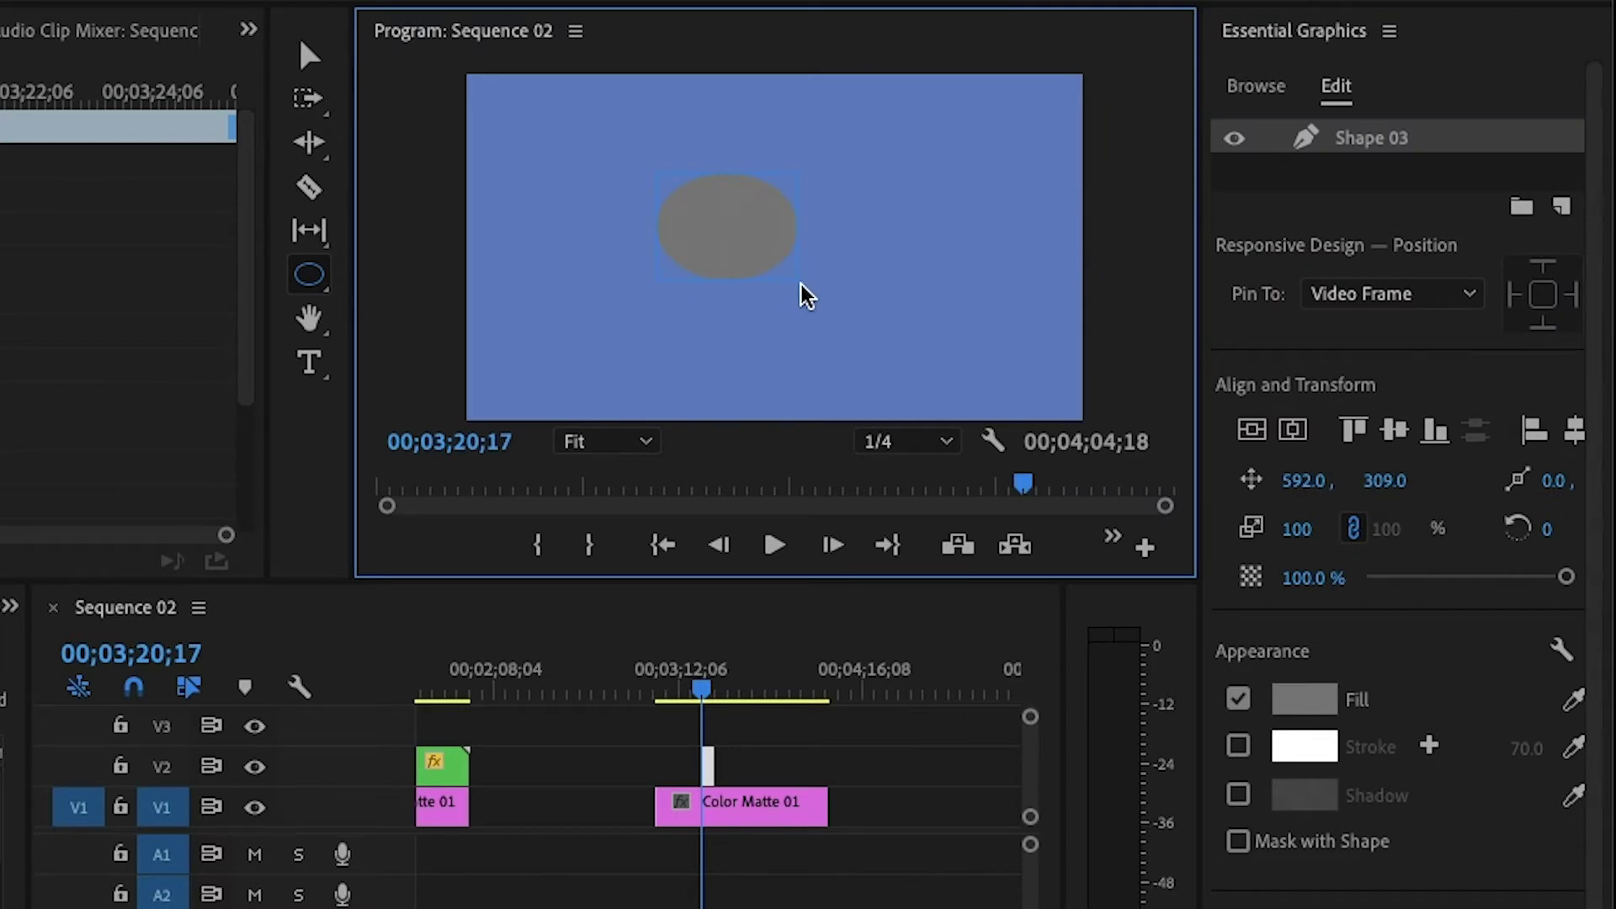
pyautogui.moveTo(799, 283); pyautogui.dragTo(862, 318)
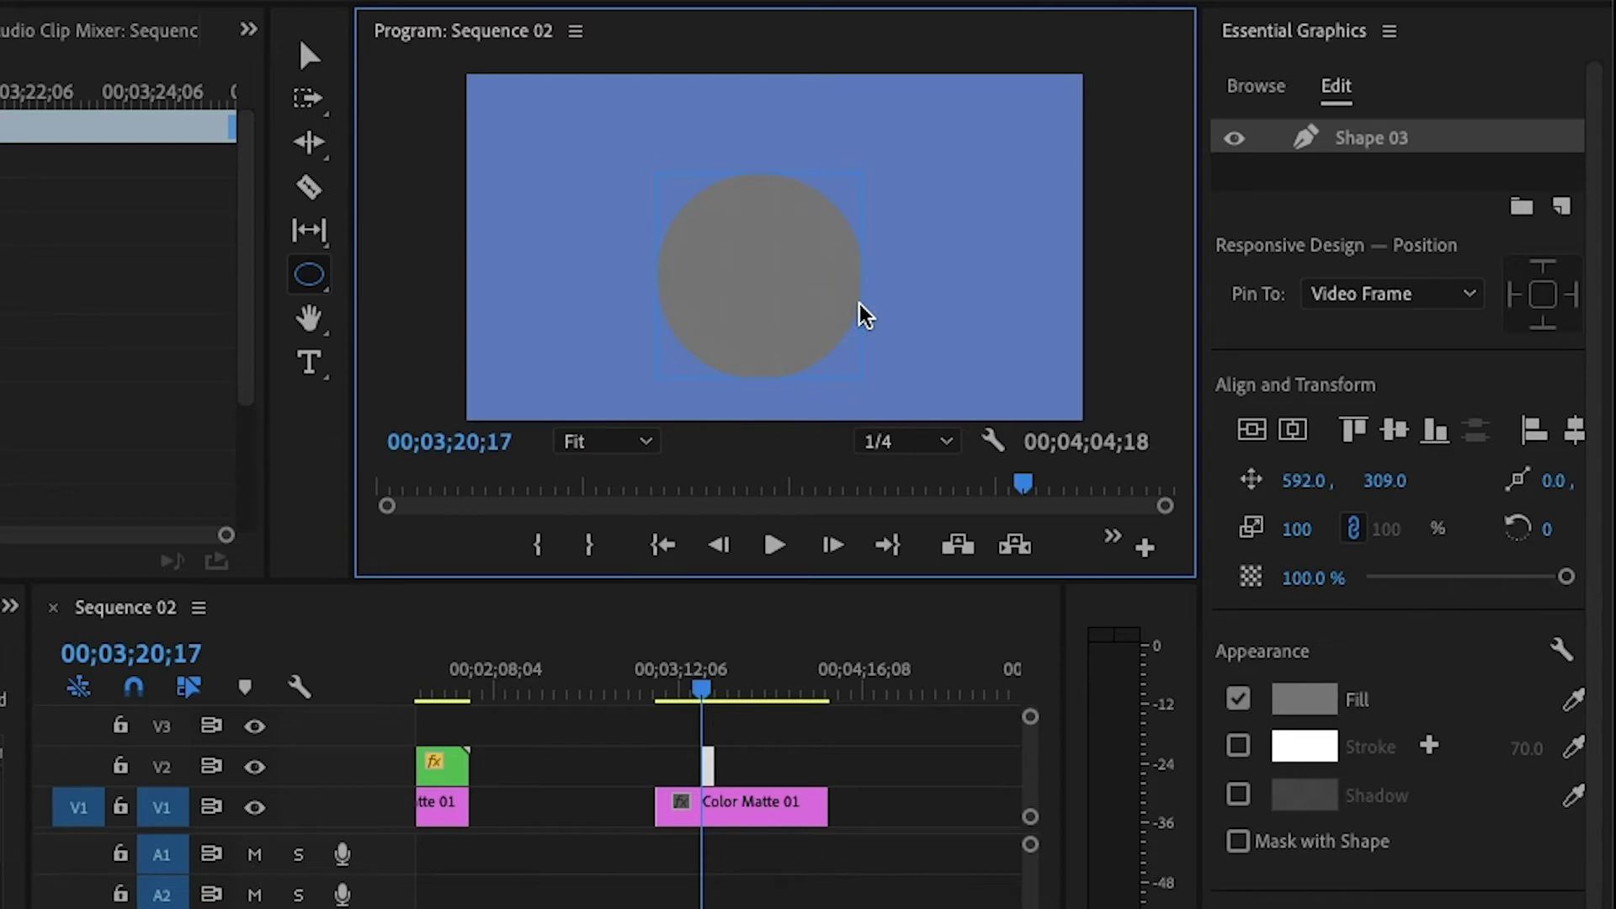
# - Centre the circle horizontally and vertically in the frame, and replace its fill with a stroke
pyautogui.click(1296, 431)
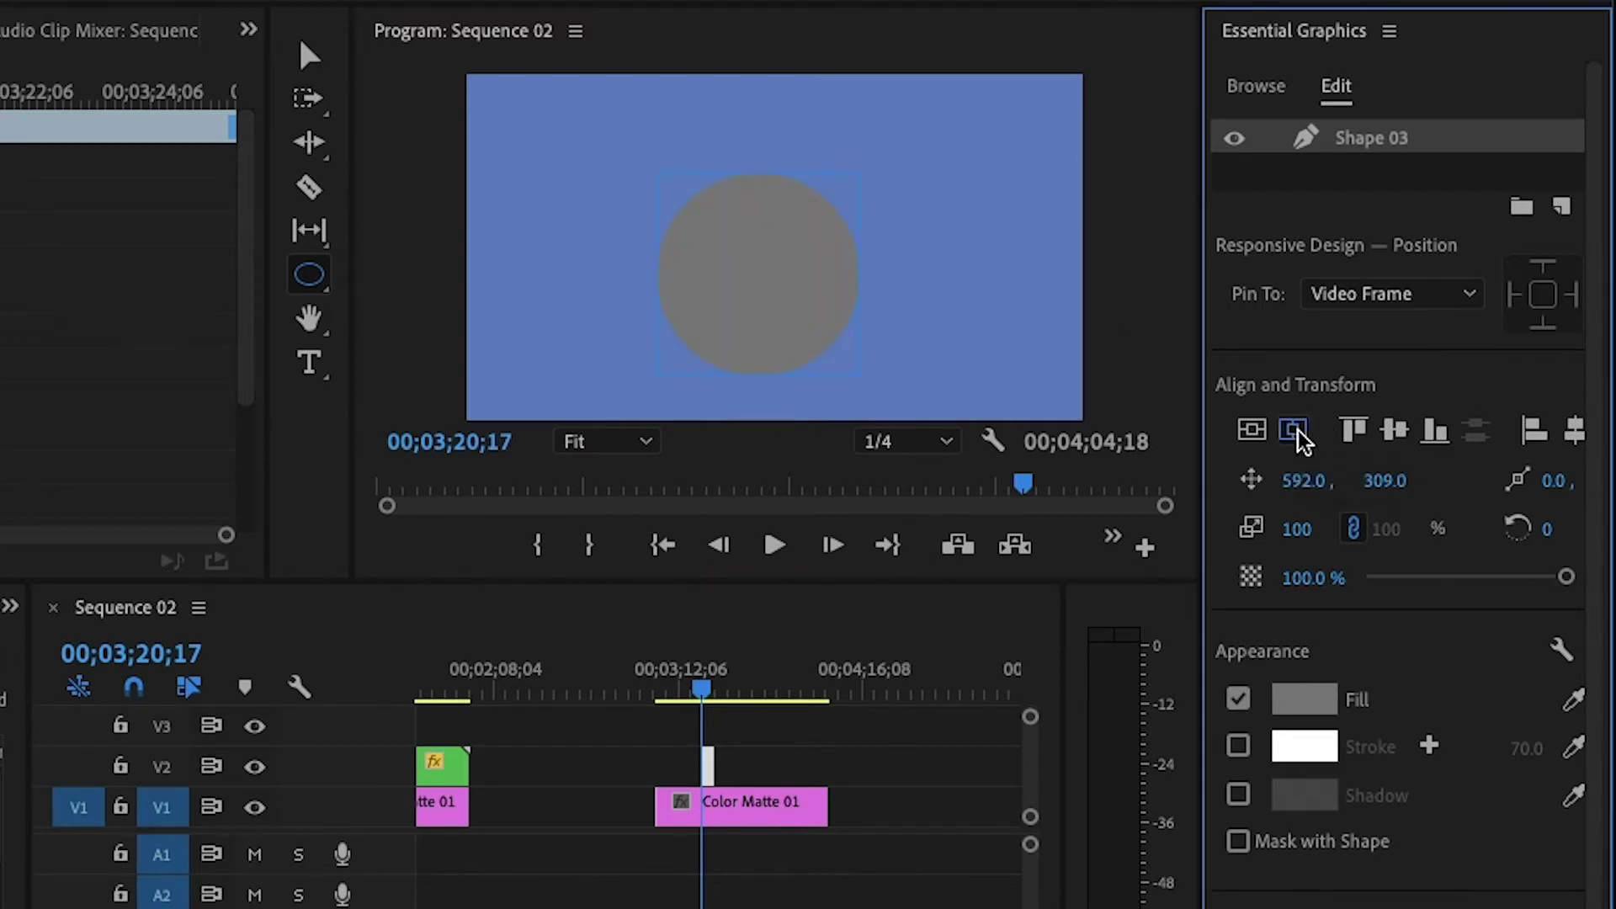
pyautogui.click(1254, 431)
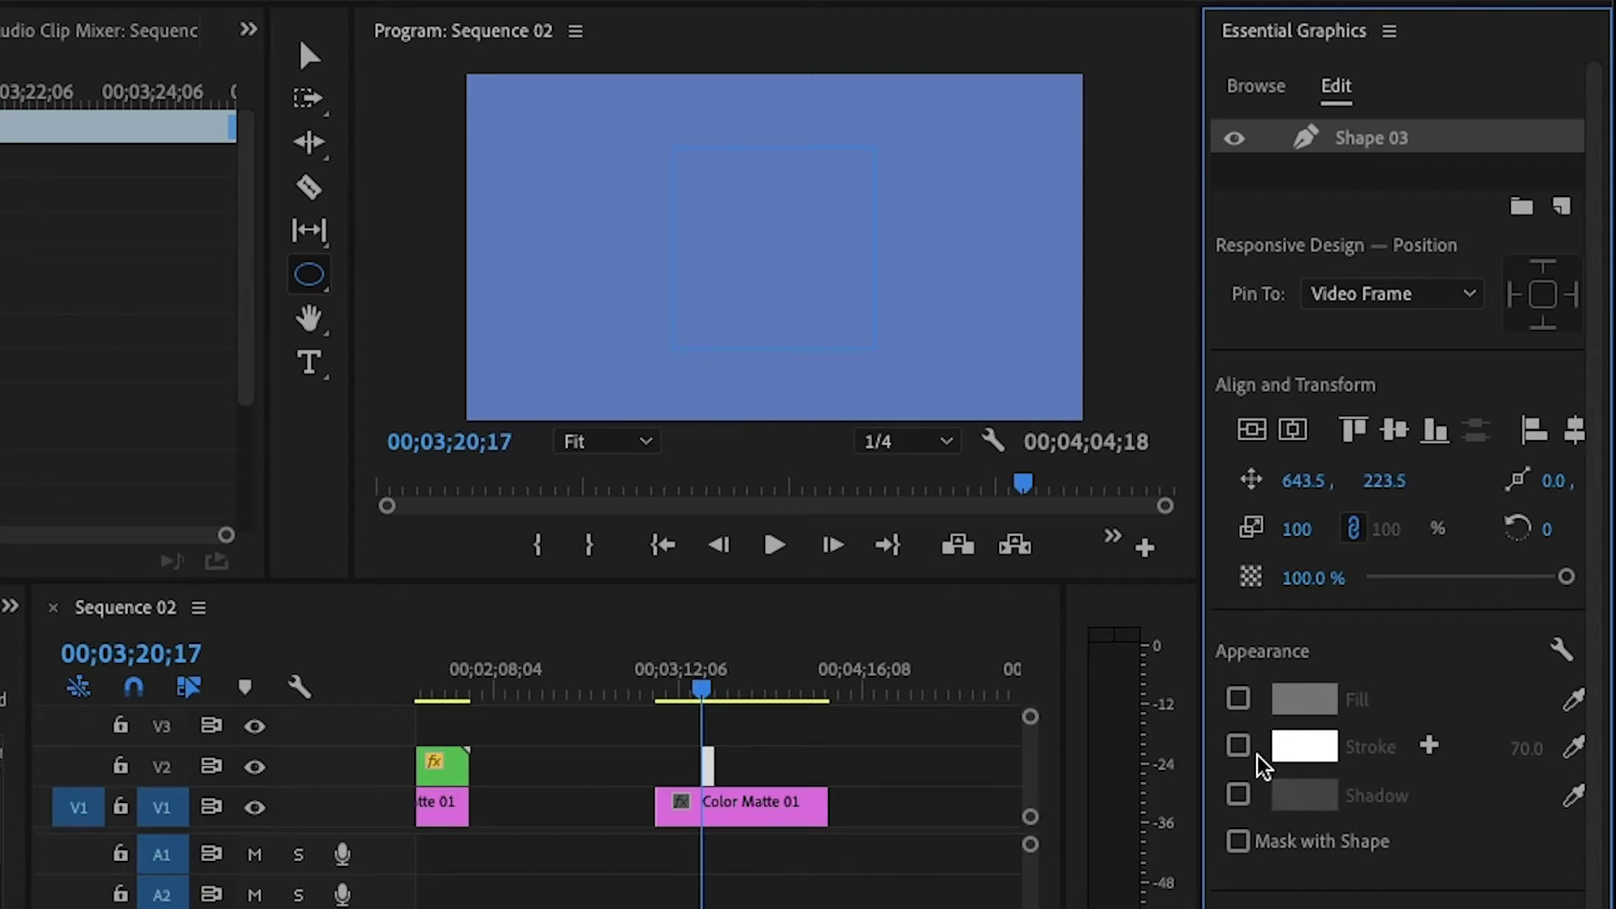
pyautogui.click(1238, 746)
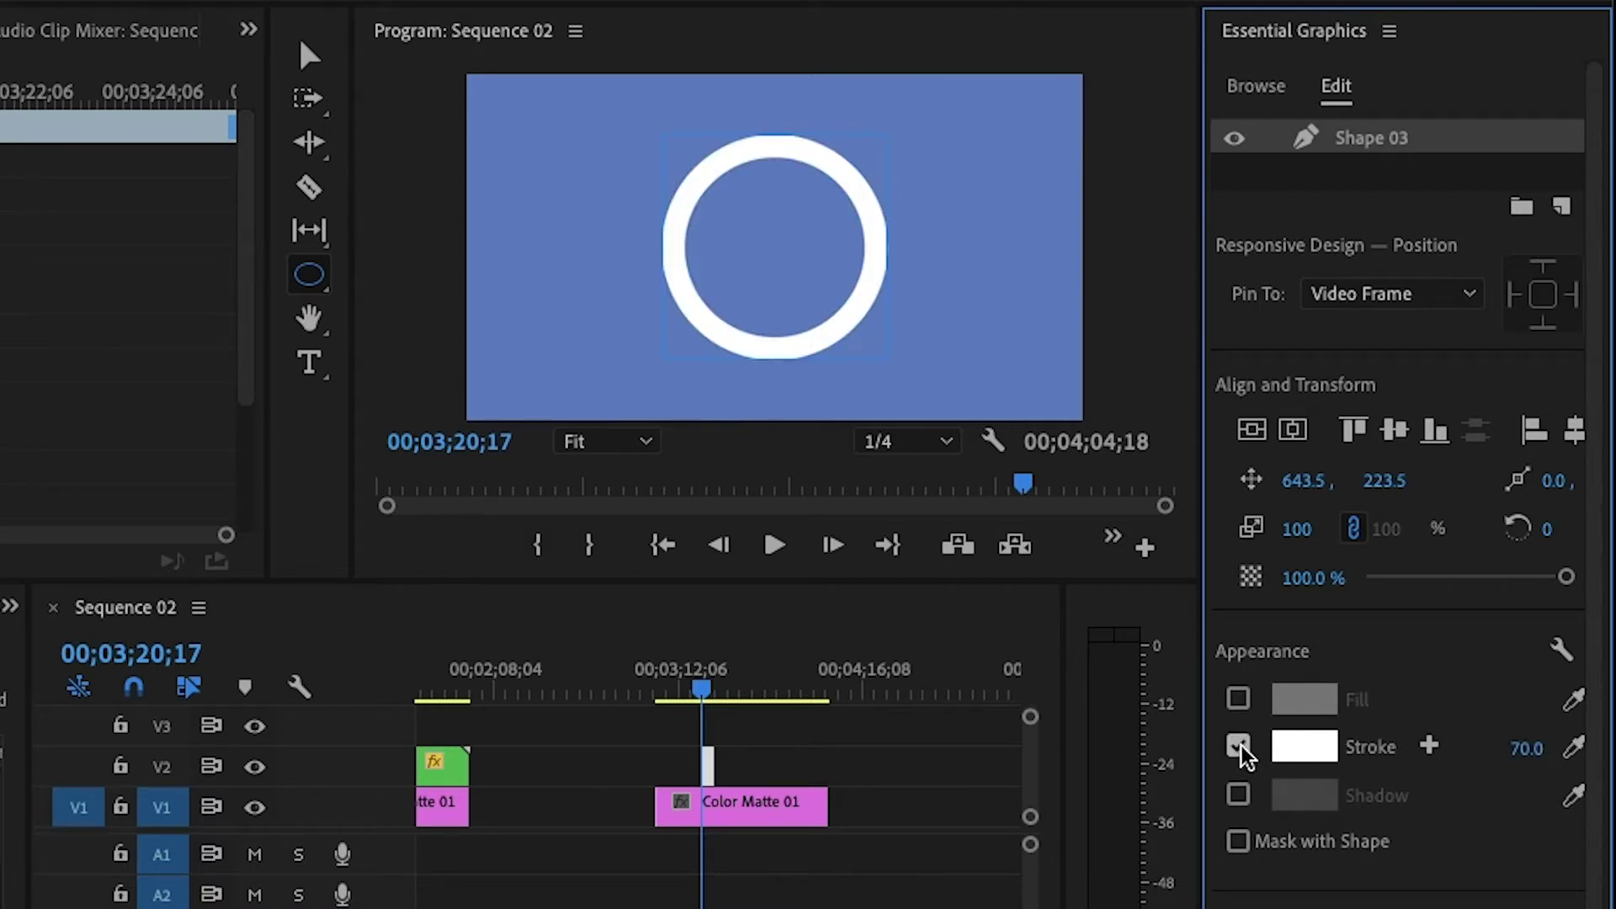
# - Colour the circle's stroke magenta (DC13D0) and set its stroke width to 80
pyautogui.click(1320, 754)
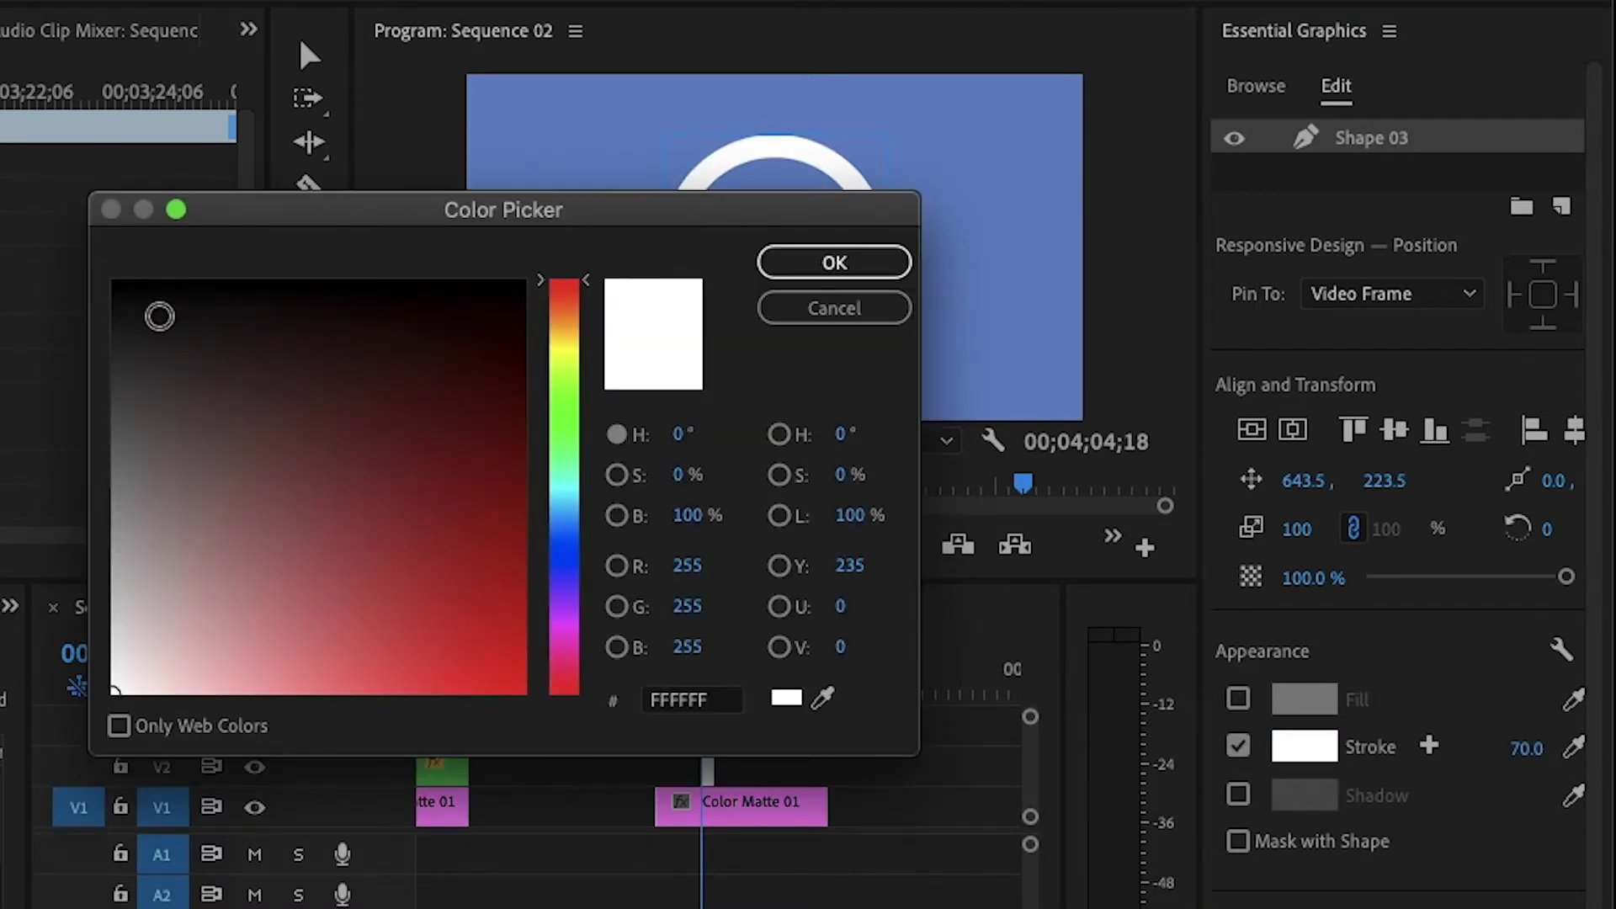
pyautogui.moveTo(564, 552); pyautogui.dragTo(558, 642)
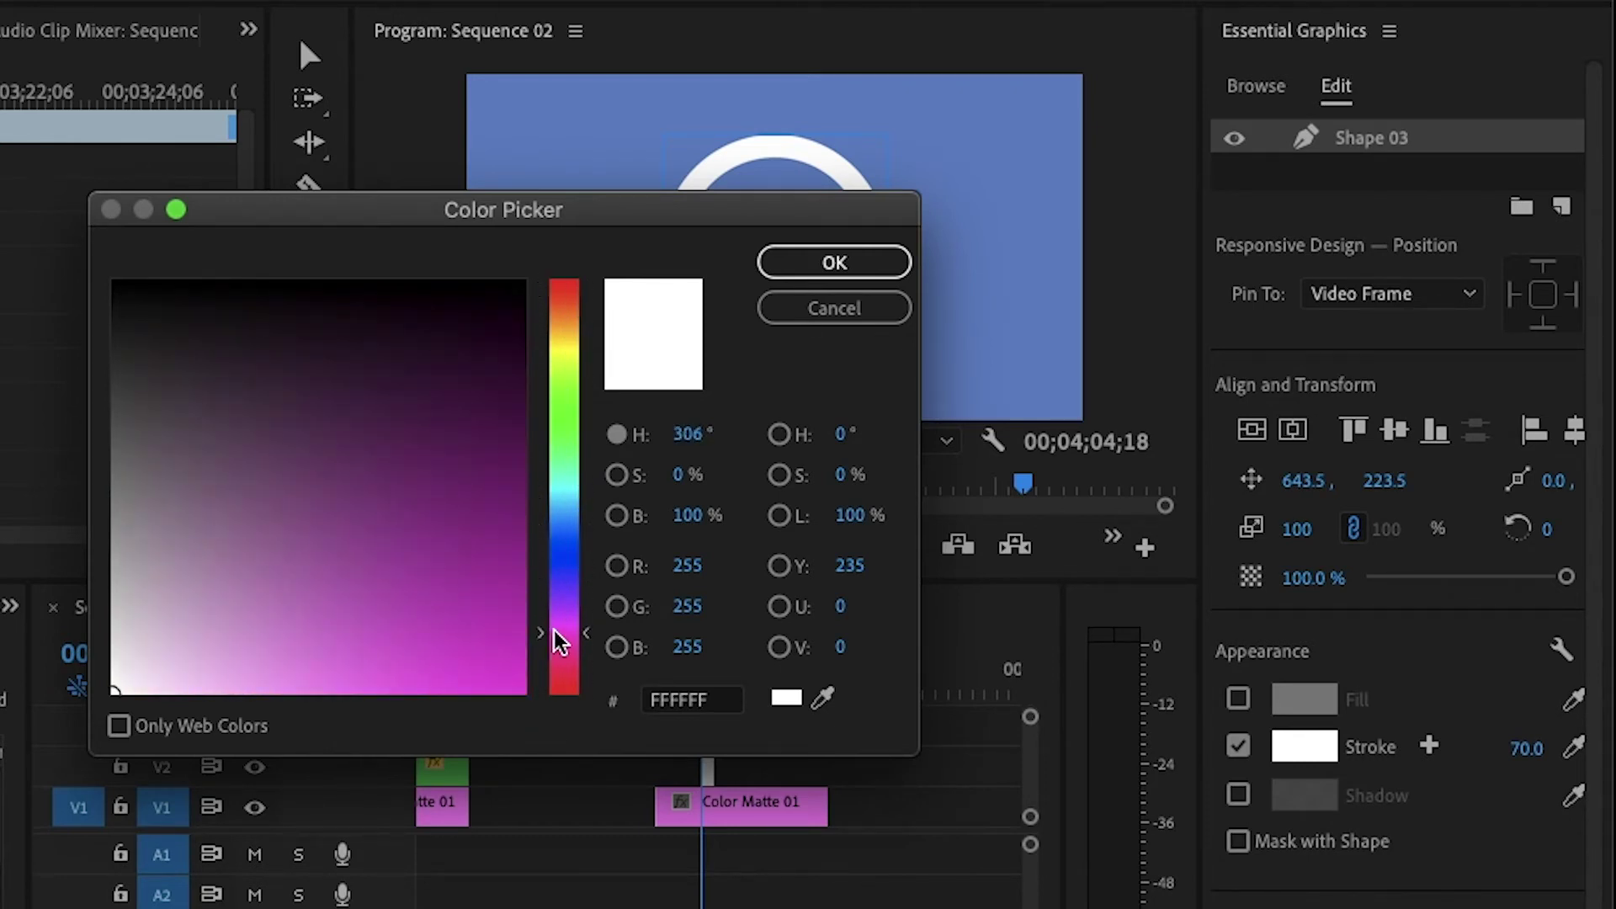
pyautogui.moveTo(455, 640); pyautogui.dragTo(490, 637)
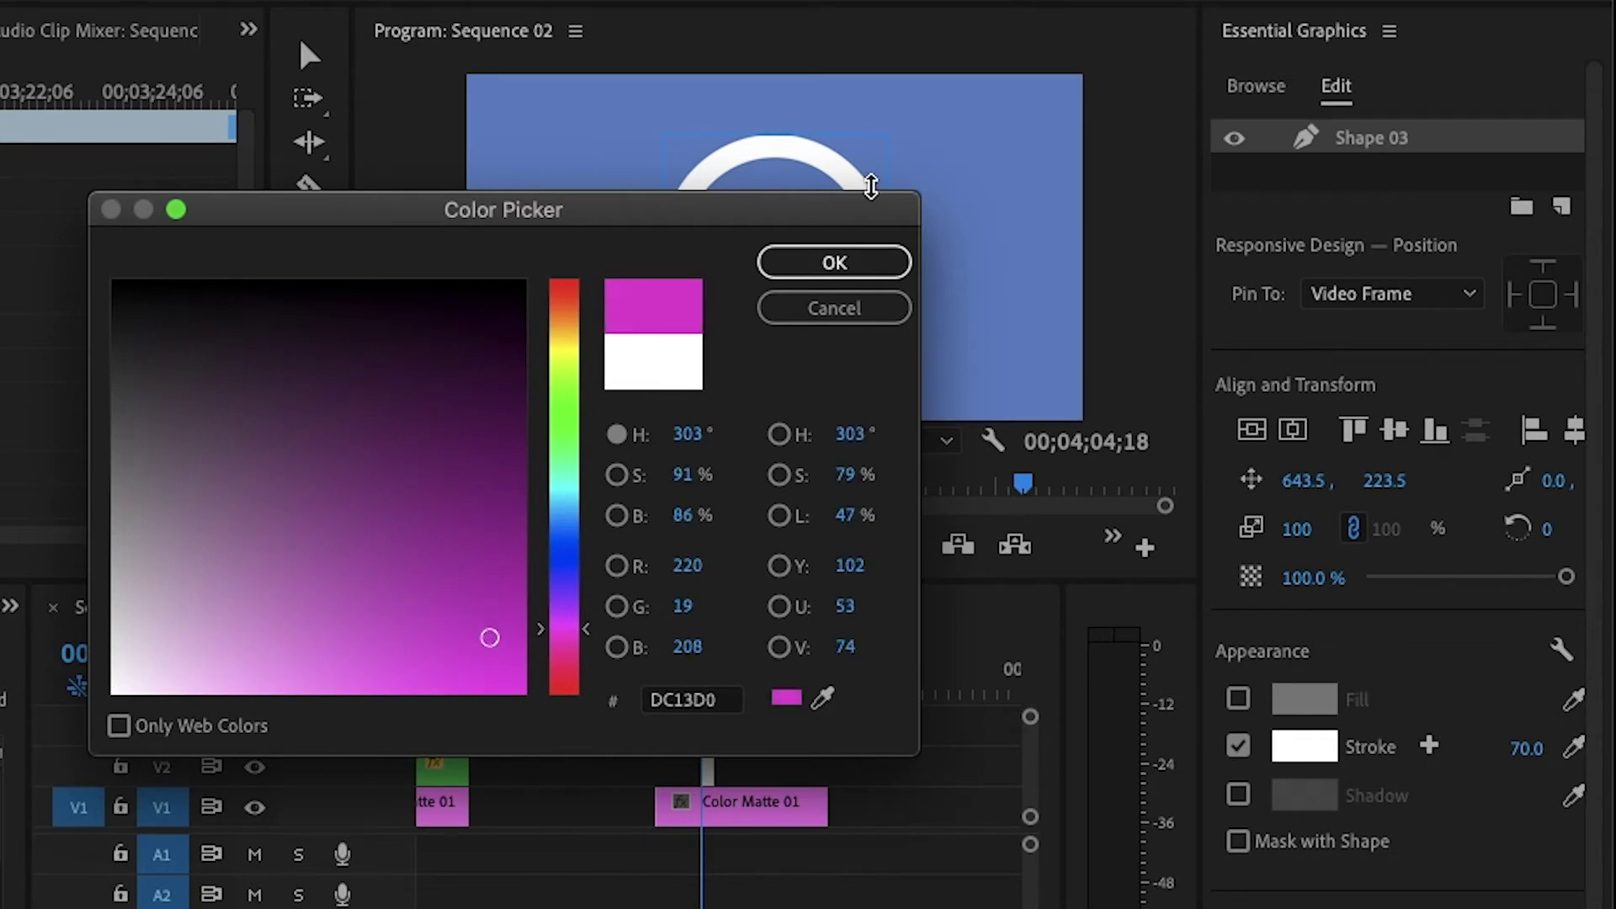
pyautogui.click(838, 267)
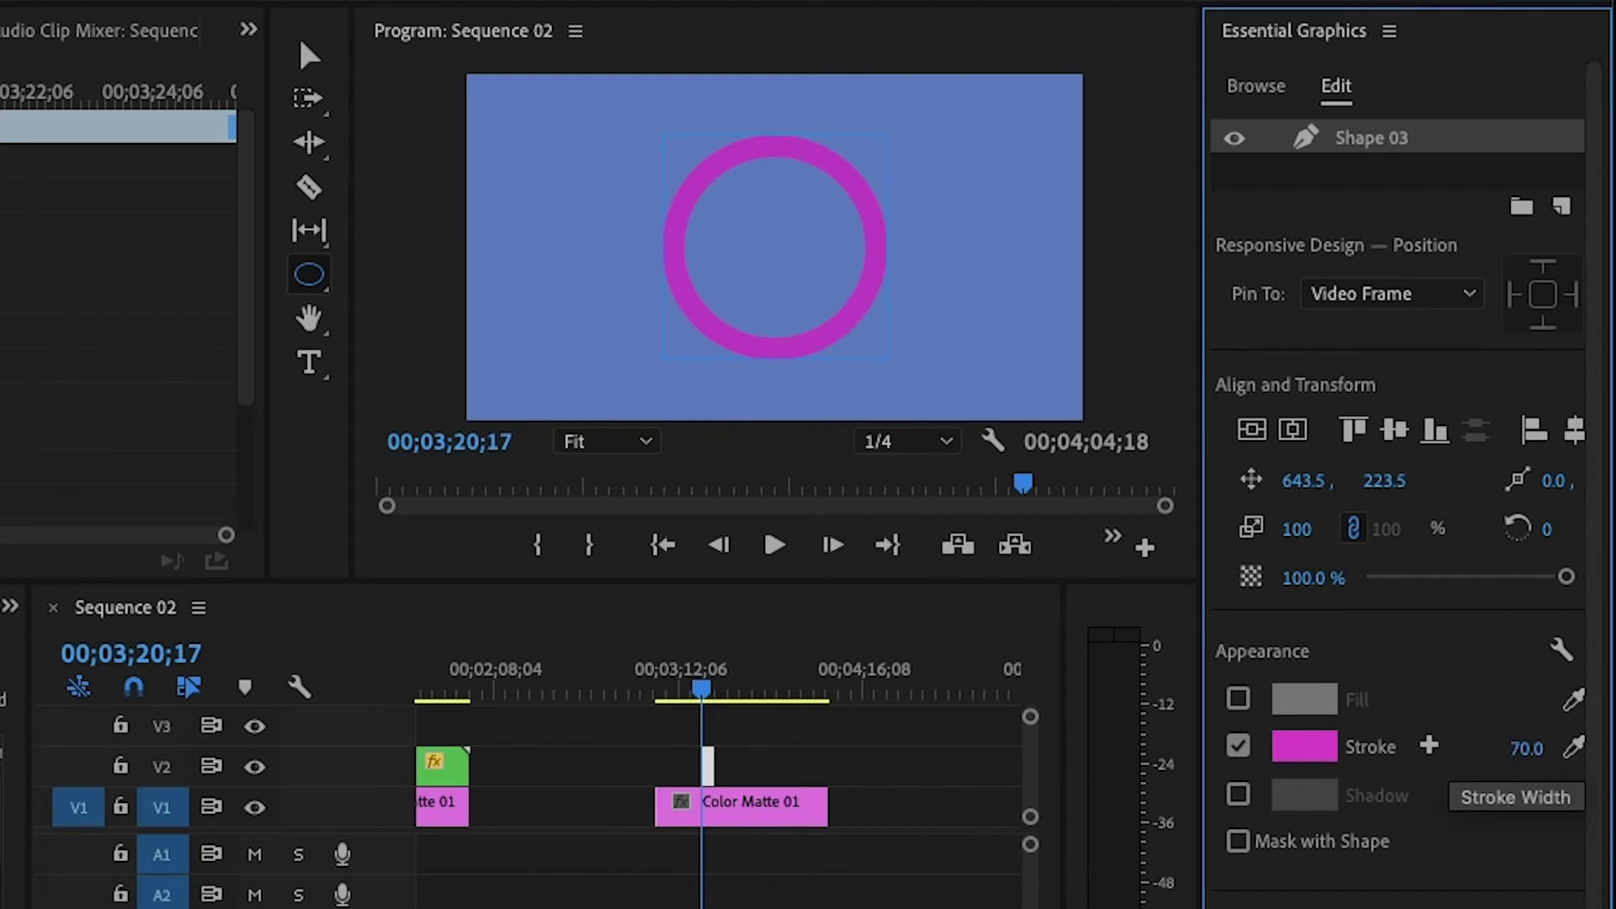
pyautogui.click(1496, 738)
pyautogui.write('80')
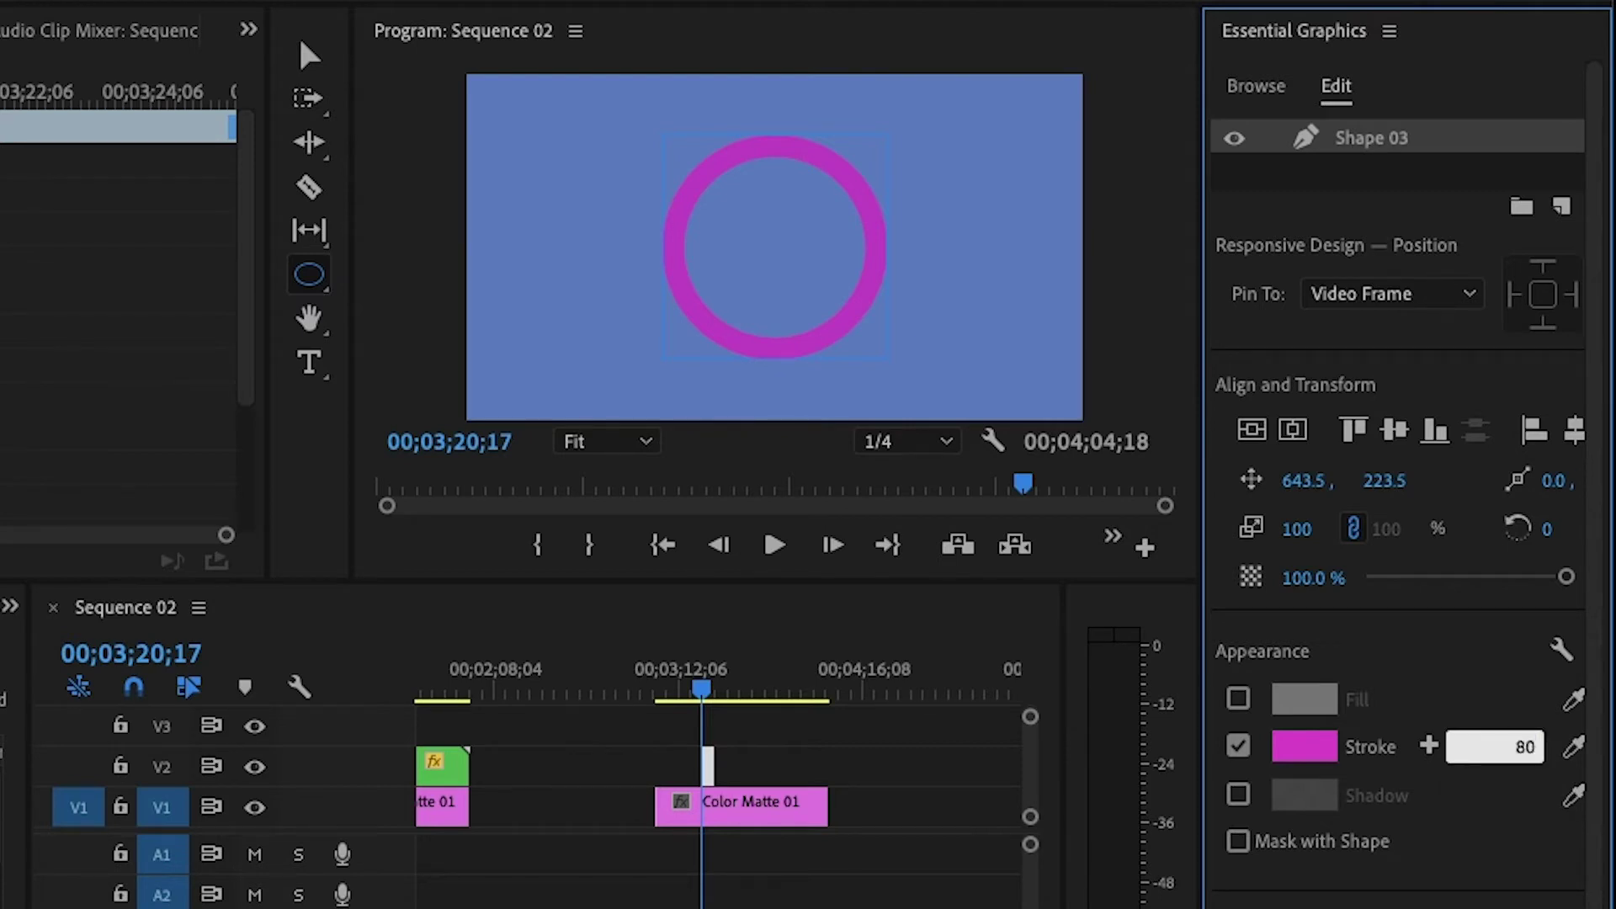
pyautogui.press('Return')
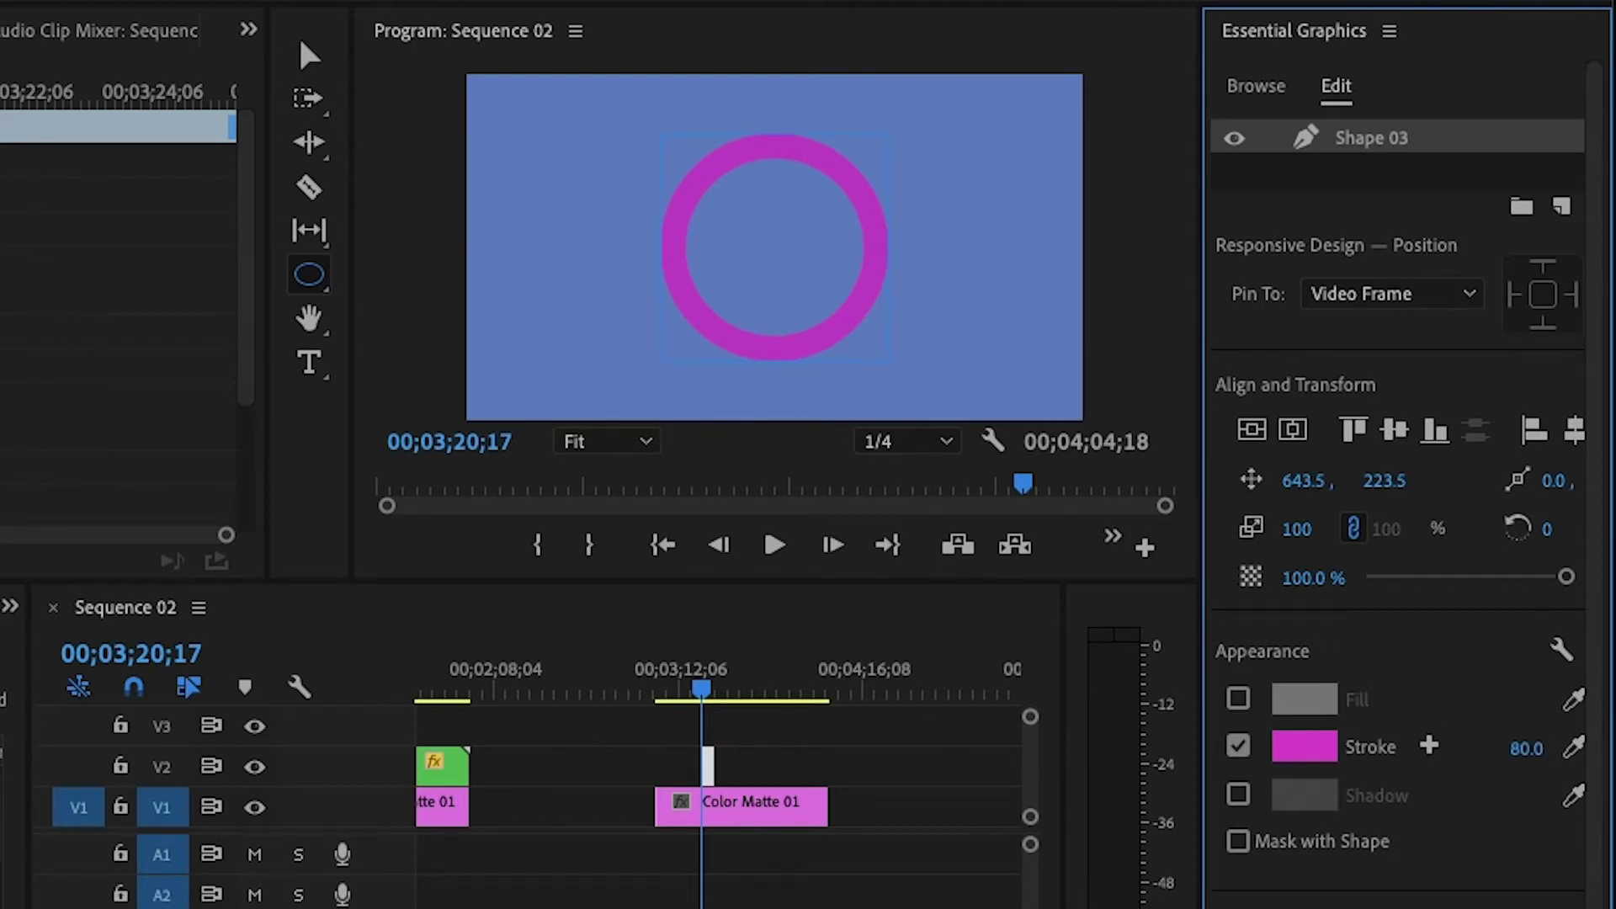
# - Duplicate the circle's shape layer and rename the lower of the two layers "circle 2"
pyautogui.rightClick(1377, 140)
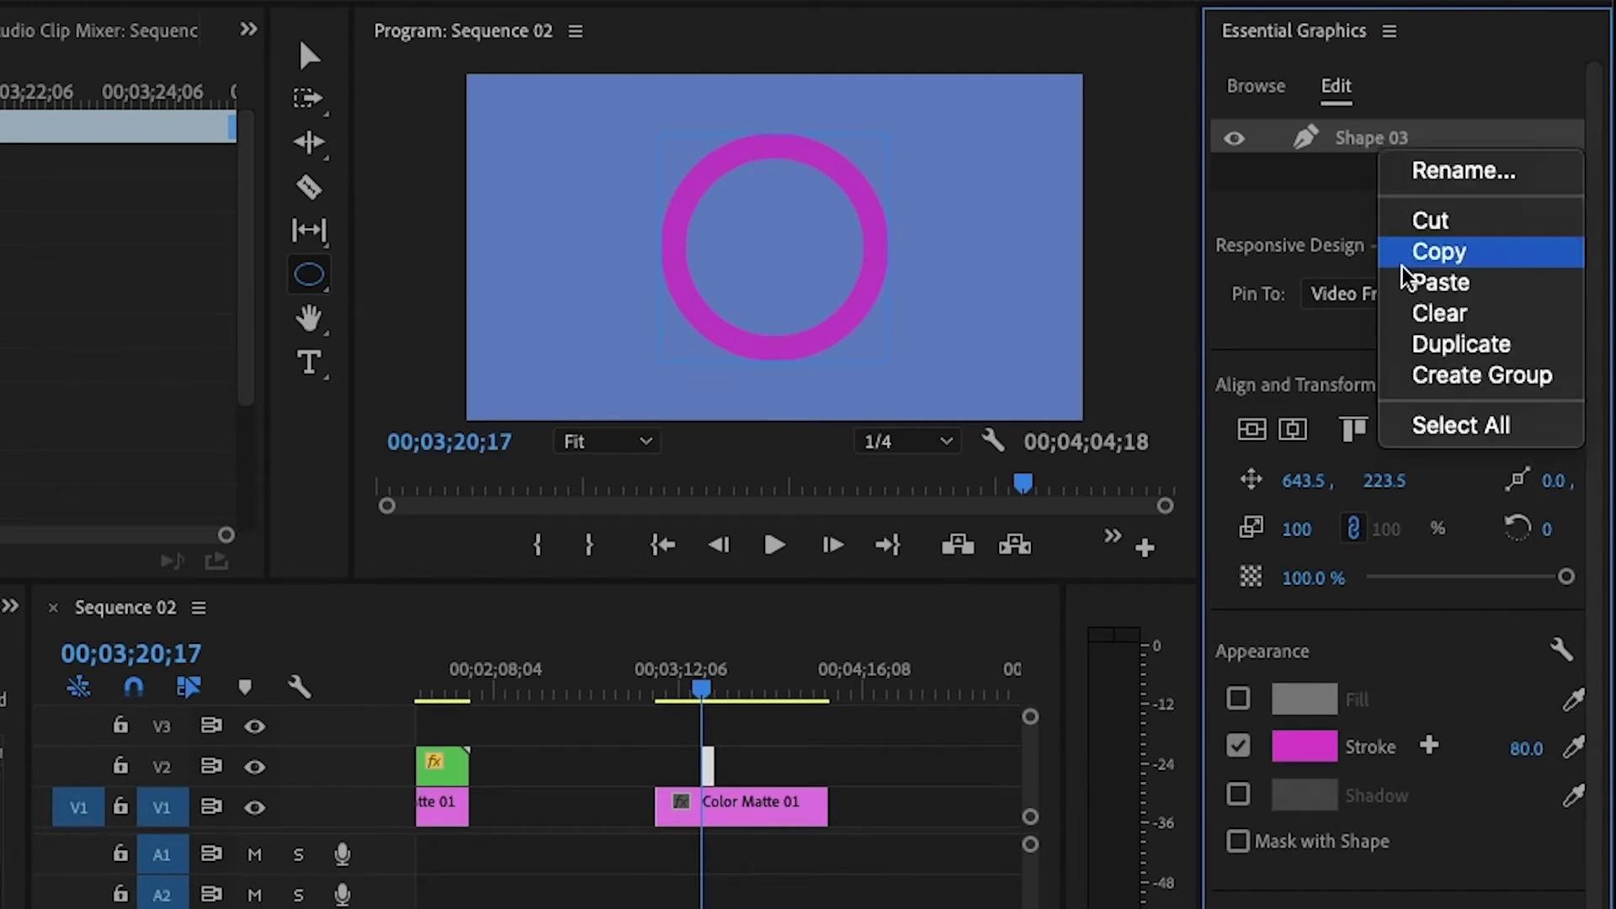
pyautogui.click(1441, 353)
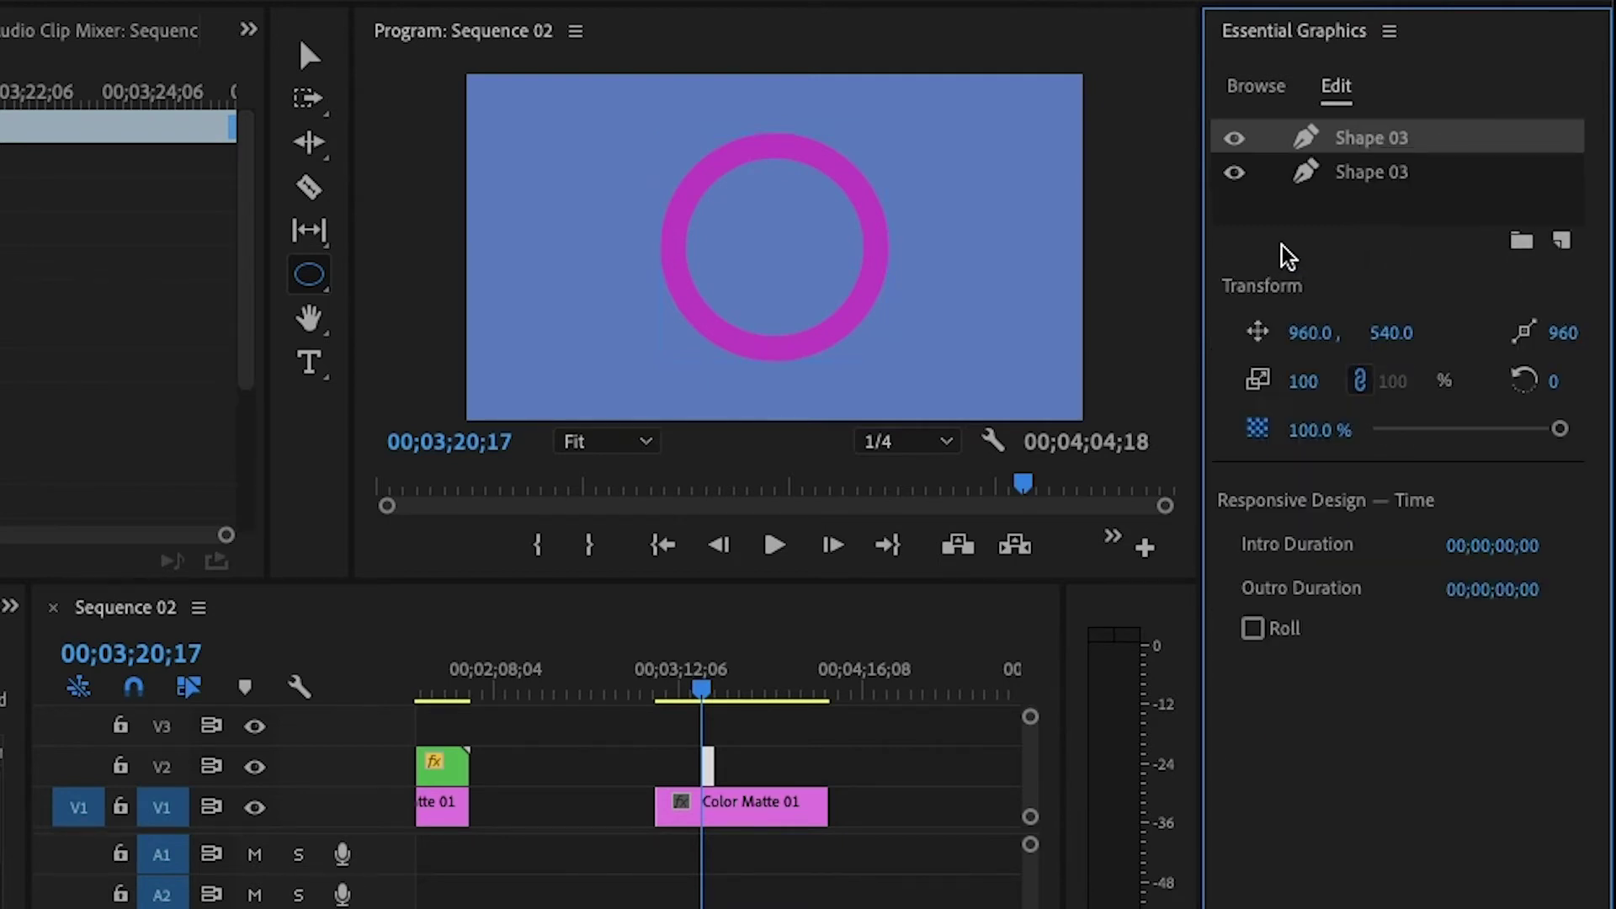
pyautogui.click(1349, 173)
pyautogui.rightClick(1352, 179)
pyautogui.click(1401, 202)
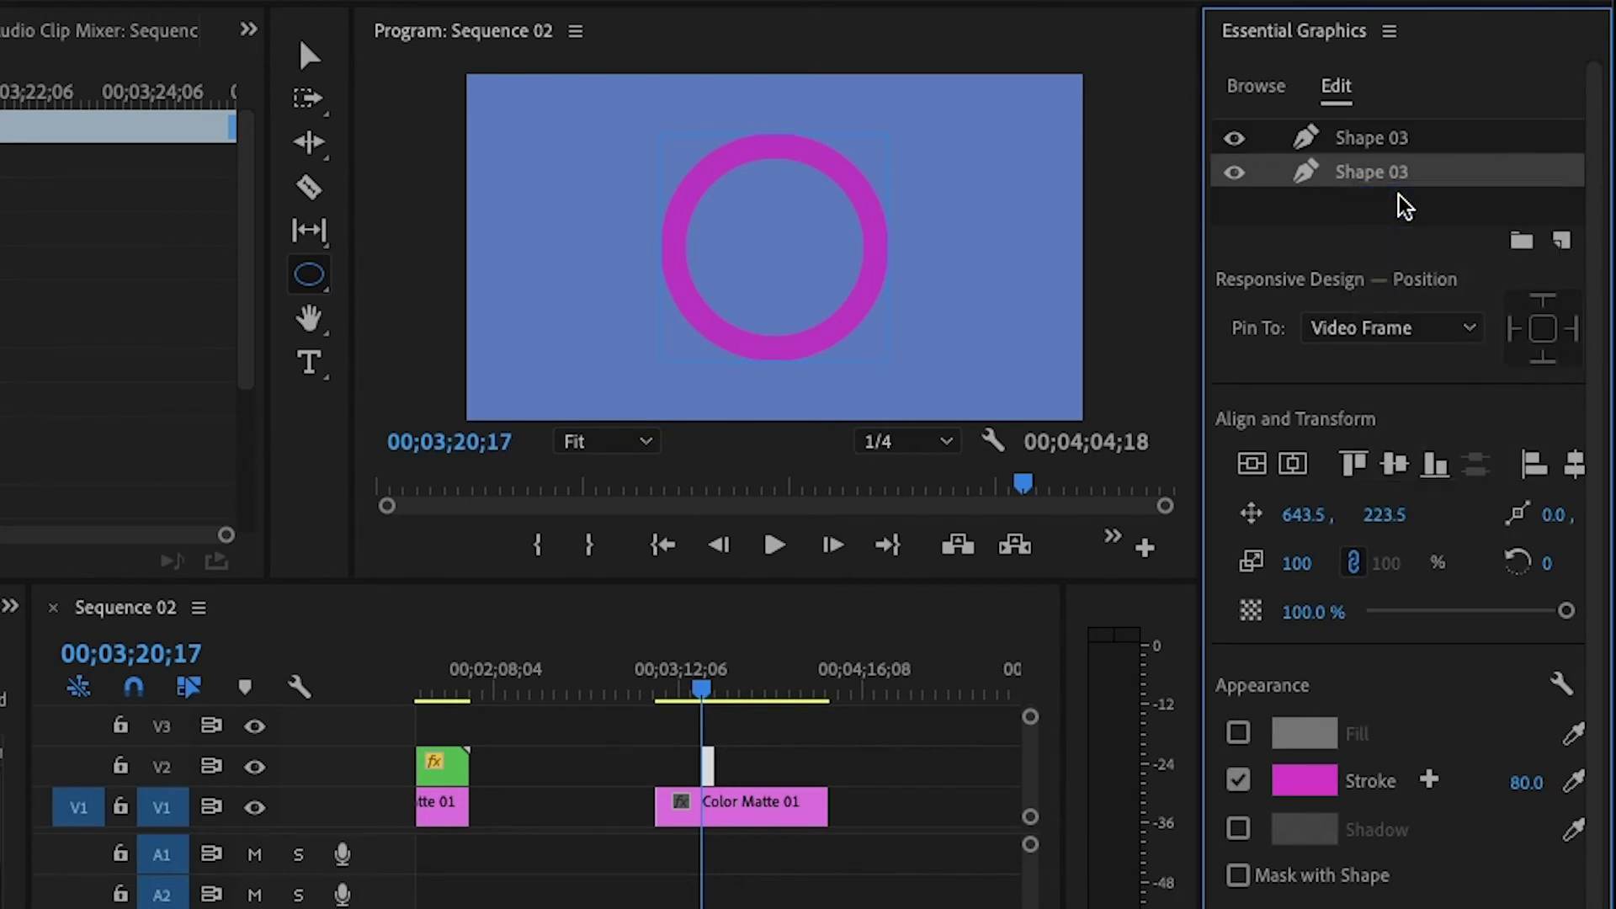
pyautogui.write('circle 2')
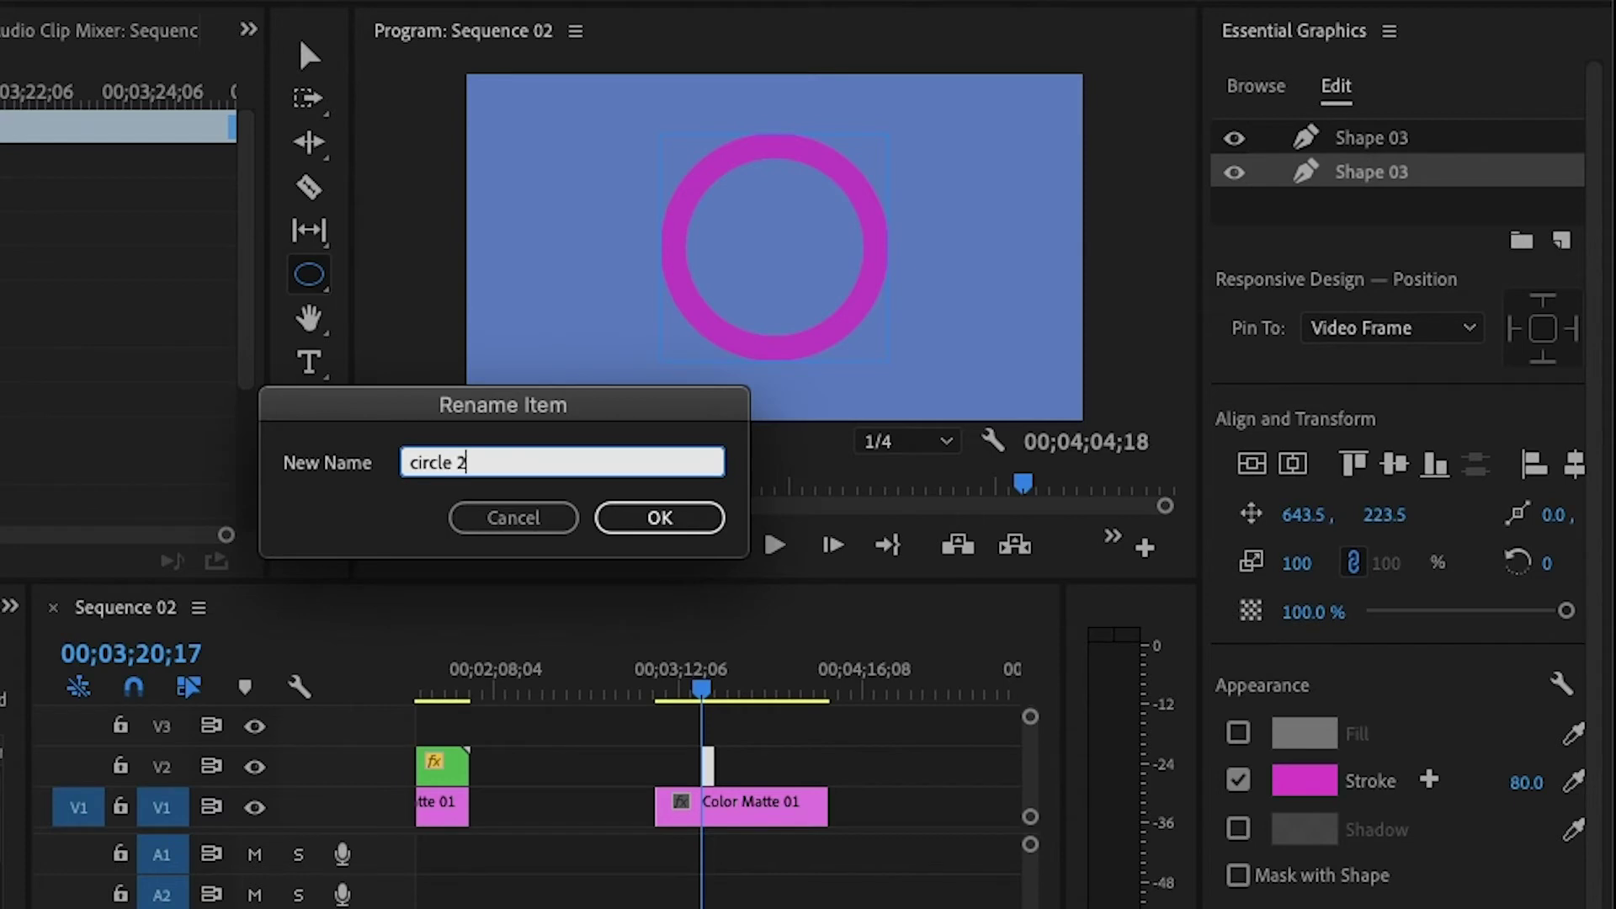
pyautogui.press('Return')
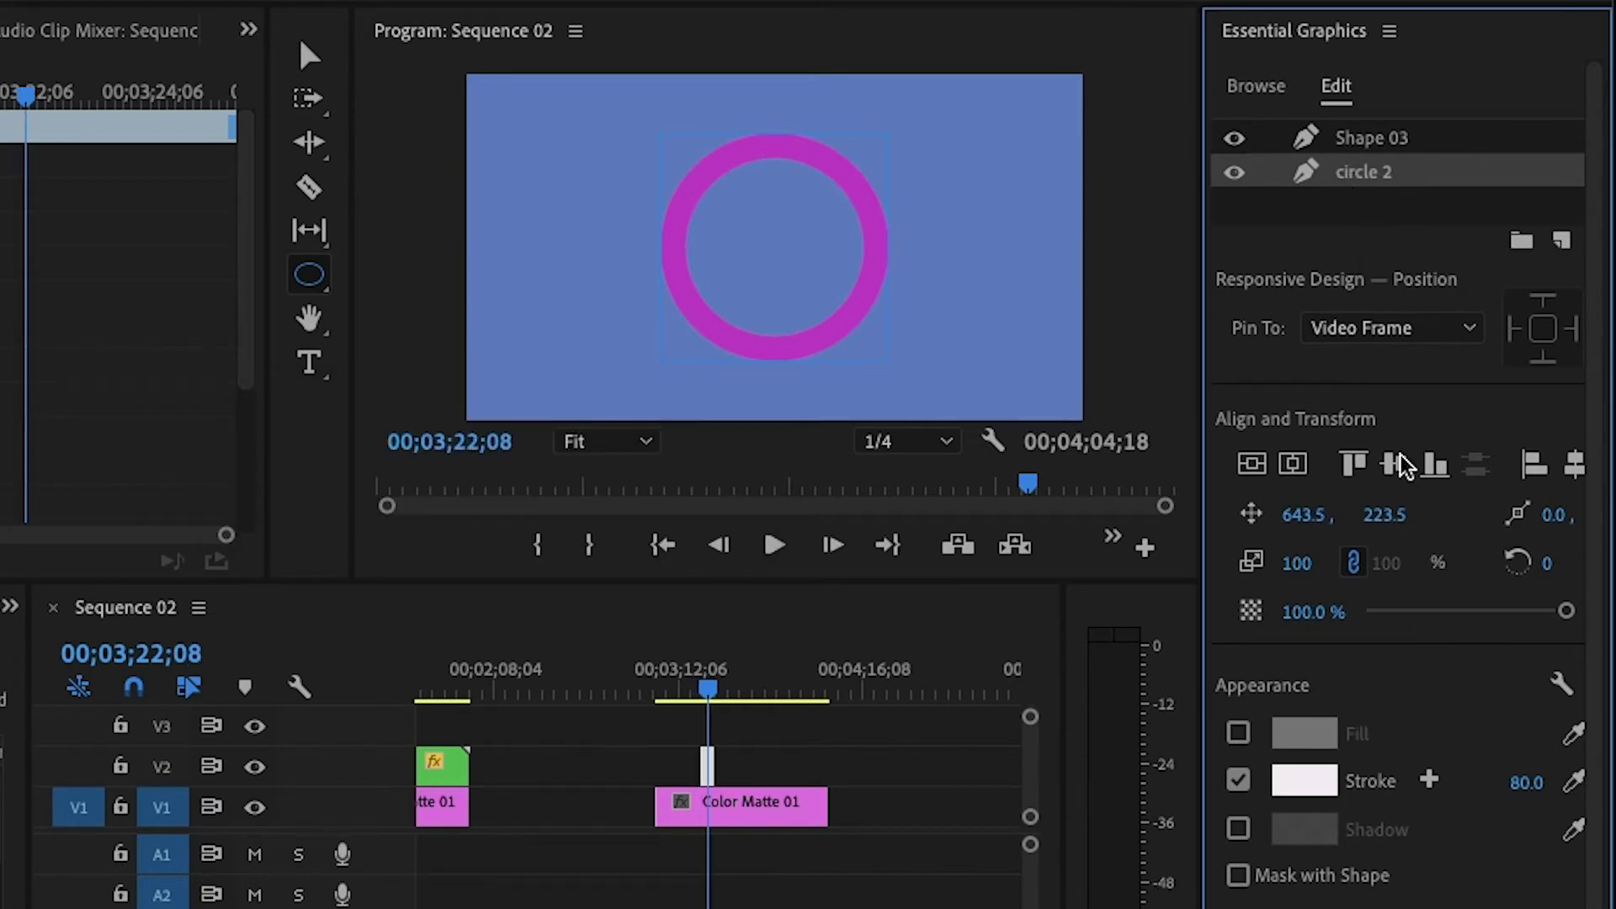
# - Change the stroke colour of circle 2 to a near-white, F7F3F7
pyautogui.click(1296, 781)
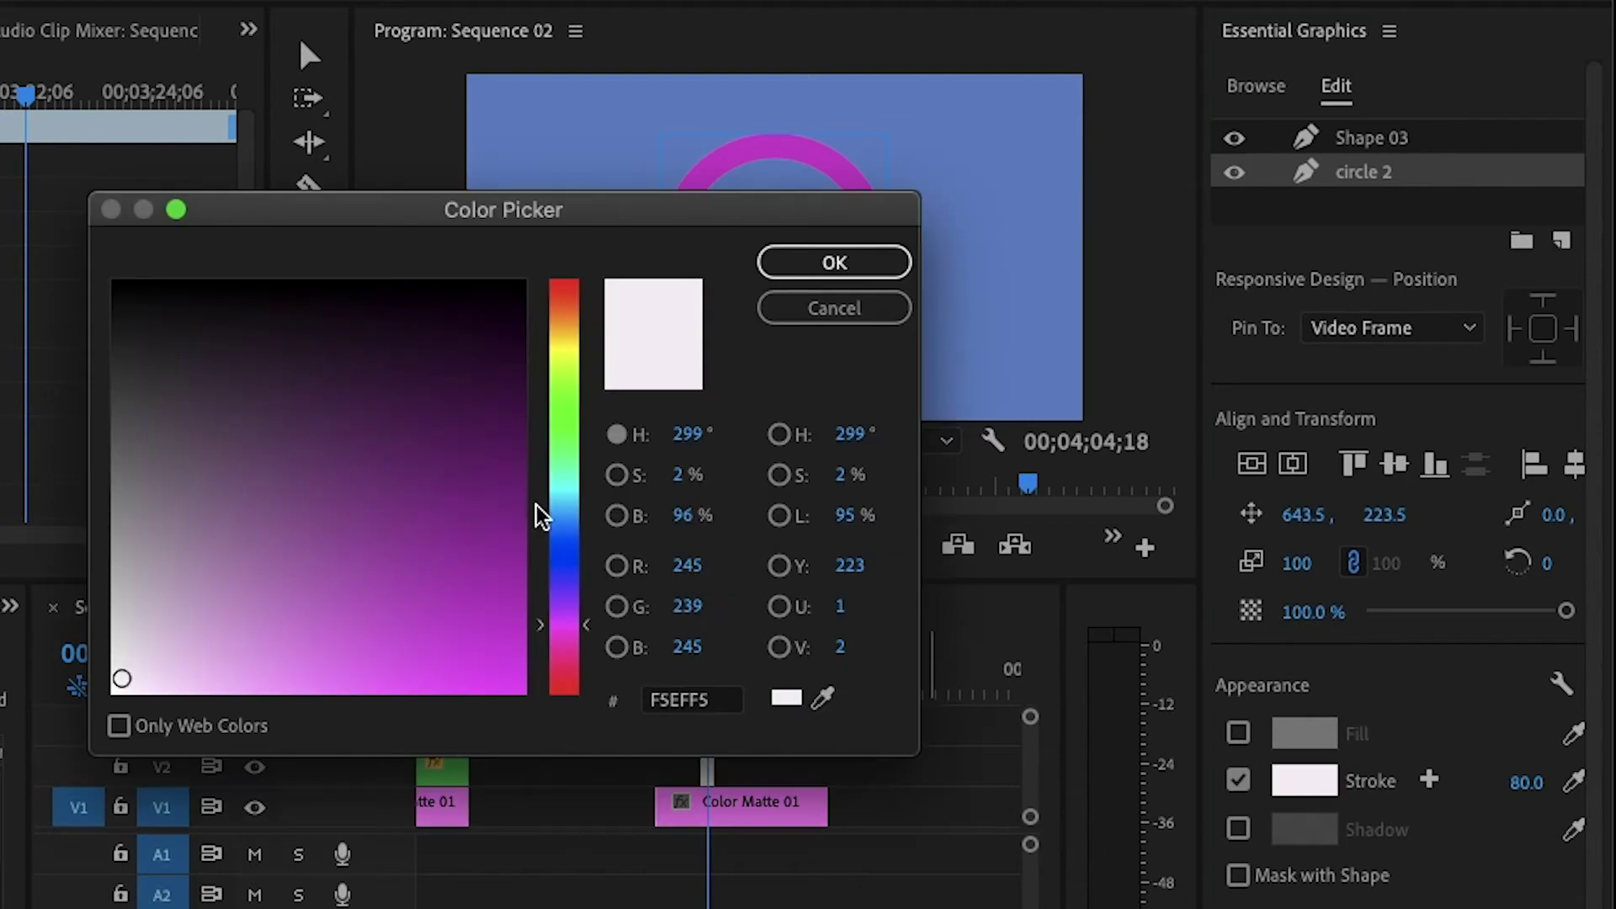
pyautogui.moveTo(139, 672); pyautogui.dragTo(120, 684)
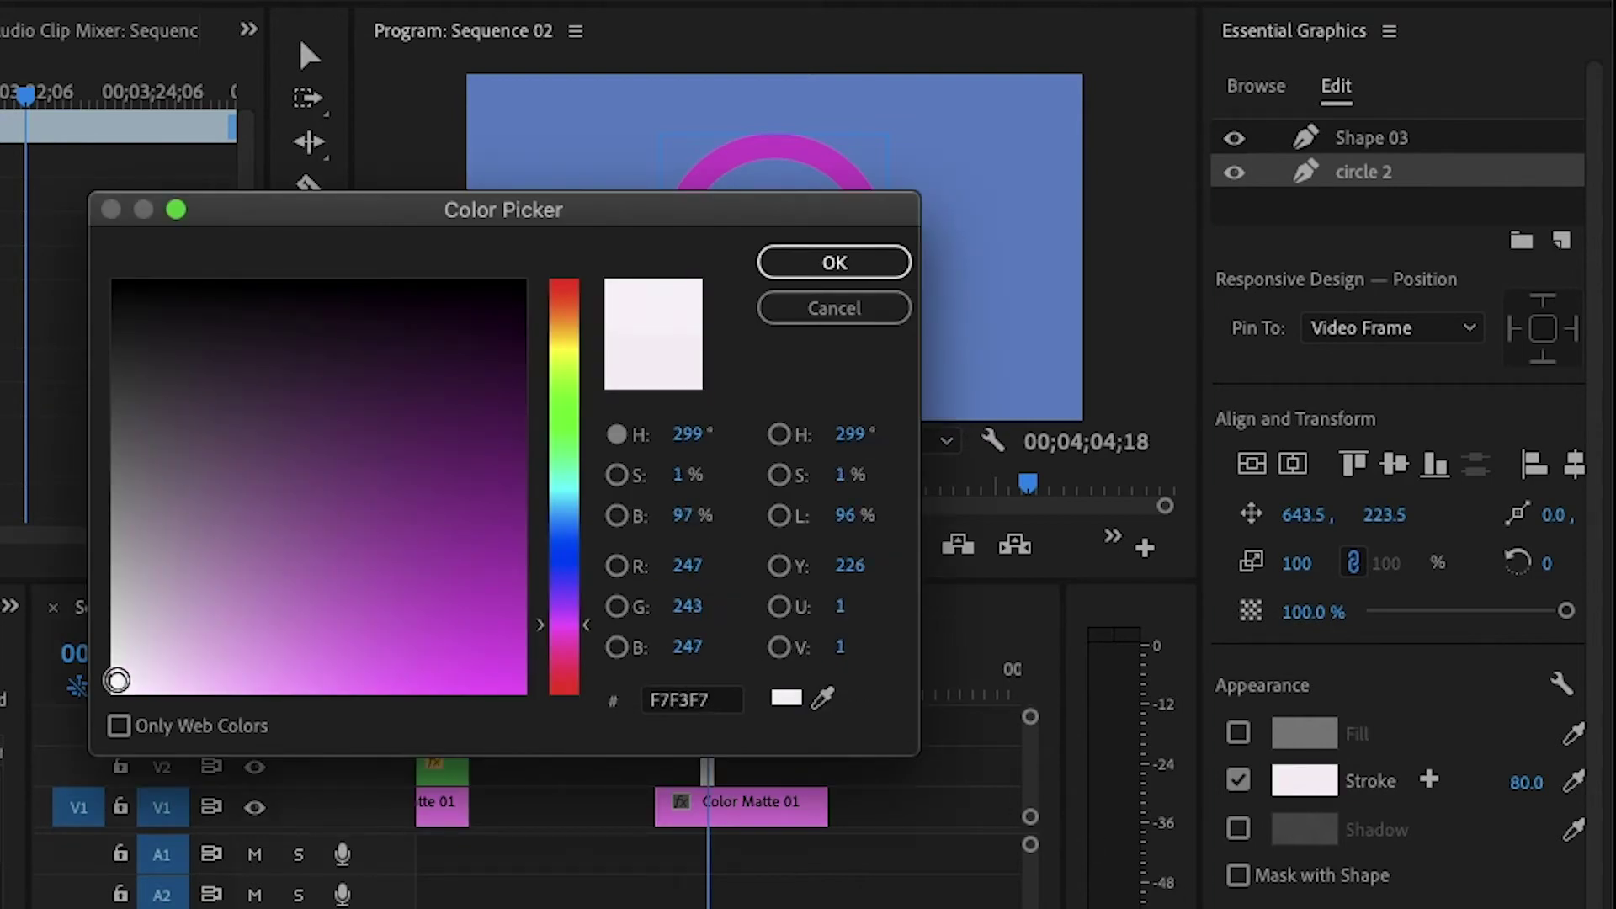
pyautogui.click(852, 264)
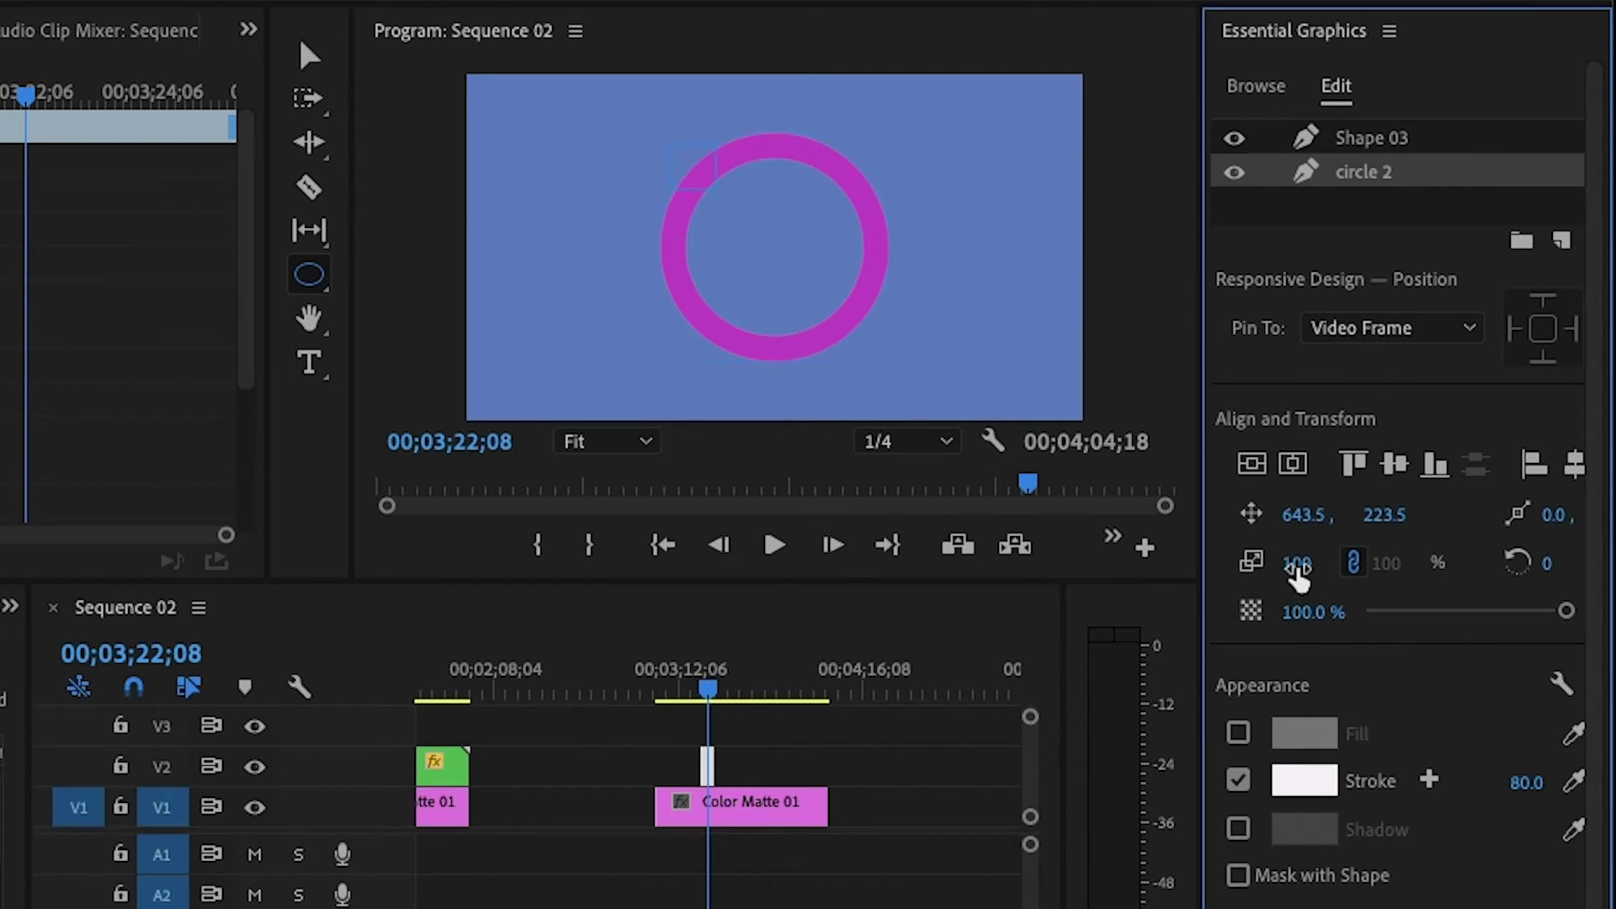
# - Scale circle 2 to 90% and centre it horizontally and vertically in the frame
pyautogui.click(1297, 564)
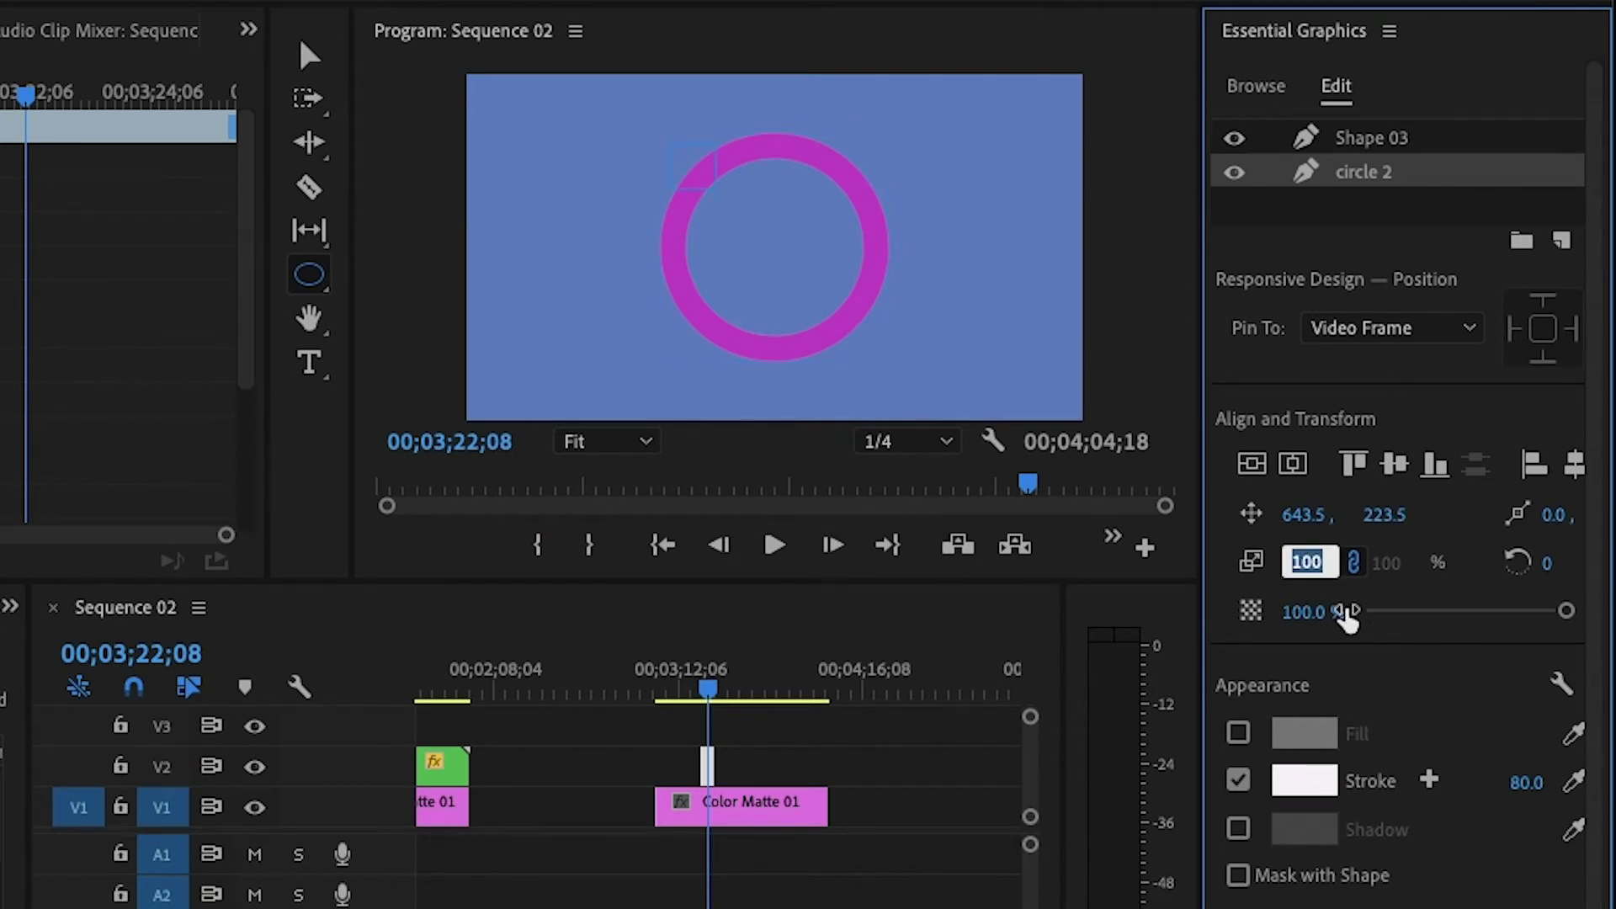
pyautogui.write('90')
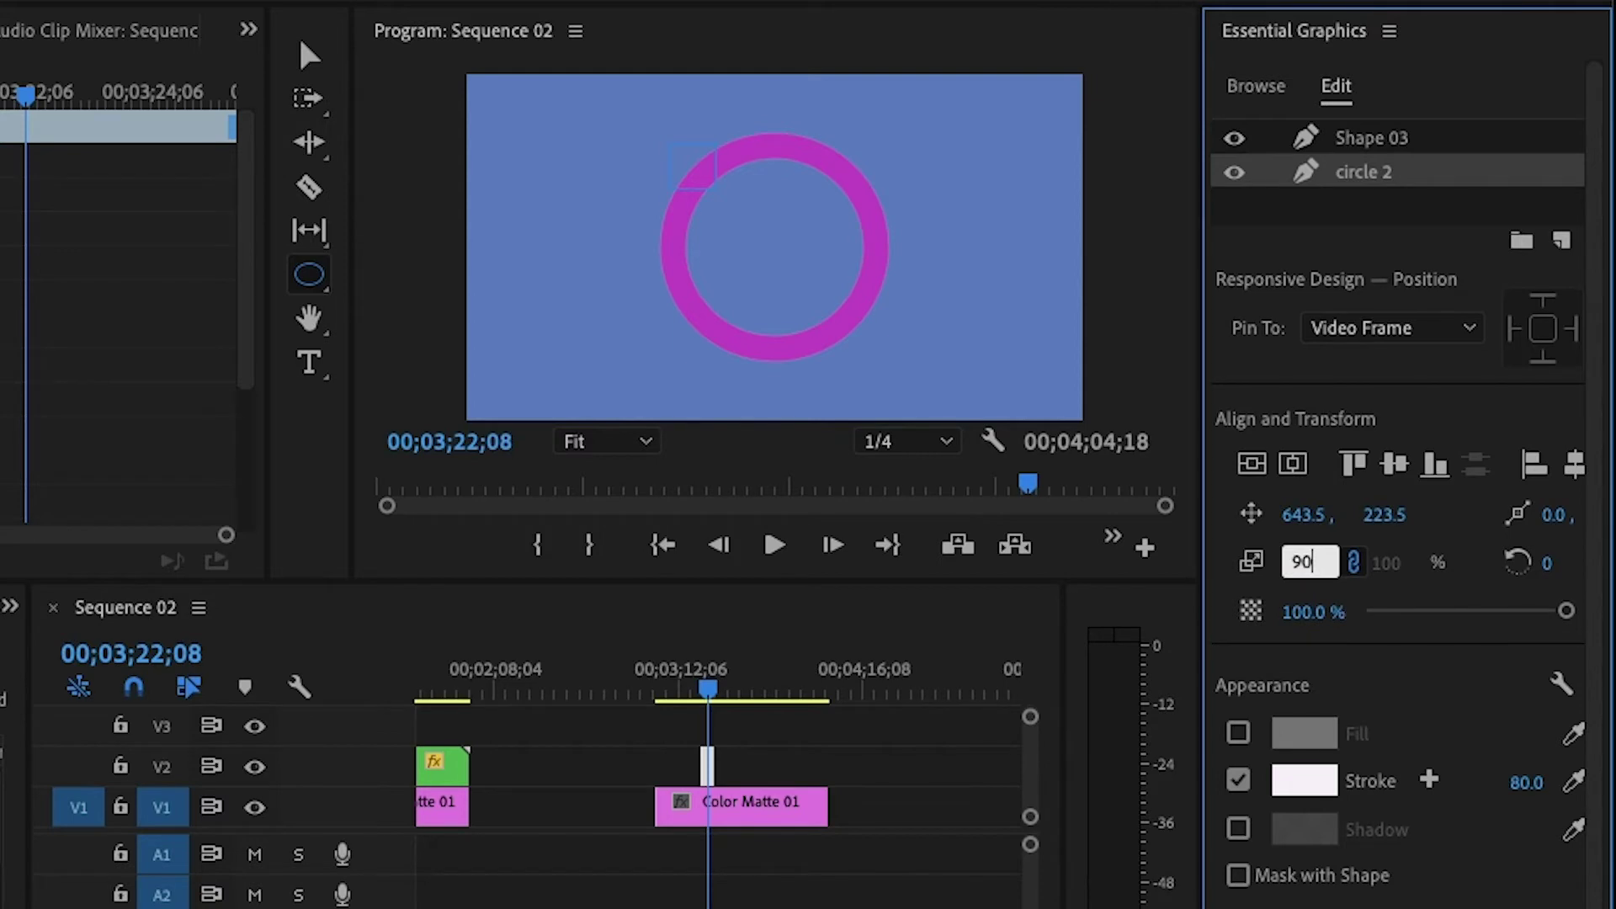
pyautogui.press('Return')
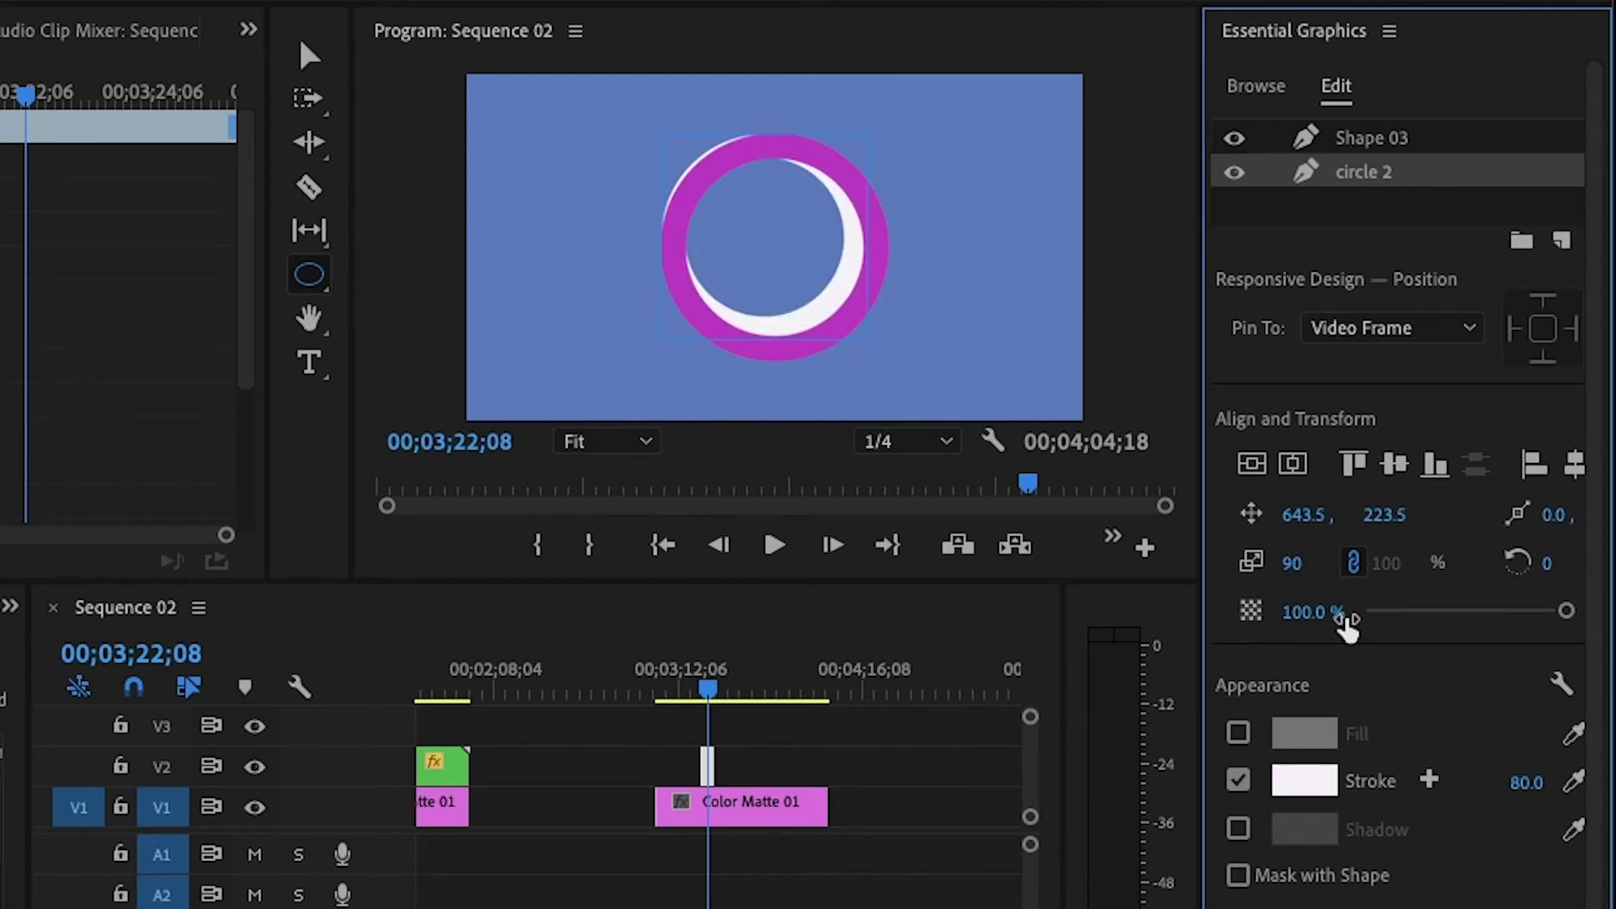
pyautogui.click(1296, 471)
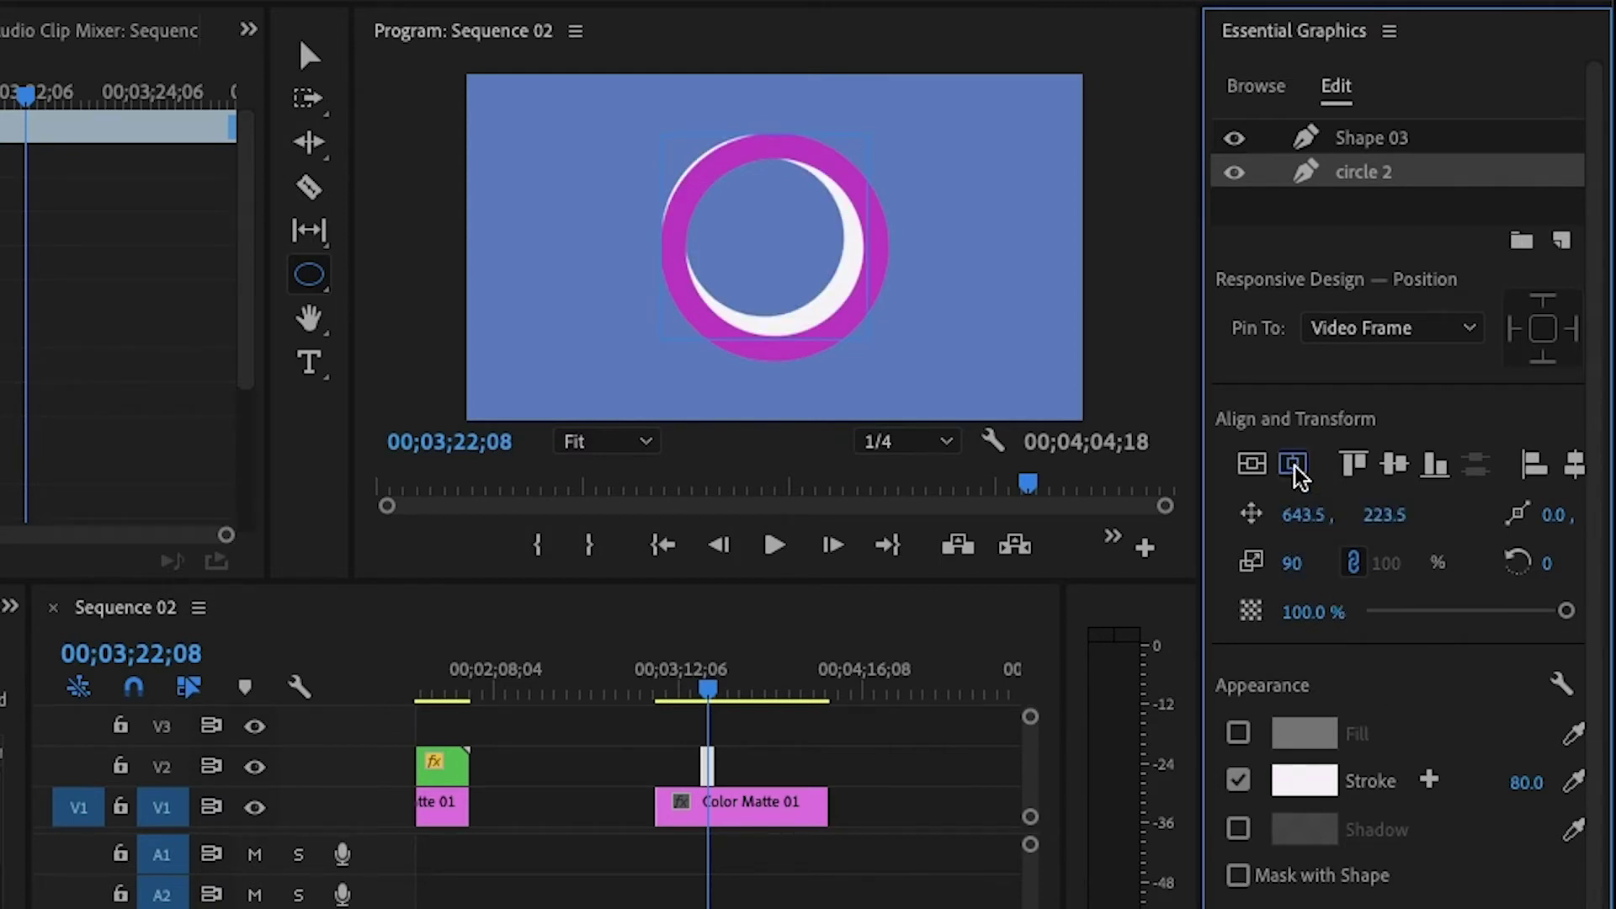
pyautogui.click(1256, 471)
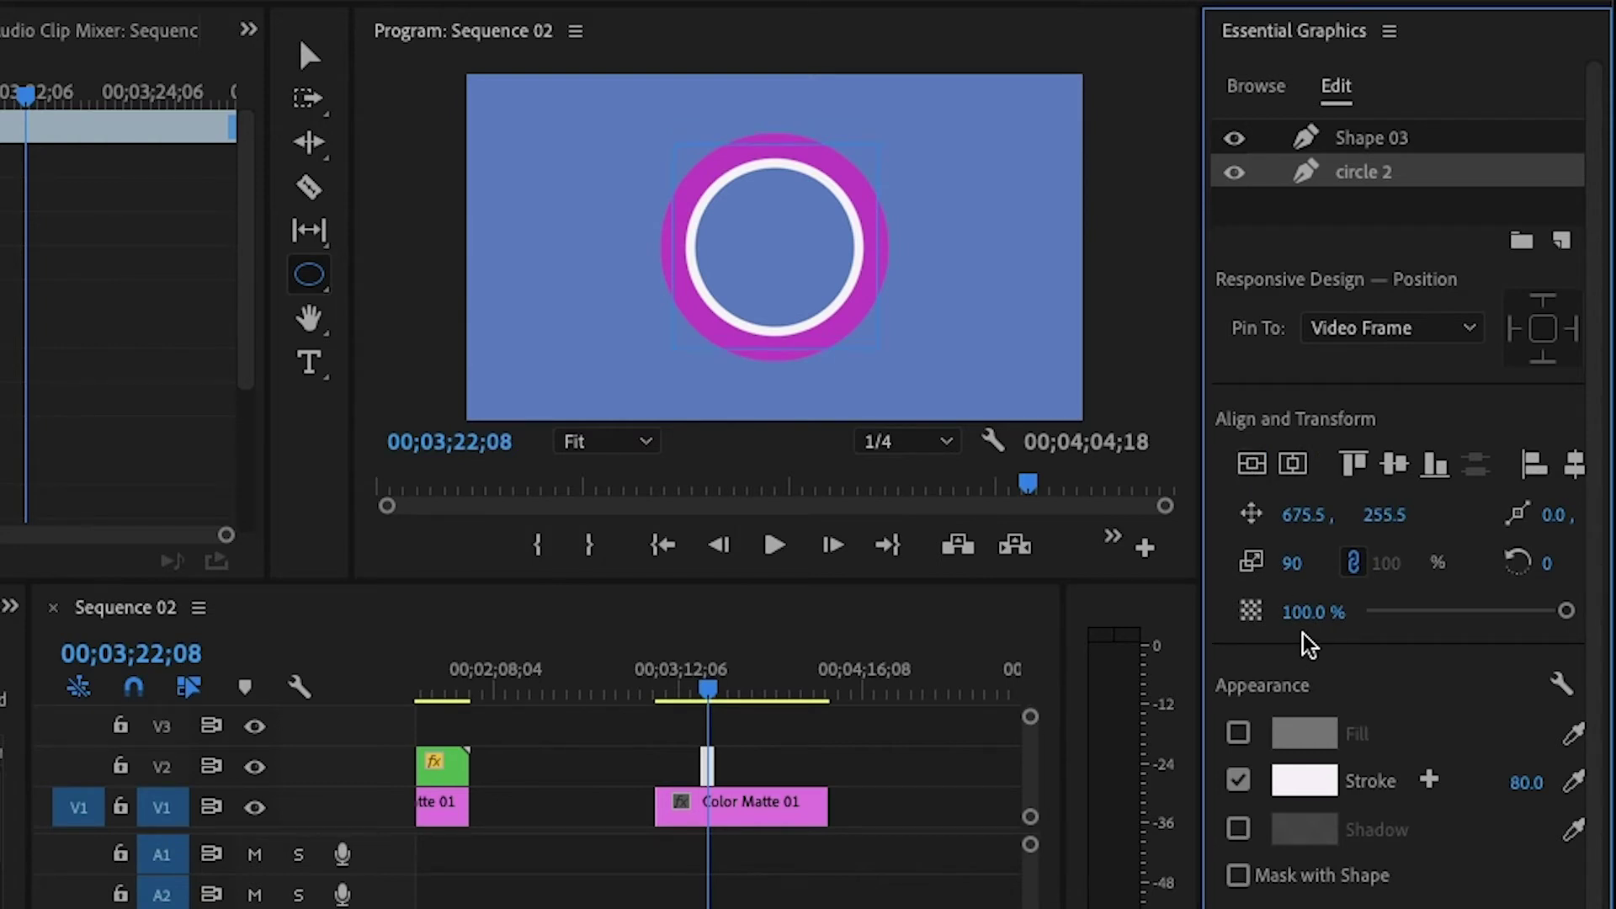
# - Reduce circle 2's scale to 85% and centre it again both ways in the frame
pyautogui.click(1294, 566)
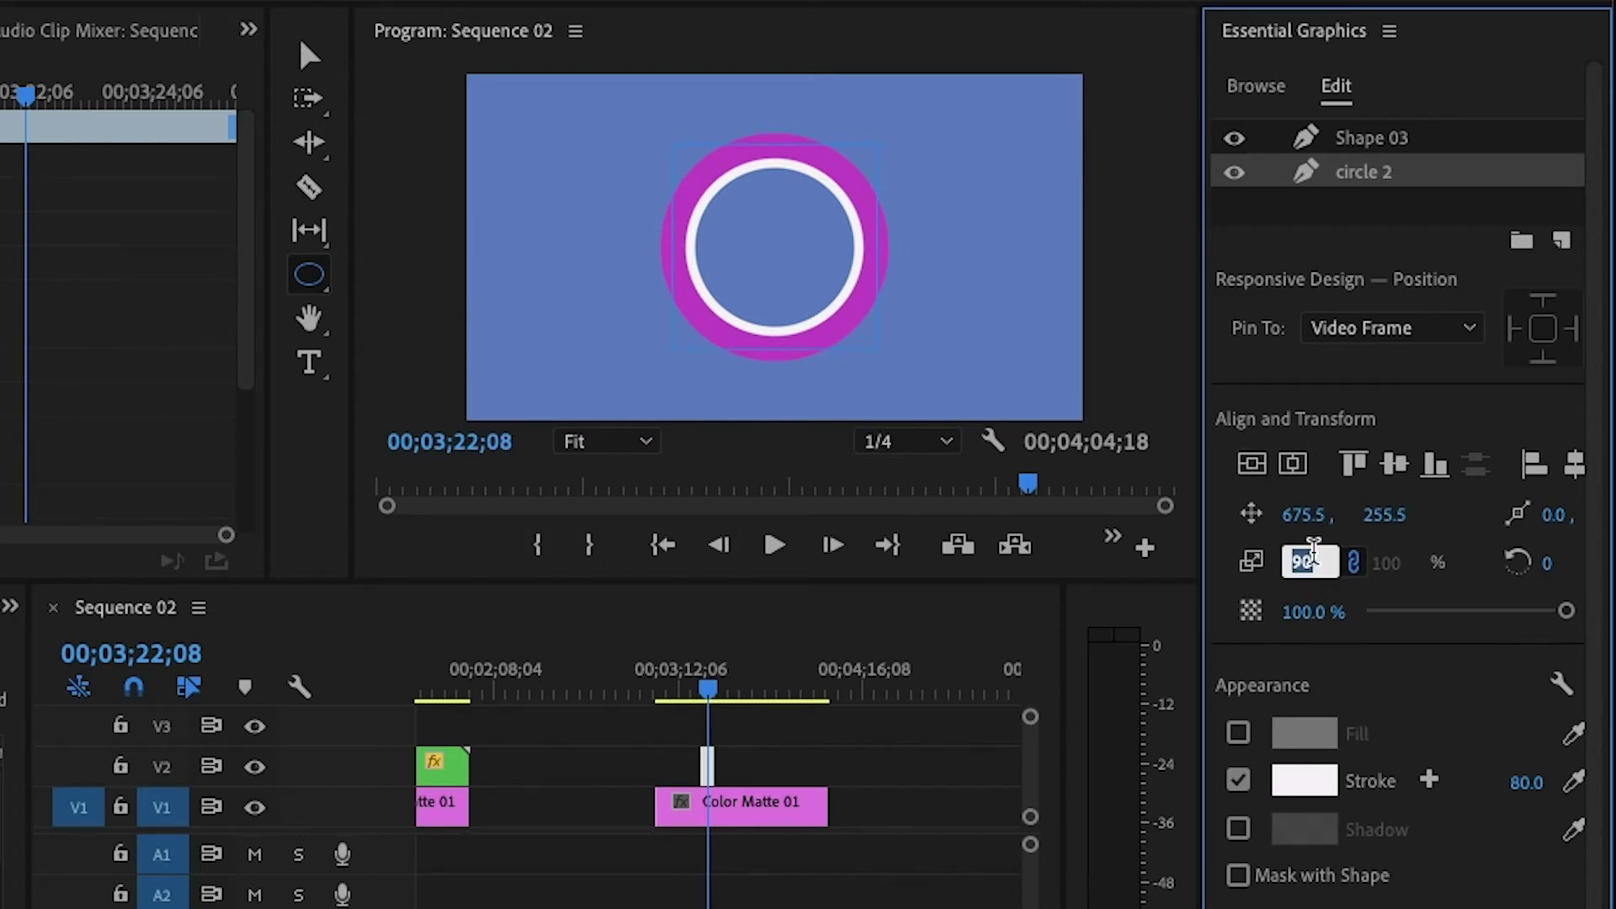
pyautogui.write('85')
pyautogui.press('Return')
pyautogui.click(1283, 464)
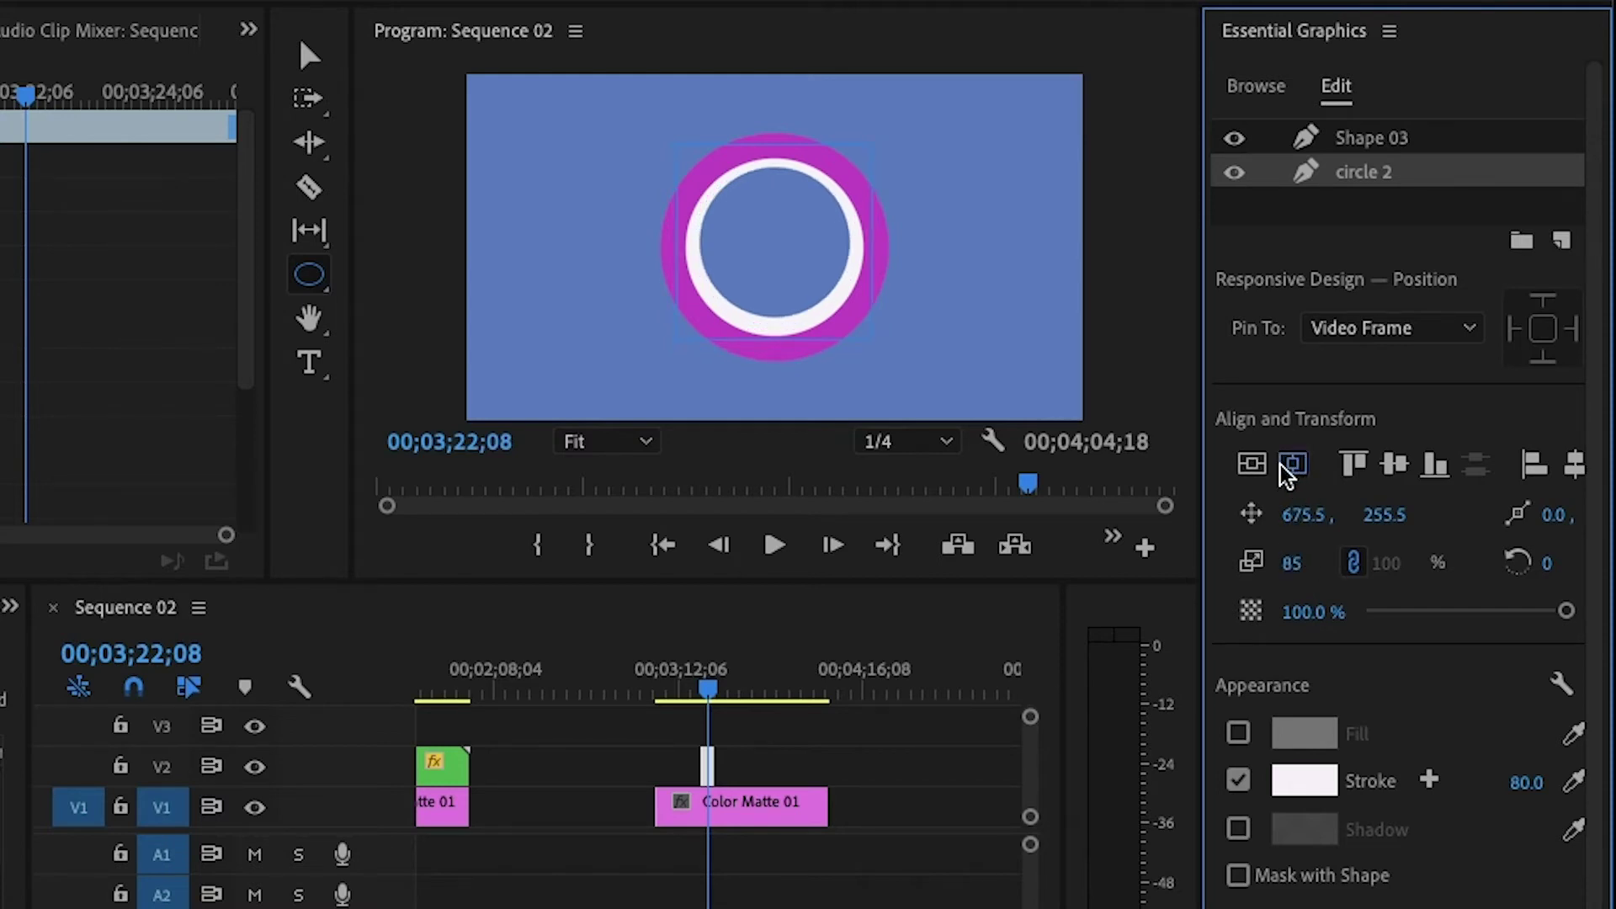
pyautogui.click(1253, 468)
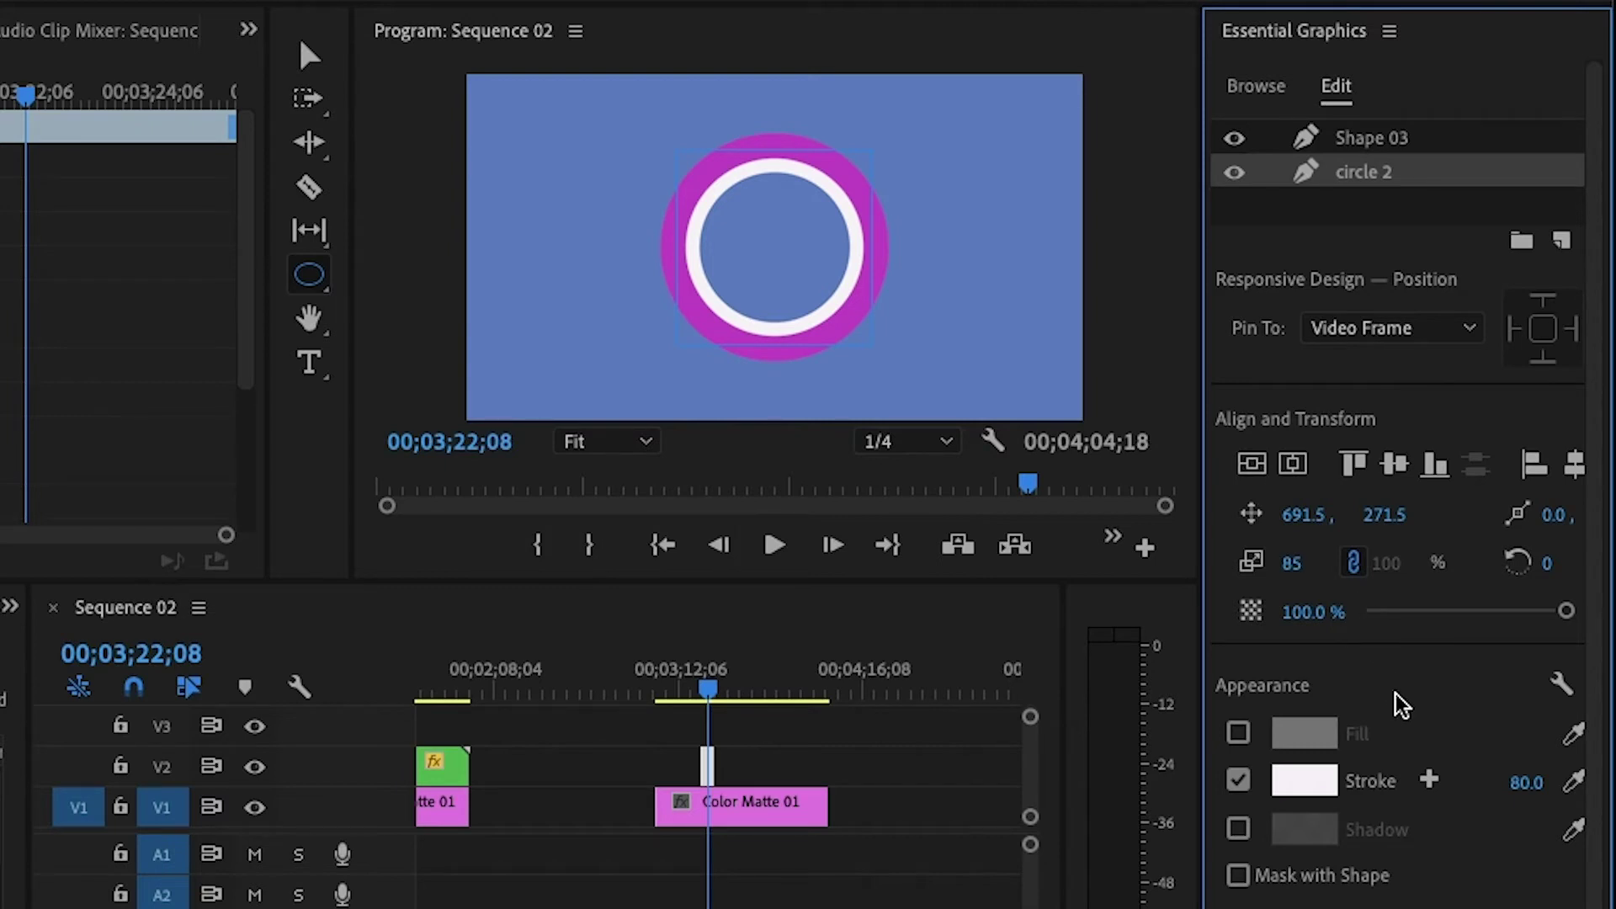
# - Extend both ends of the Graphic clip on V2 to match the Color Matte 01 clip below, and briefly play it from near its start
pyautogui.moveTo(695, 761); pyautogui.dragTo(655, 763)
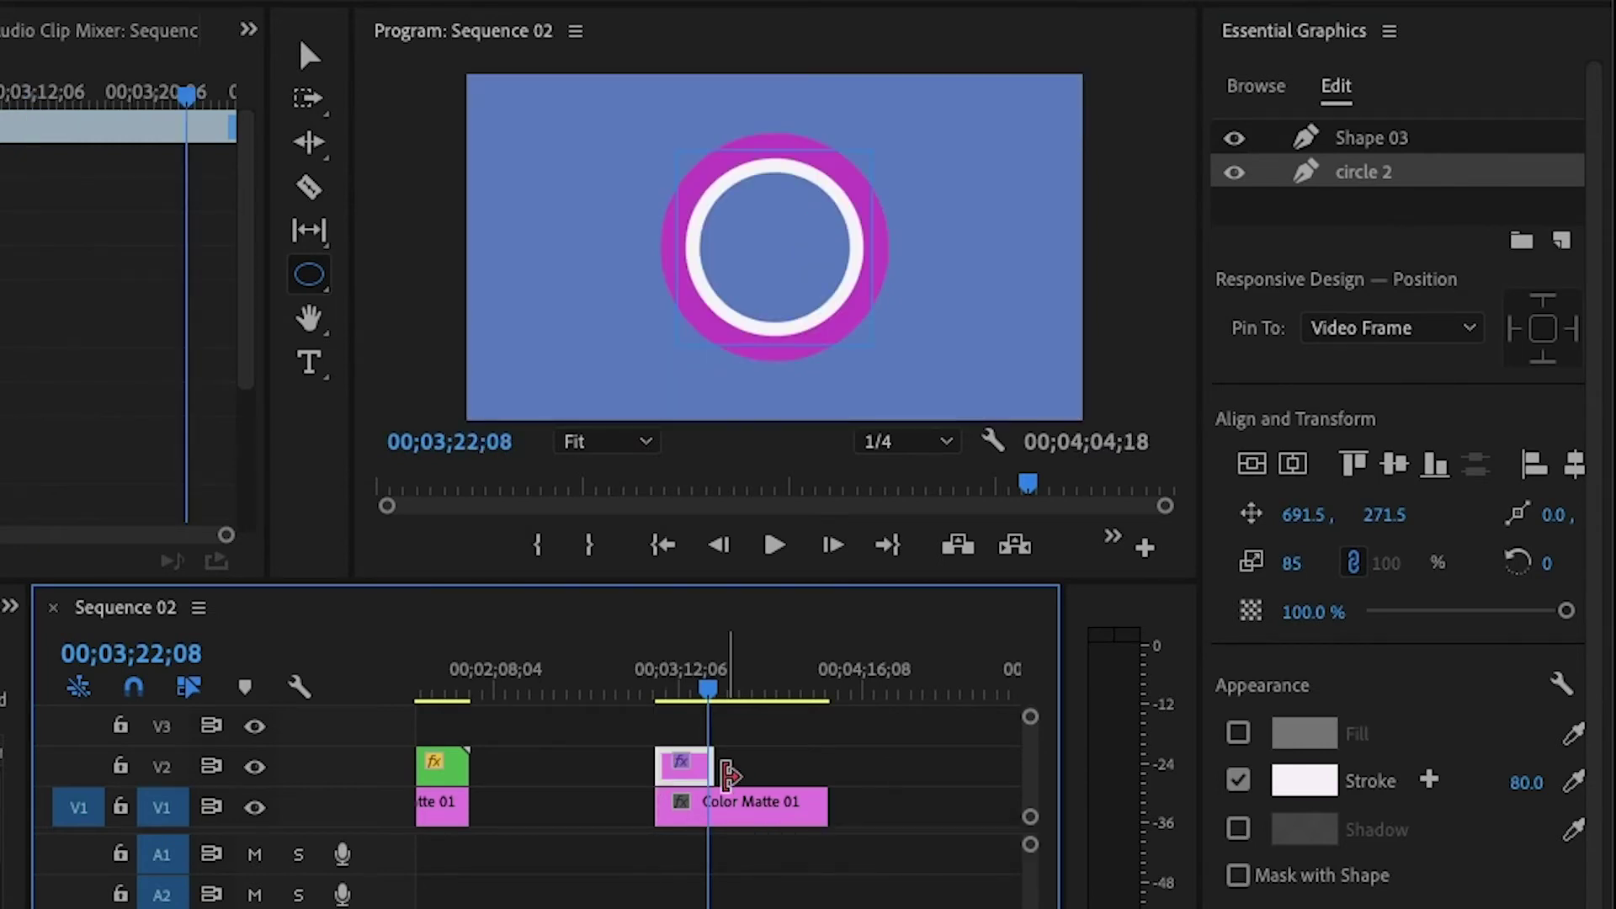
pyautogui.moveTo(722, 768); pyautogui.dragTo(825, 770)
pyautogui.moveTo(707, 696); pyautogui.dragTo(664, 695)
pyautogui.click(775, 545)
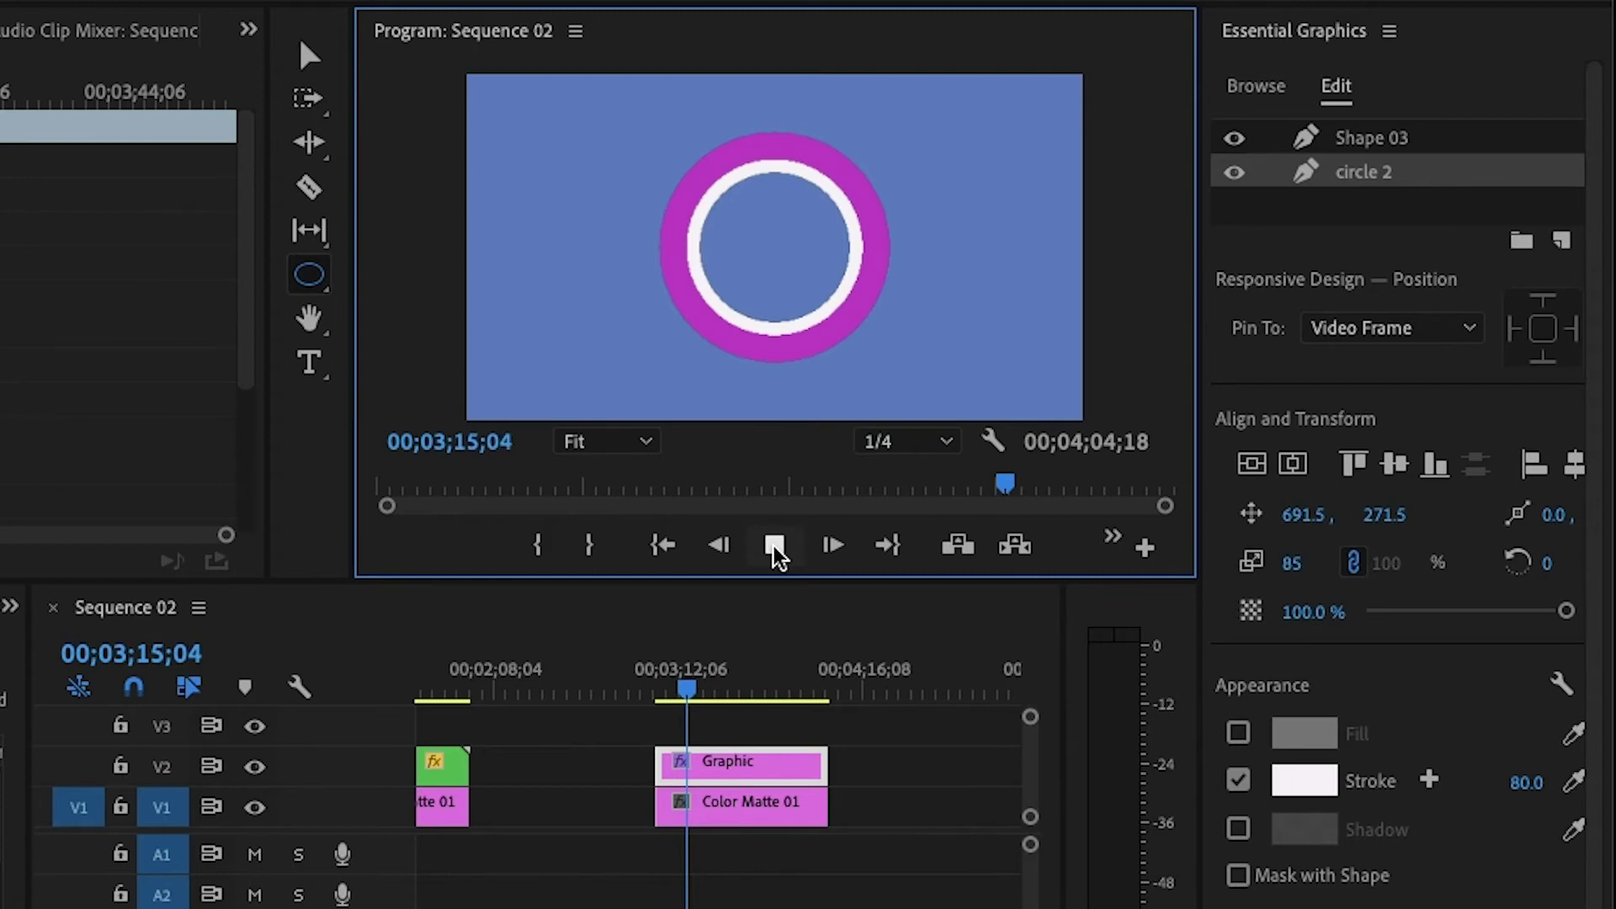
pyautogui.click(774, 547)
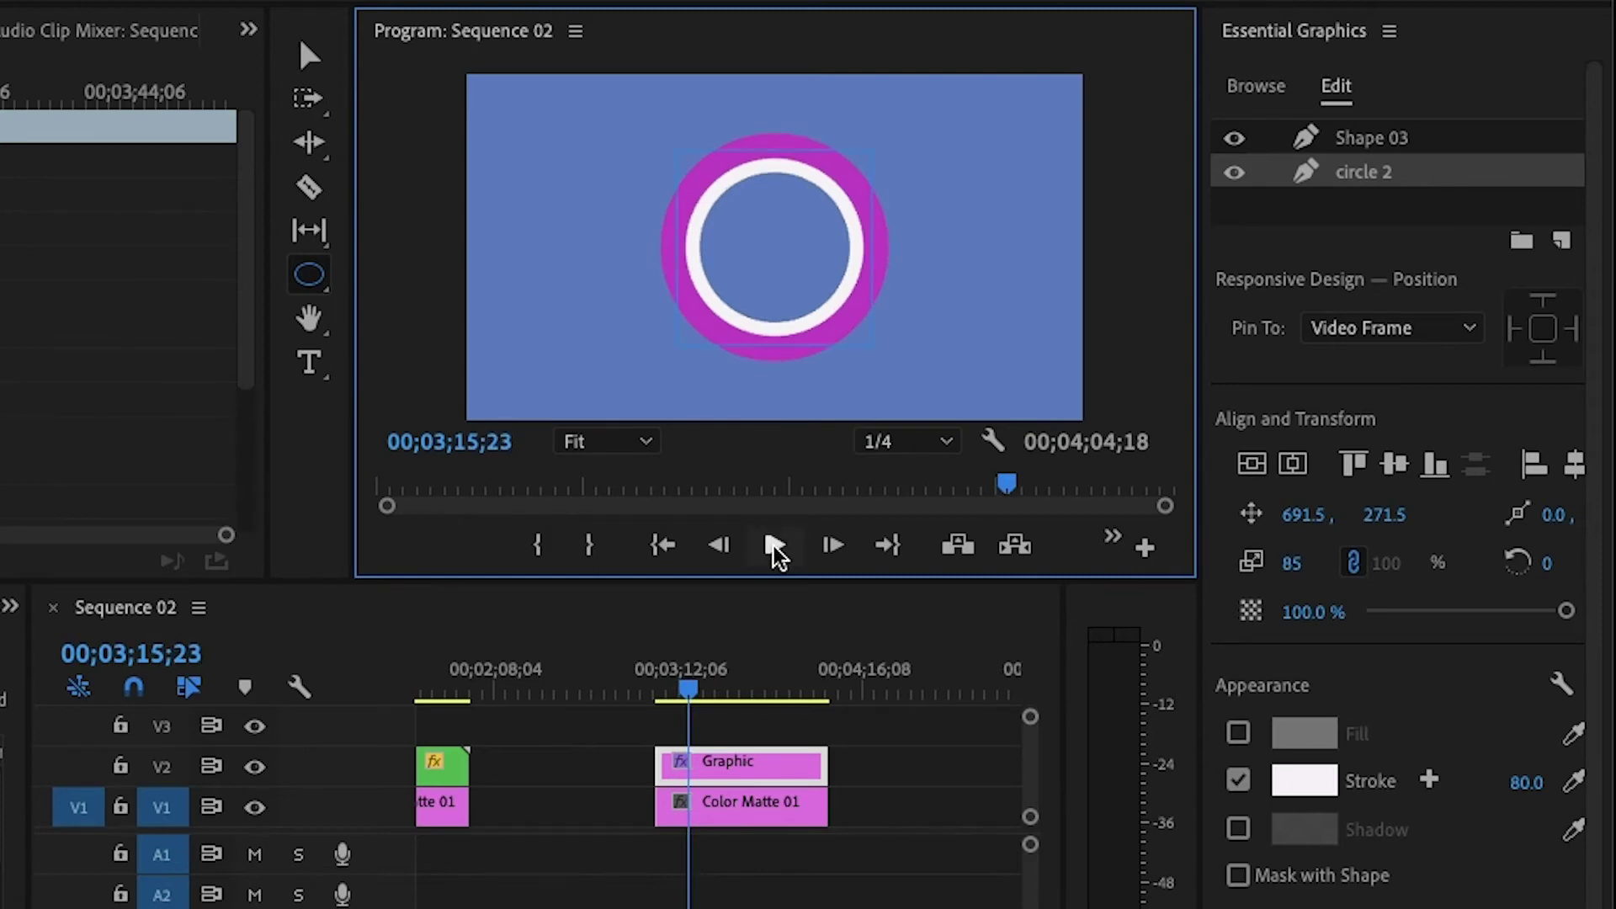
# - Search the effects for "radial" and apply Radial Wipe to the Graphic clip on V2
pyautogui.click(251, 558)
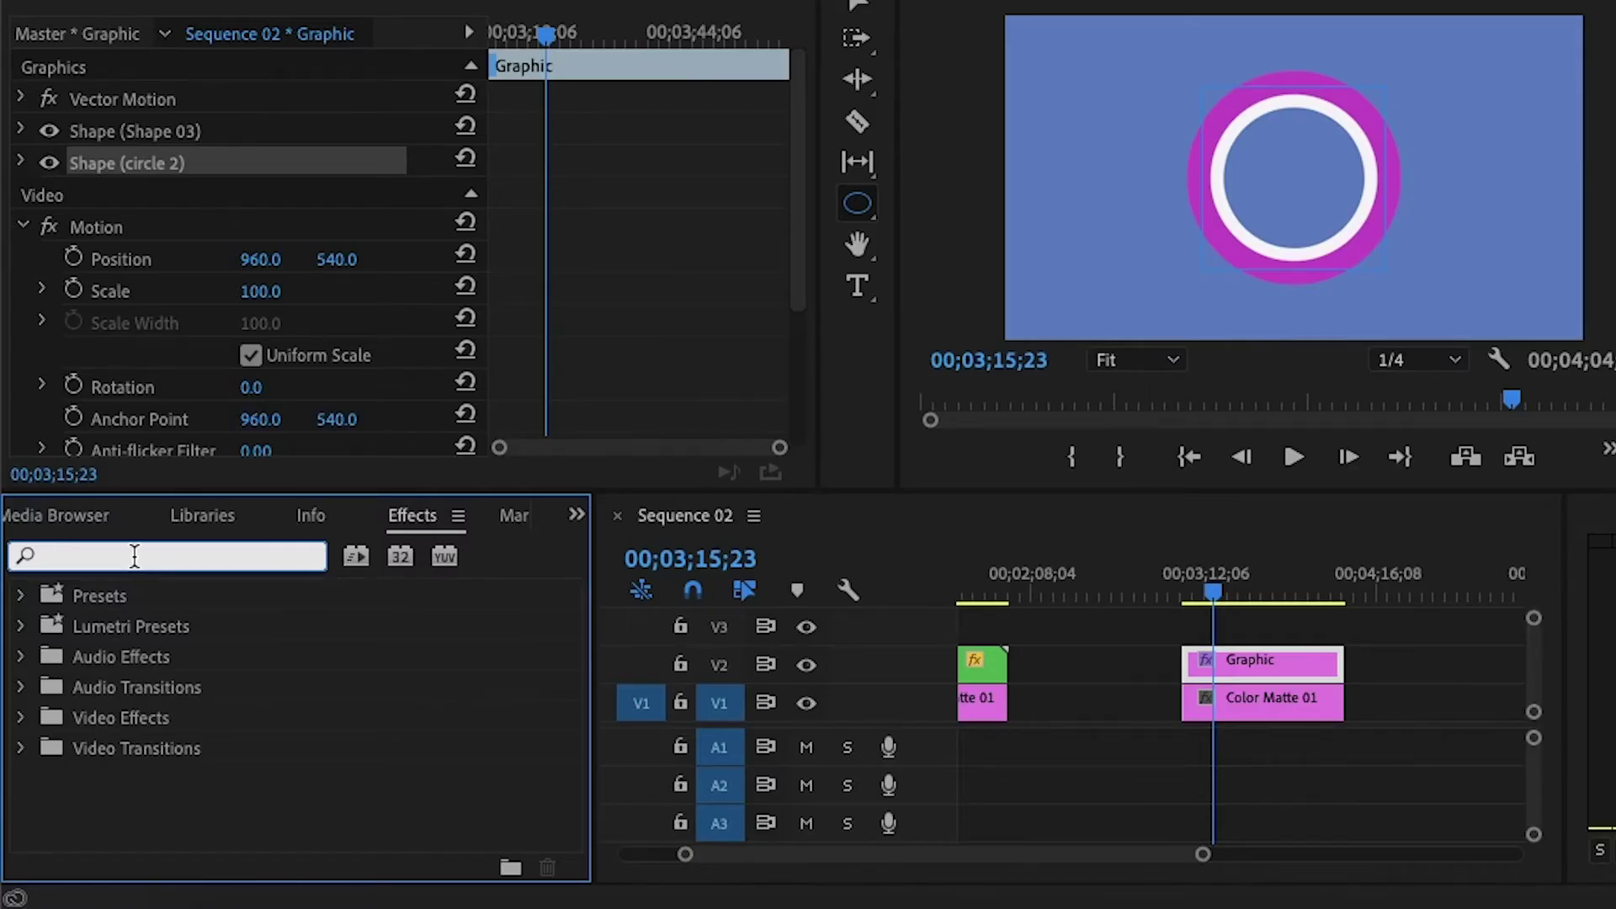
pyautogui.write('radial')
pyautogui.click(126, 839)
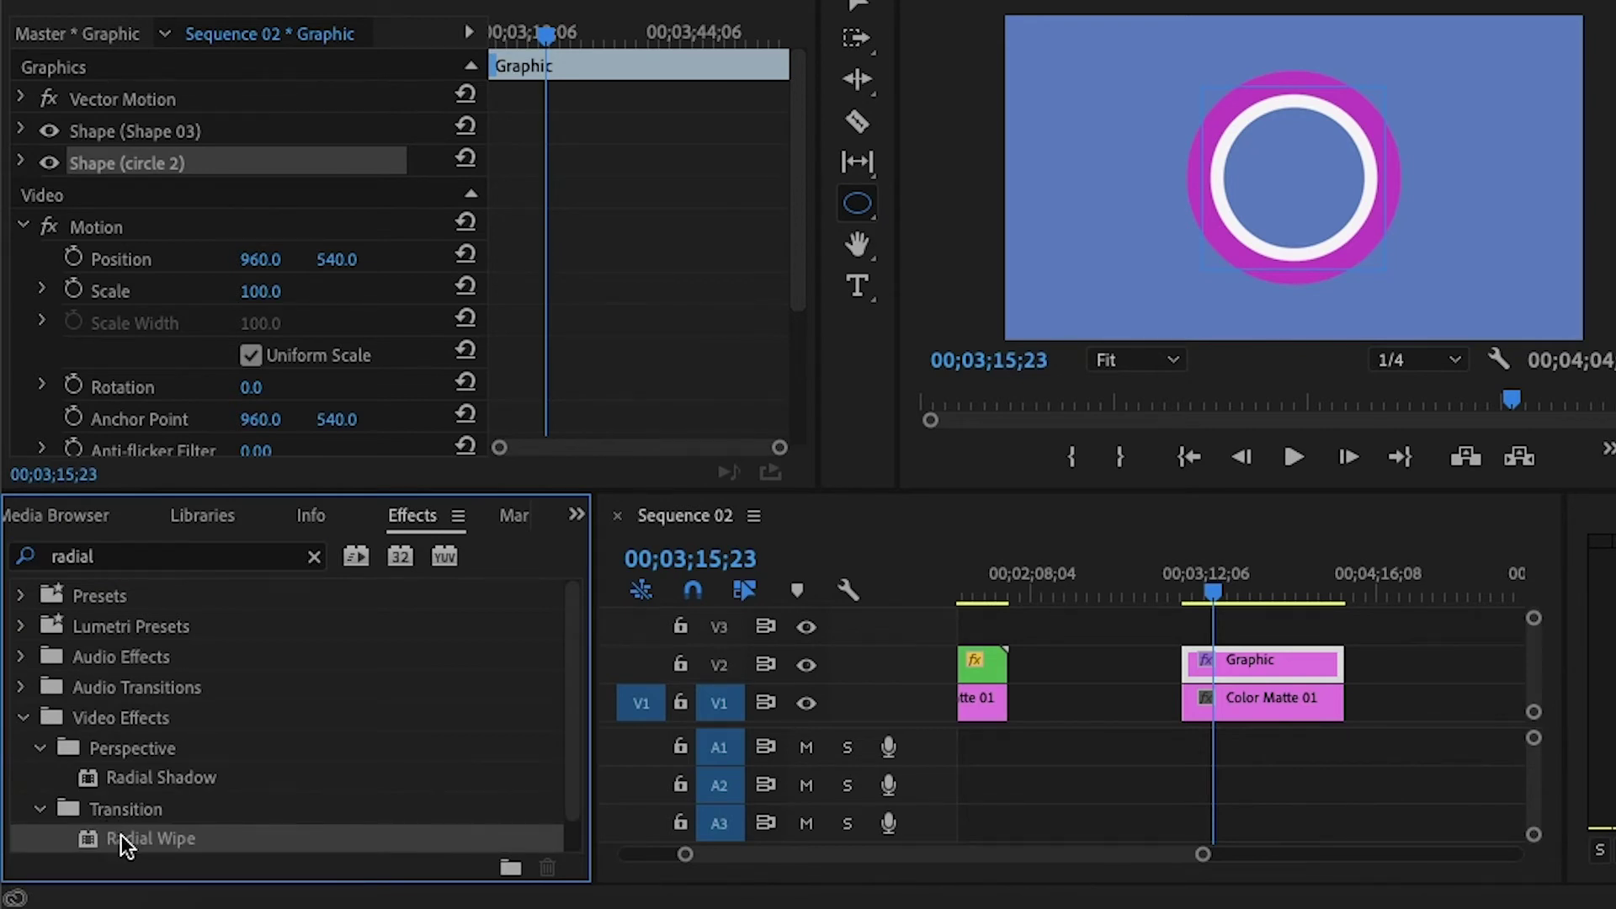
pyautogui.moveTo(123, 837); pyautogui.dragTo(1253, 660)
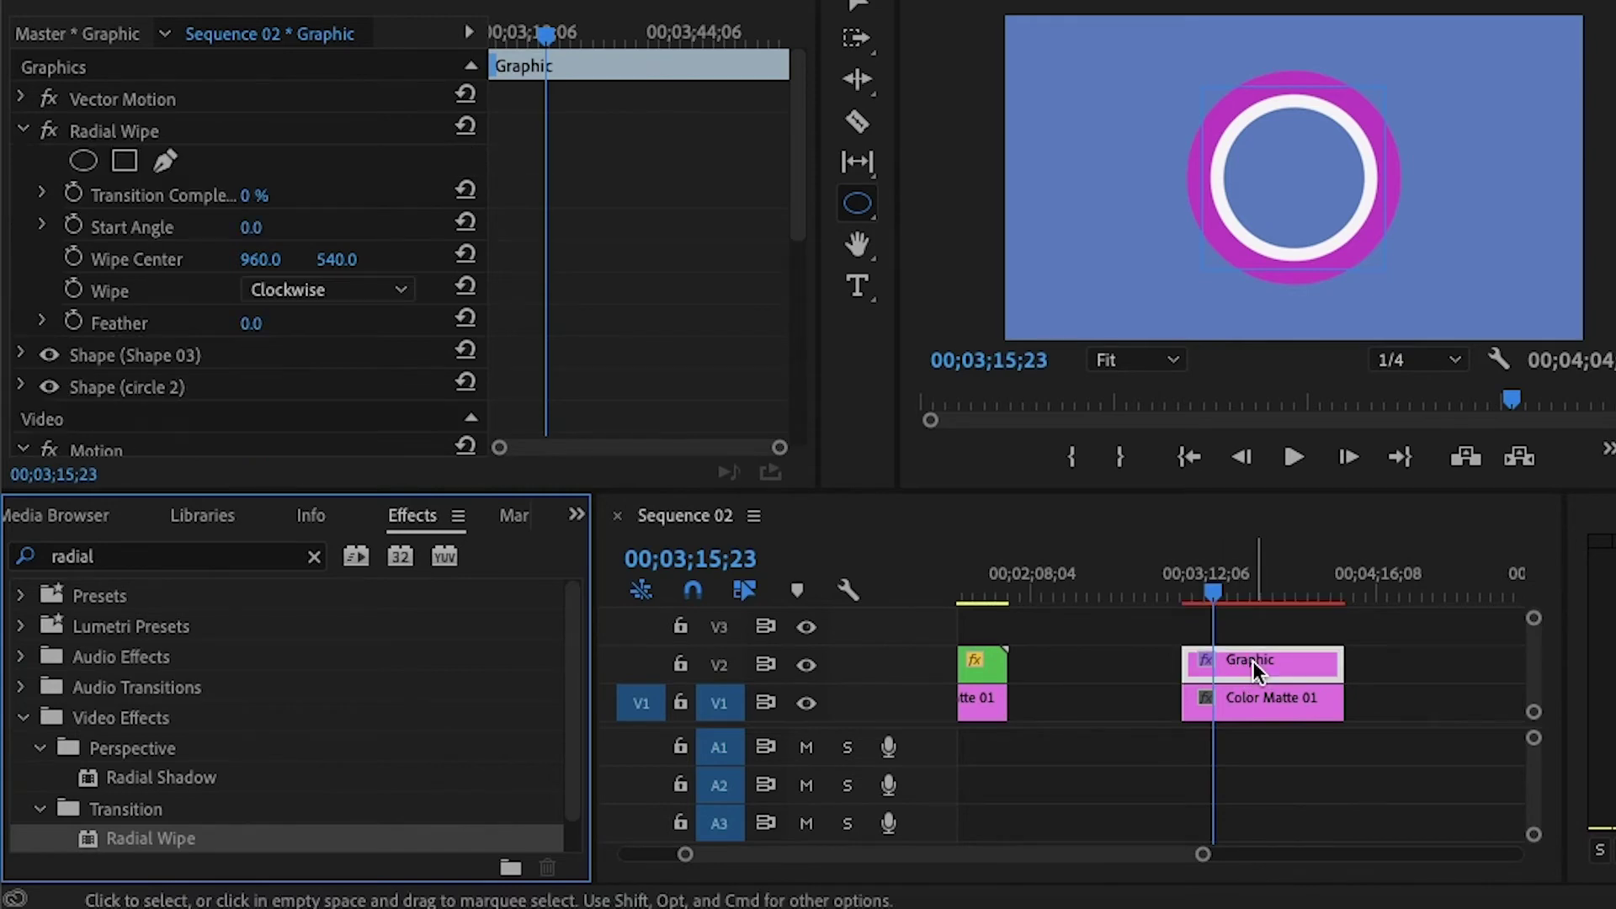
# - Add a 0% Transition Completion keyframe to the Radial Wipe and place it at the start of the Graphic clip
pyautogui.click(1187, 587)
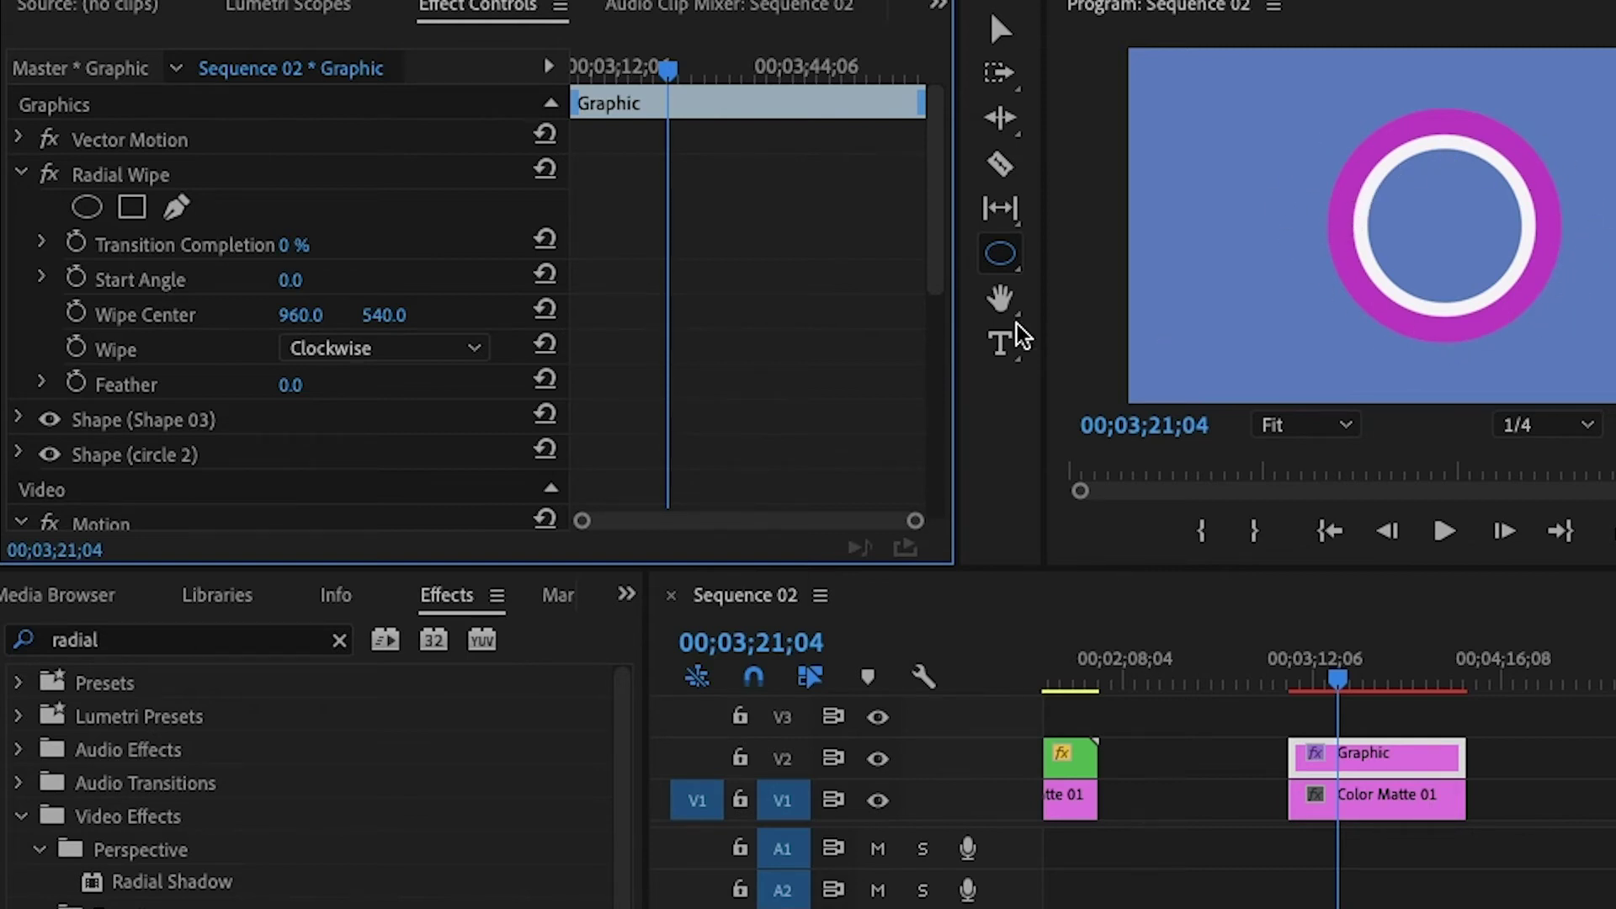
pyautogui.click(76, 246)
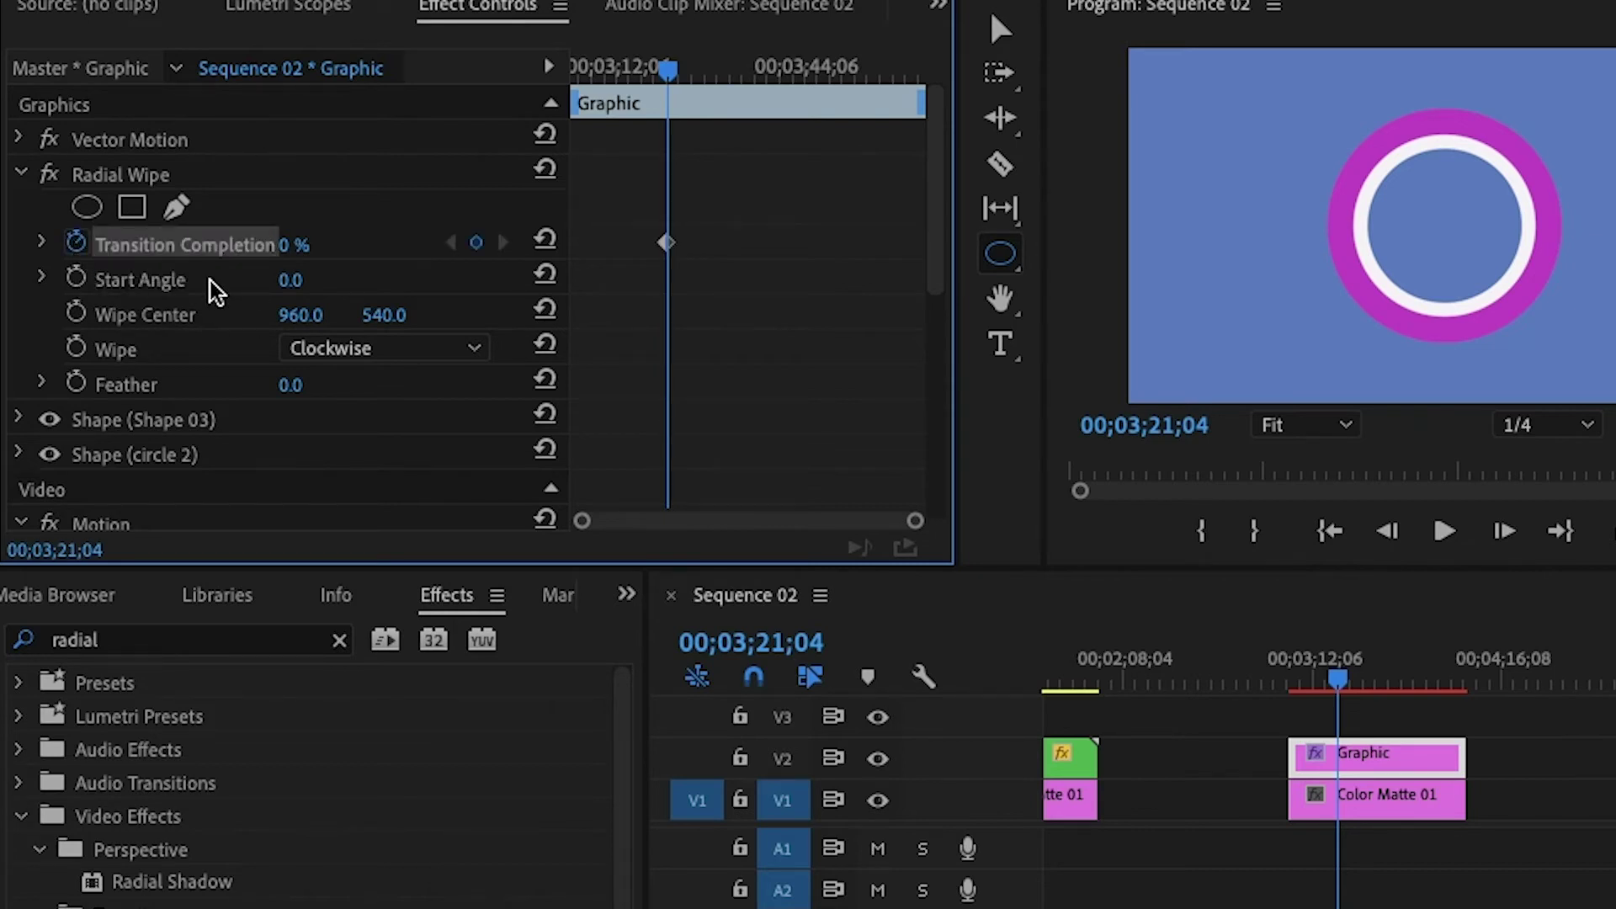
pyautogui.moveTo(667, 250); pyautogui.dragTo(567, 252)
# - Add a 100% Transition Completion keyframe, move it to the Graphic clip's end, and scrub to 00;03;51;01 to check the wipe
pyautogui.moveTo(665, 66); pyautogui.dragTo(656, 109)
pyautogui.click(299, 245)
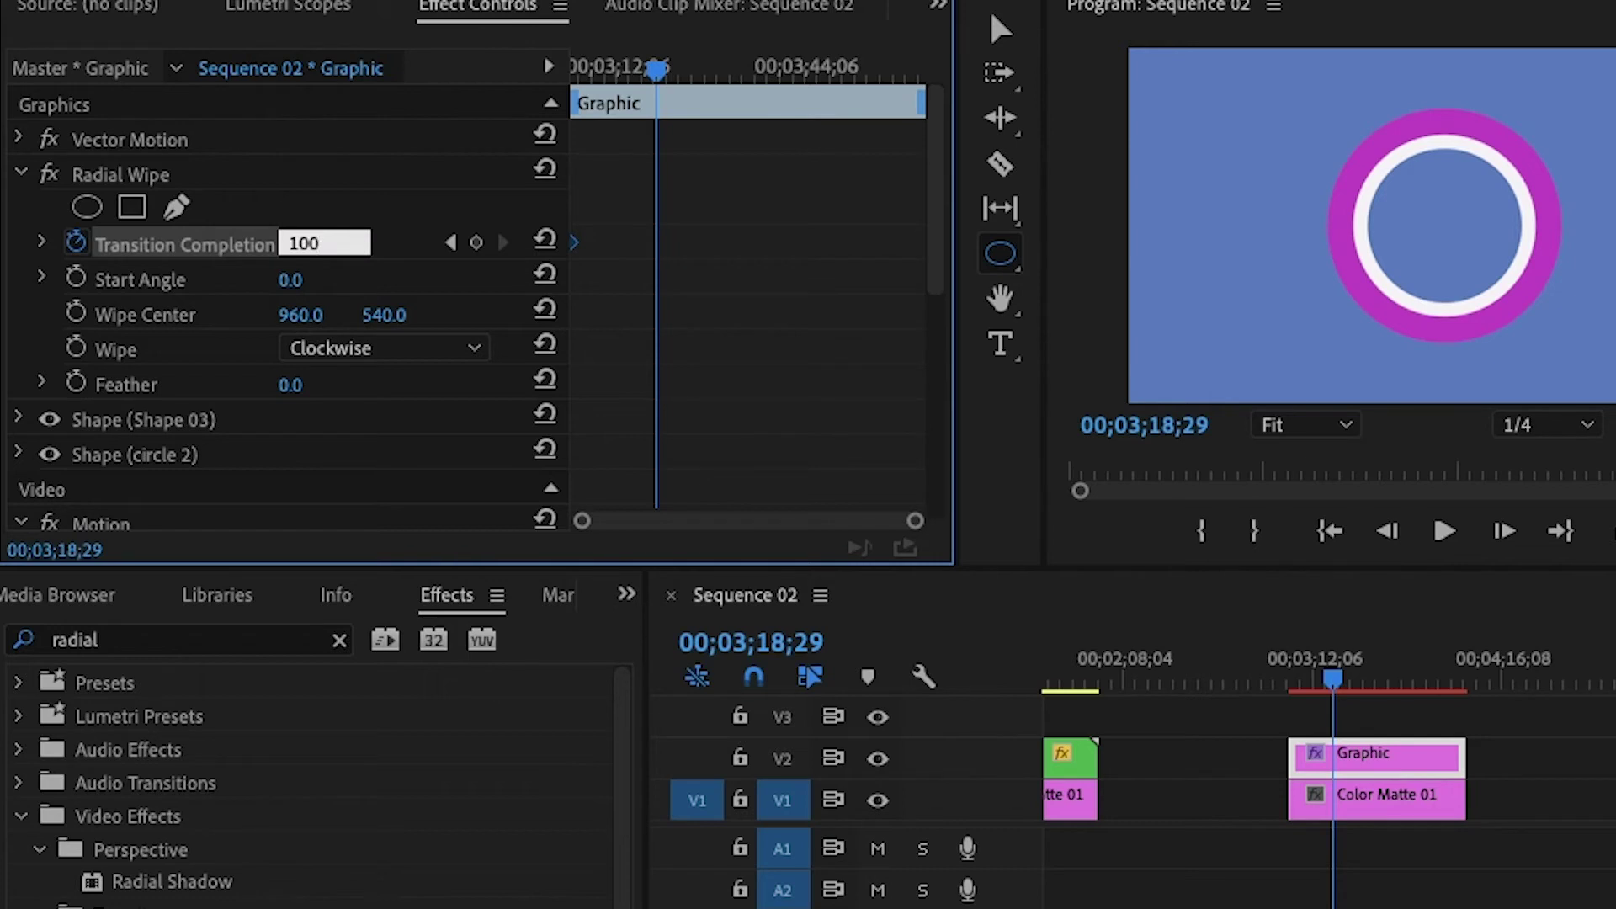
pyautogui.press('Return')
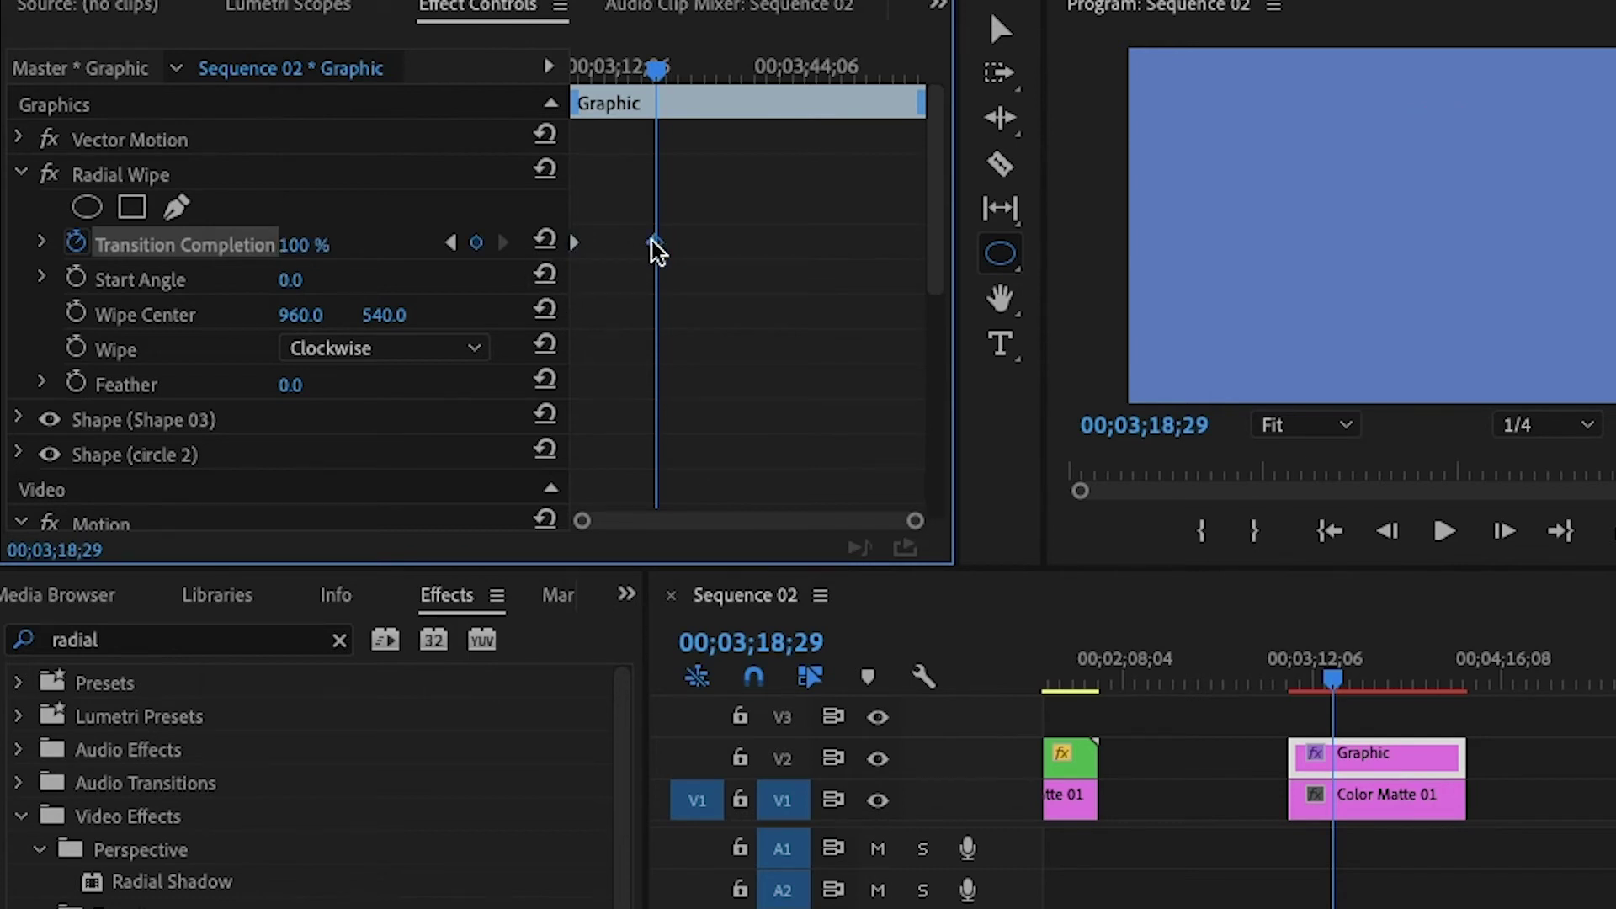
pyautogui.moveTo(655, 245); pyautogui.dragTo(968, 271)
pyautogui.moveTo(657, 72); pyautogui.dragTo(849, 126)
# - Apply Ease In to the end Transition Completion keyframe and Ease Out to the first one, and play the wipe from the clip's start
pyautogui.rightClick(924, 244)
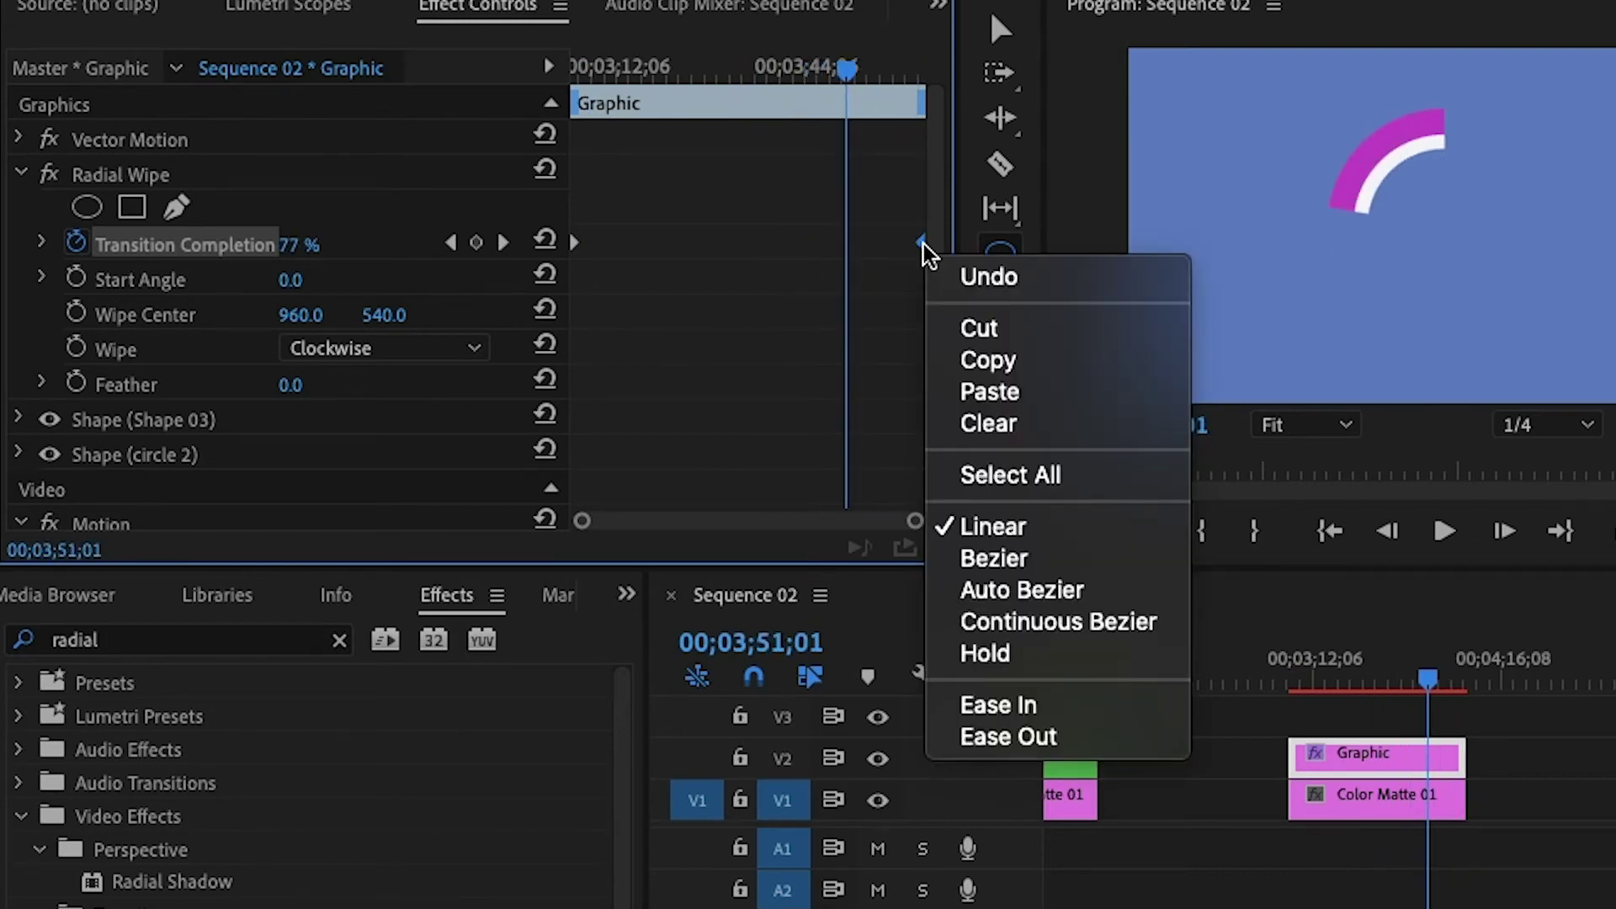
pyautogui.click(987, 708)
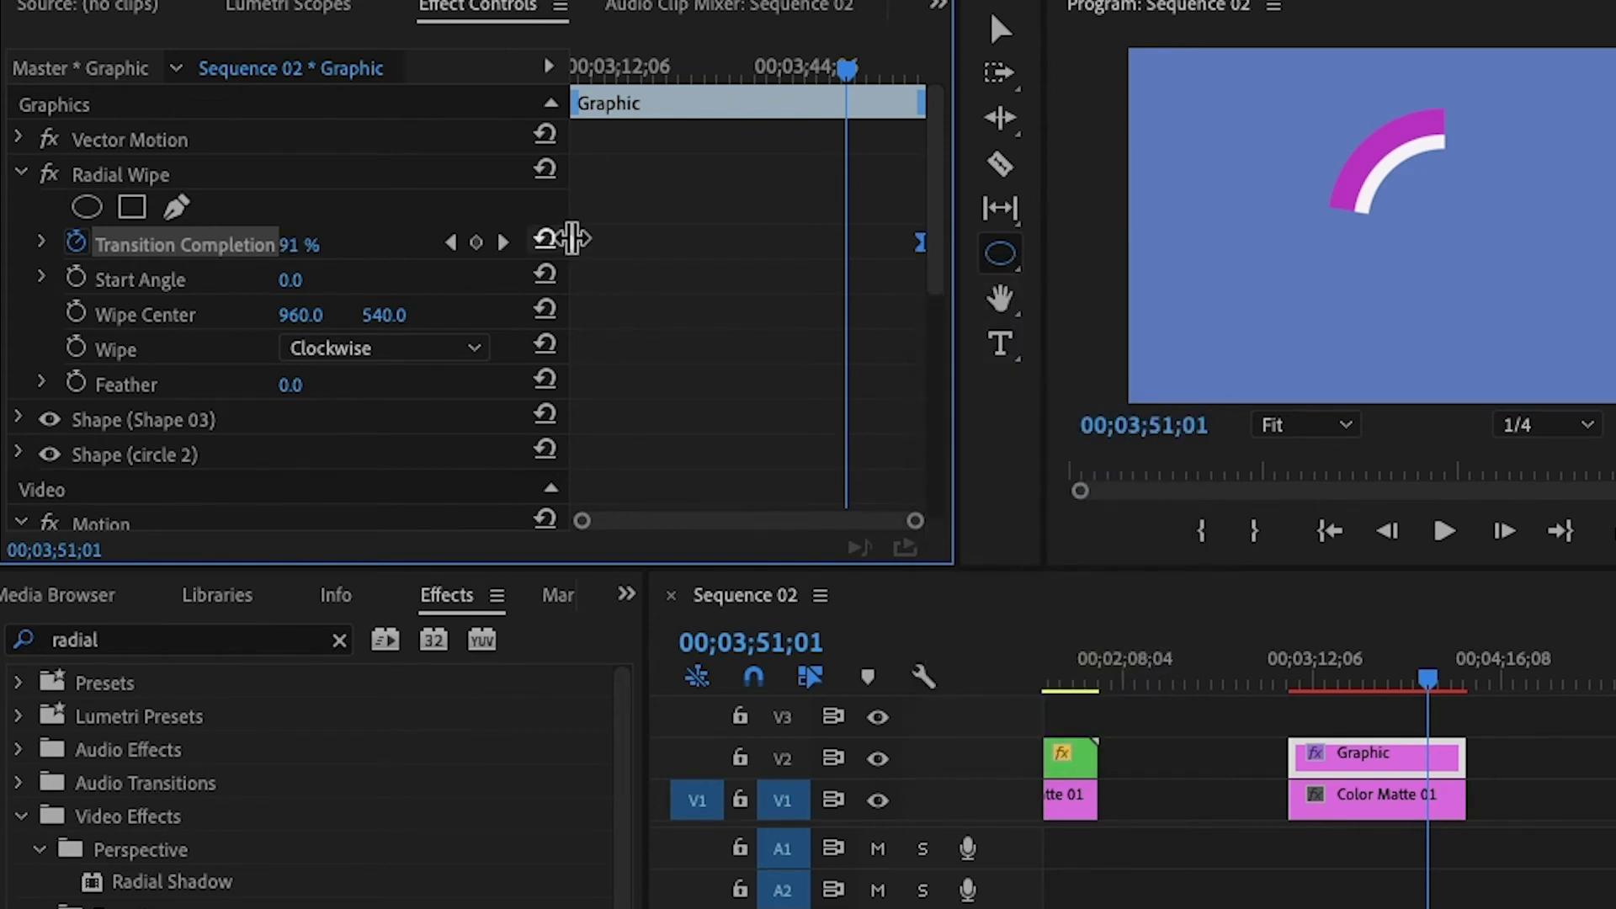
pyautogui.rightClick(576, 244)
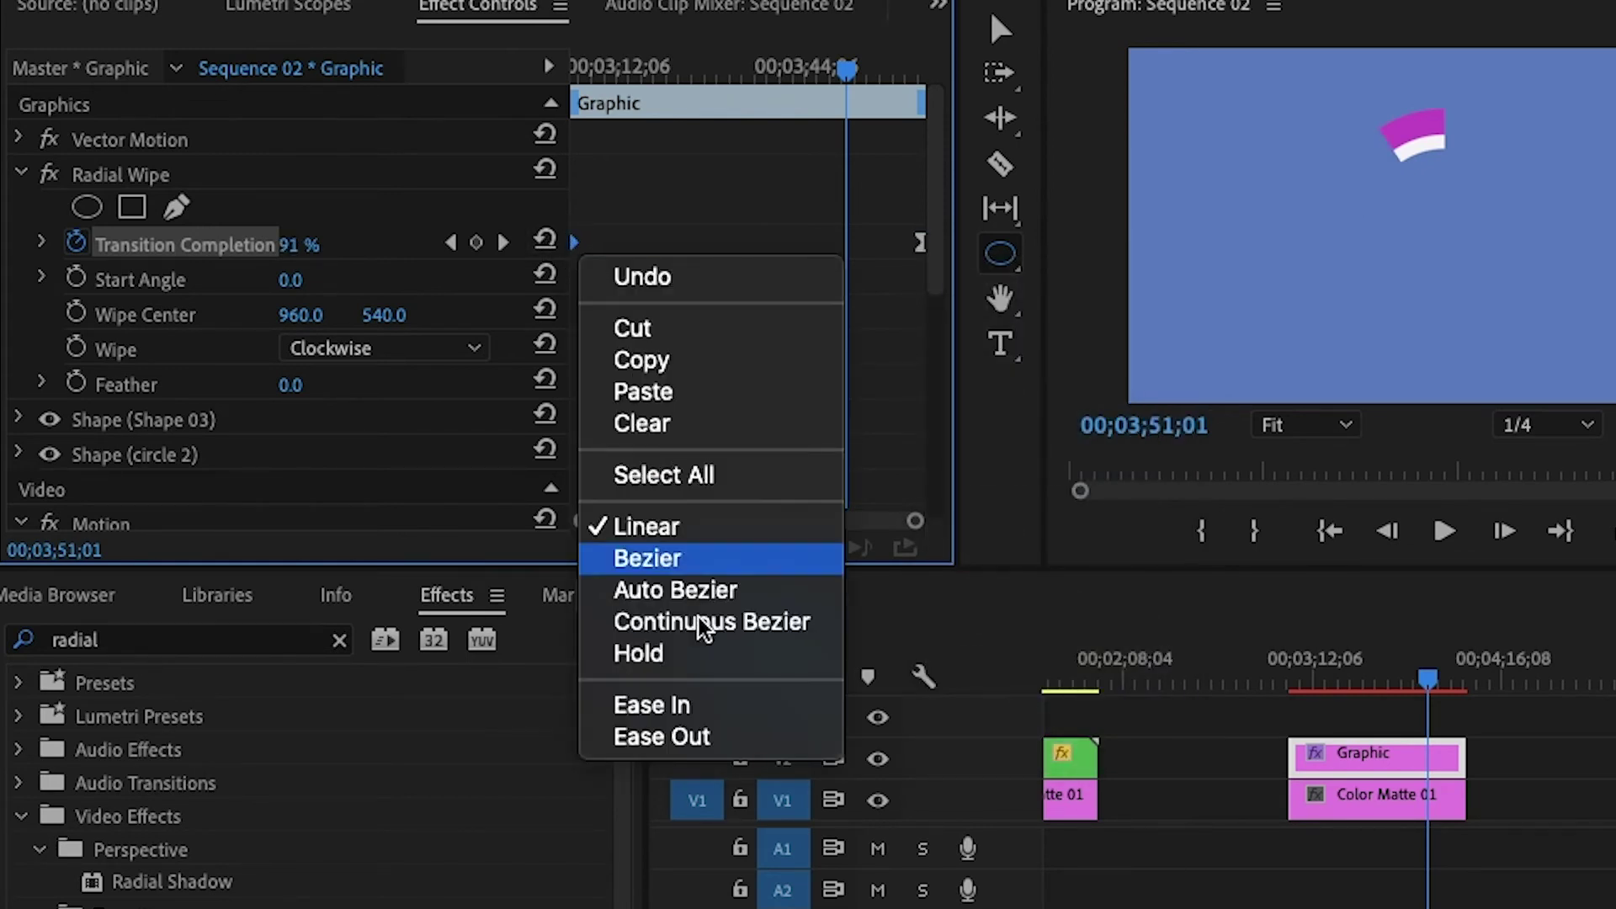
pyautogui.click(711, 736)
pyautogui.moveTo(847, 68); pyautogui.dragTo(486, 82)
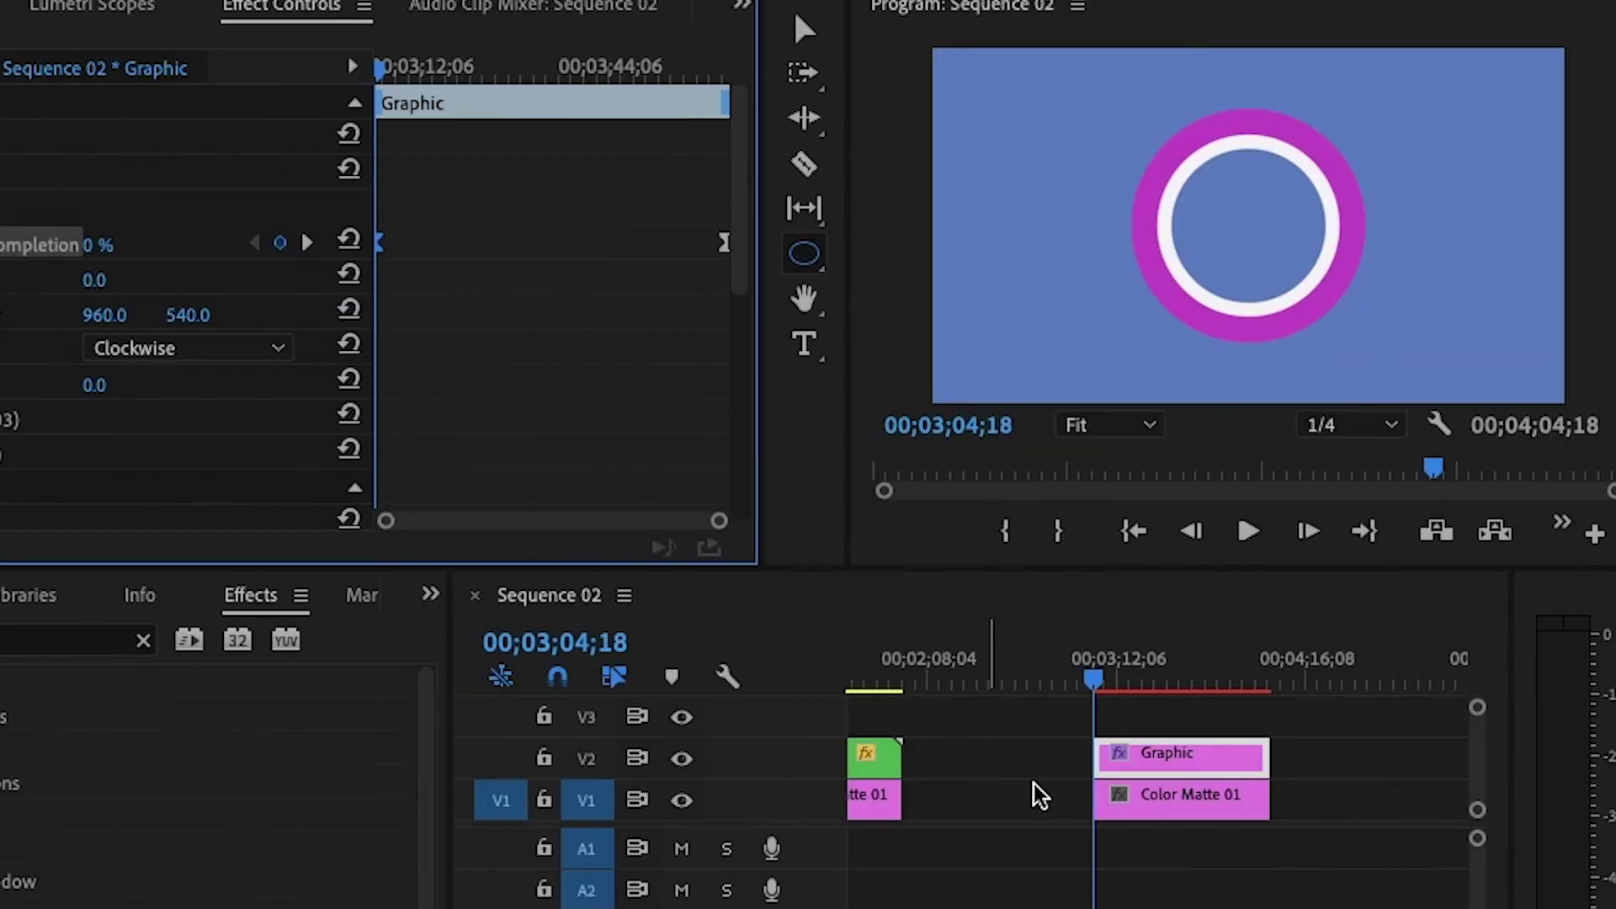
pyautogui.click(1246, 530)
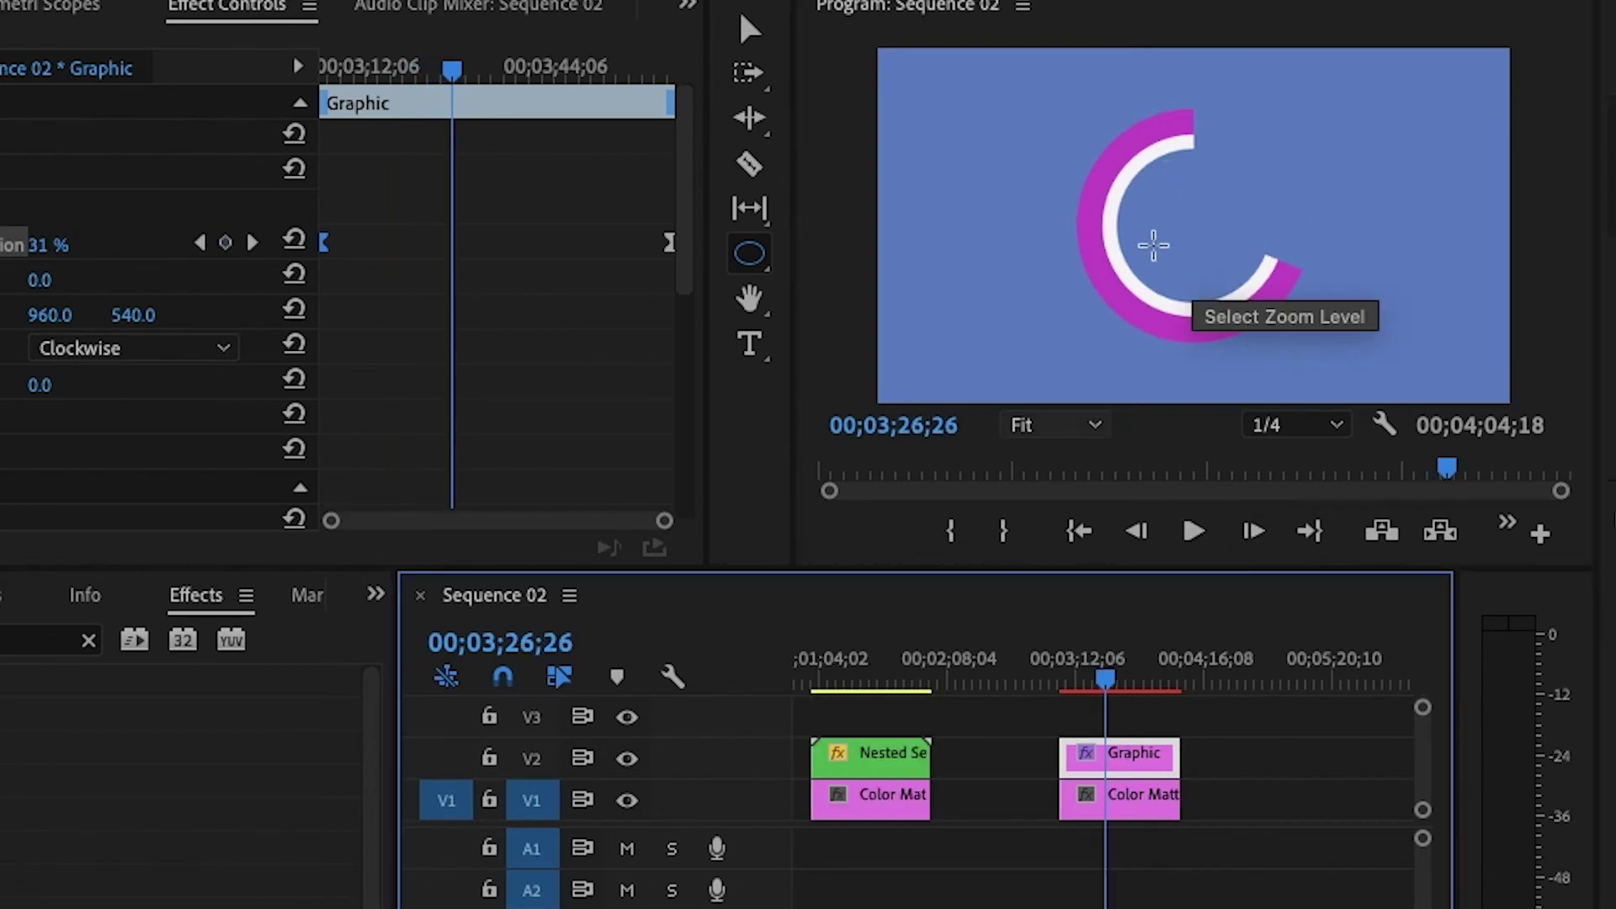
# - Move the Nested Sequence 01 clip to V3 directly above the Graphic clip, and set its scale to 144 and position to 799, 495
pyautogui.click(879, 768)
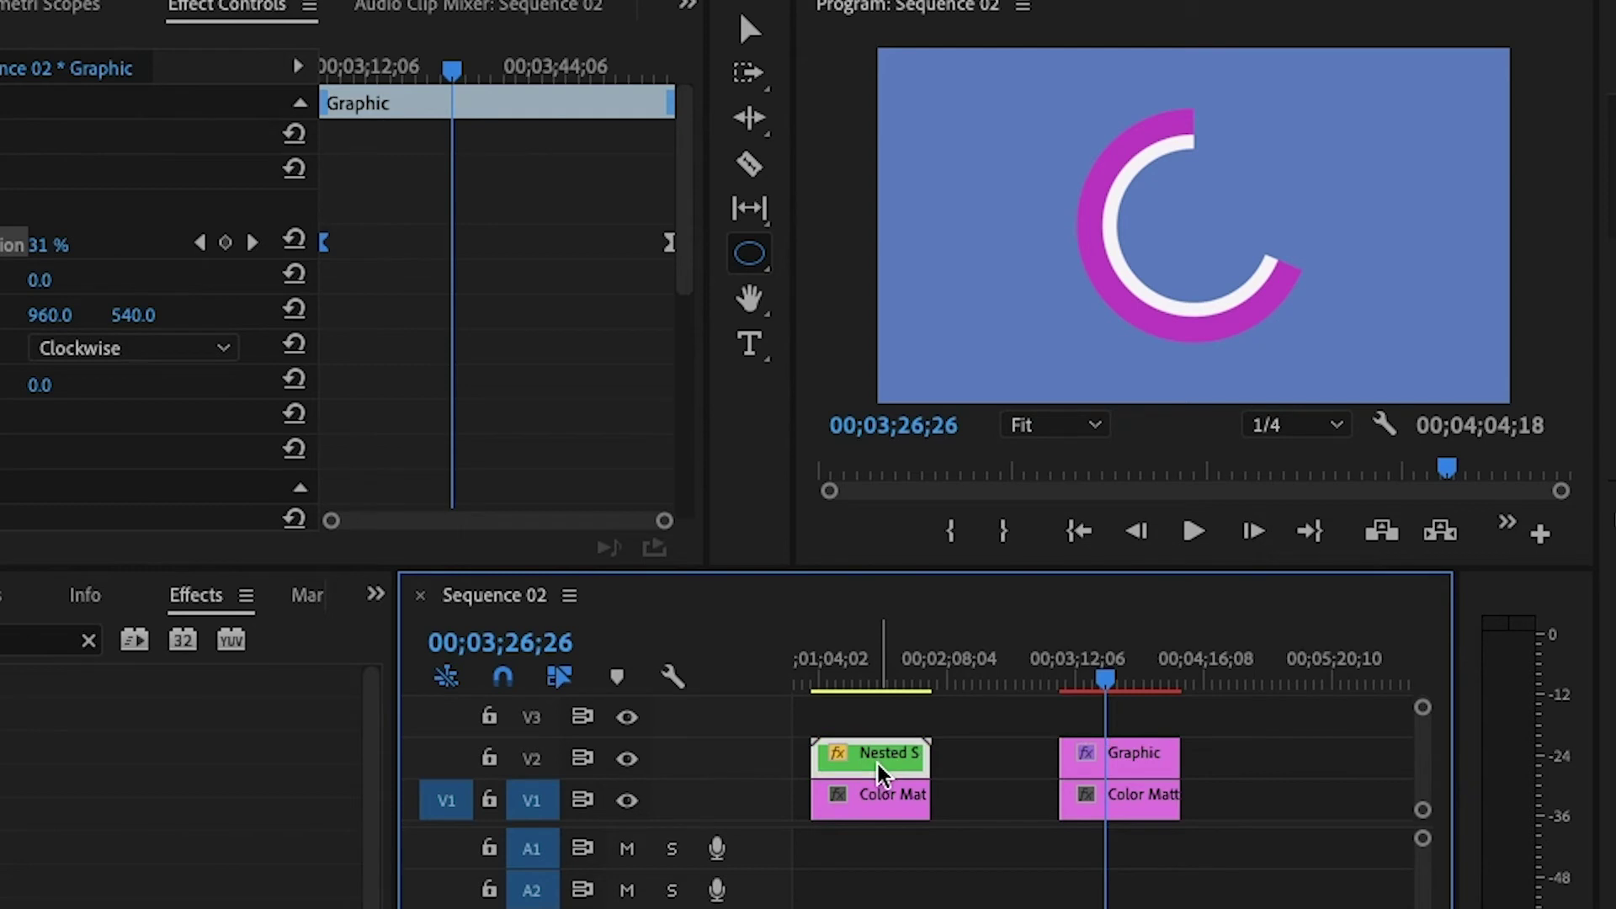
pyautogui.moveTo(880, 773); pyautogui.dragTo(1124, 731)
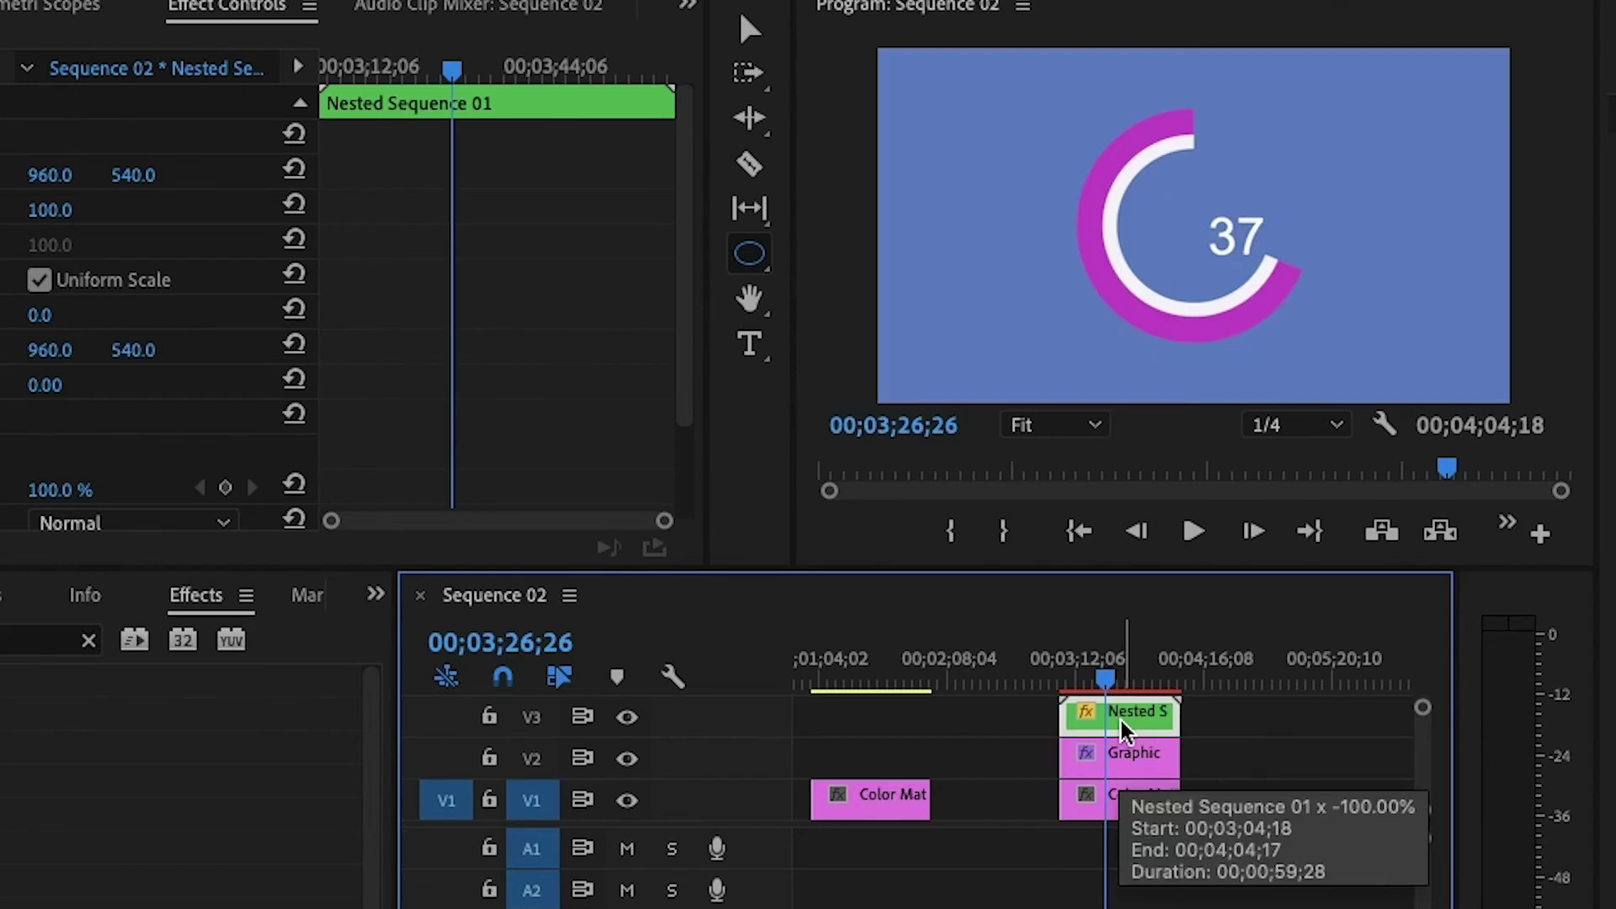
pyautogui.moveTo(1104, 680); pyautogui.dragTo(1077, 683)
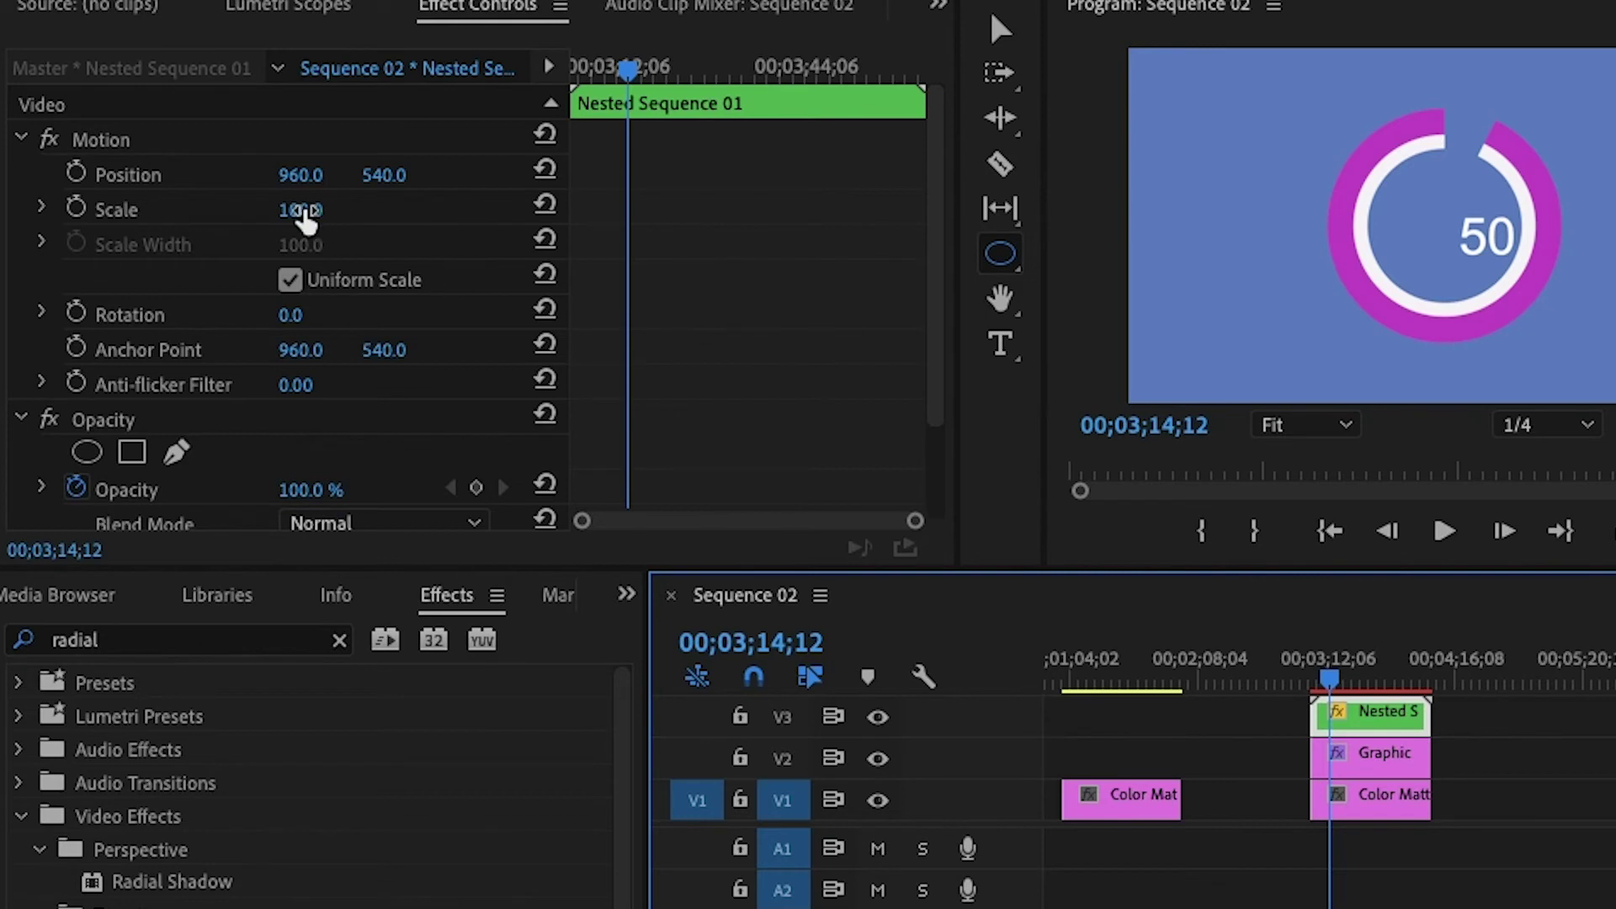
pyautogui.moveTo(300, 212); pyautogui.dragTo(165, 175)
pyautogui.moveTo(384, 175); pyautogui.dragTo(346, 175)
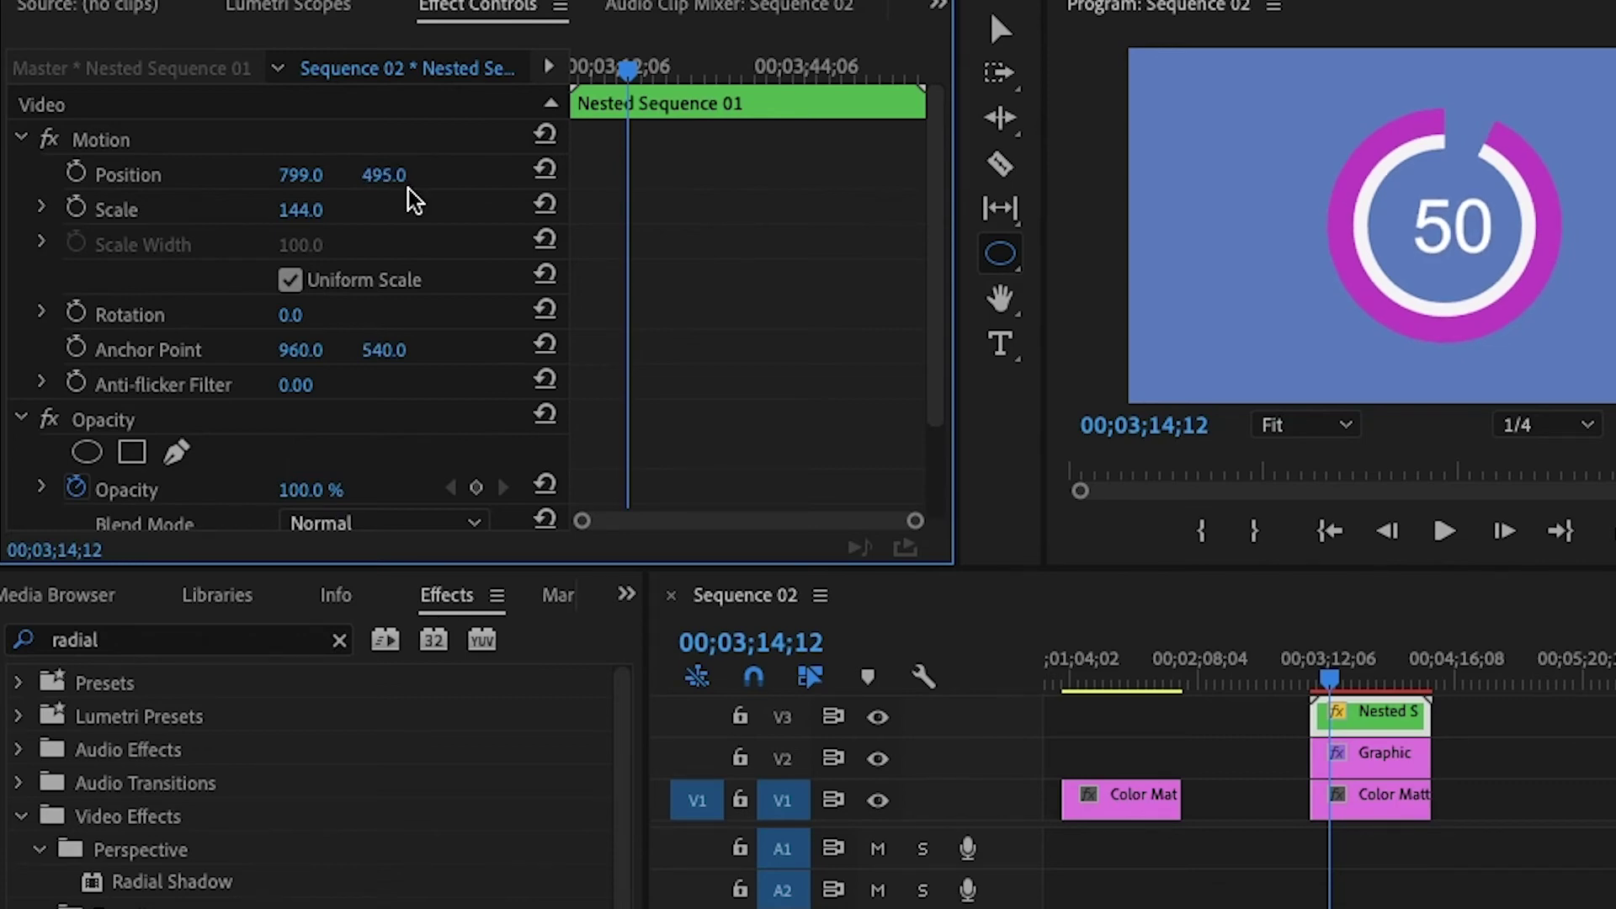
# - Play the combined countdown and circle timer from near its start to check the number's placement inside the rings
pyautogui.moveTo(1330, 680); pyautogui.dragTo(1315, 674)
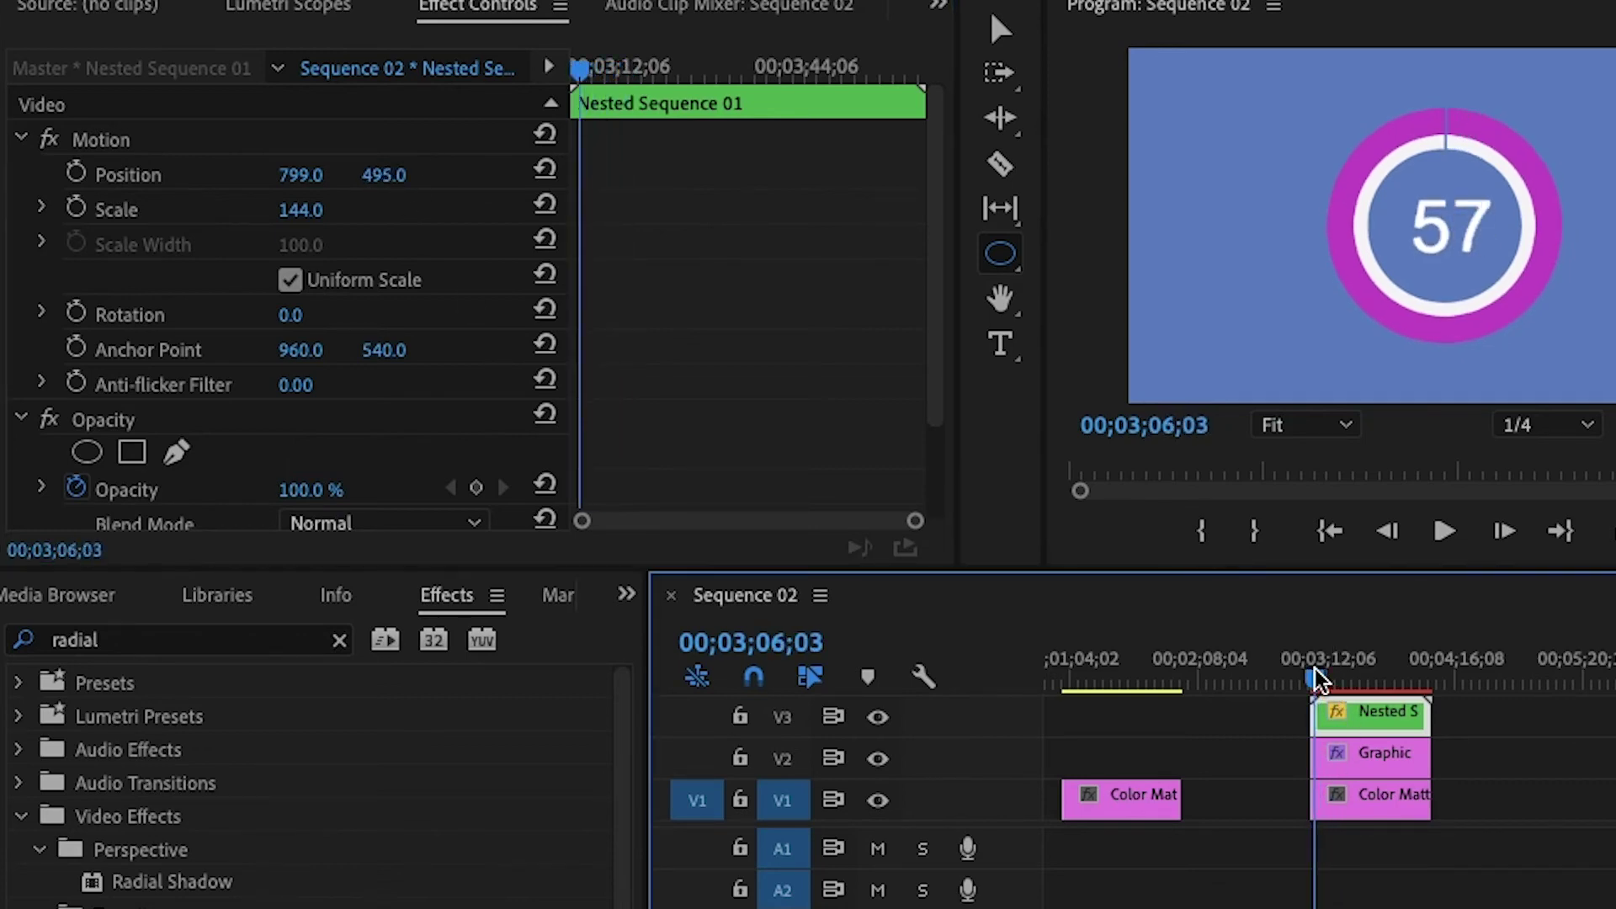
pyautogui.click(1445, 531)
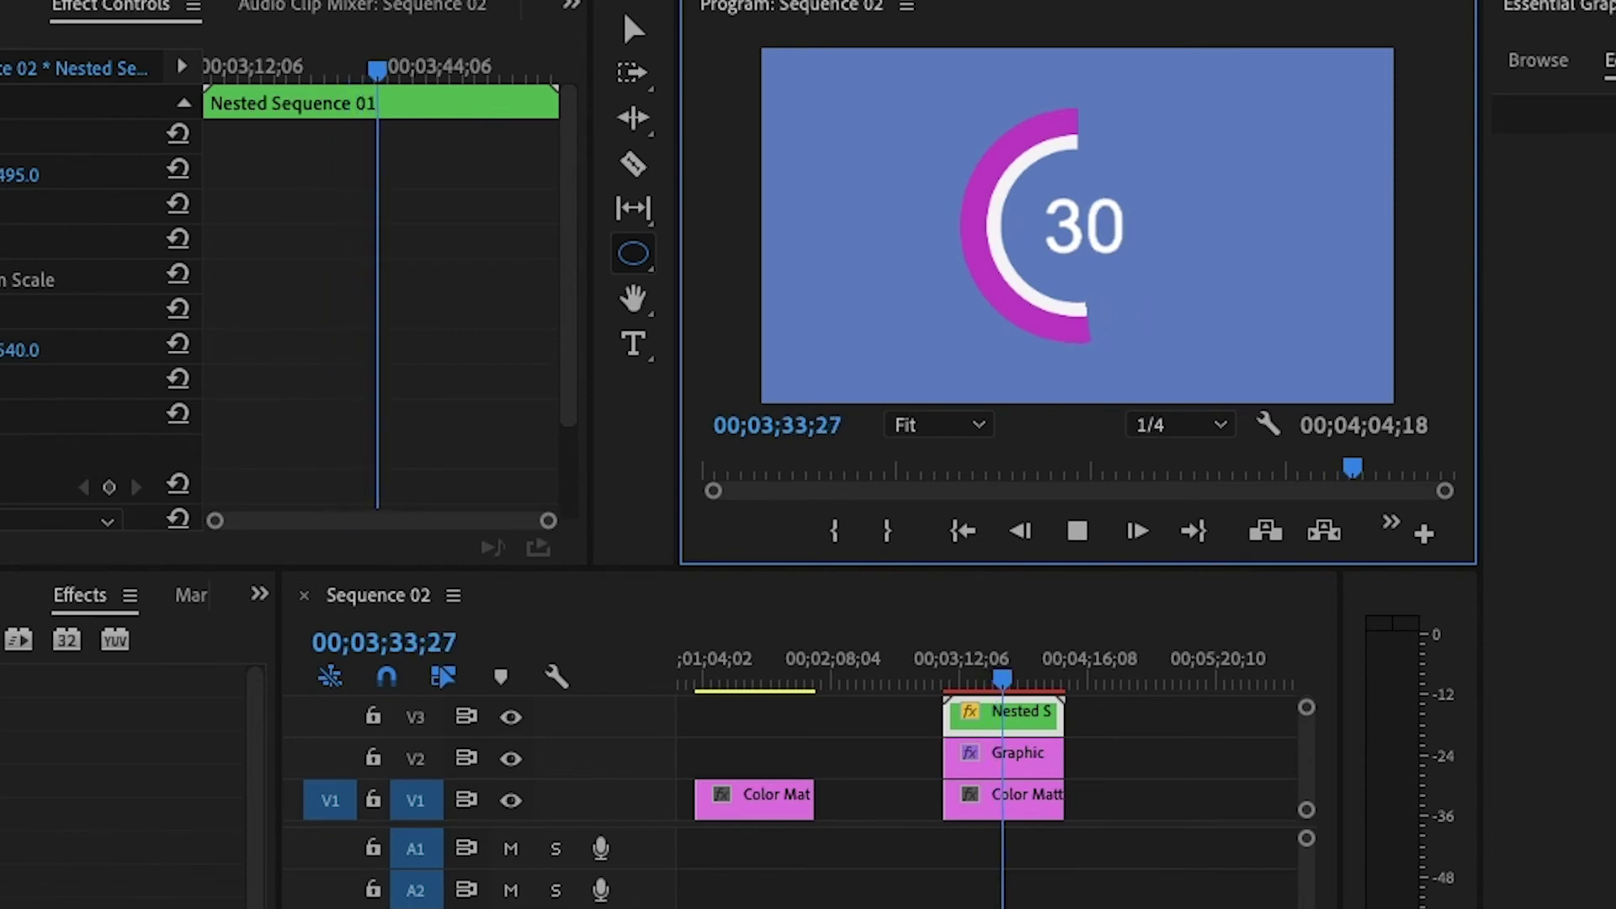
pyautogui.press('space')
pyautogui.scroll(1, 1101, 718)
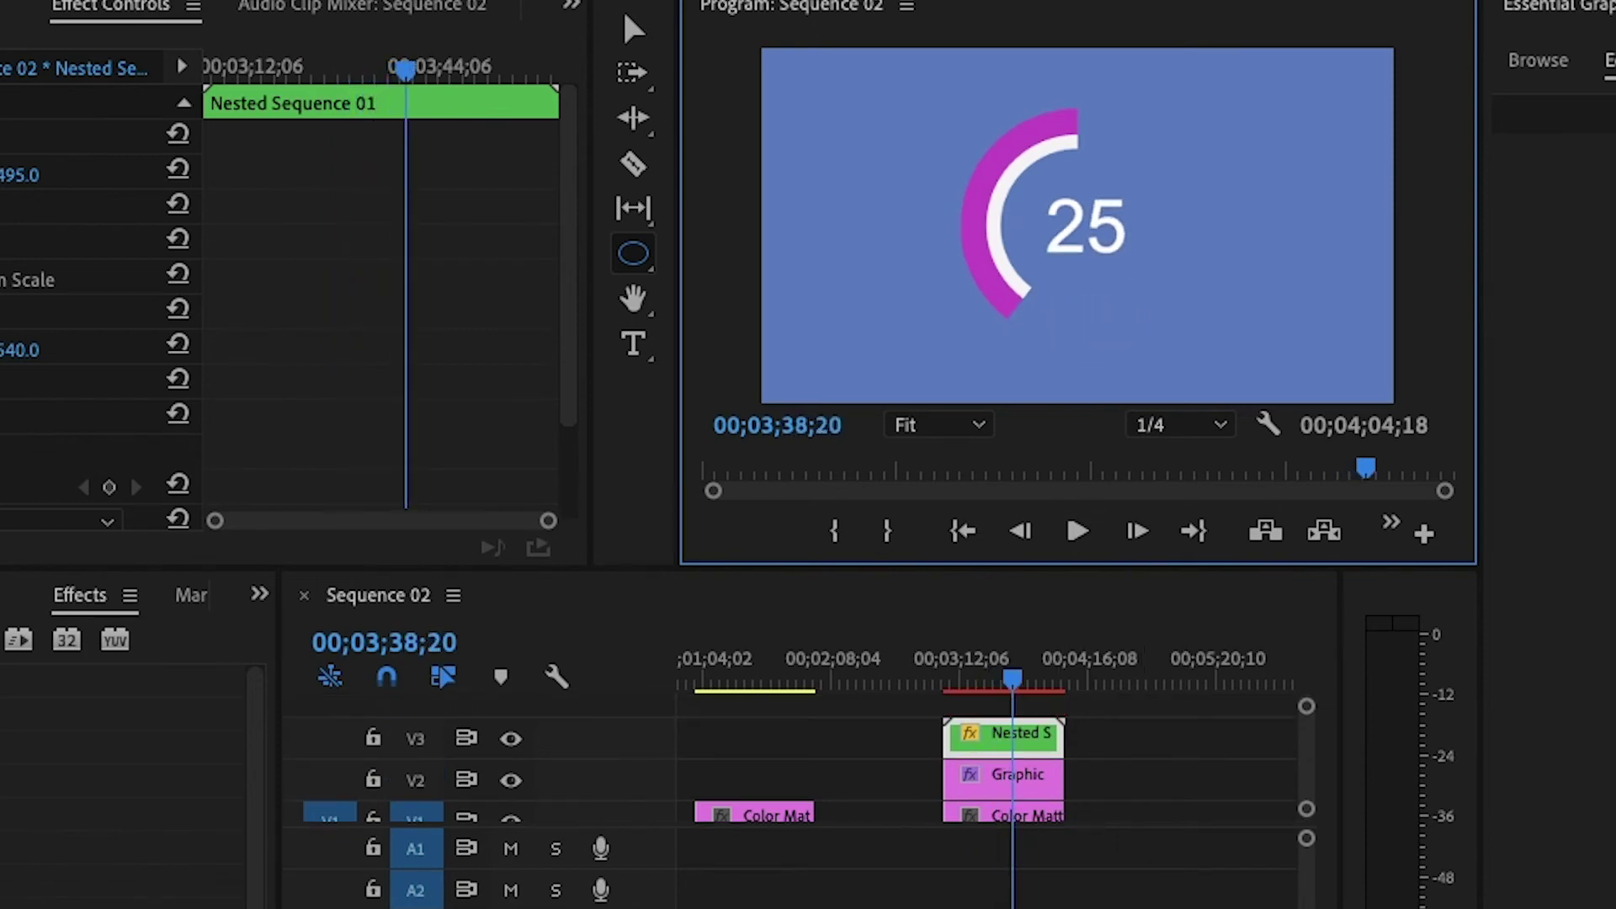
pyautogui.scroll(-1, 926, 757)
pyautogui.click(924, 671)
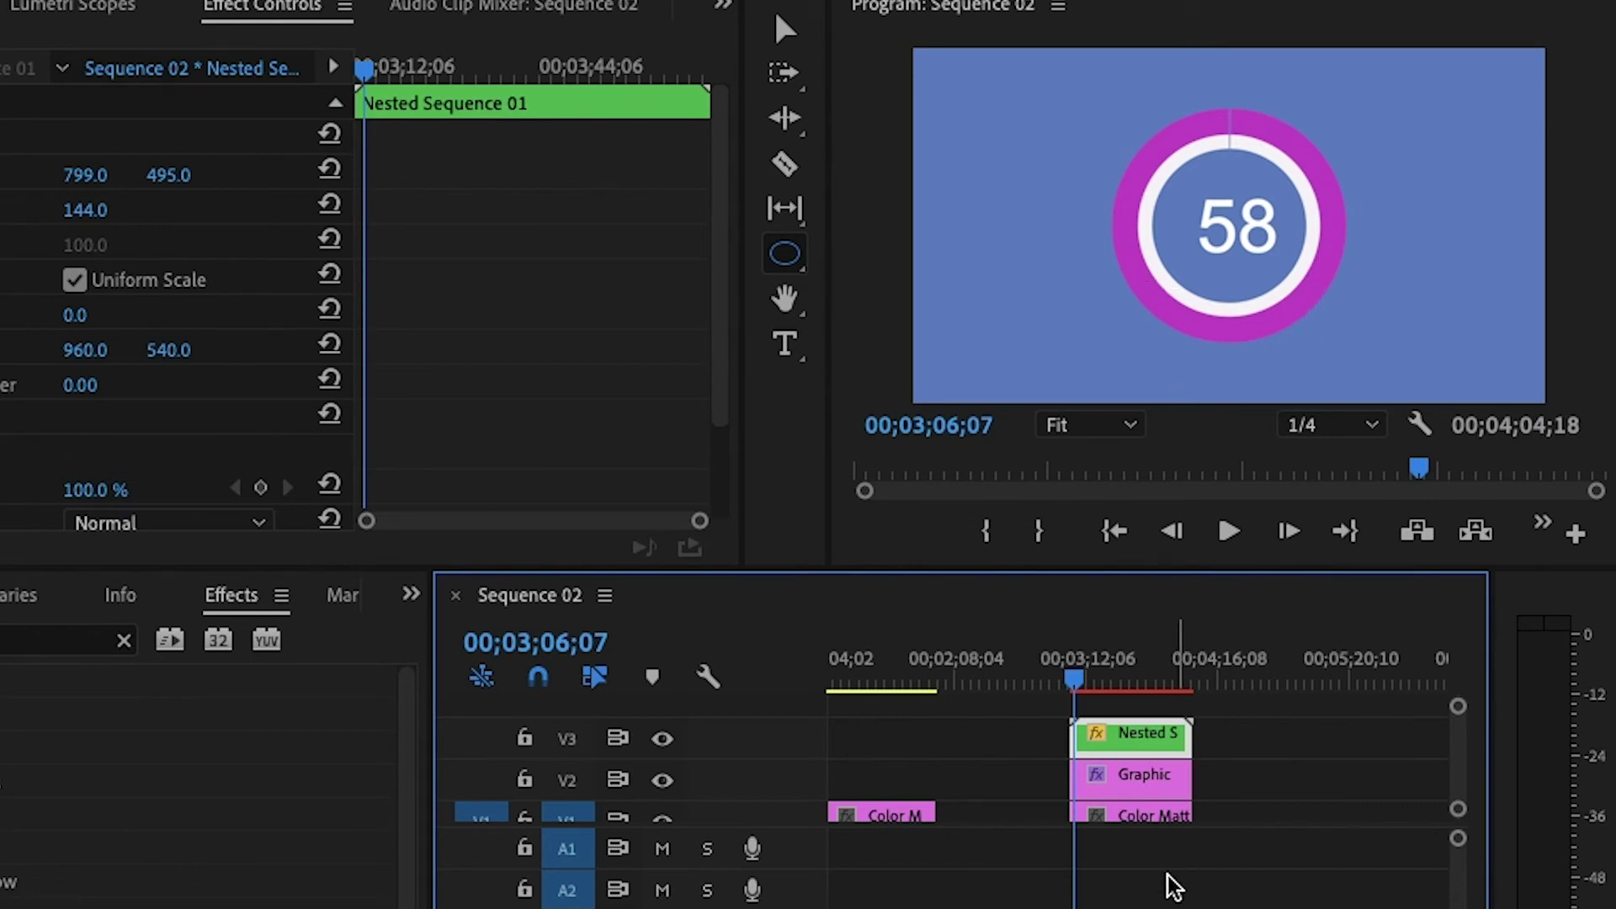
pyautogui.press('=')
pyautogui.press('=')
pyautogui.press('=')
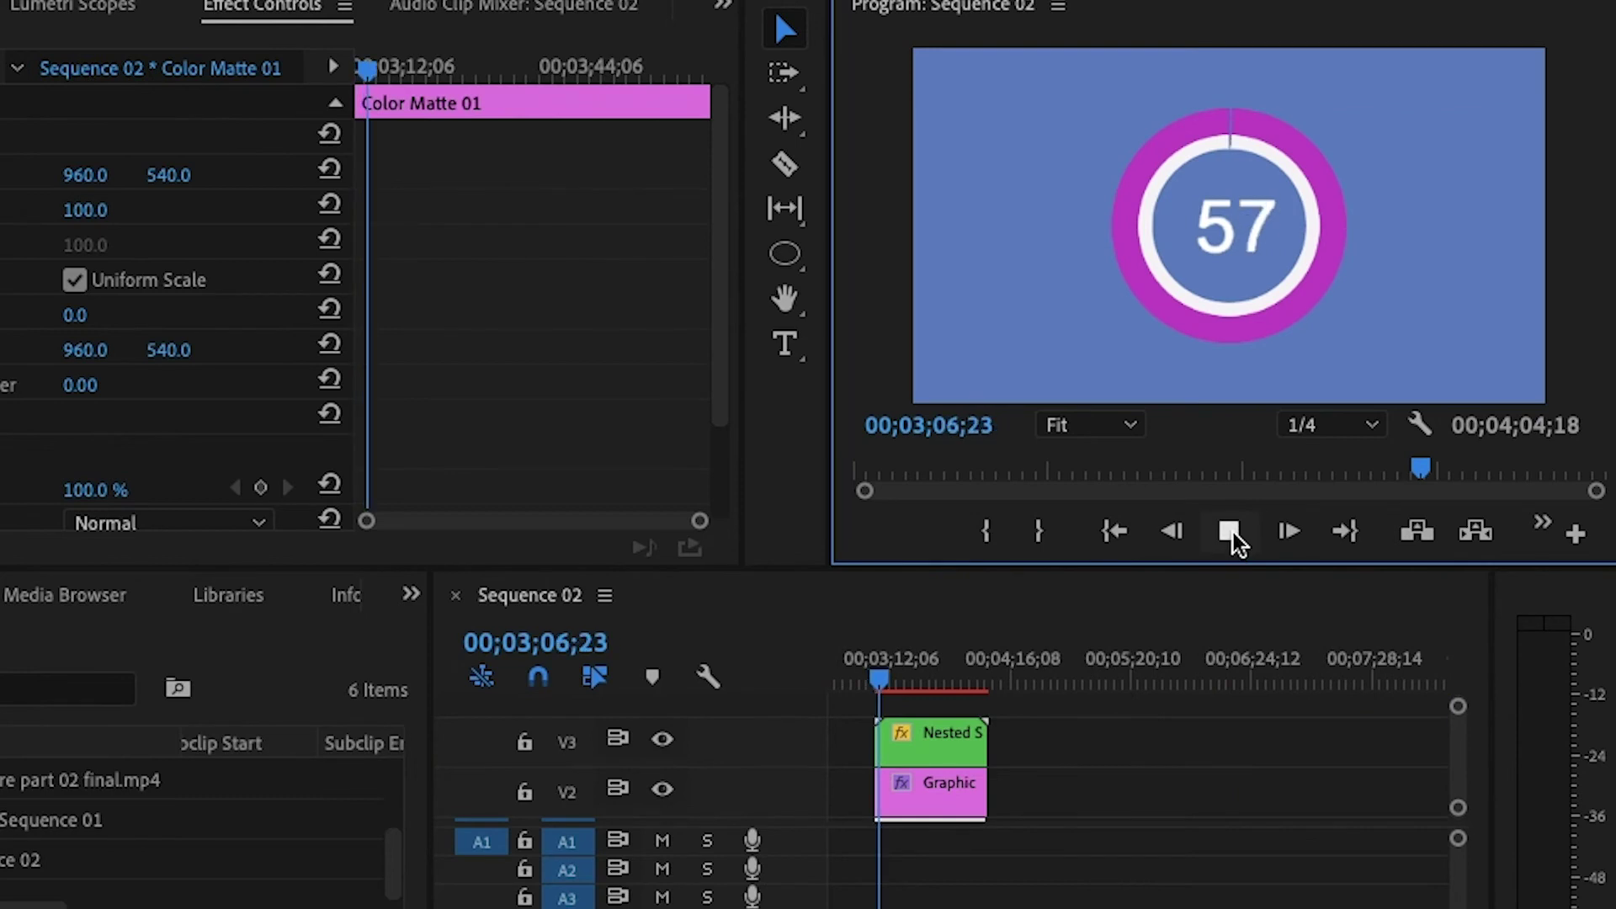
pyautogui.click(1230, 531)
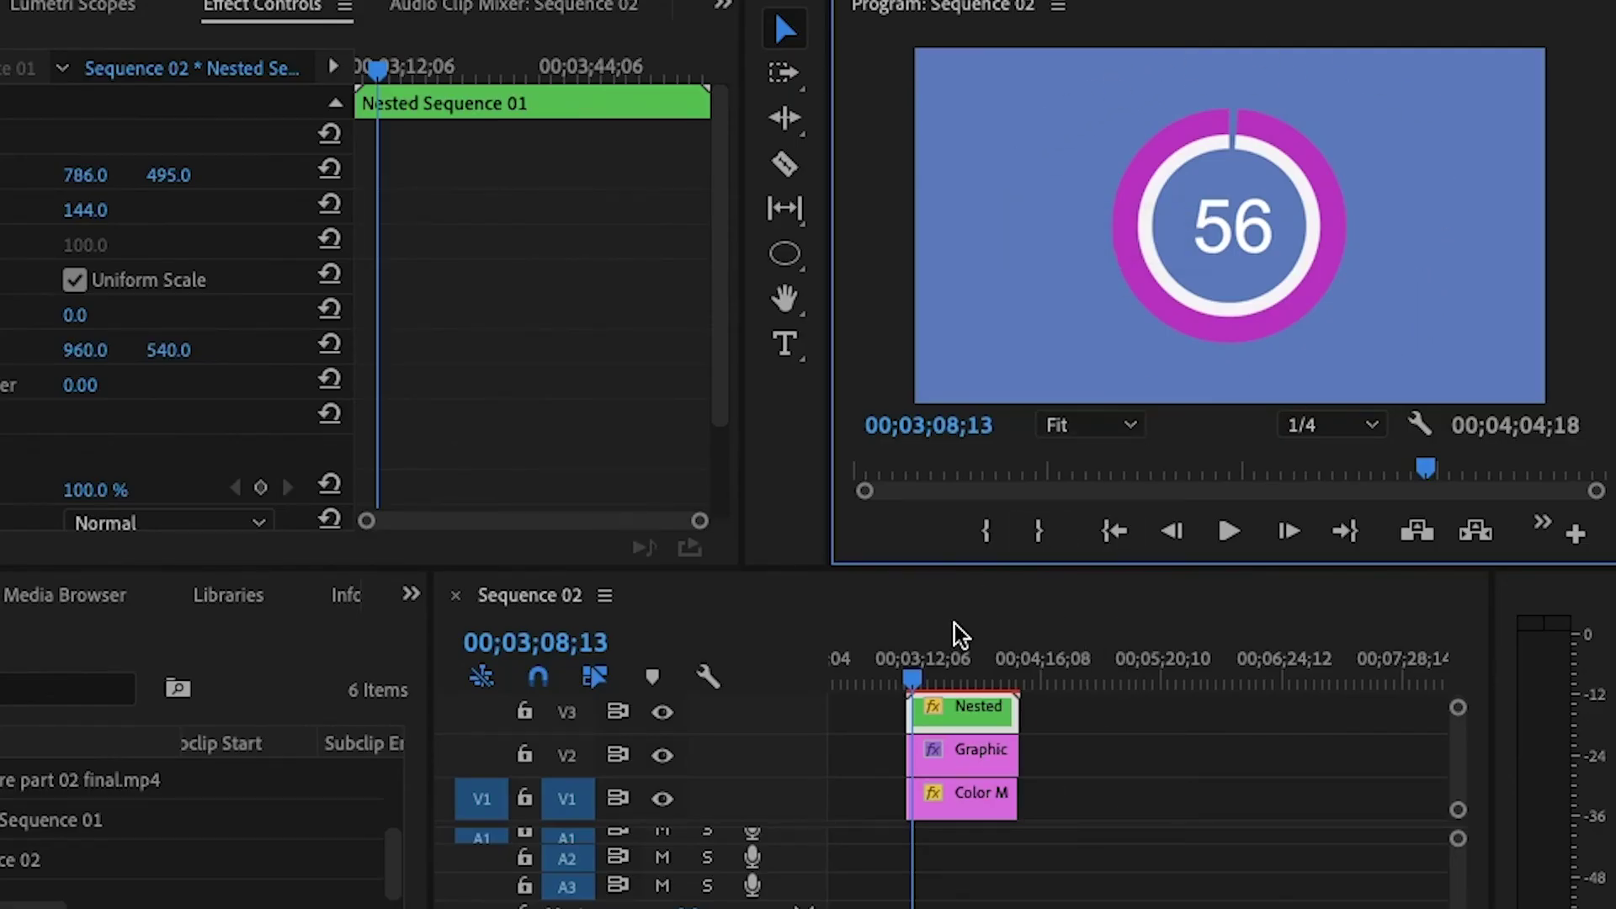
# - Hide the V1 background track and mark the sequence In point at the start of the timer clips, 00;03;04;18
pyautogui.click(662, 800)
pyautogui.moveTo(913, 678)
pyautogui.mouseDown()
pyautogui.moveTo(980, 680)
pyautogui.moveTo(925, 680)
pyautogui.mouseUp()
pyautogui.moveTo(1444, 908); pyautogui.dragTo(1162, 908)
pyautogui.click(1090, 686)
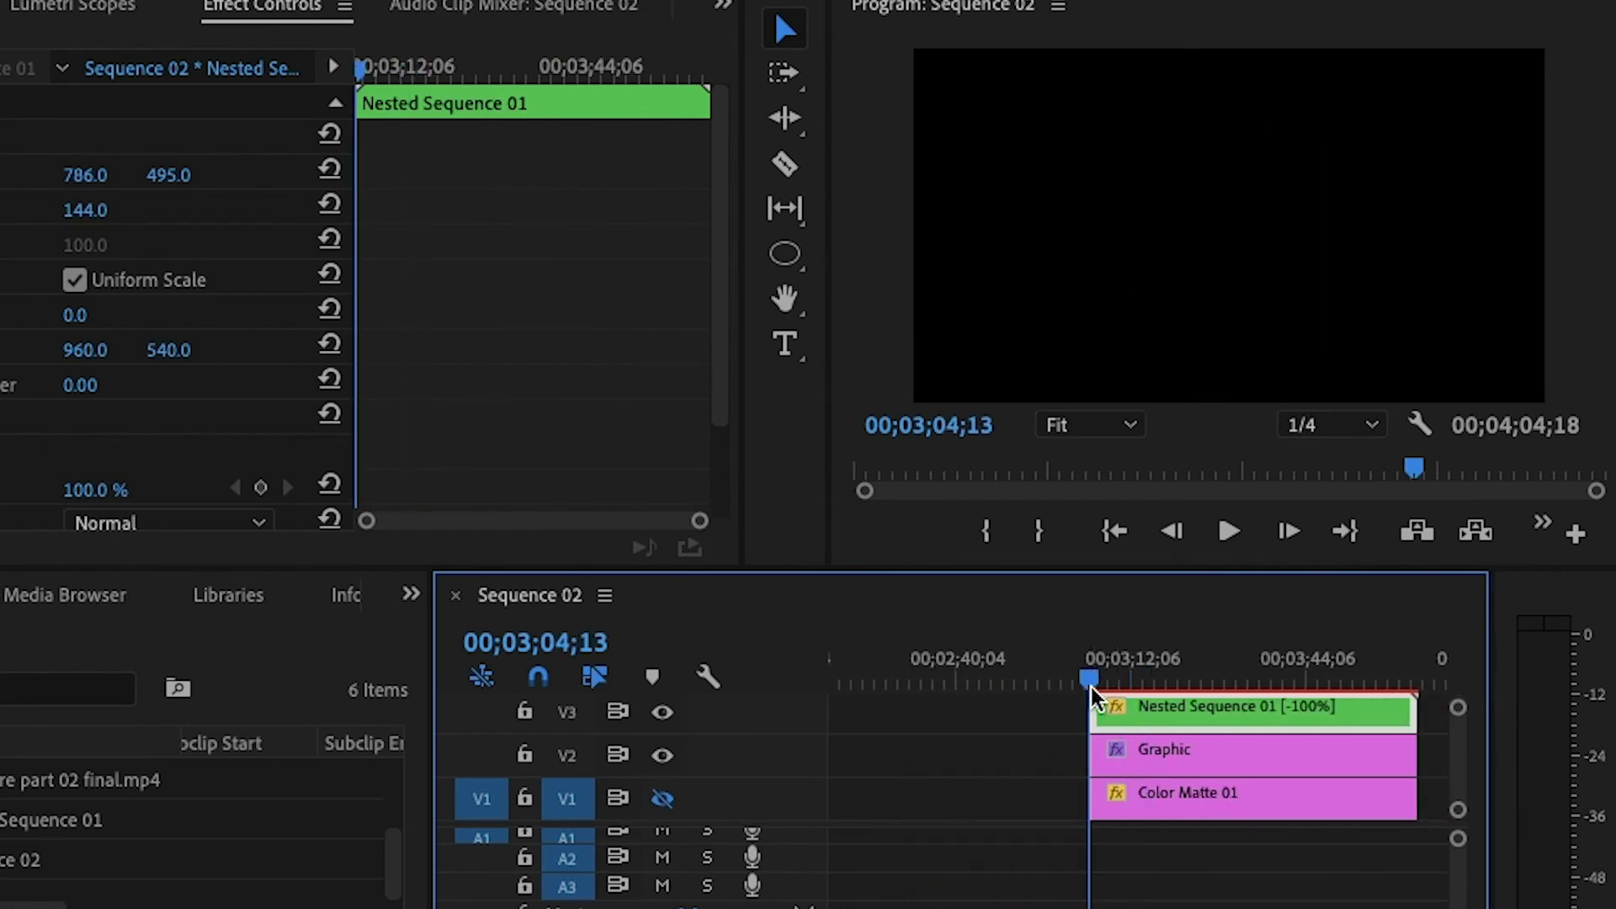
pyautogui.click(1294, 535)
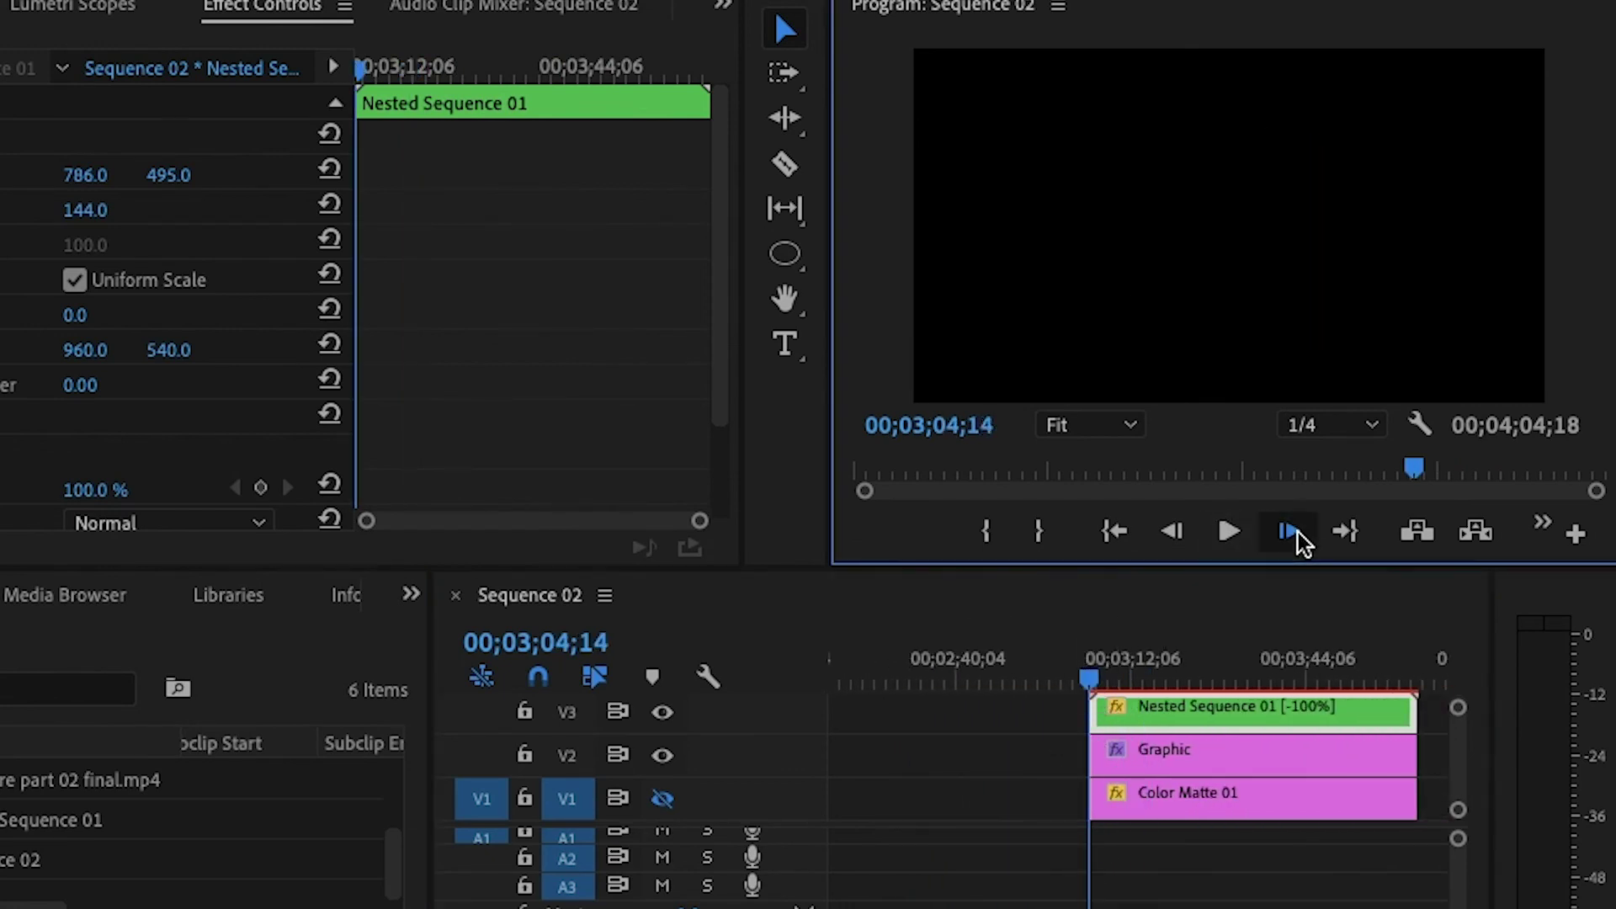
pyautogui.press('i')
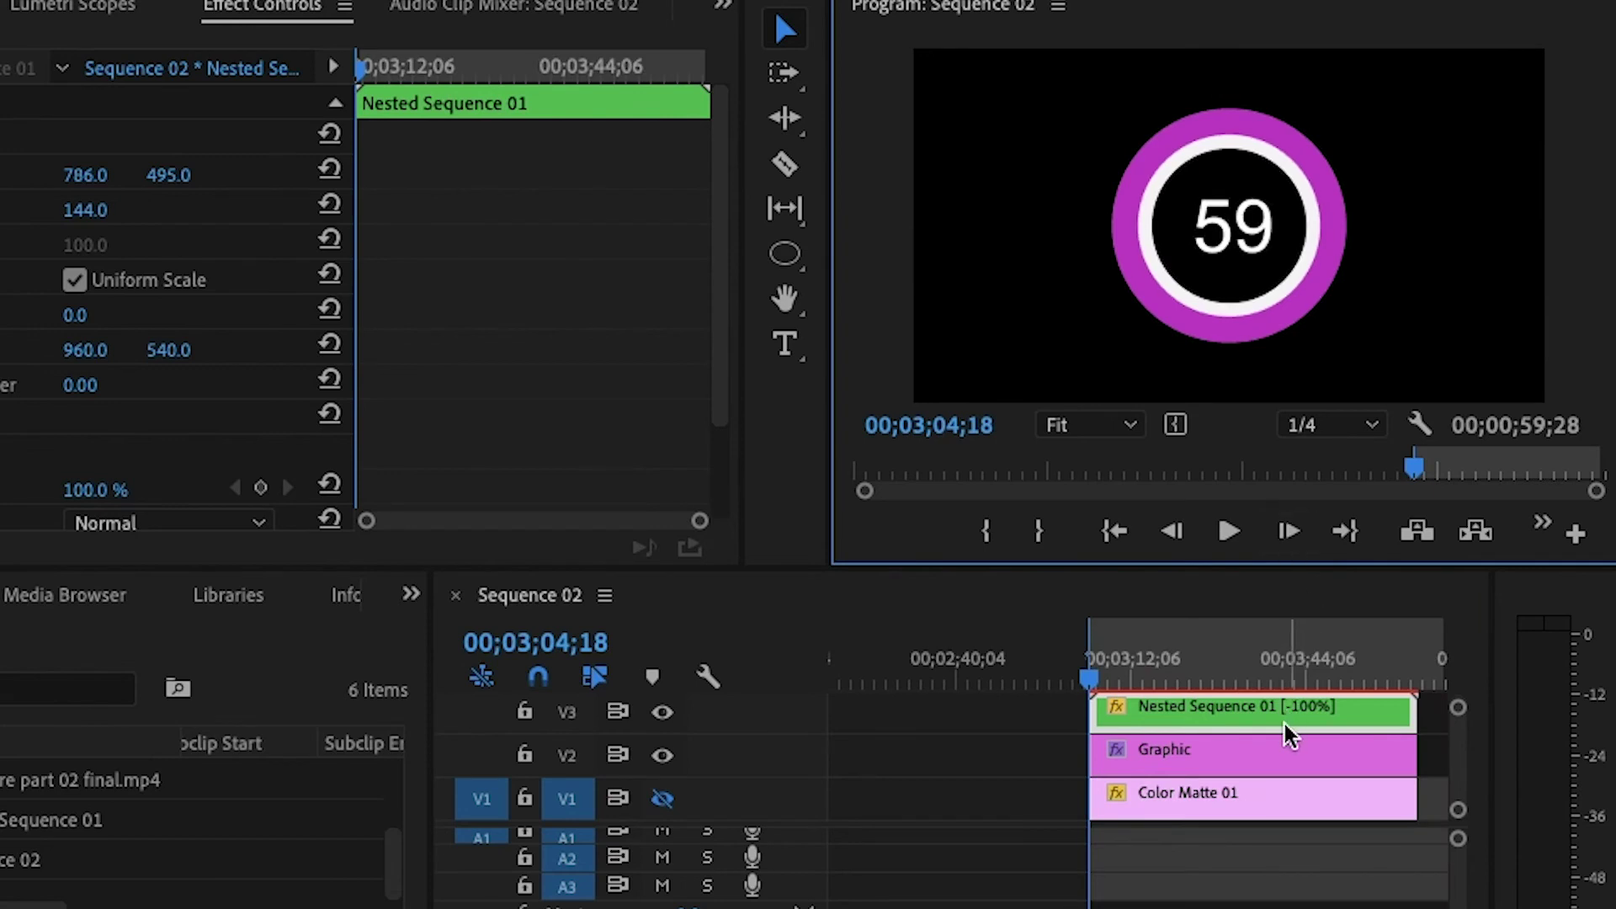
# - Step the playhead to the end of the timer clips and mark the sequence Out point at 00;04;04;03
pyautogui.scroll(-3, 1284, 724)
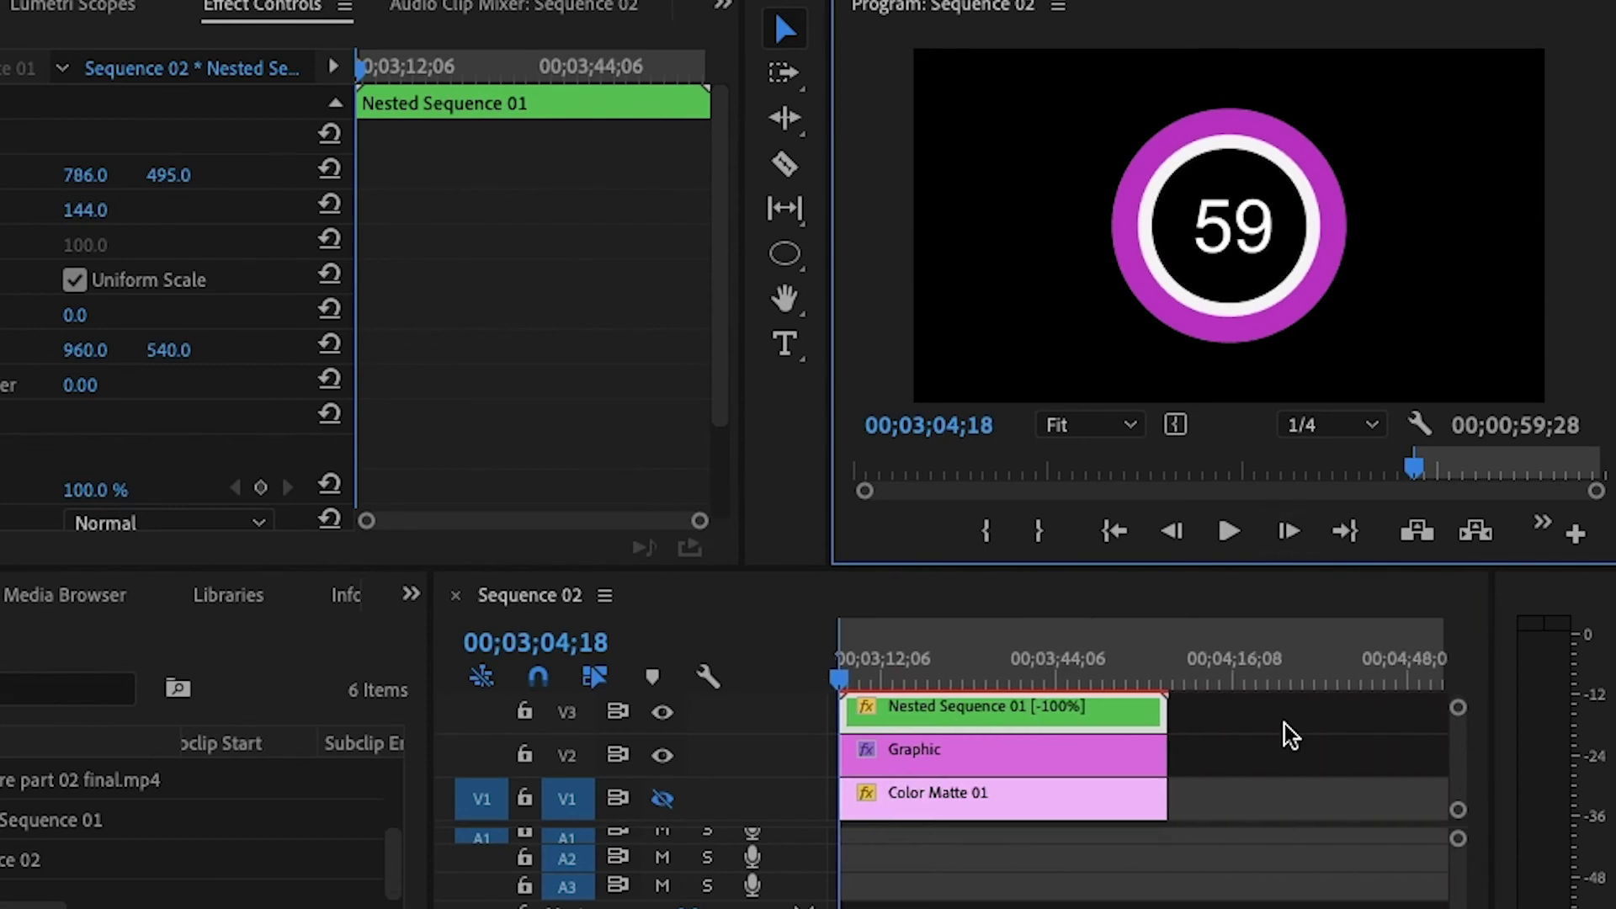
pyautogui.scroll(1, 1326, 748)
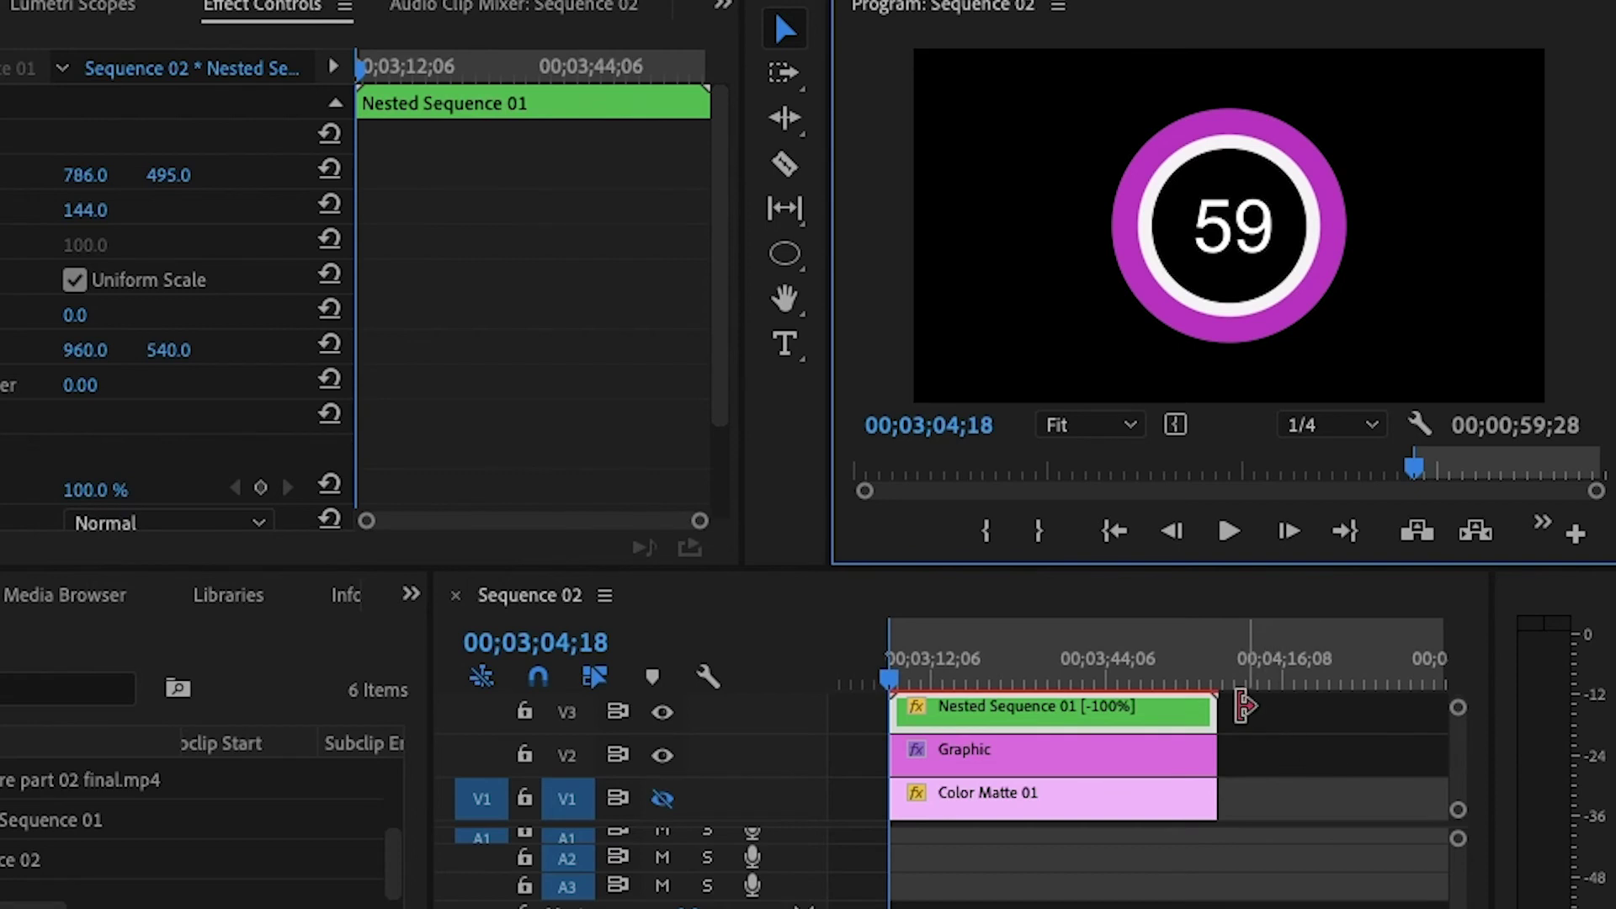
pyautogui.click(1217, 687)
pyautogui.moveTo(1209, 680); pyautogui.dragTo(1212, 679)
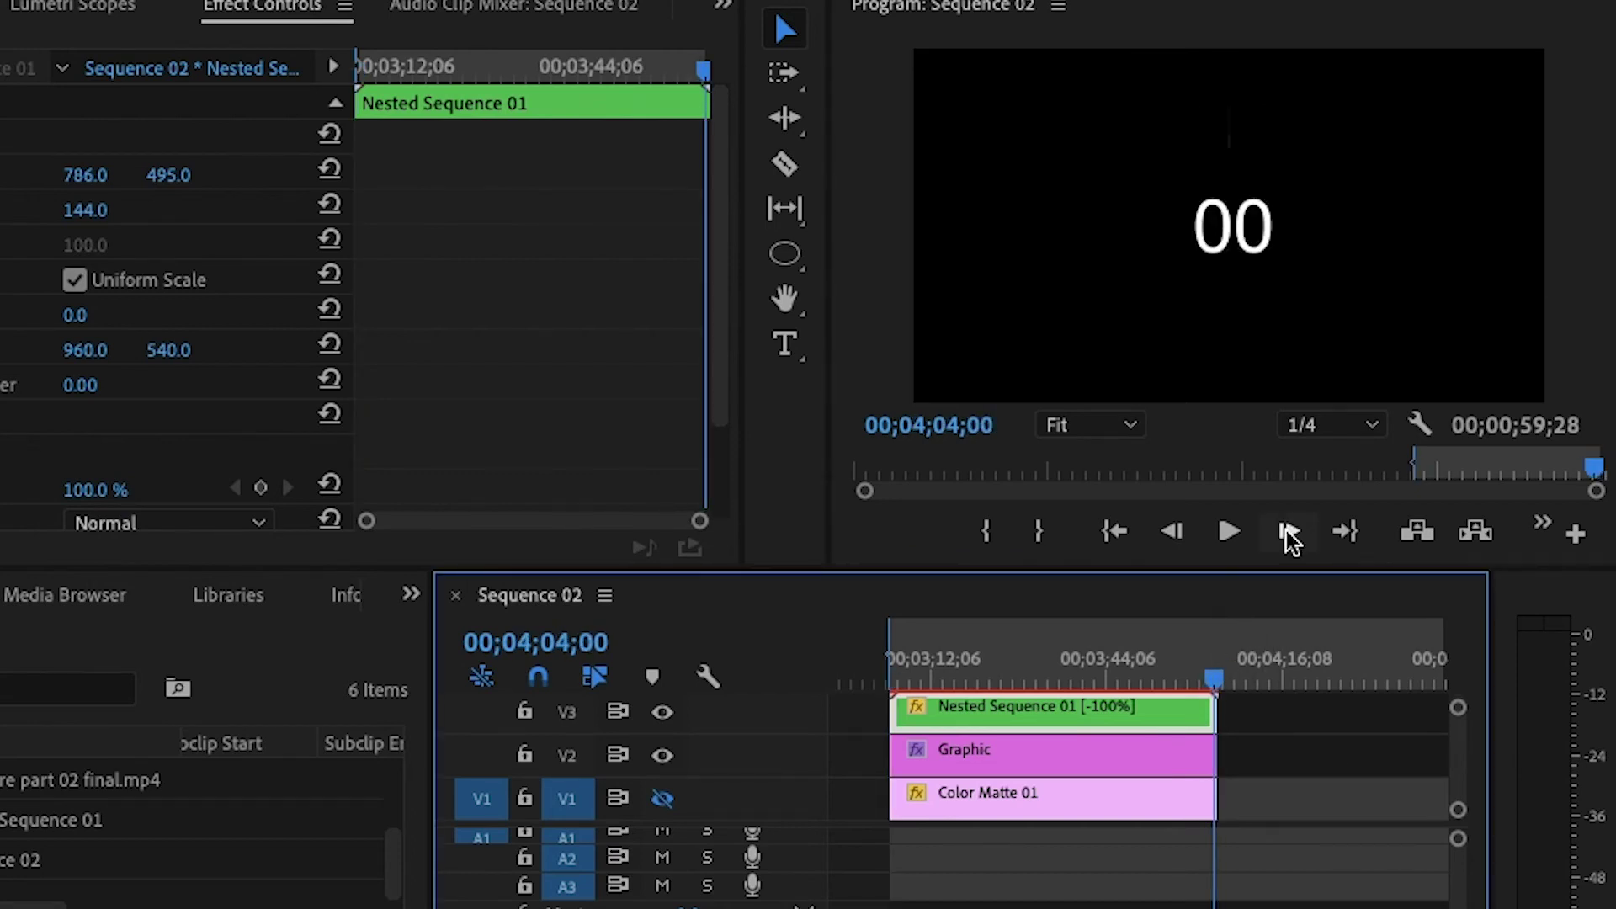
pyautogui.click(1185, 535)
pyautogui.click(1185, 535)
pyautogui.click(1187, 537)
pyautogui.click(1187, 537)
pyautogui.click(1187, 532)
pyautogui.click(1186, 532)
pyautogui.click(1186, 532)
pyautogui.click(1186, 532)
pyautogui.click(1187, 532)
pyautogui.click(1186, 532)
pyautogui.click(1186, 532)
pyautogui.click(1186, 532)
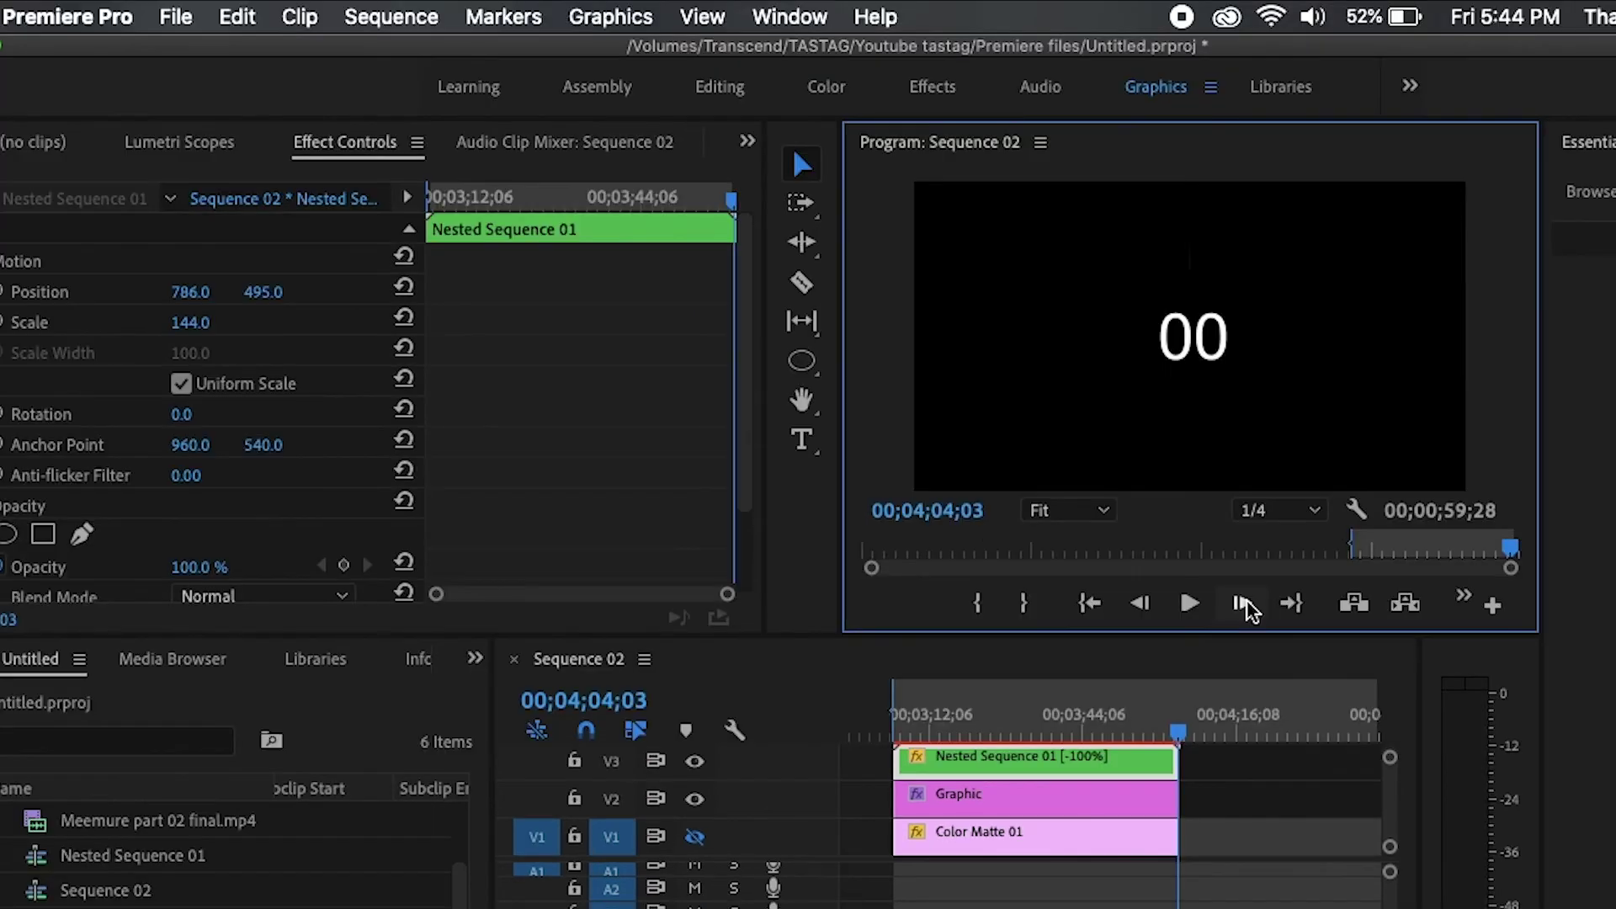
pyautogui.press('o')
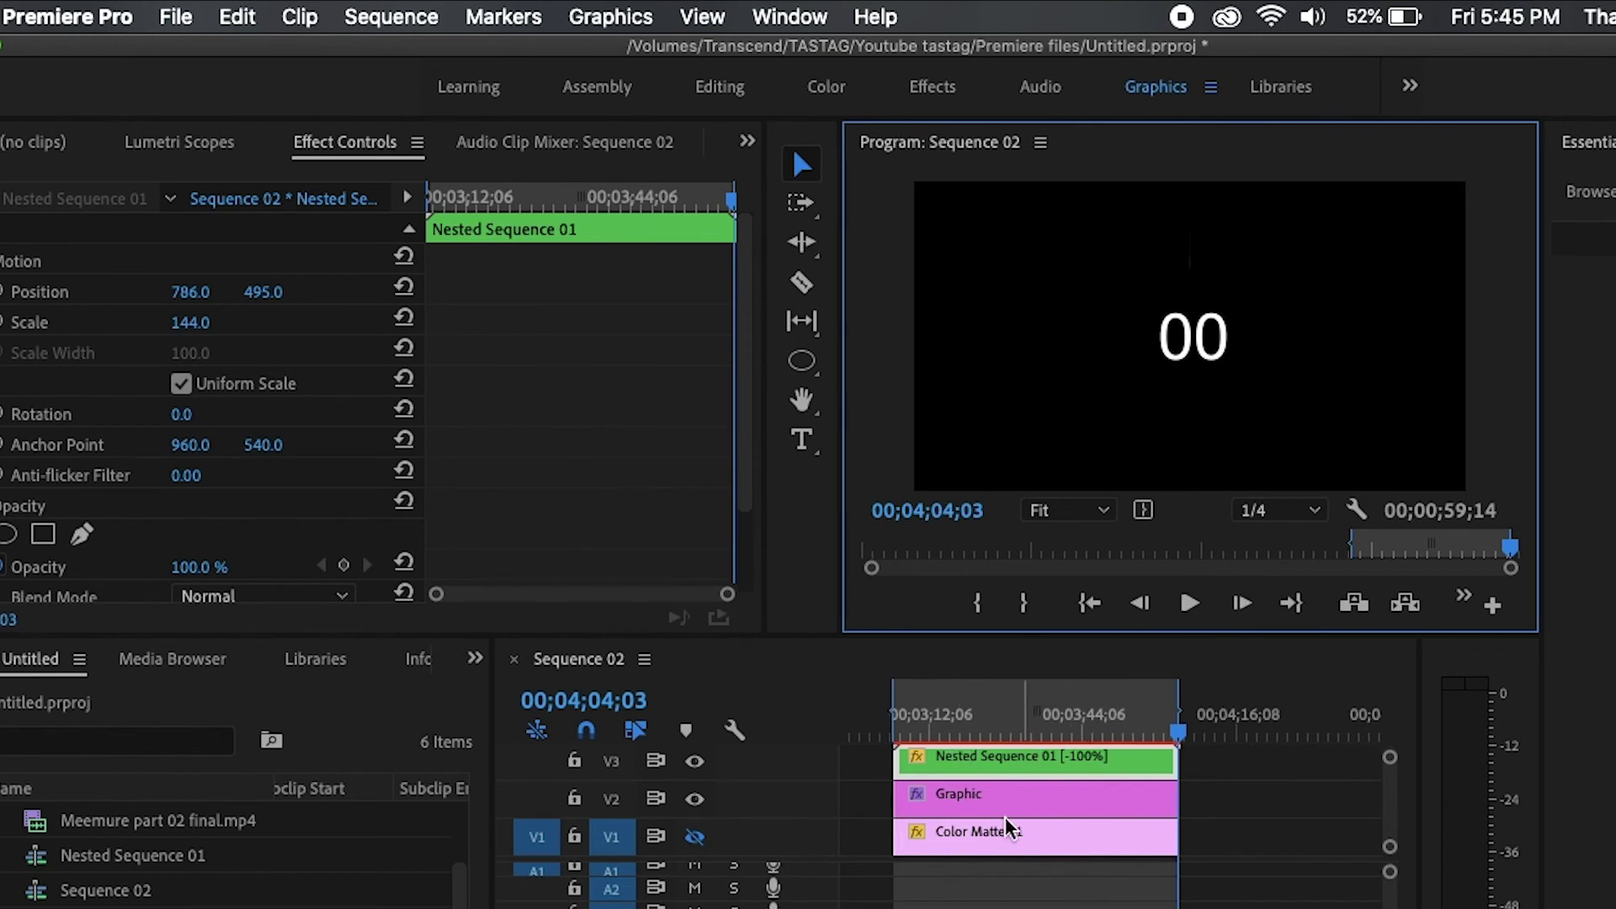
# - Open the media export settings for Sequence 02 and choose the QuickTime format with the Apple ProRes 4444 with alpha preset
pyautogui.click(179, 18)
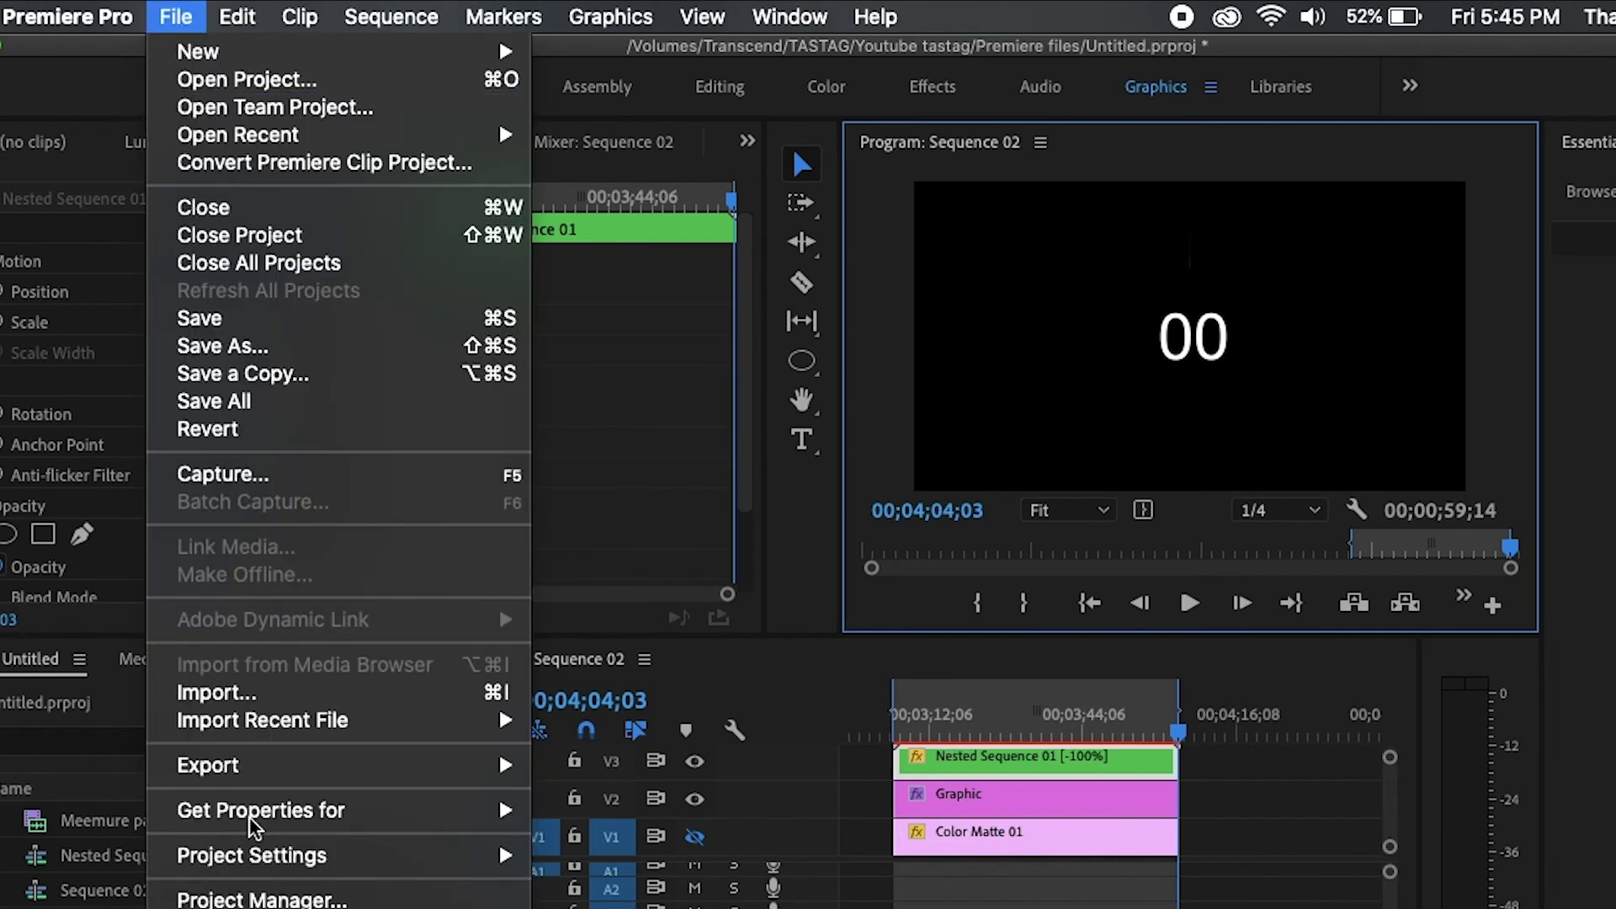
pyautogui.click(589, 710)
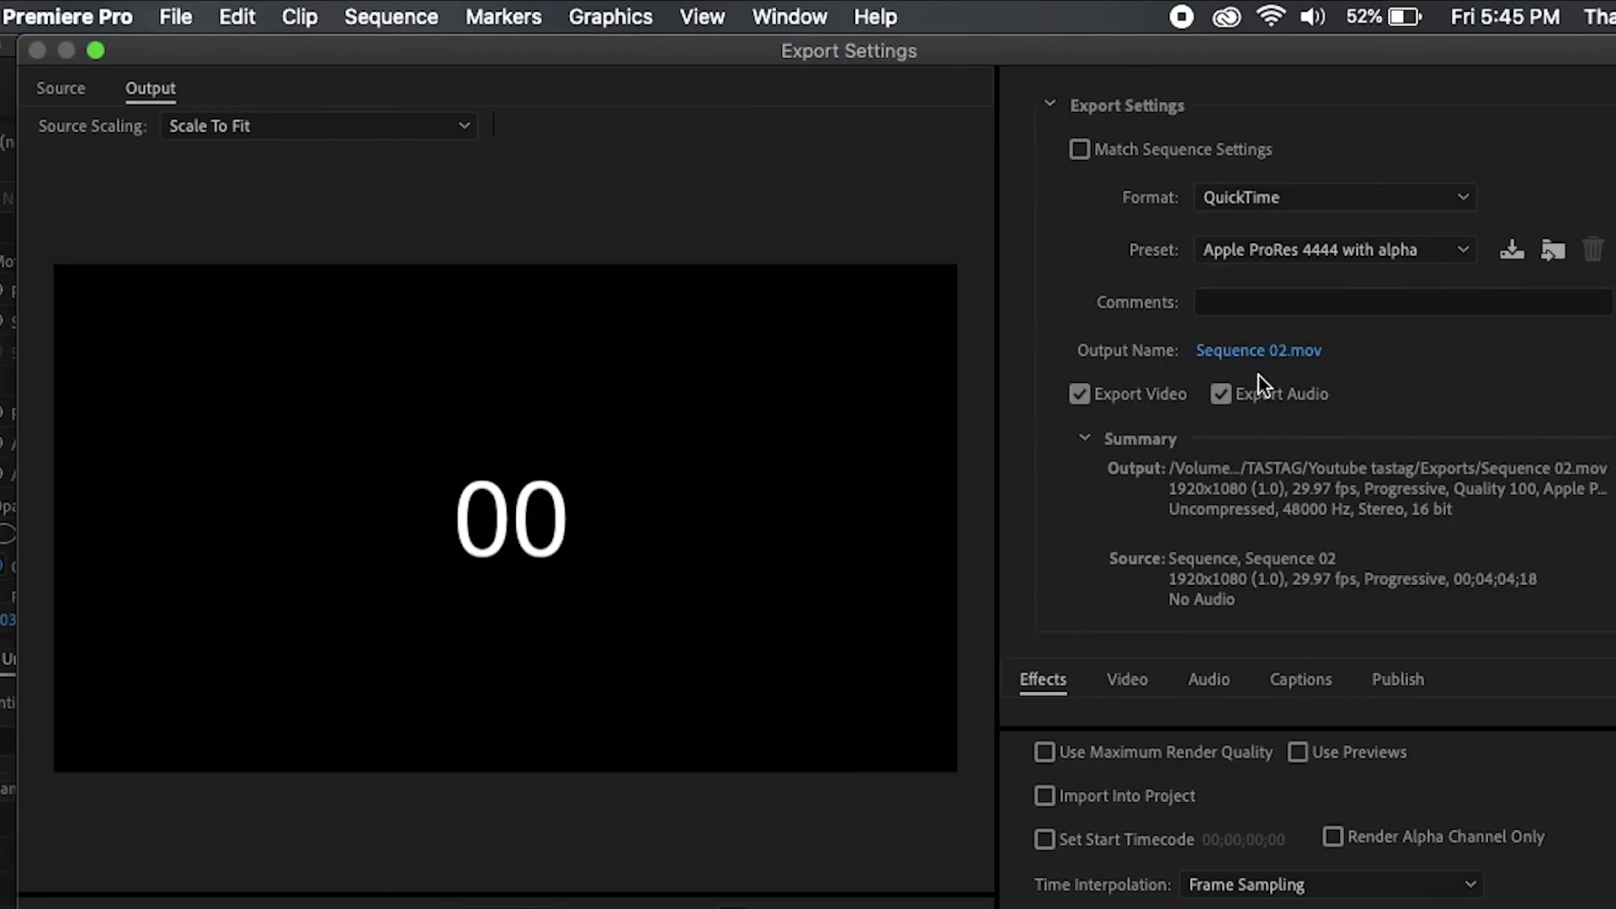
pyautogui.click(1335, 197)
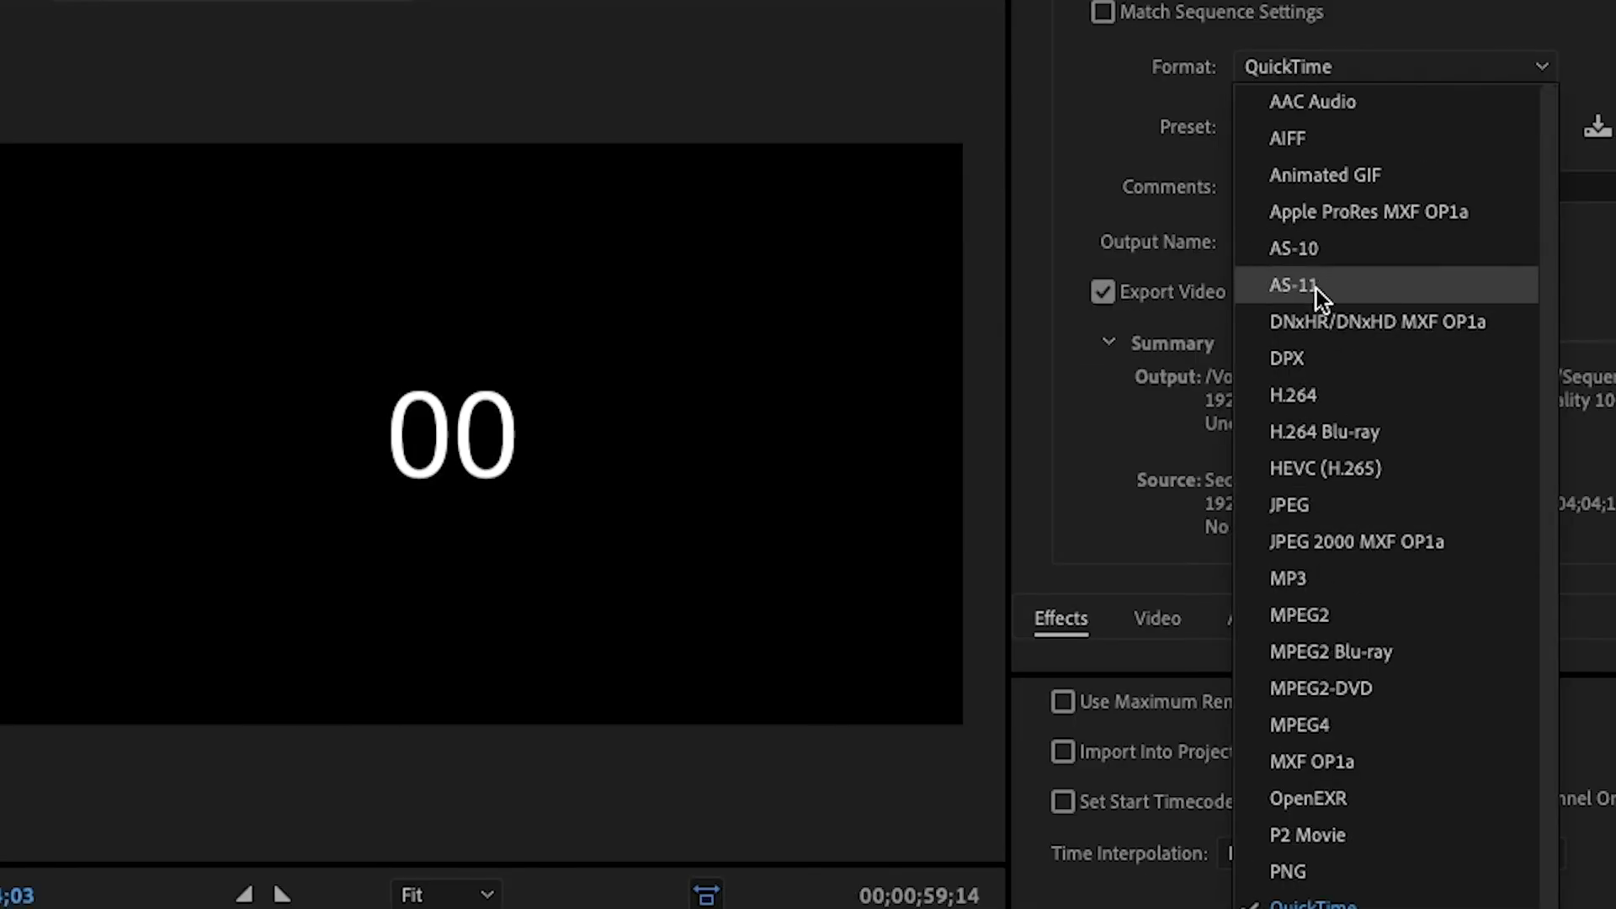
pyautogui.click(1332, 396)
pyautogui.click(1346, 75)
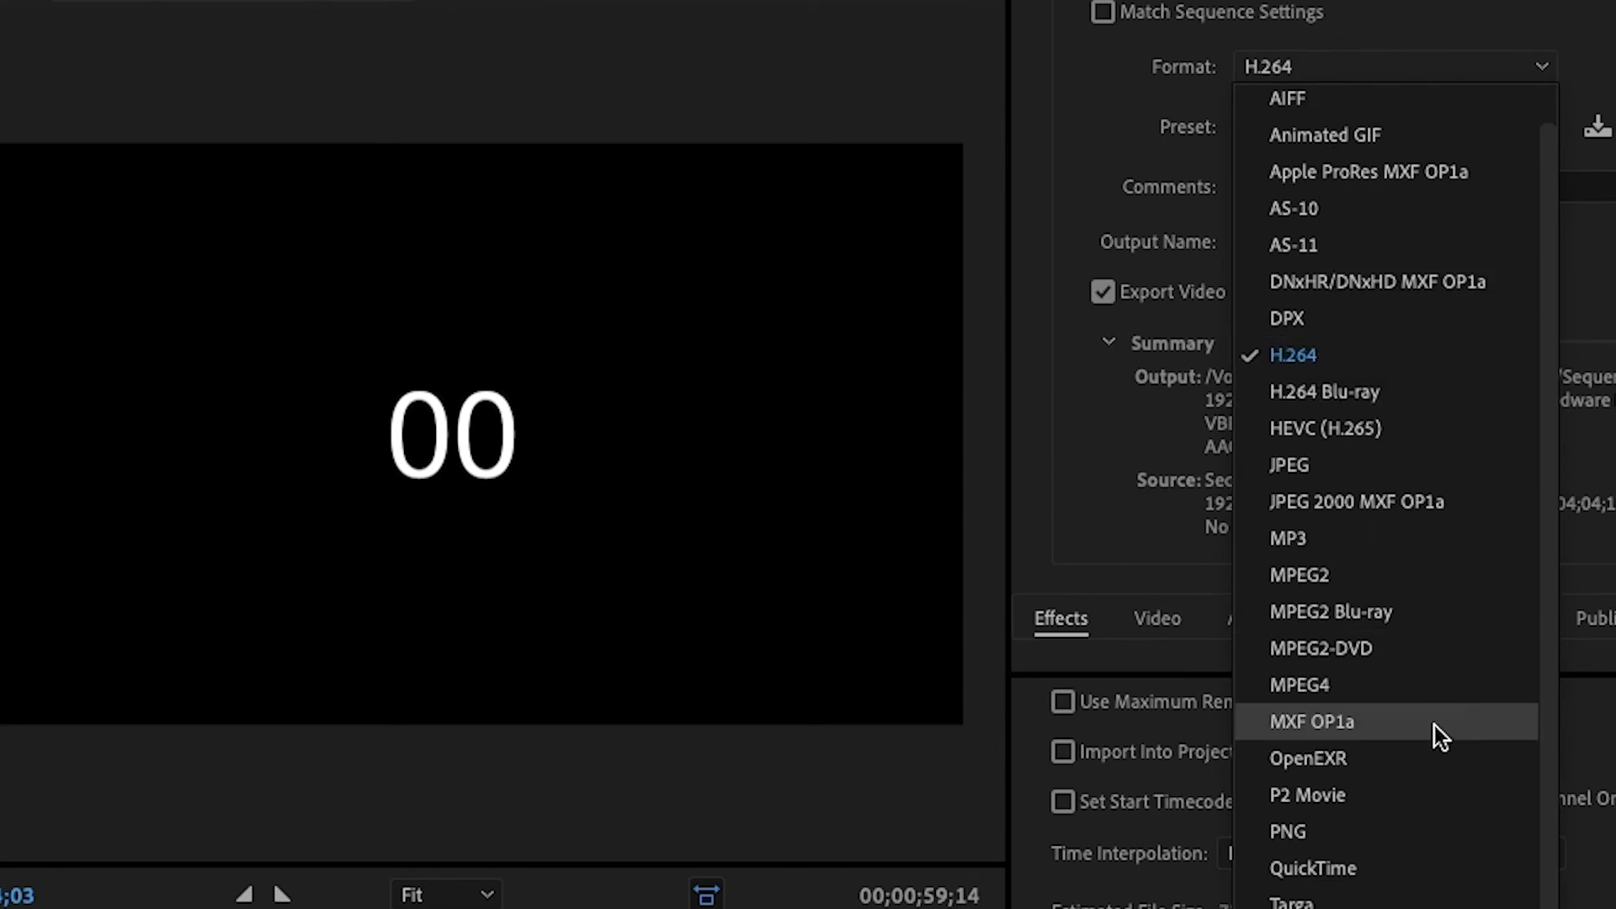
pyautogui.click(1391, 863)
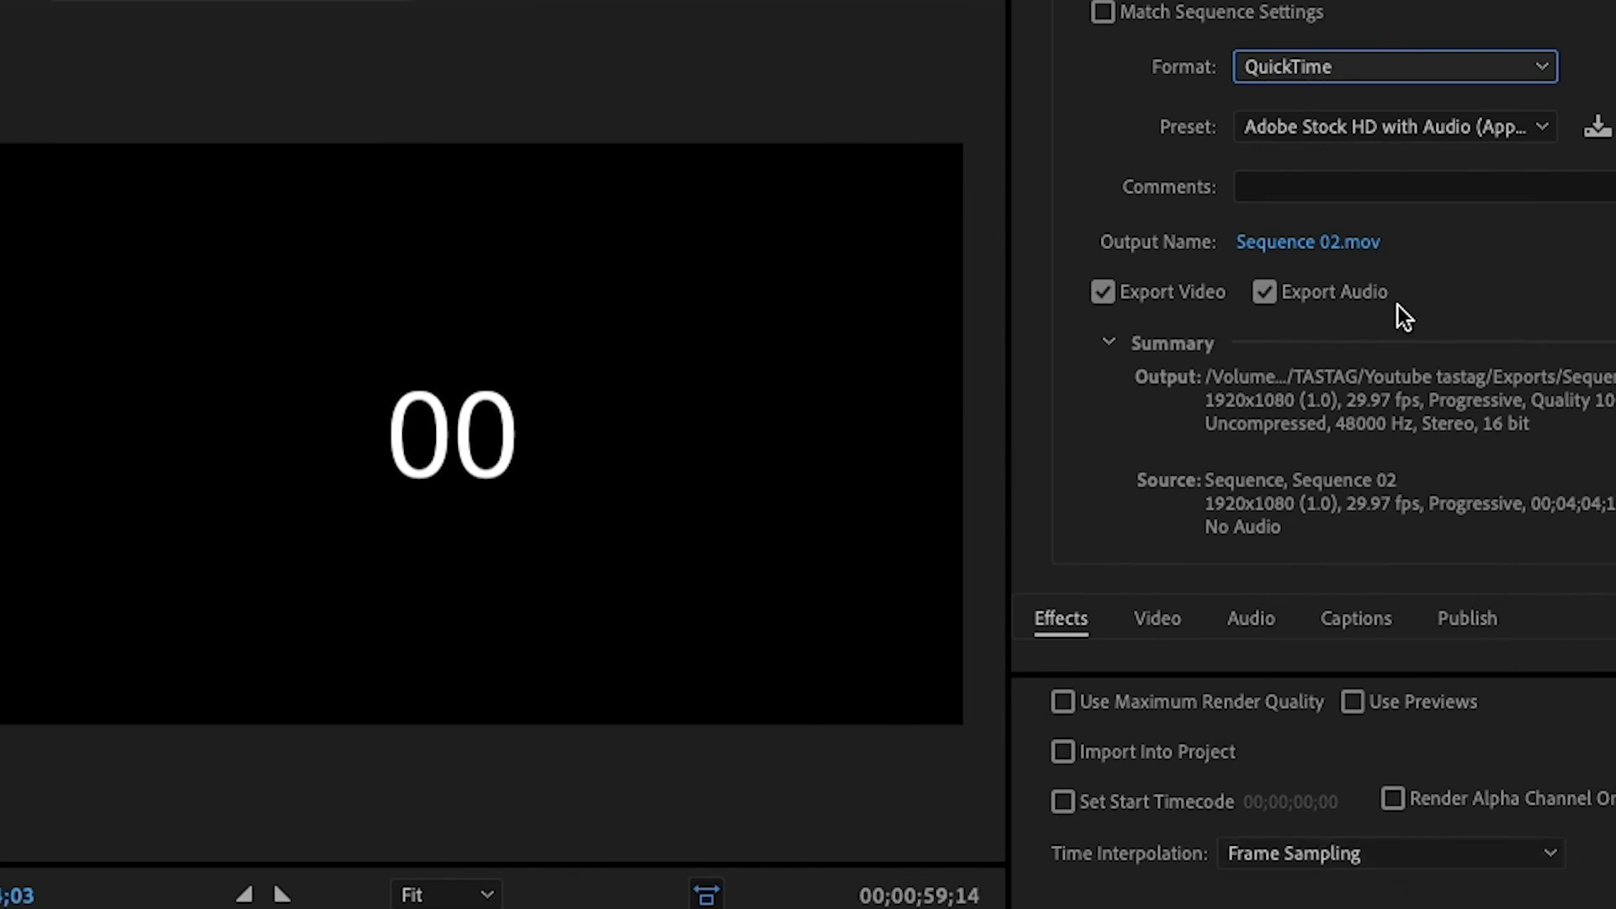
pyautogui.click(1352, 74)
pyautogui.click(1298, 135)
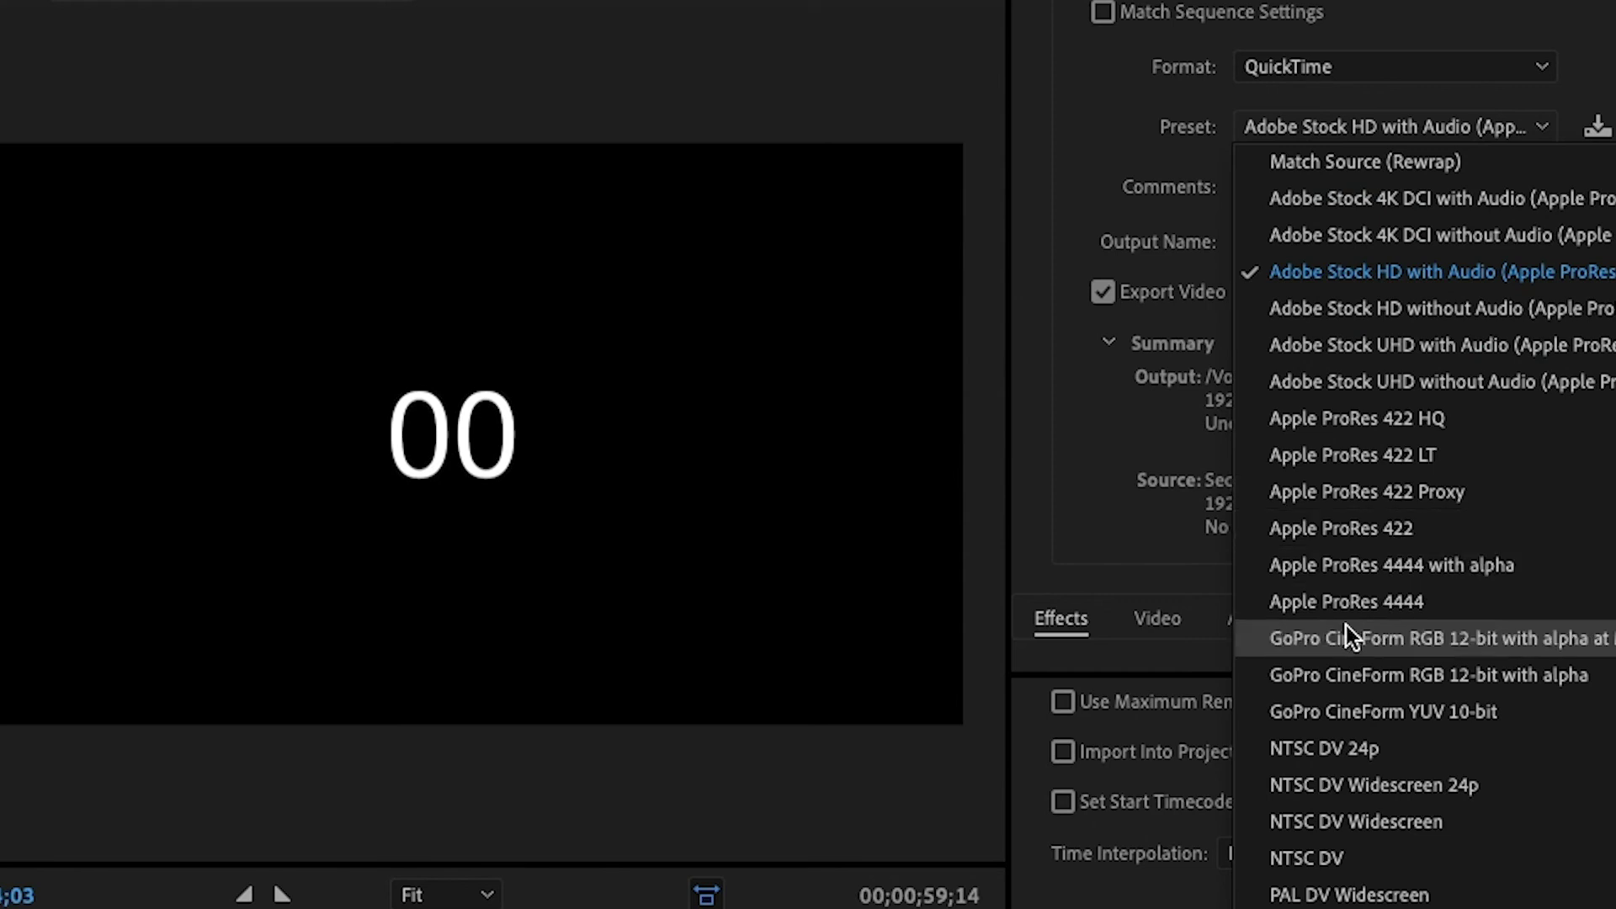
pyautogui.click(1454, 574)
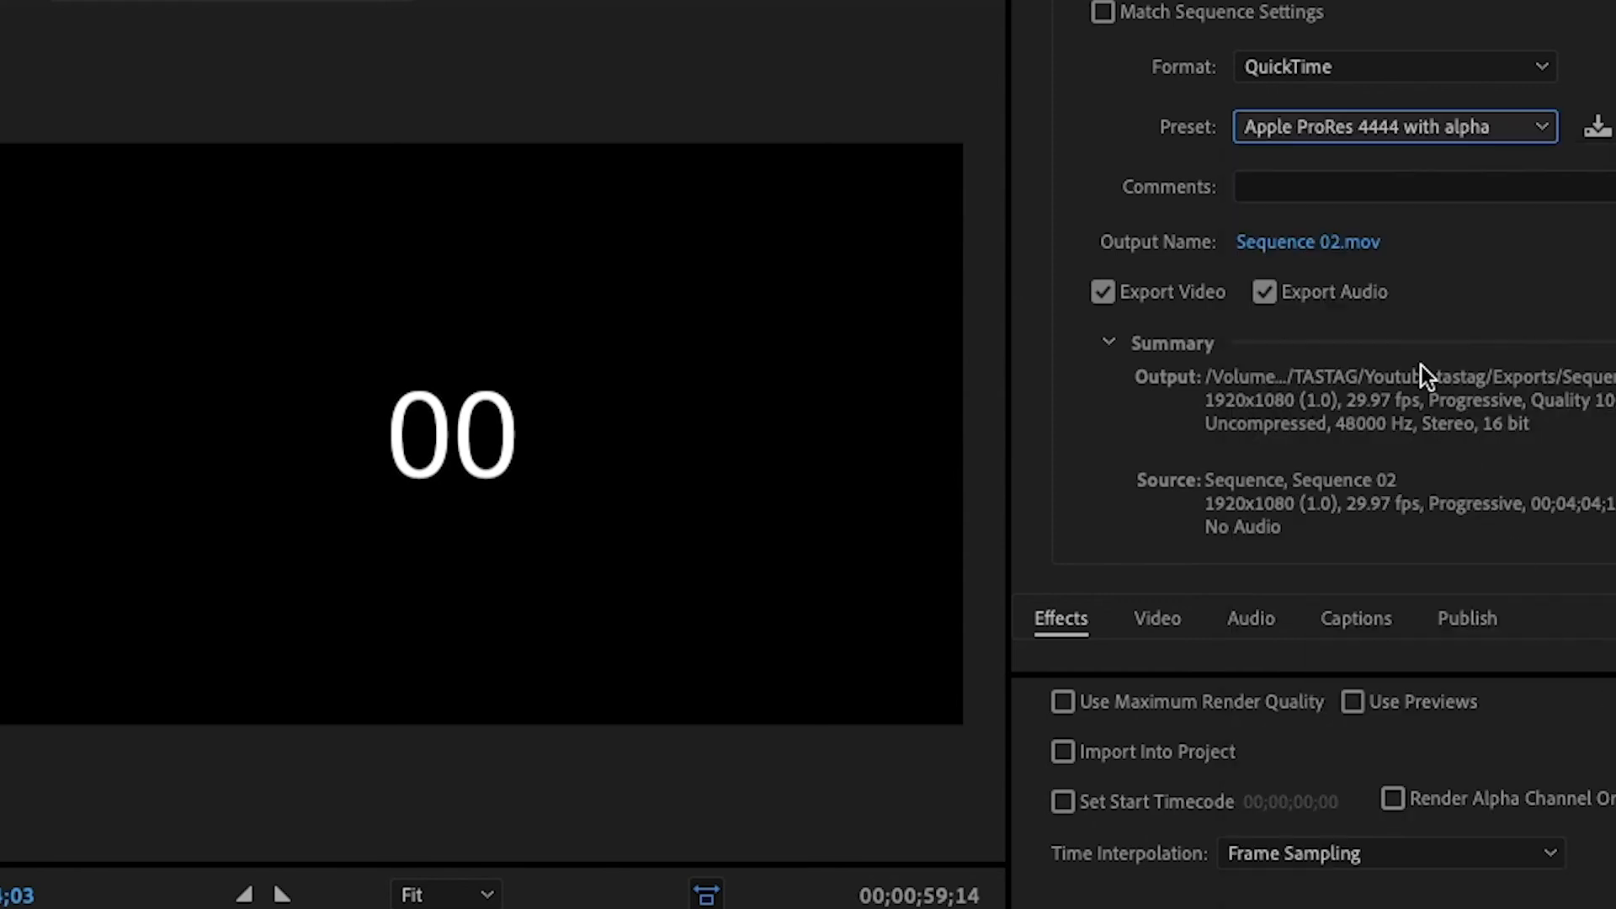
# - Name the output file "timer sample final" in the Exports folder and export the marked range
pyautogui.click(1315, 244)
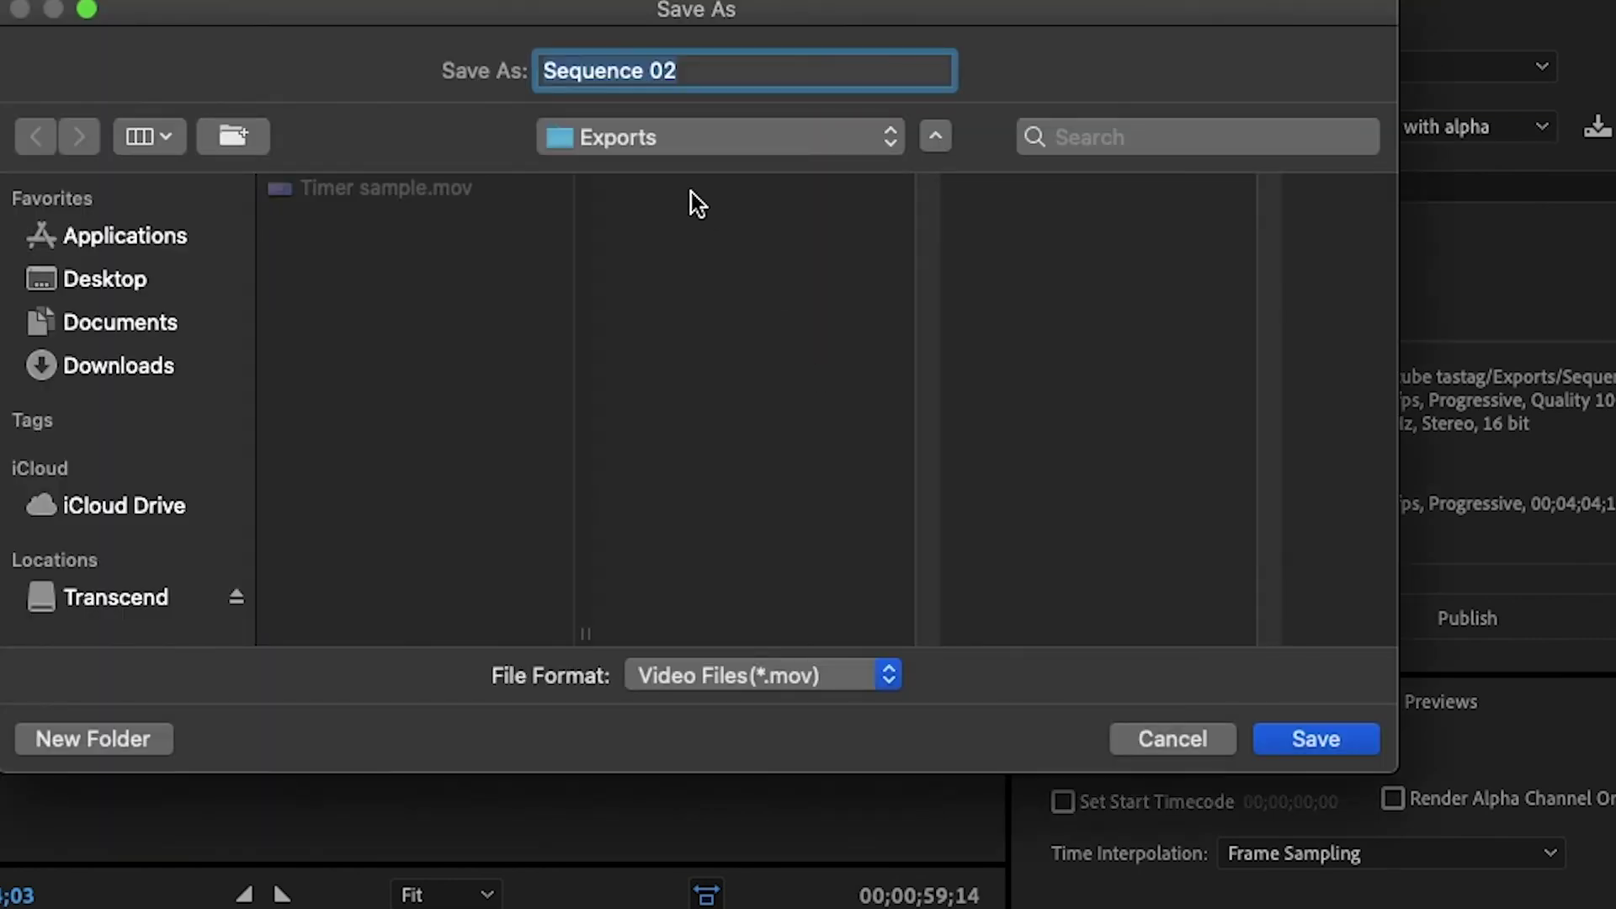
pyautogui.write('ti')
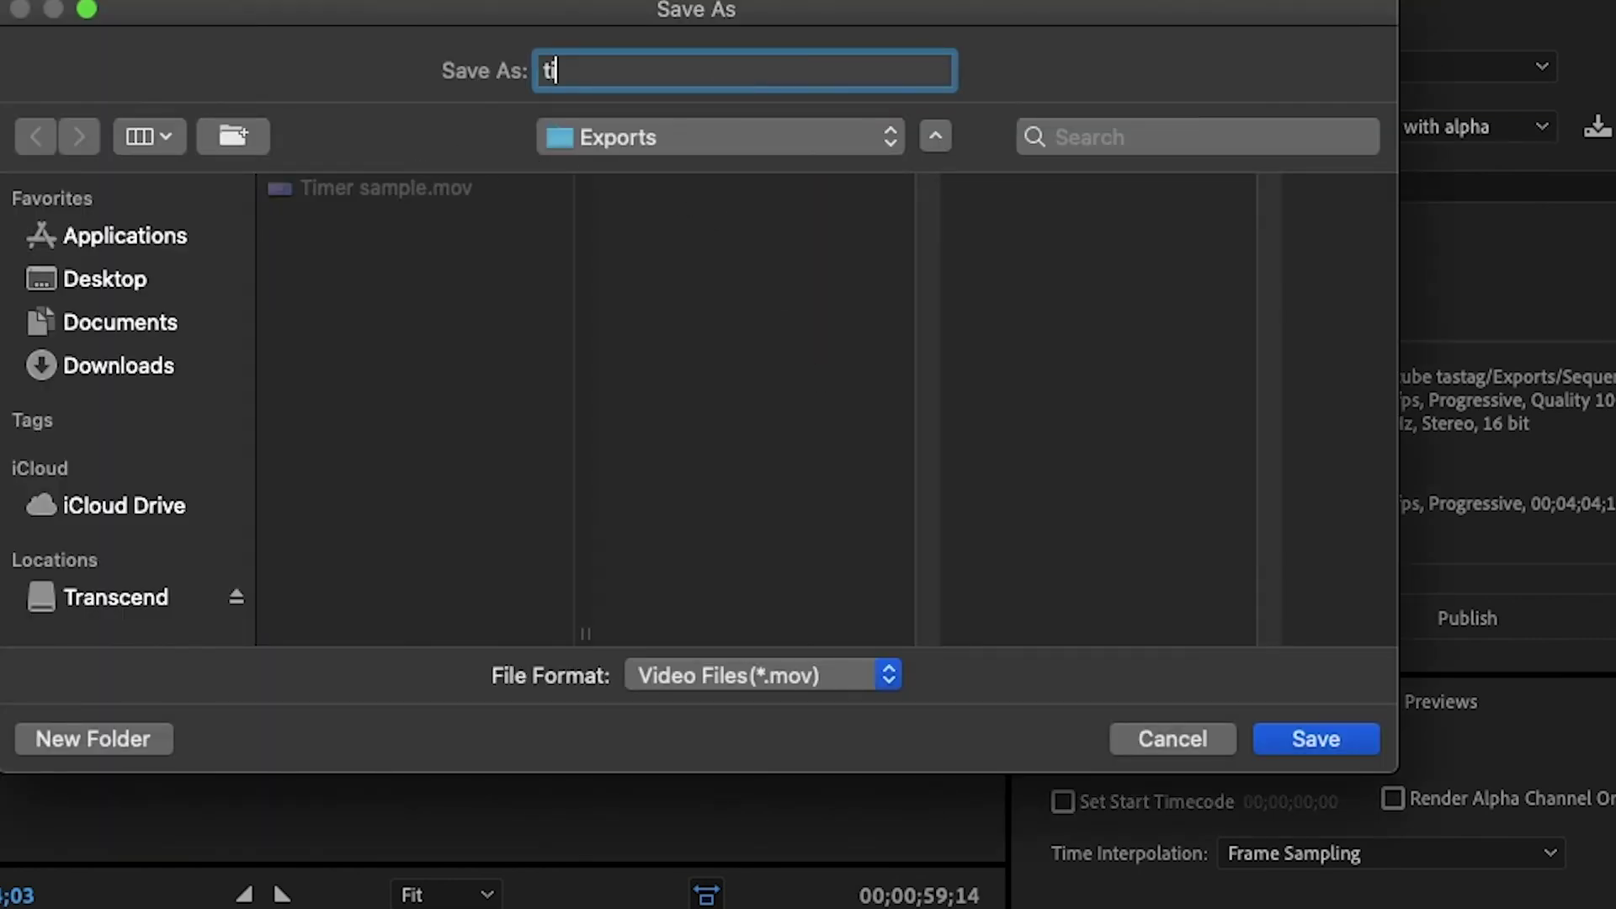
pyautogui.write('mer sample final')
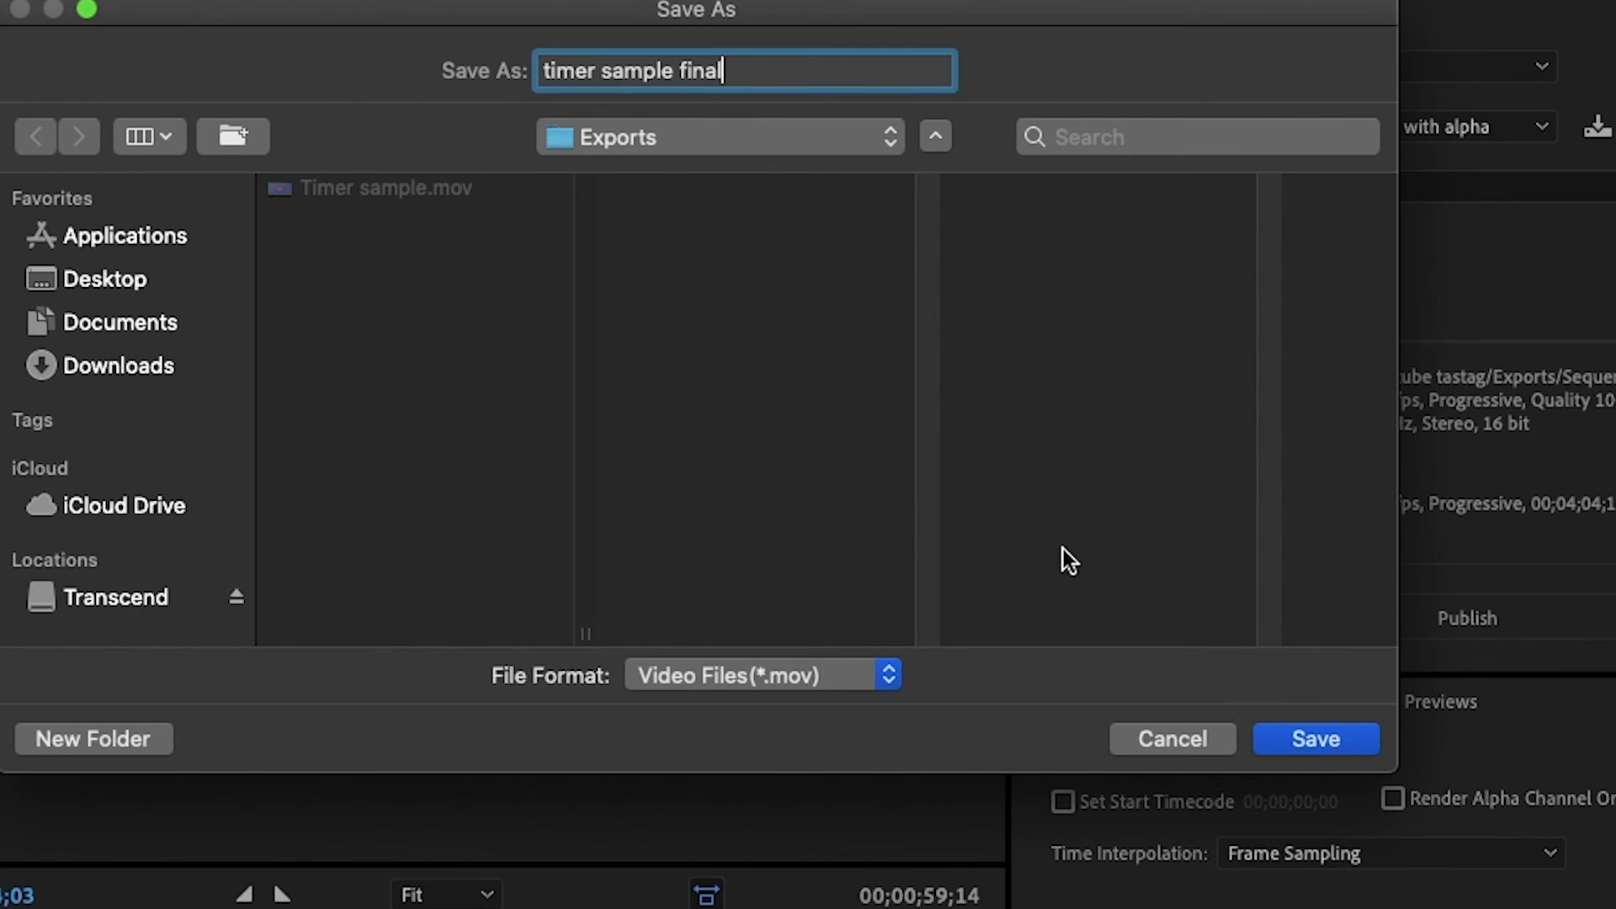
pyautogui.click(1291, 737)
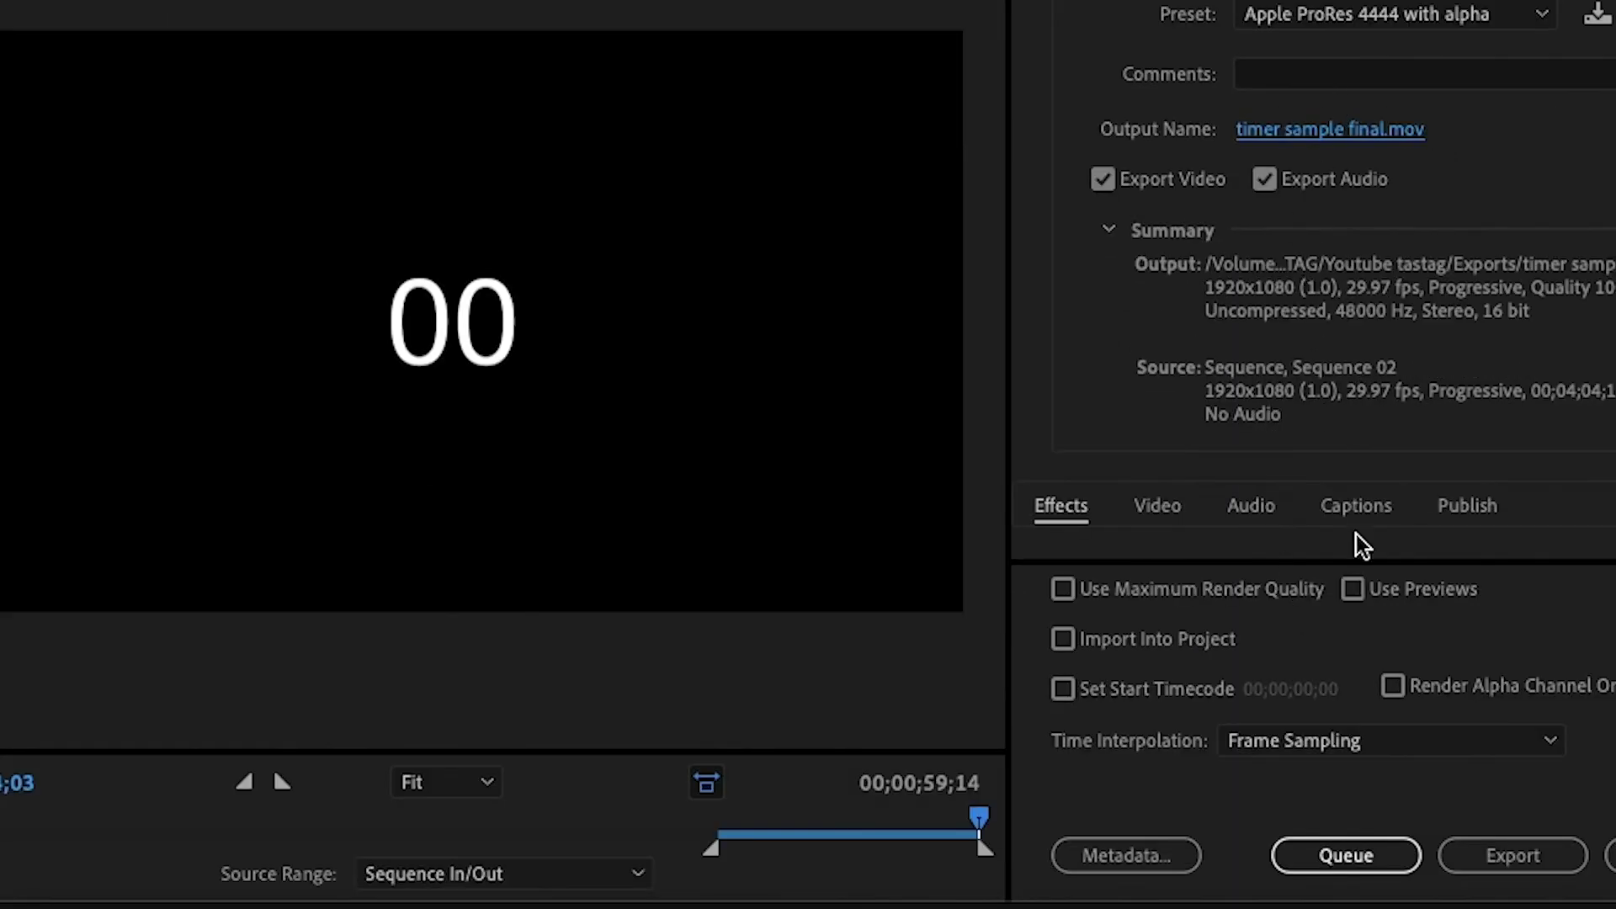
pyautogui.click(1482, 860)
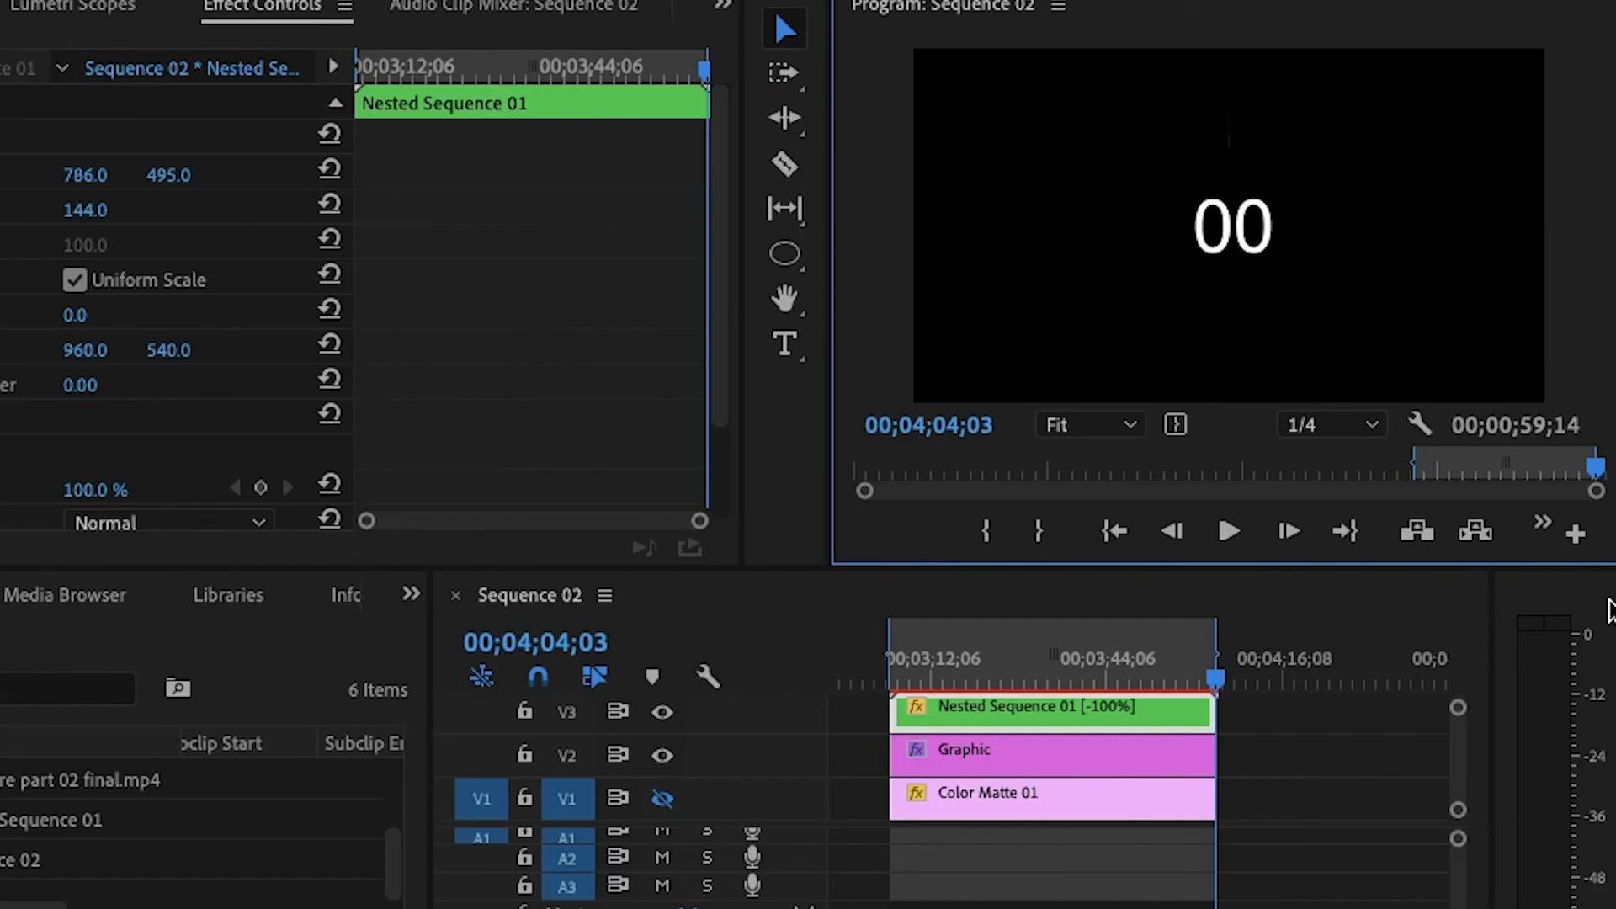
# - Place Meemure part 02 final.mp4 on track V1 in the empty area after the timer clips, starting at 00;04;41;17
pyautogui.hscroll(3, 1136, 758)
pyautogui.hscroll(-2, 1136, 758)
pyautogui.hscroll(-1, 1136, 758)
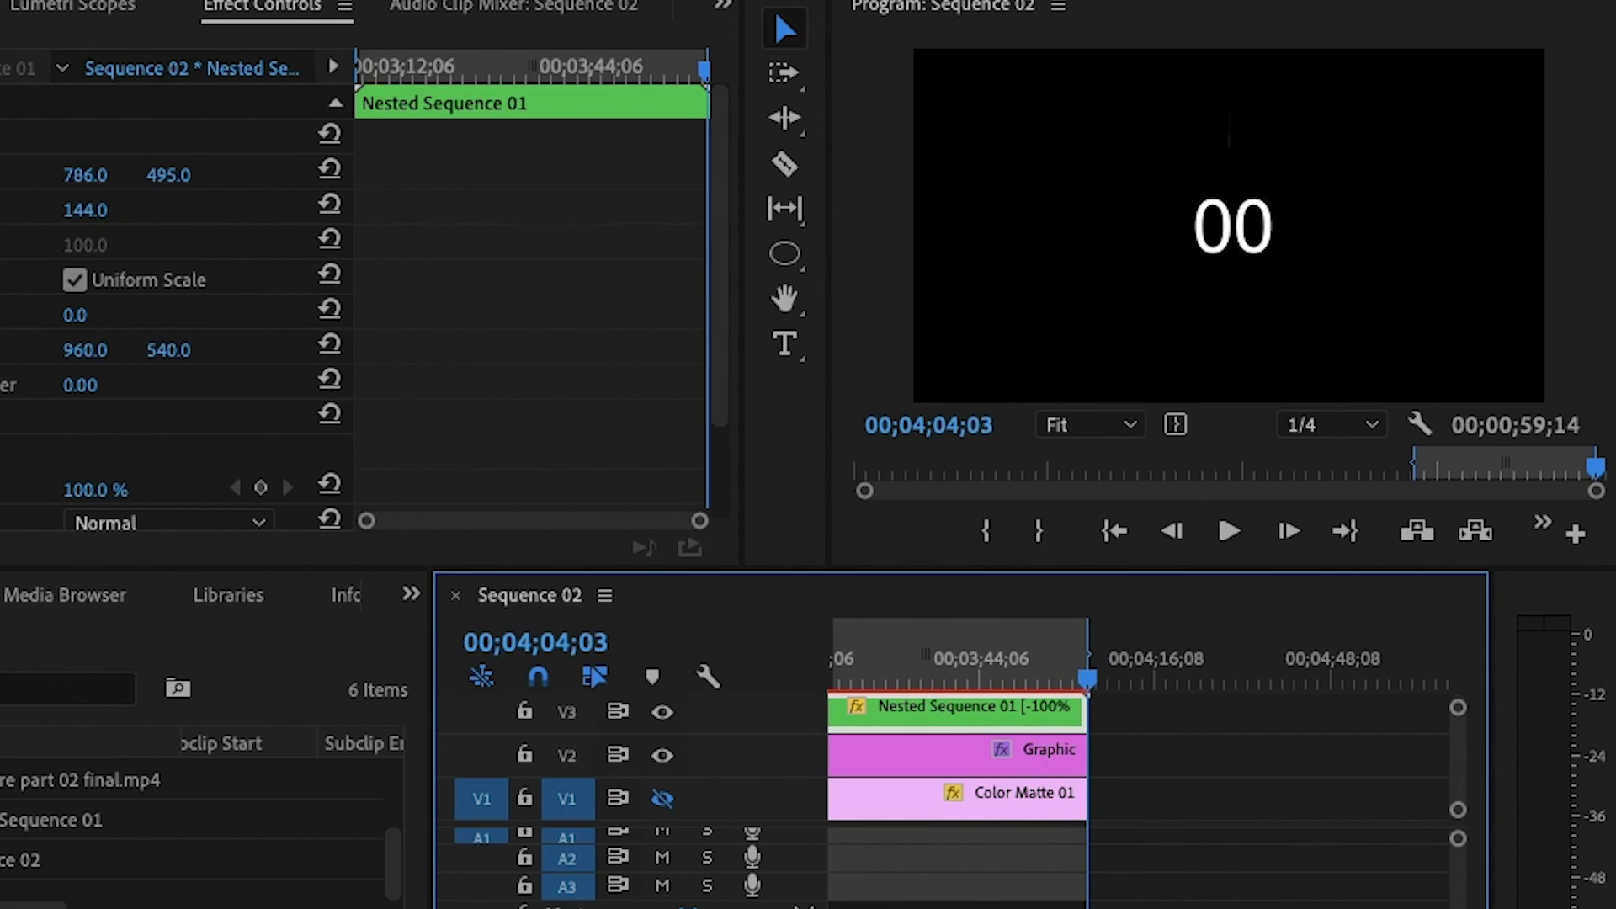
pyautogui.hscroll(1, 1136, 758)
pyautogui.hscroll(8, 1136, 757)
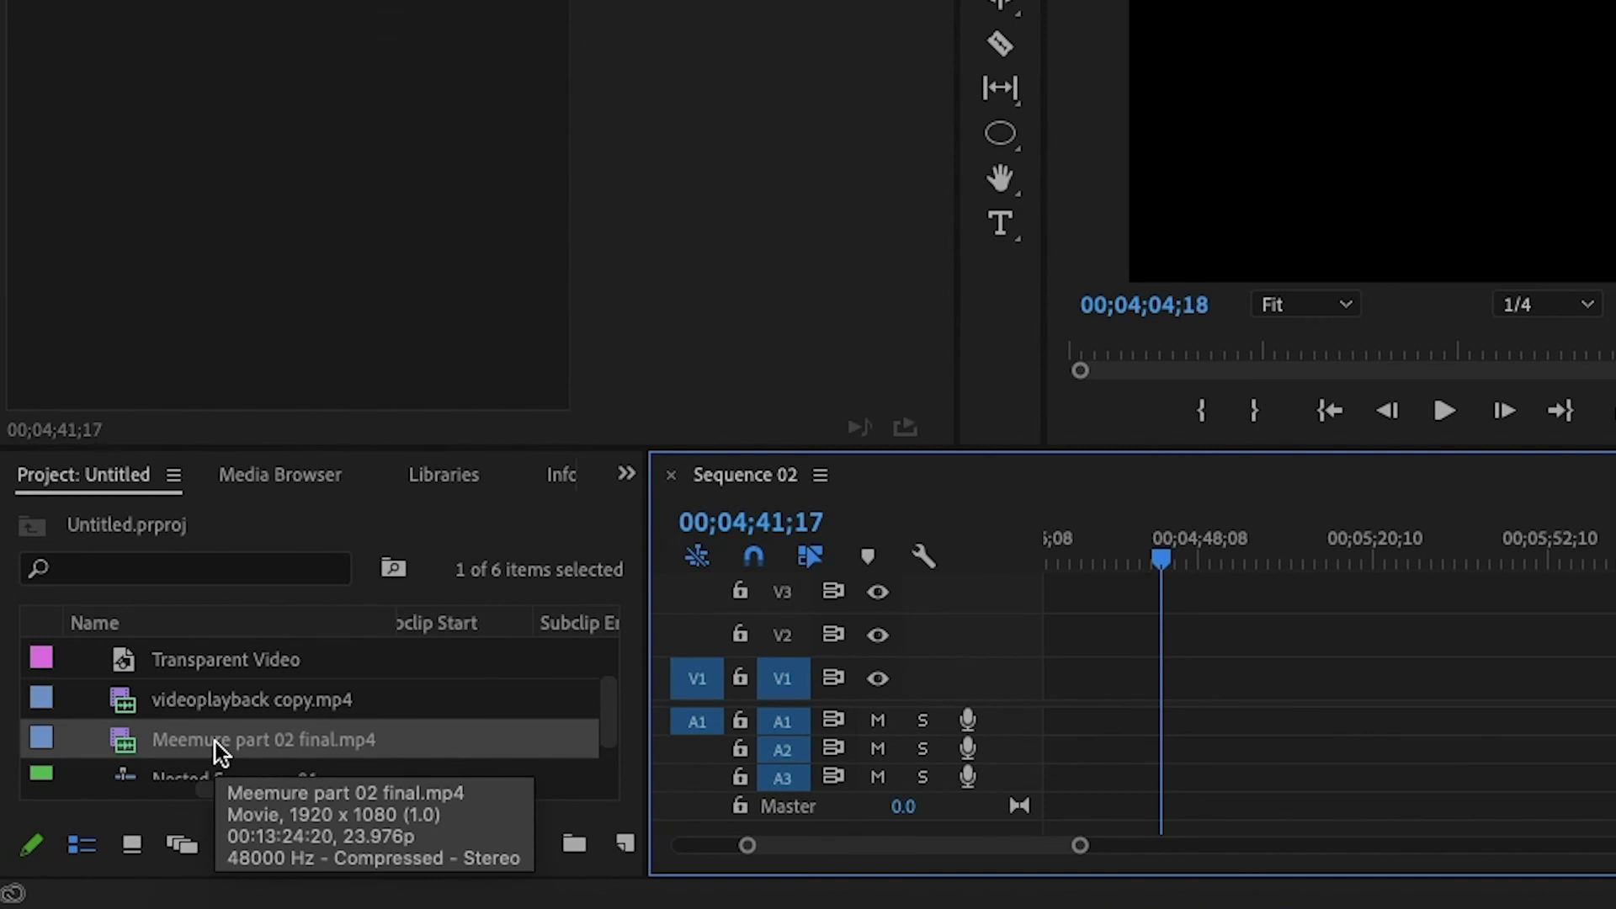
pyautogui.moveTo(216, 741); pyautogui.dragTo(1181, 705)
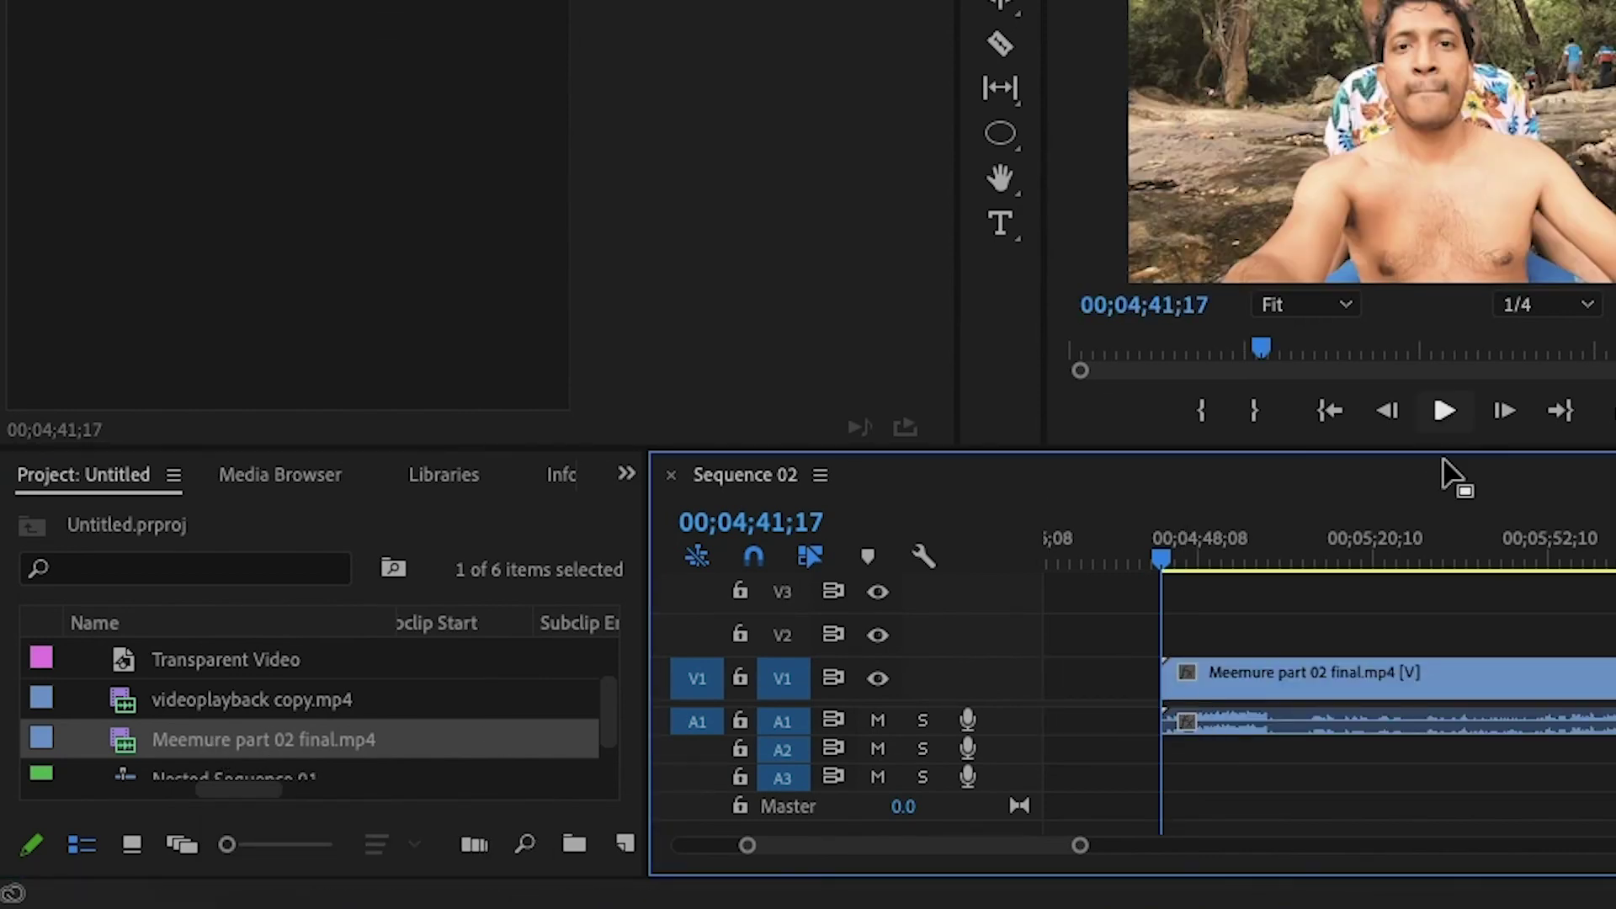
# - Split the Meemure clip at about 00;06;05 with the Razor tool and delete the part after the cut
pyautogui.click(1001, 44)
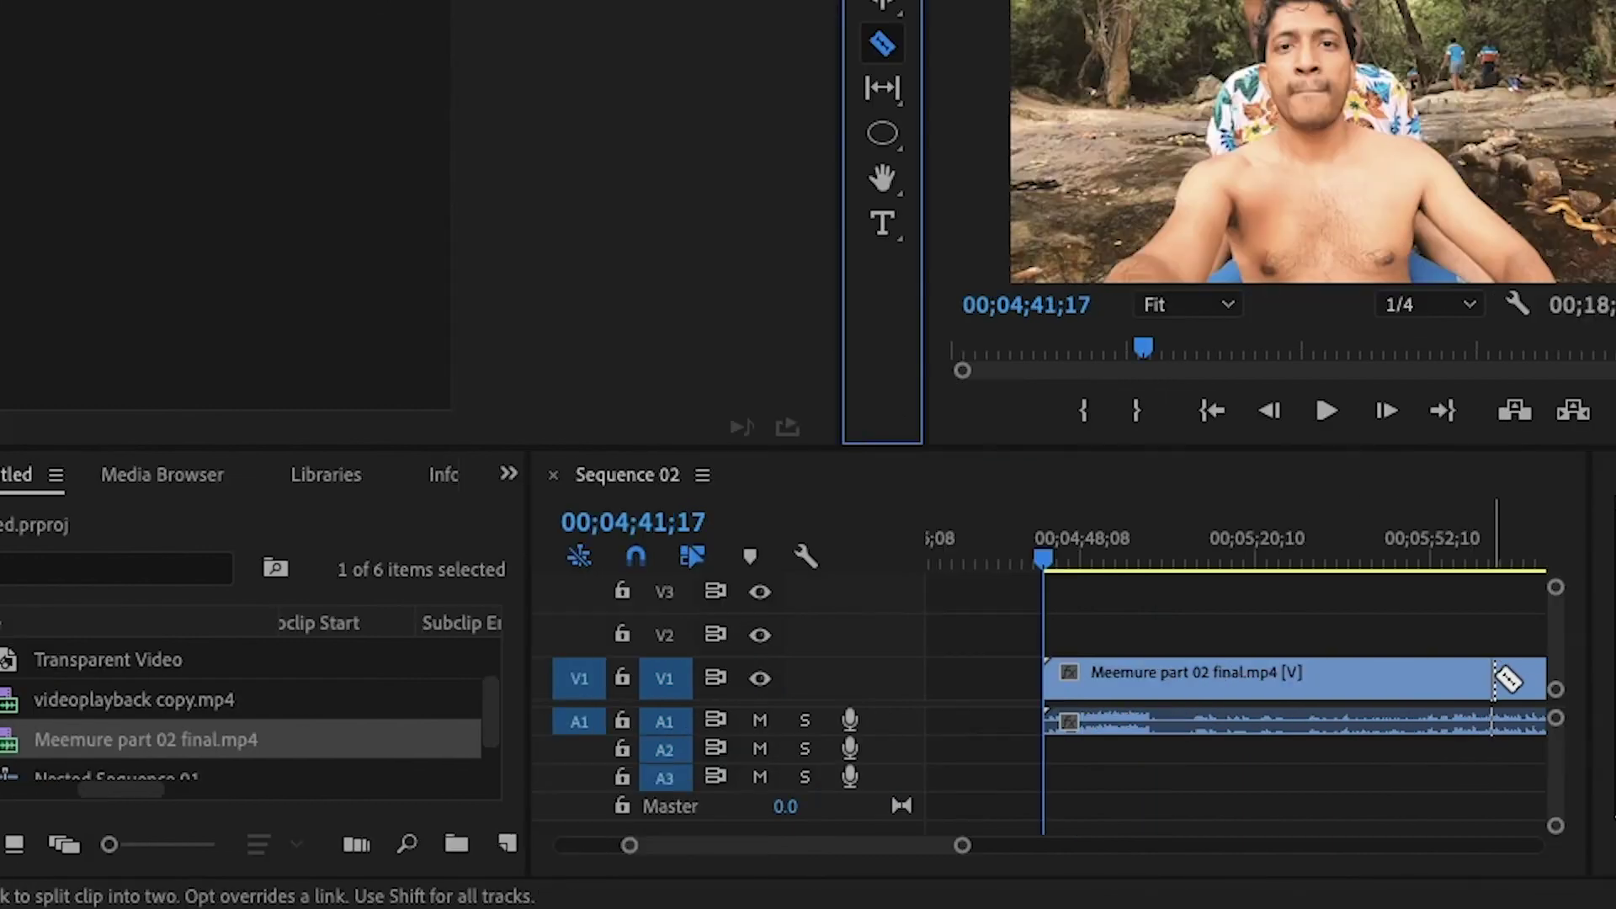
pyautogui.click(1505, 684)
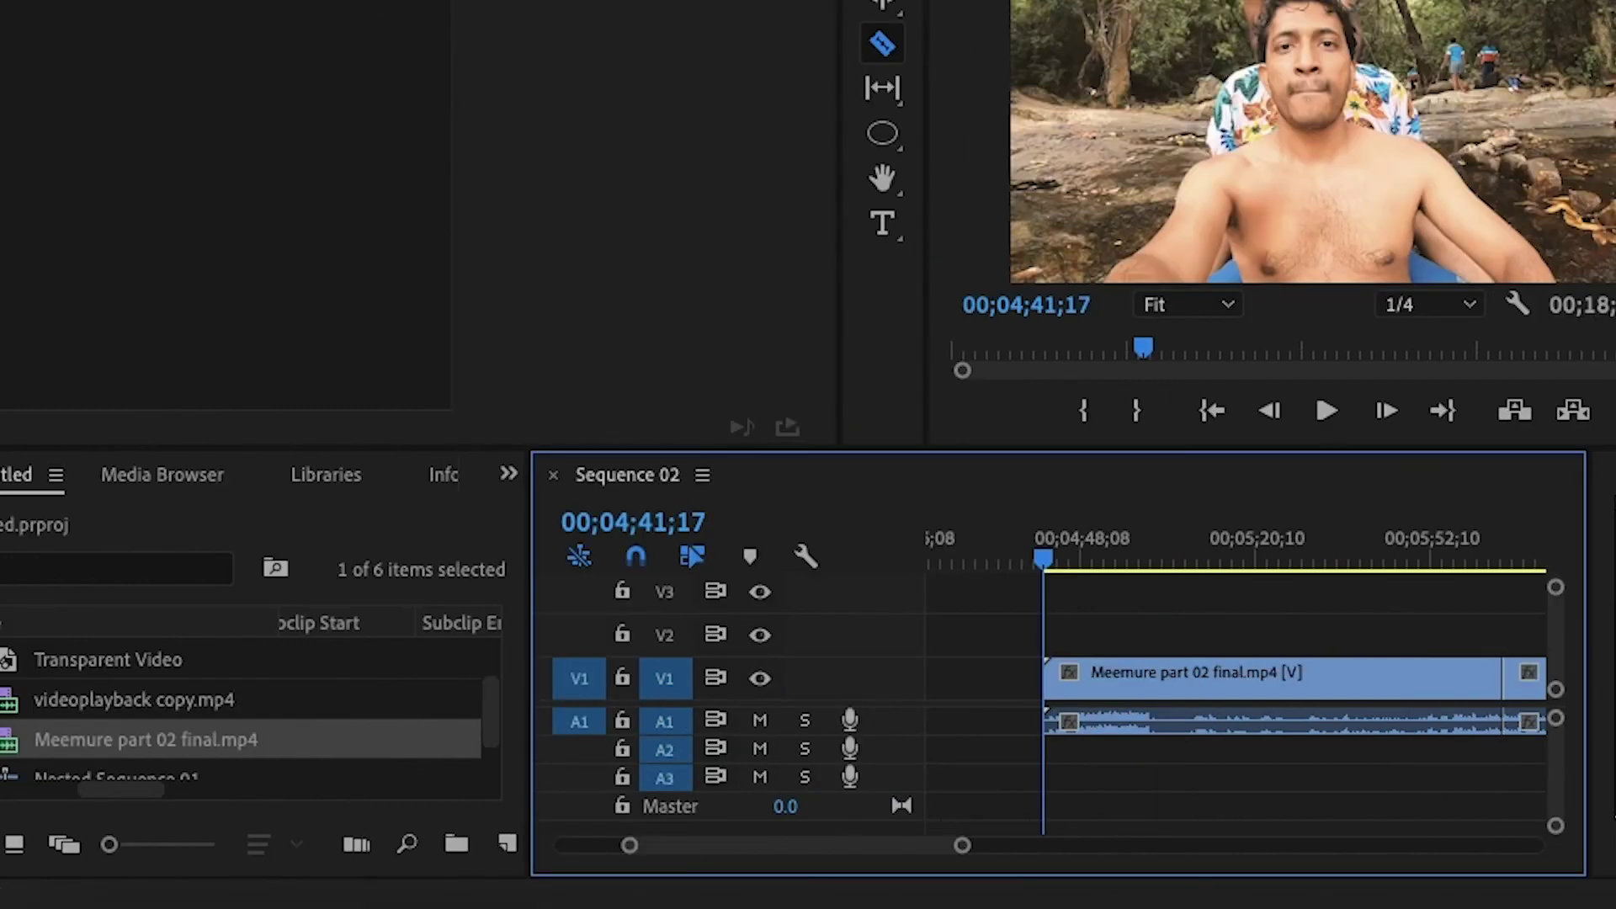
pyautogui.click(882, 2)
pyautogui.click(1527, 688)
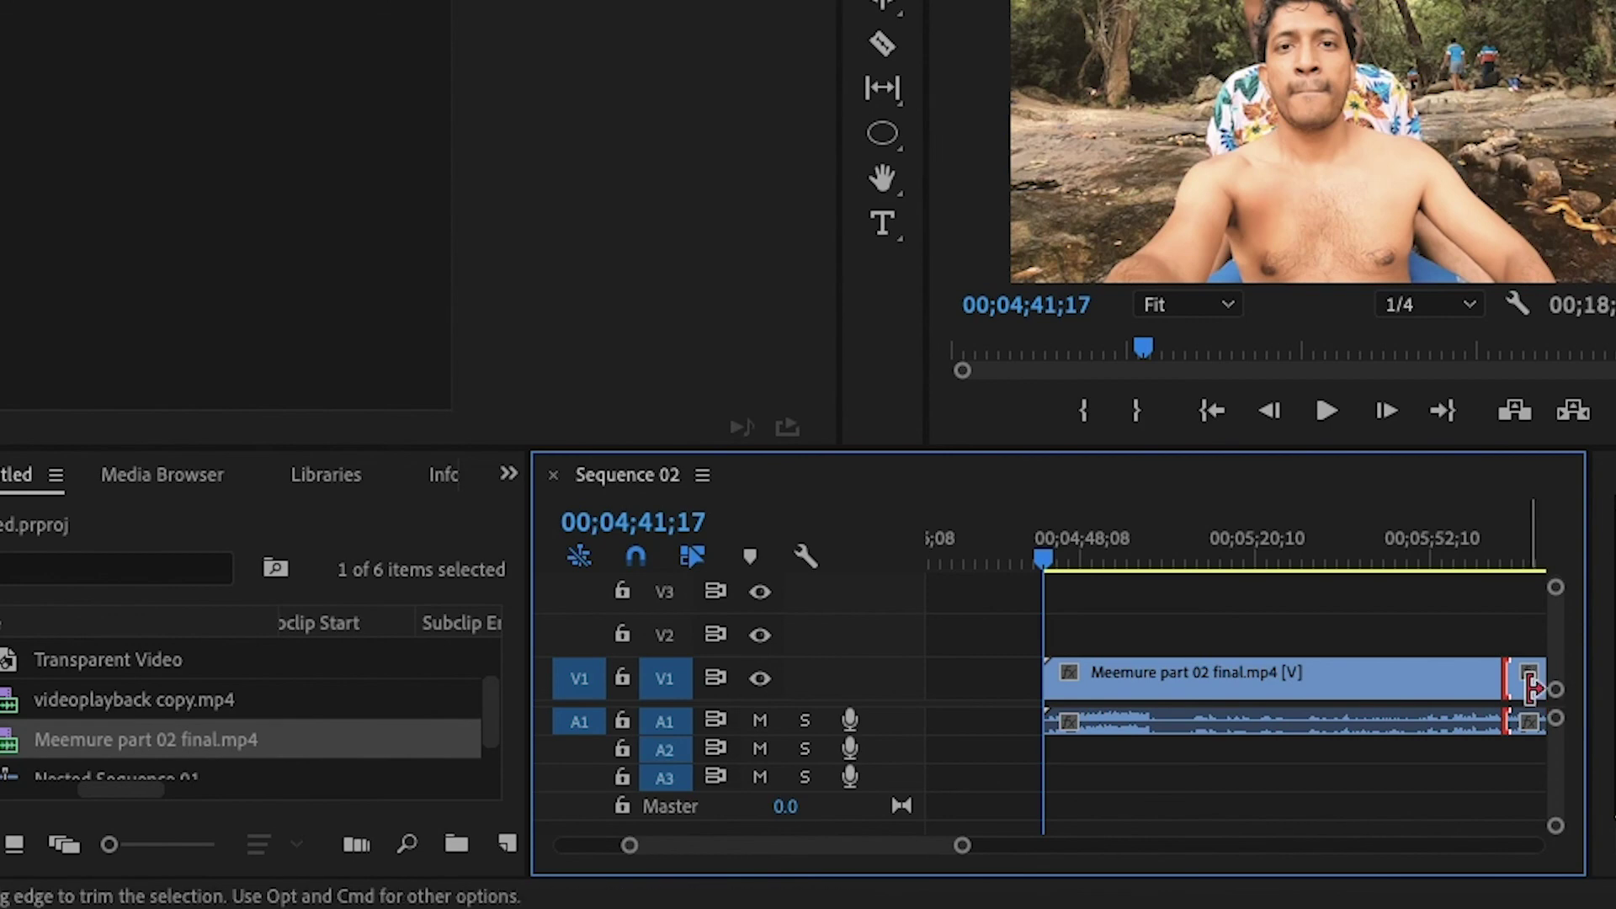
pyautogui.click(1530, 695)
pyautogui.press('Delete')
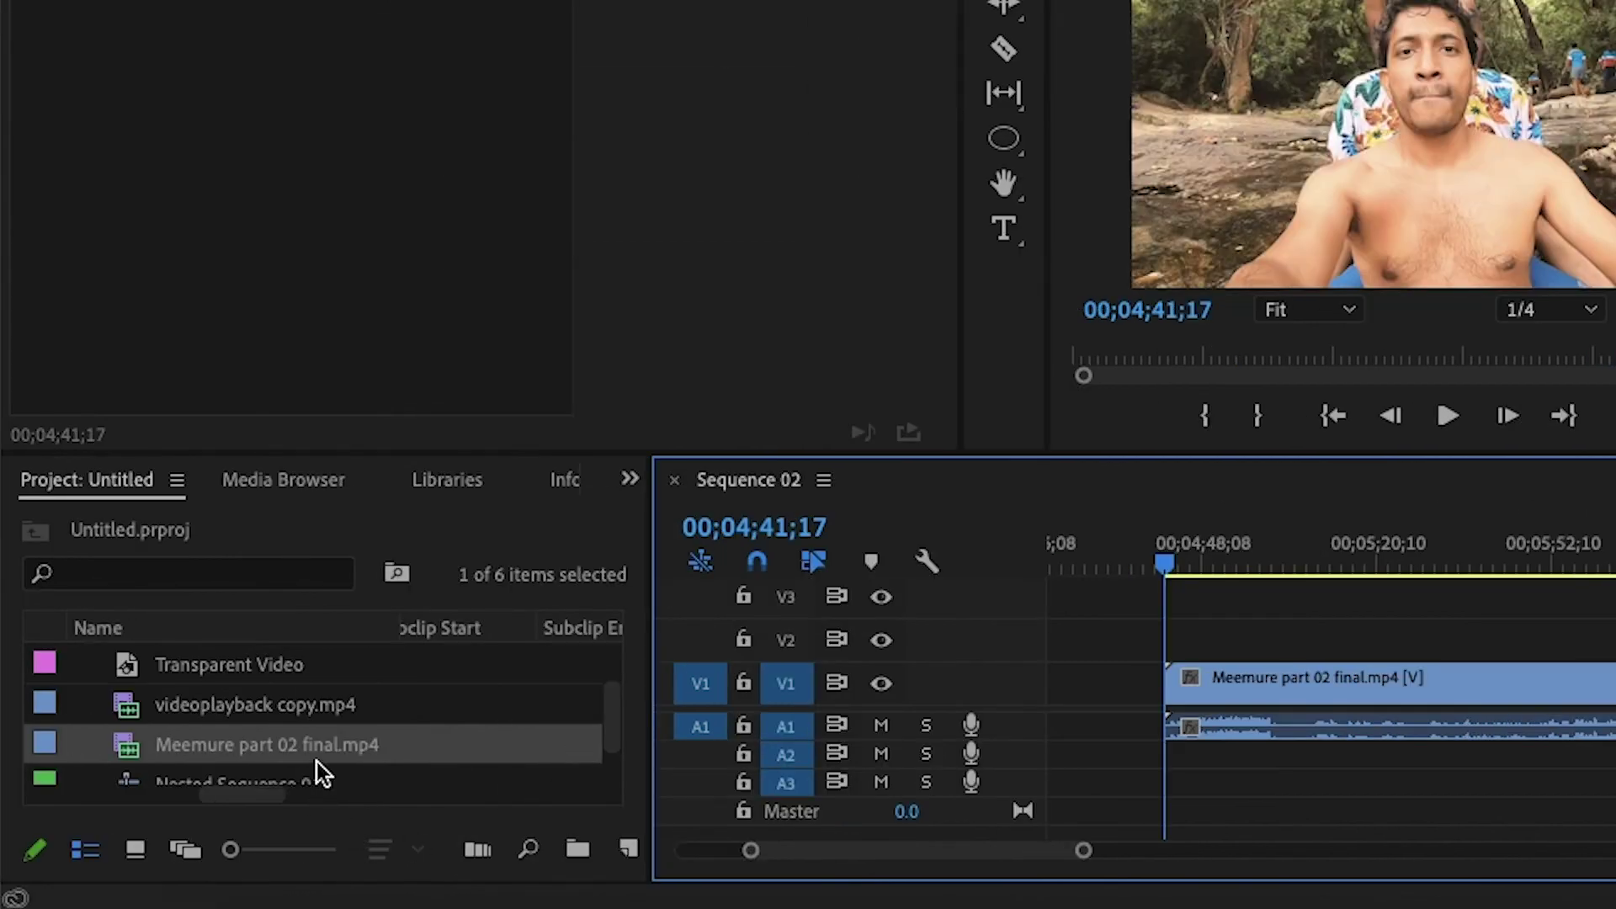
# - Import timer sample final.mov from the Exports folder into the project
pyautogui.scroll(-2, 316, 761)
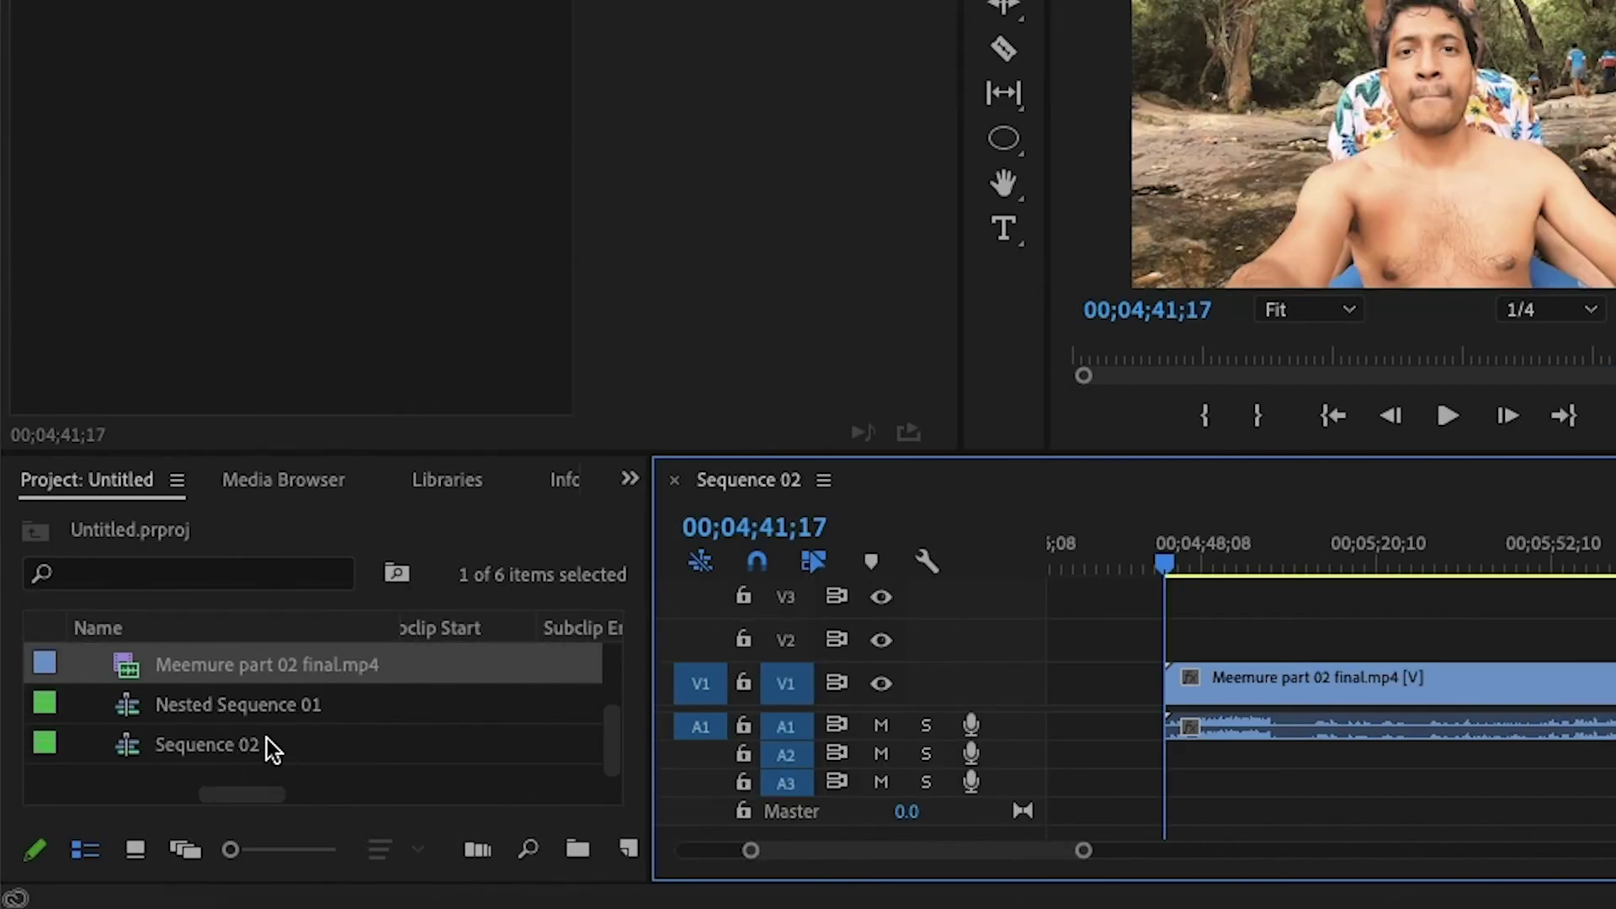
pyautogui.click(307, 764)
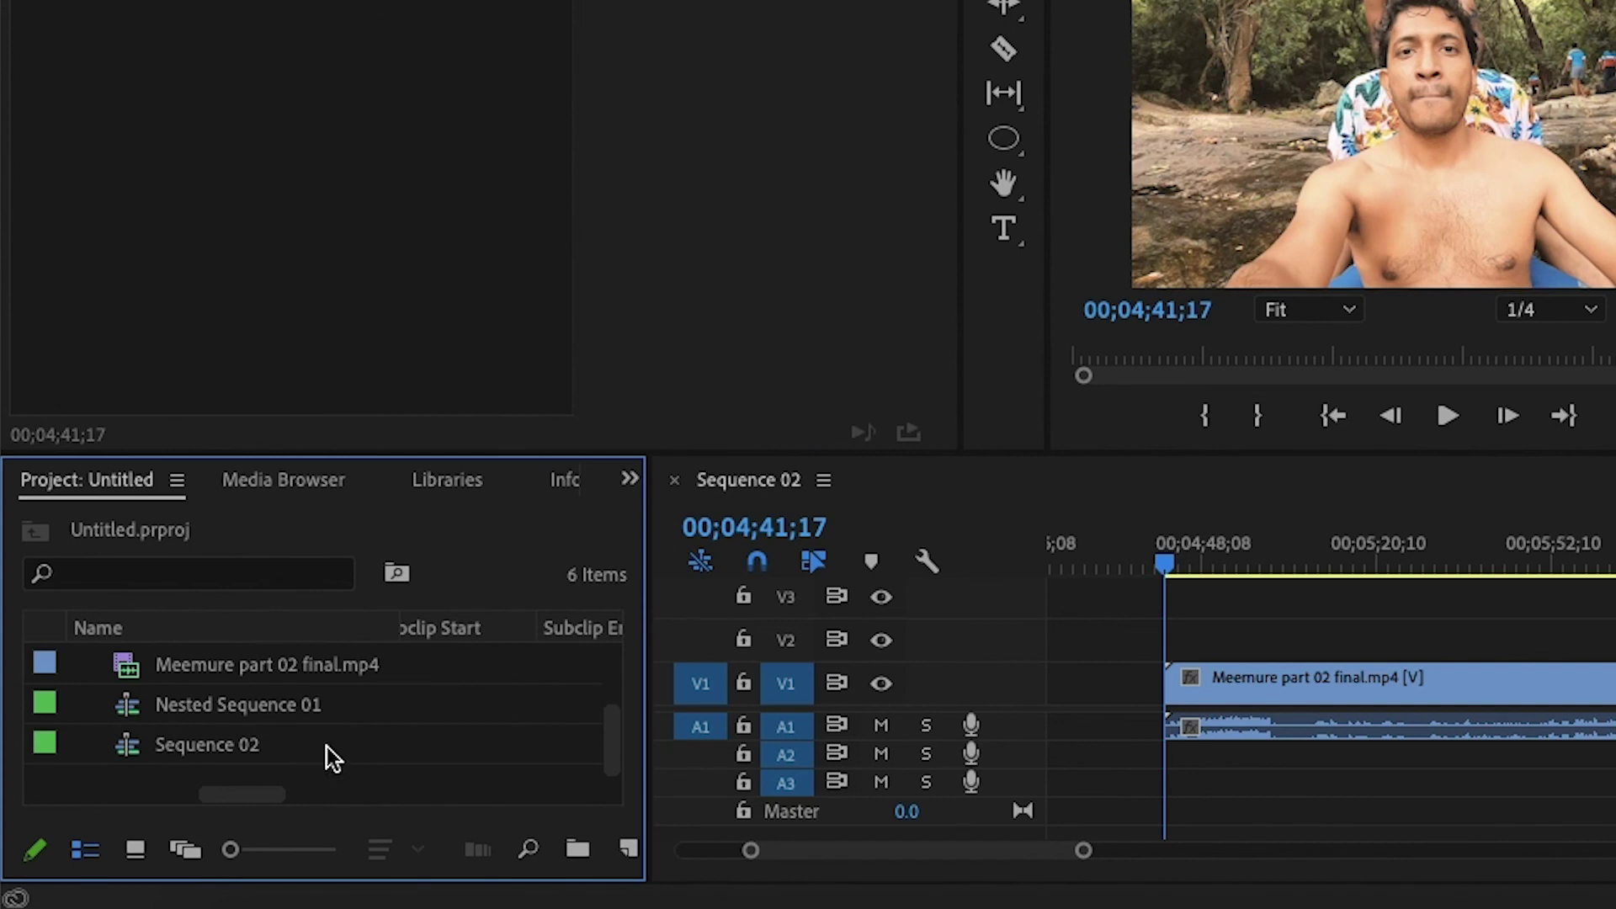
pyautogui.doubleClick(315, 783)
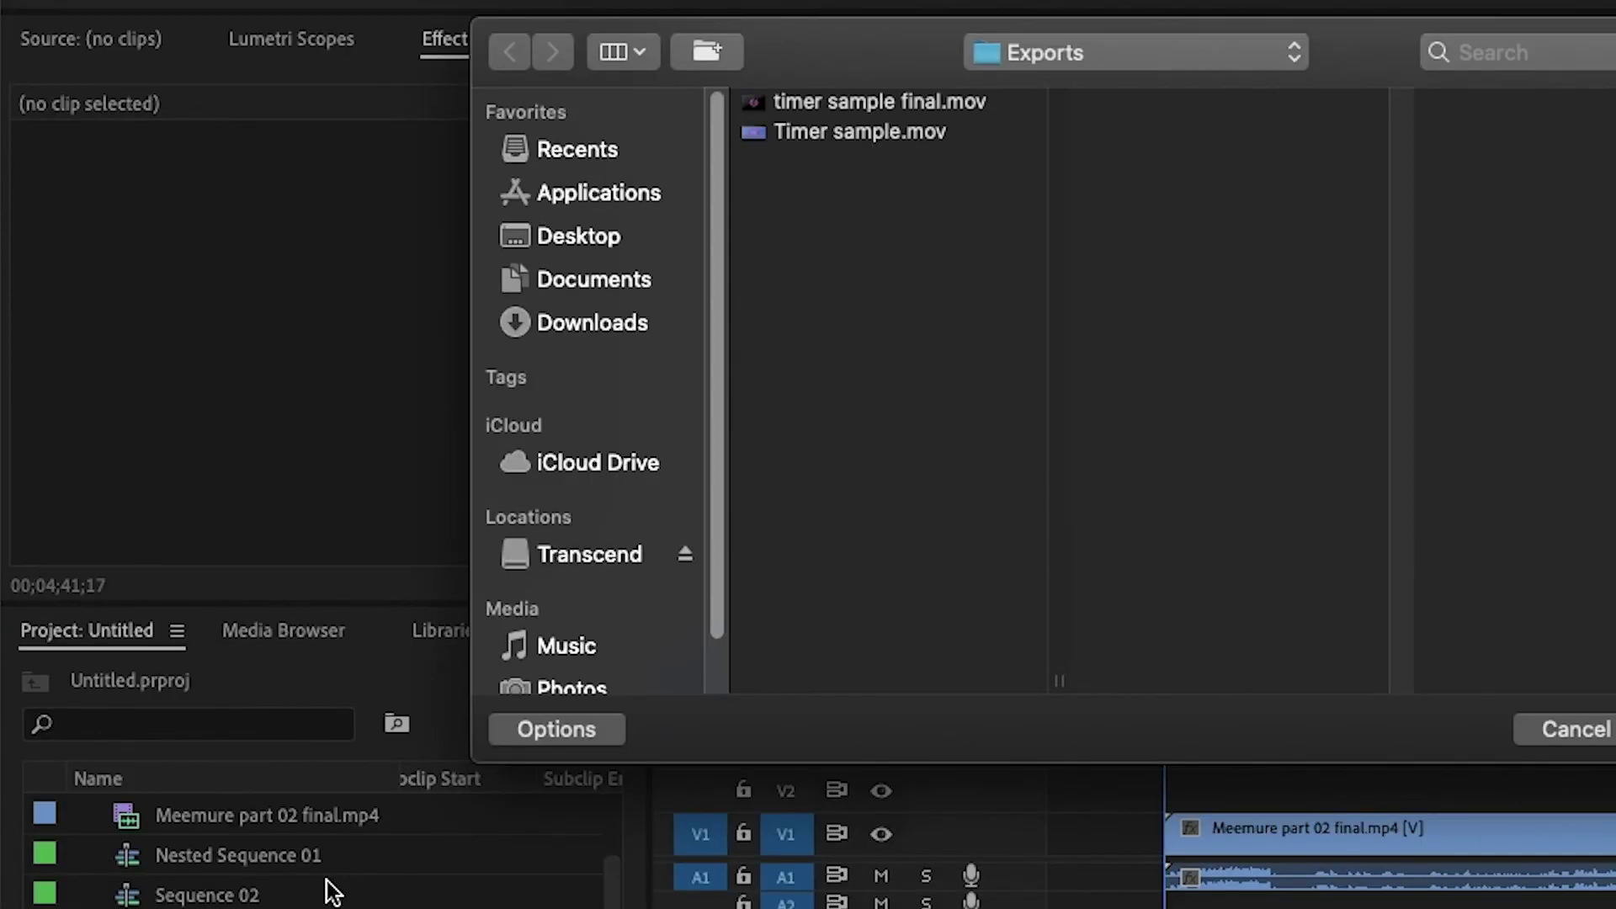
pyautogui.click(832, 102)
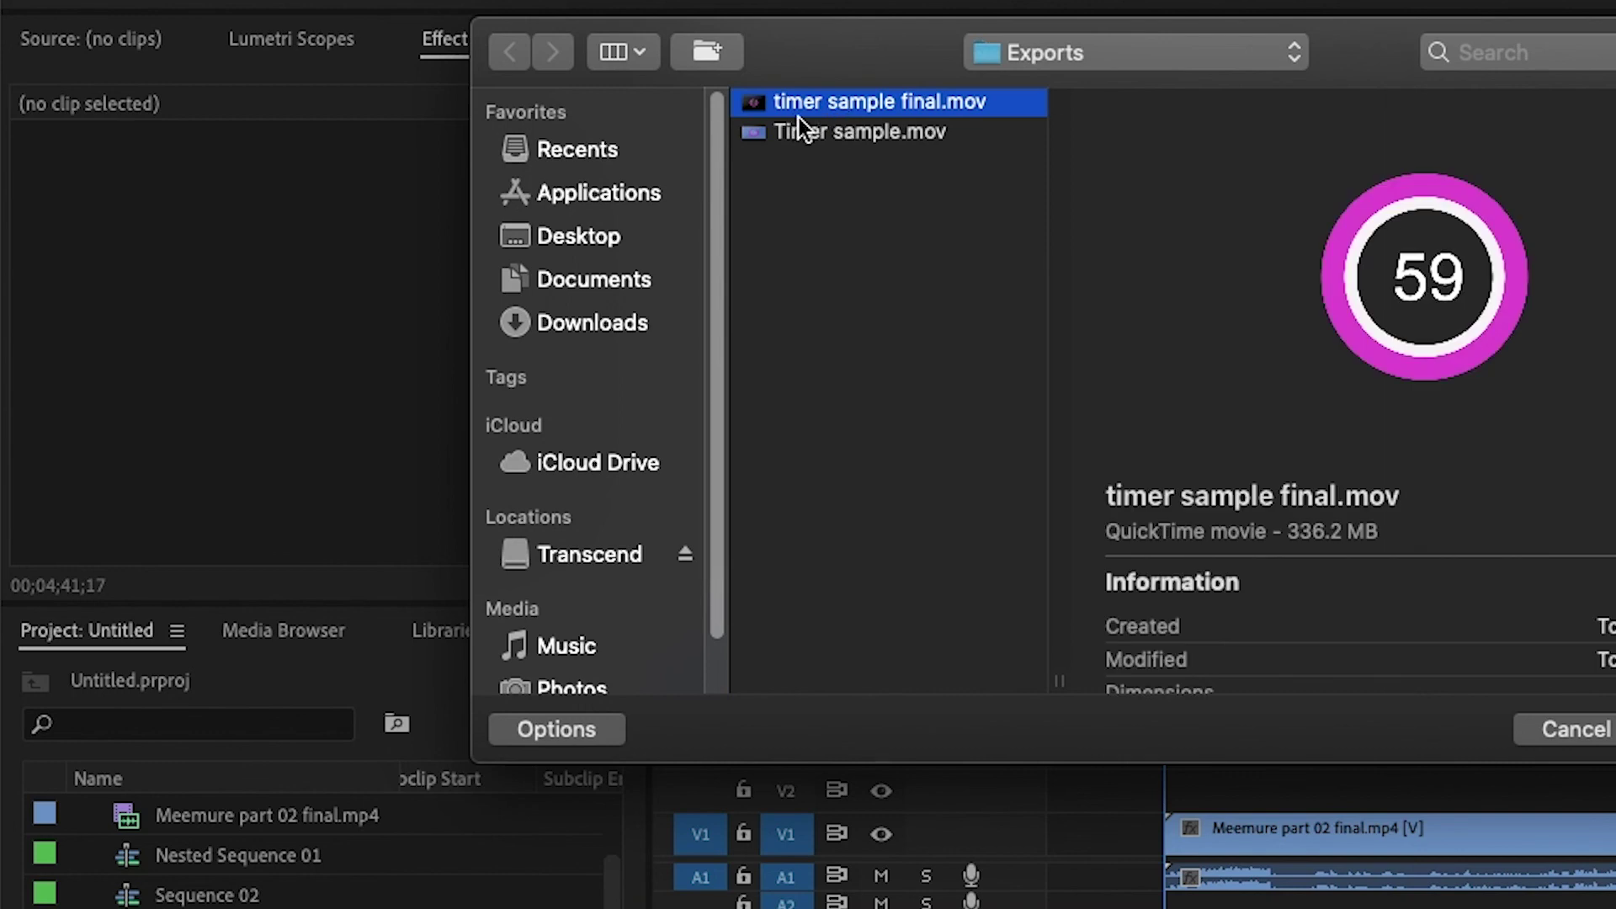
pyautogui.press('Return')
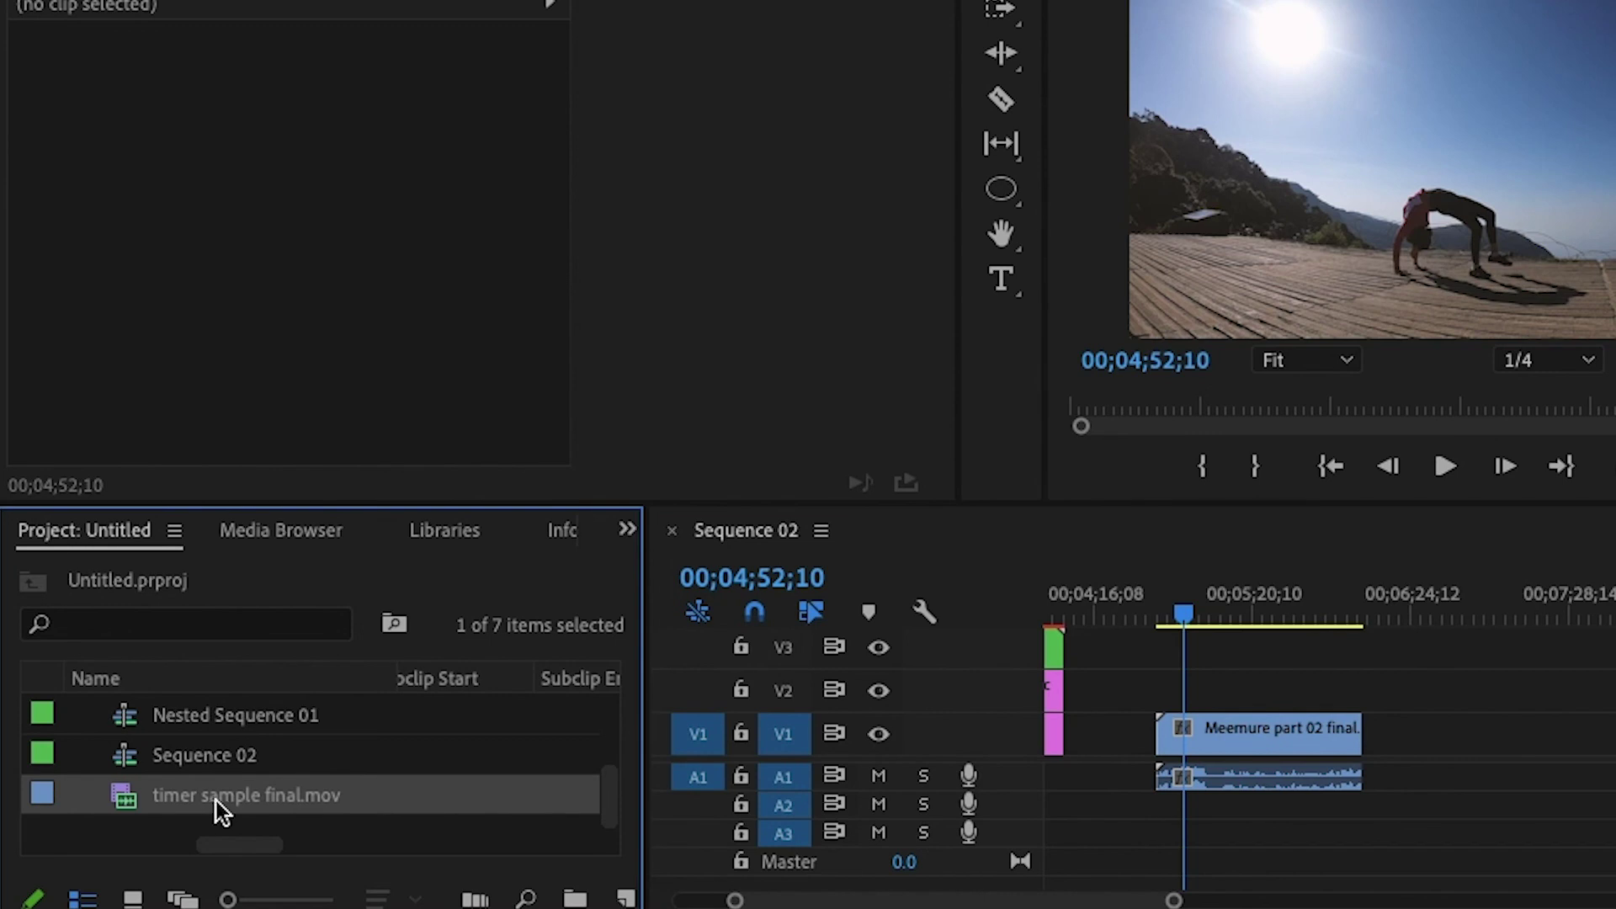
# - Place timer sample final.mov on V1 after the Meemure clip, then unlink and delete its audio
pyautogui.moveTo(219, 895); pyautogui.dragTo(1373, 870)
pyautogui.moveTo(1373, 779); pyautogui.dragTo(1417, 767)
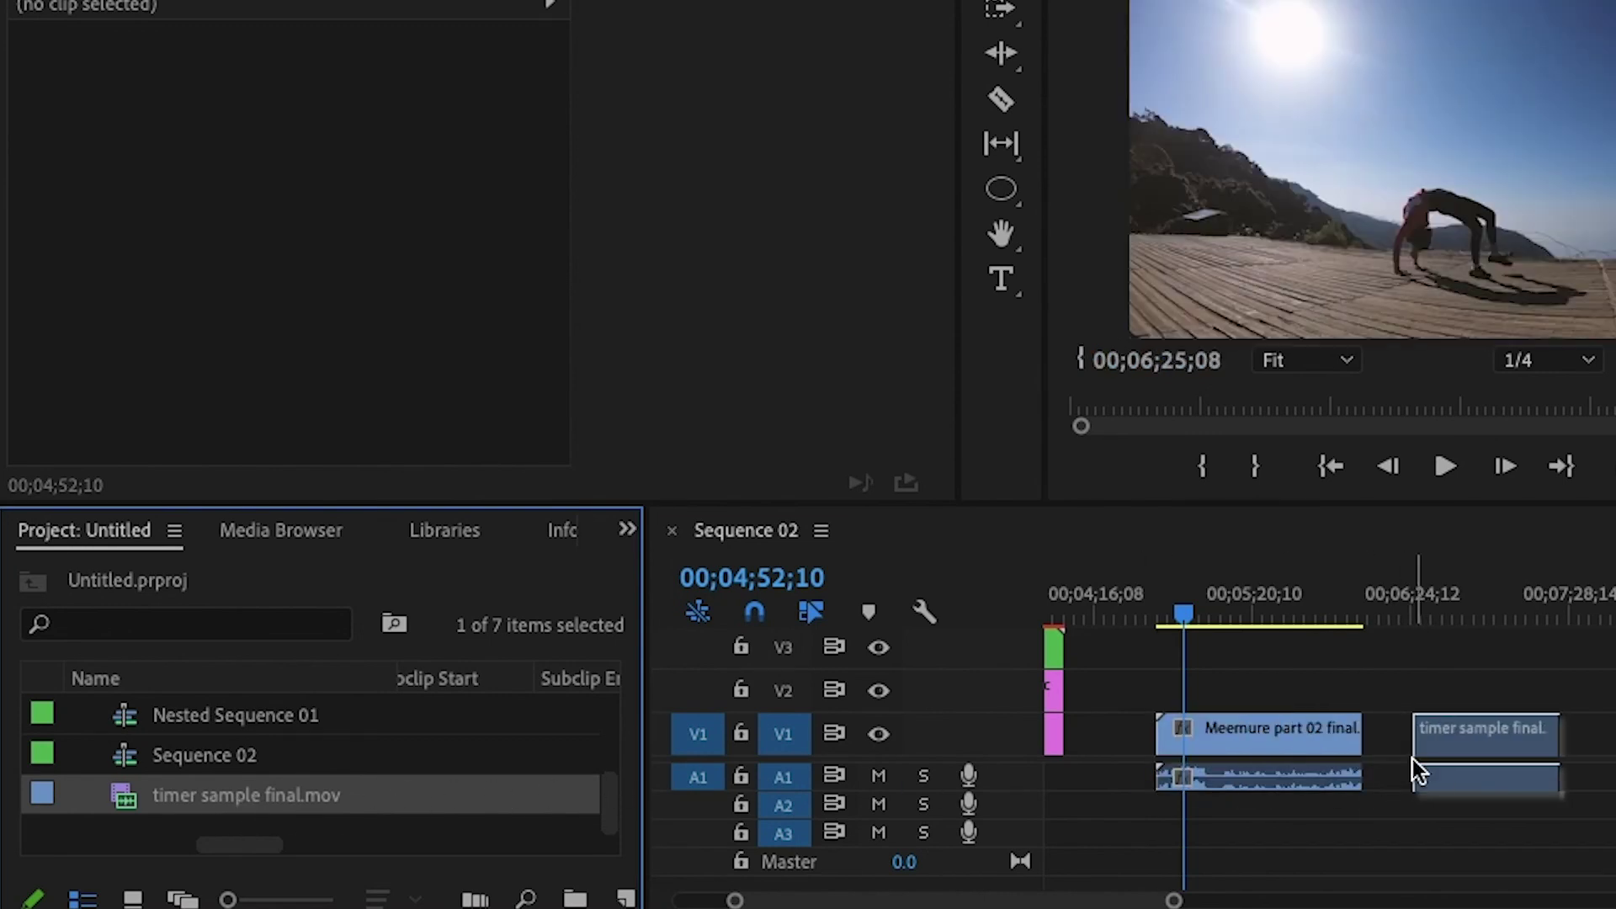
pyautogui.click(1524, 735)
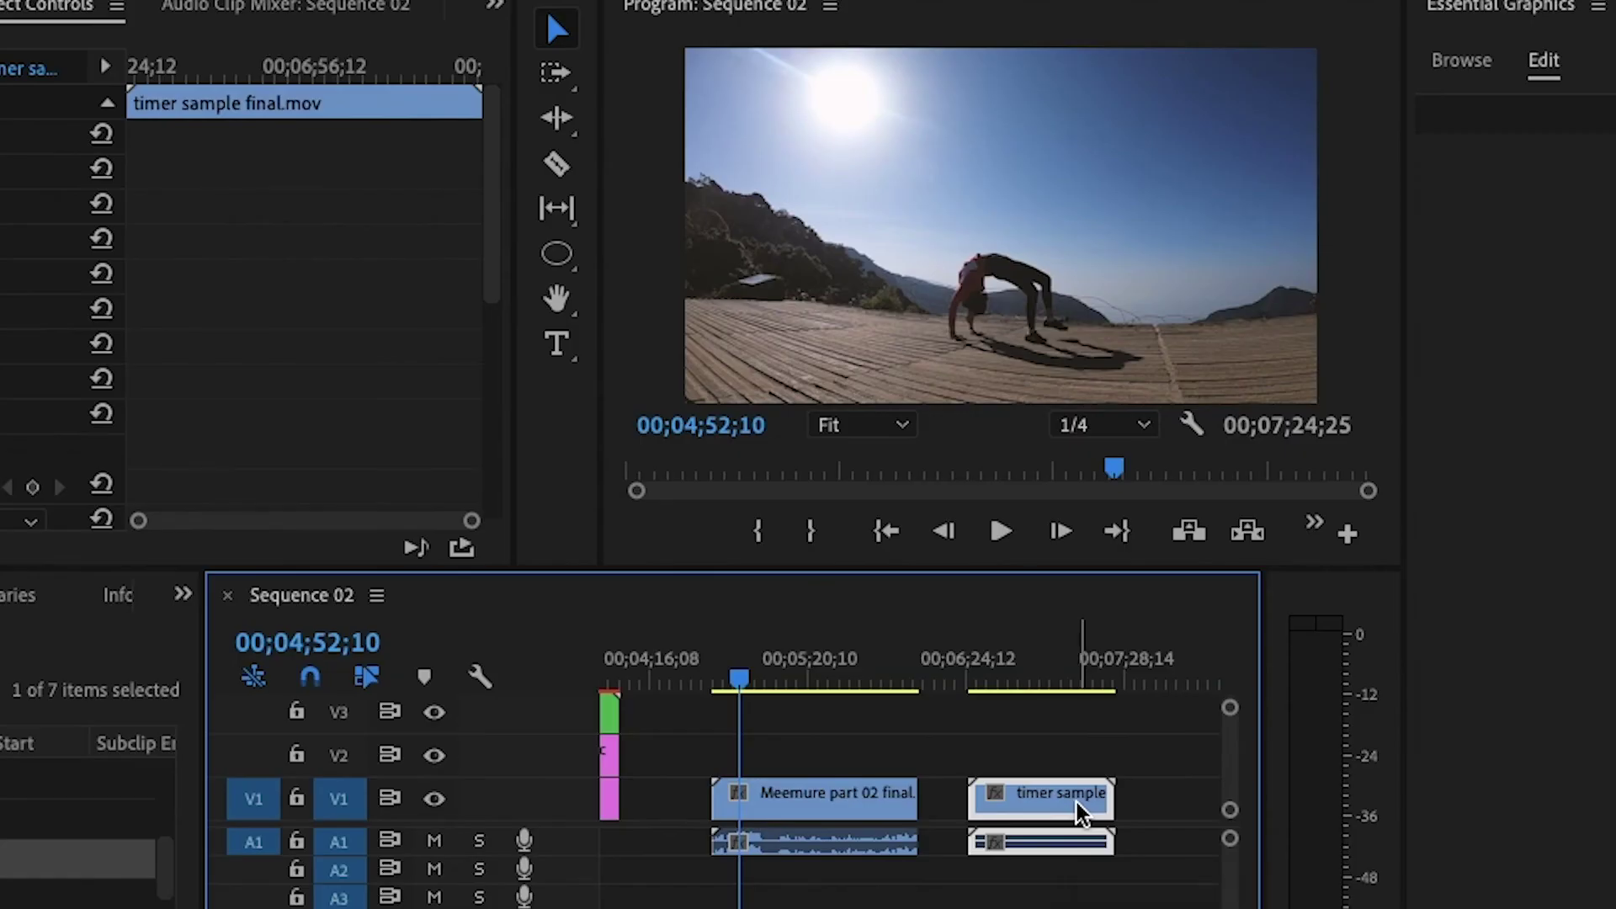
pyautogui.rightClick(1518, 738)
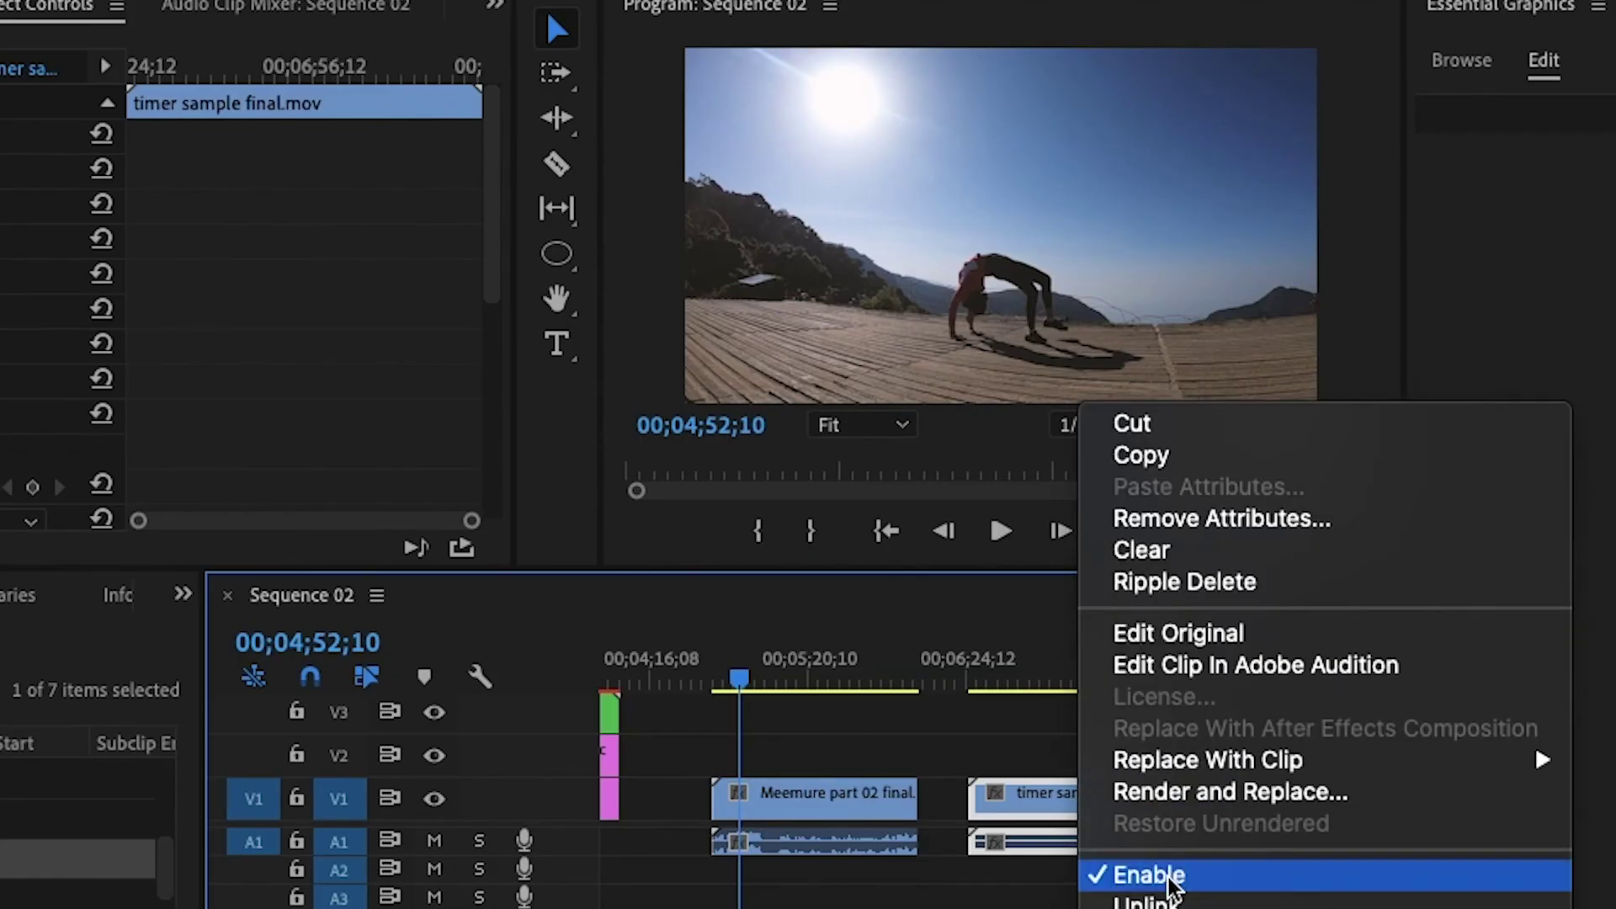
pyautogui.click(1170, 902)
pyautogui.click(1024, 842)
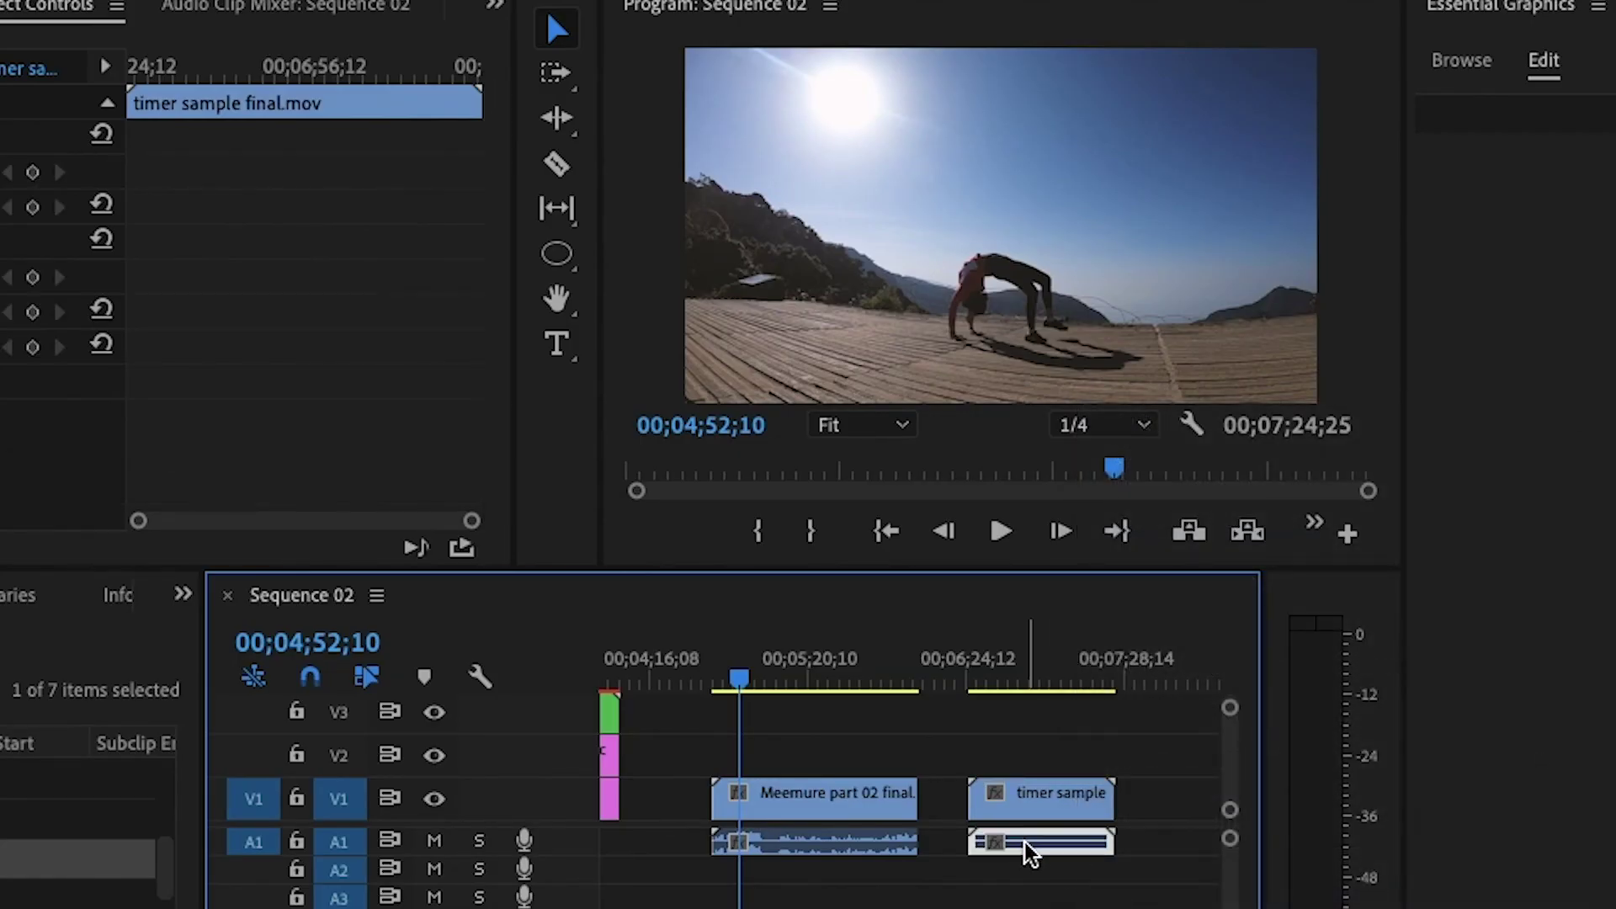
# - Move the timer clip onto V2 above the Meemure footage, starting at 00;04;52;10, and play the sequence
pyautogui.moveTo(1054, 800); pyautogui.dragTo(828, 755)
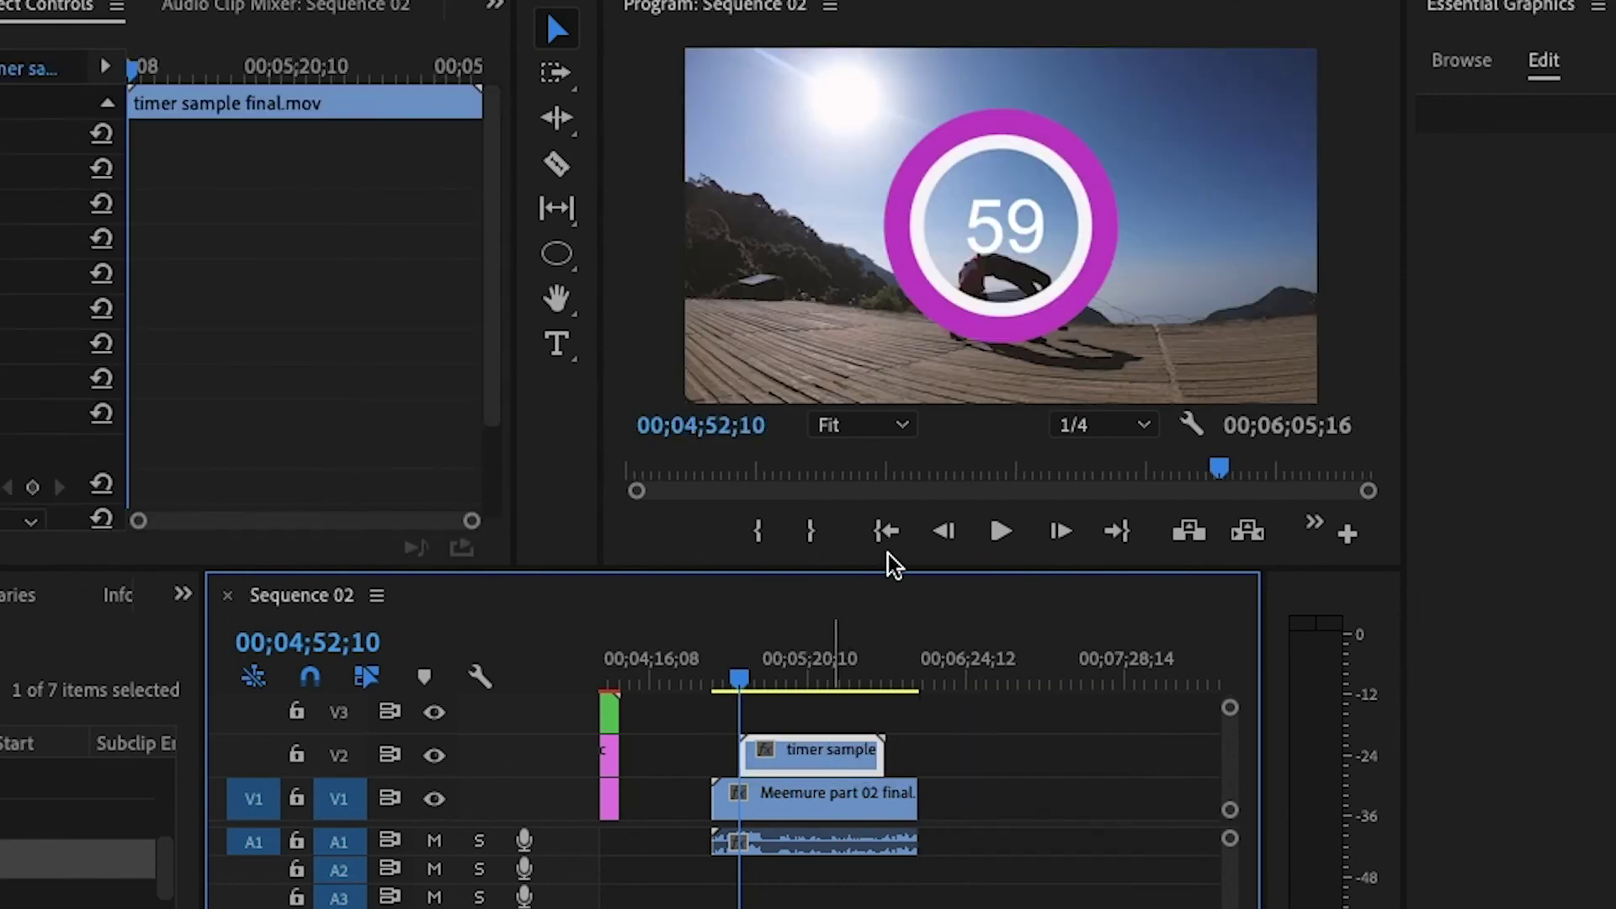
pyautogui.click(1000, 532)
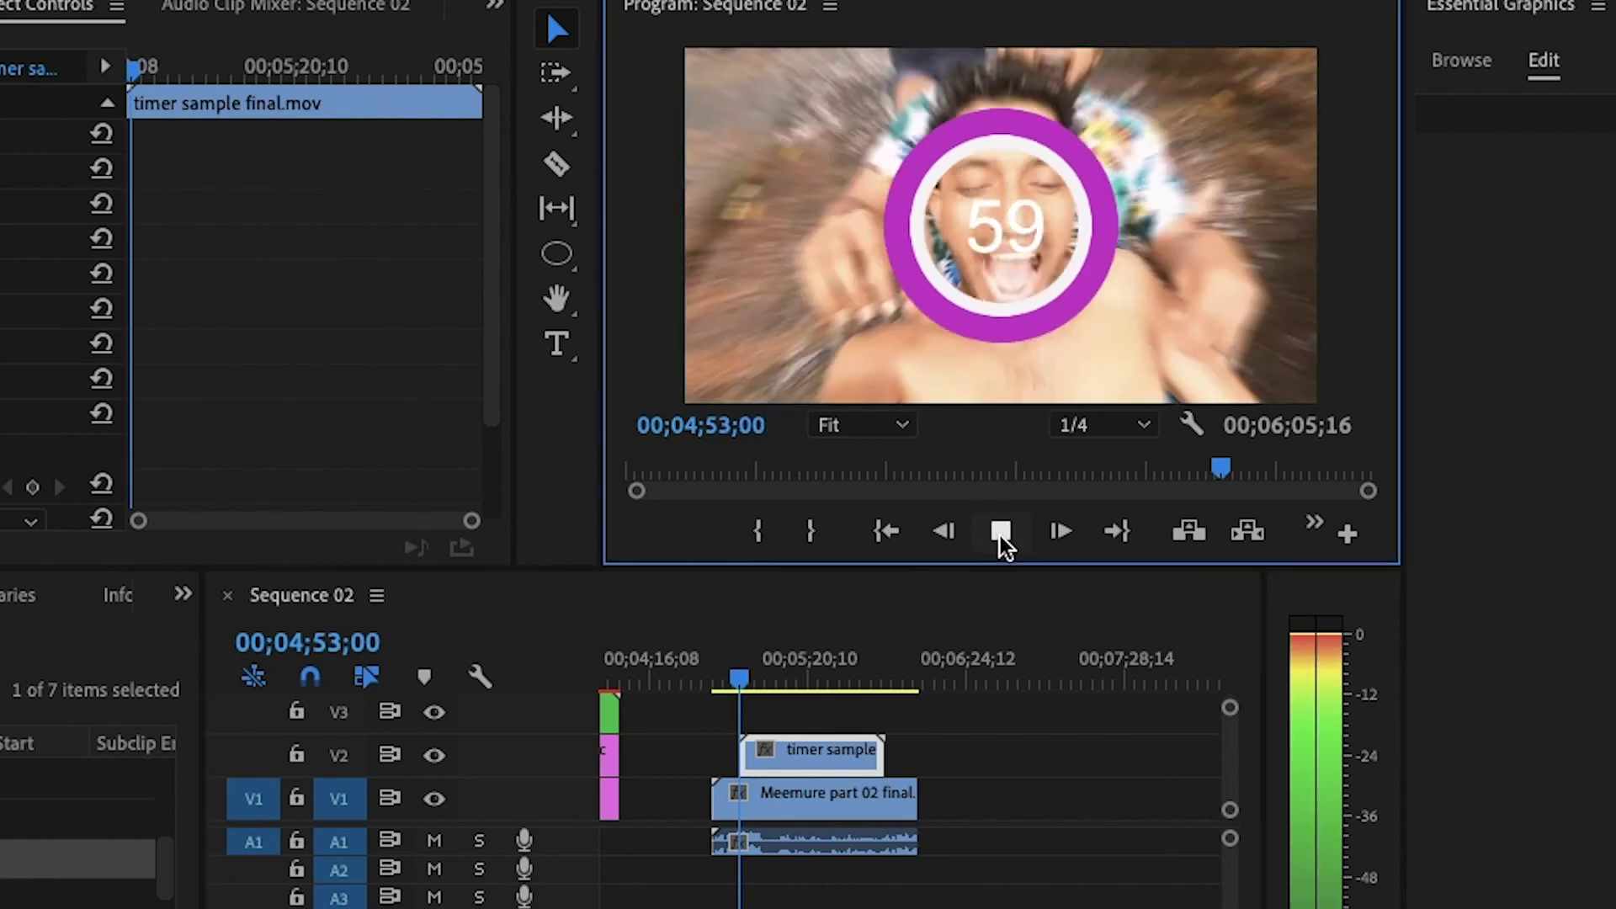
# - Set the timer clip's Scale to 52 and its Position to 282, 270, and stop playback
pyautogui.click(4, 204)
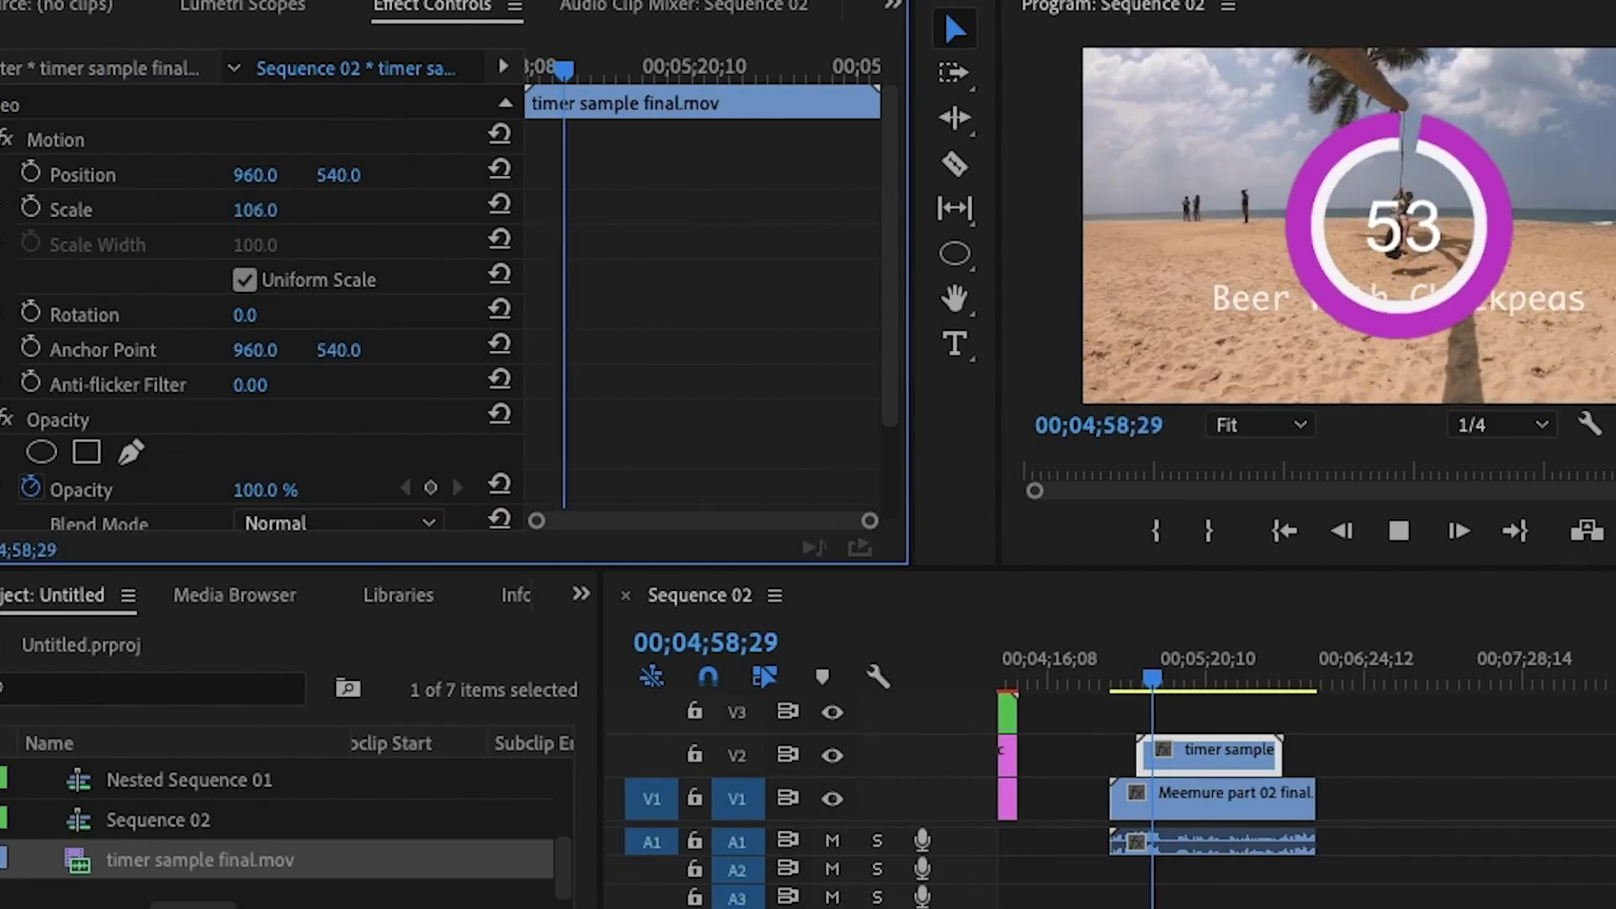
pyautogui.moveTo(271, 211); pyautogui.dragTo(59, 175)
pyautogui.moveTo(338, 175); pyautogui.dragTo(241, 175)
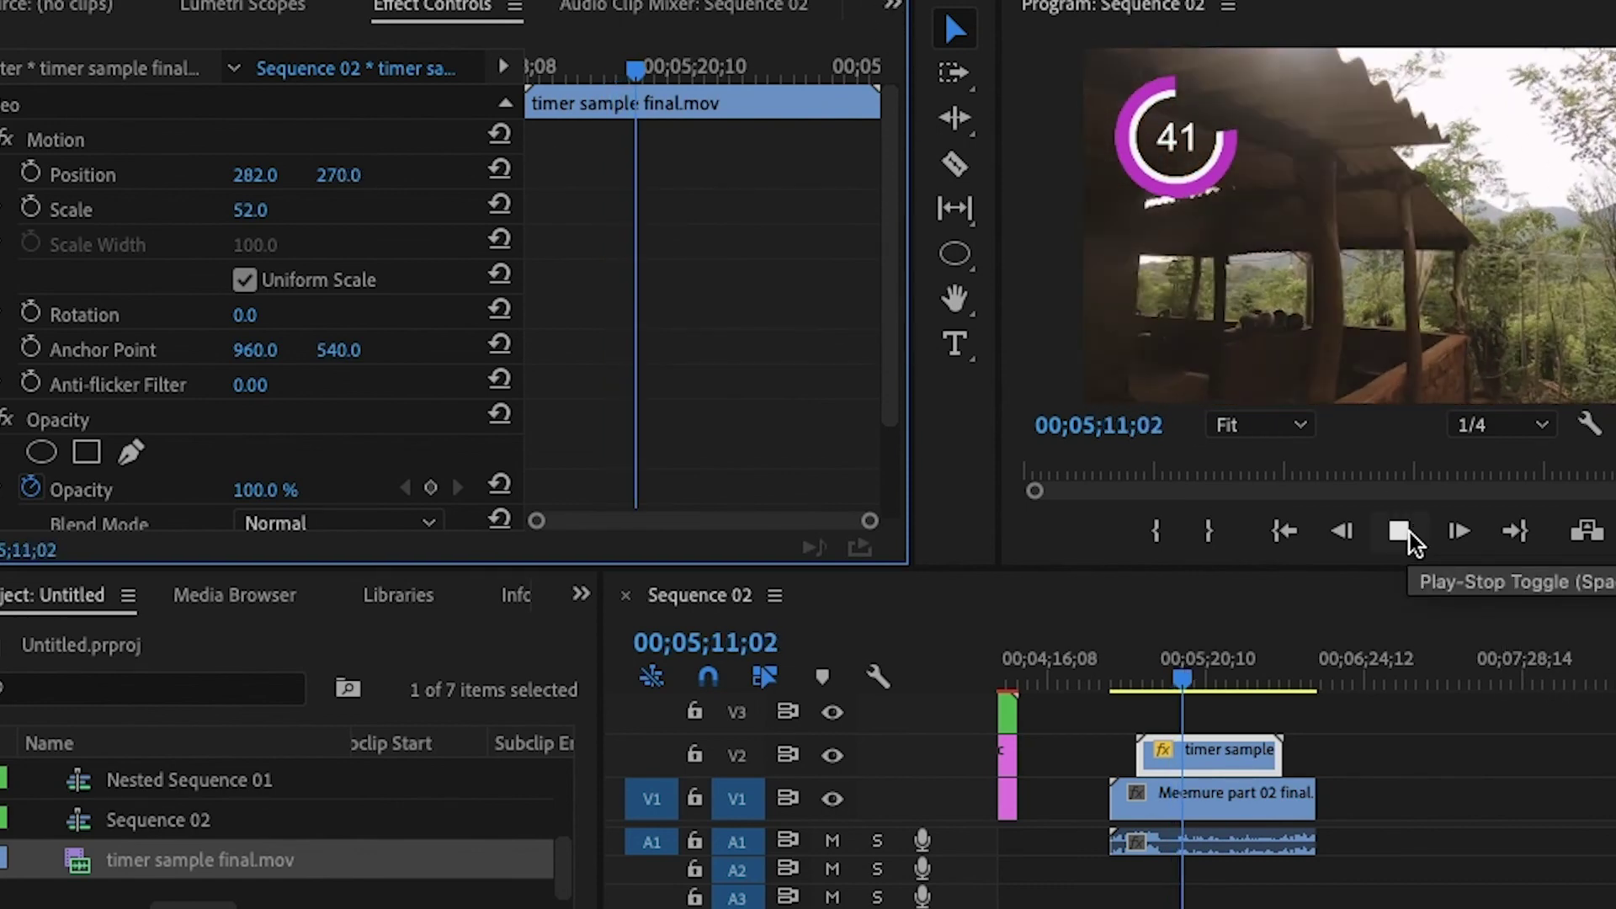
pyautogui.click(1410, 537)
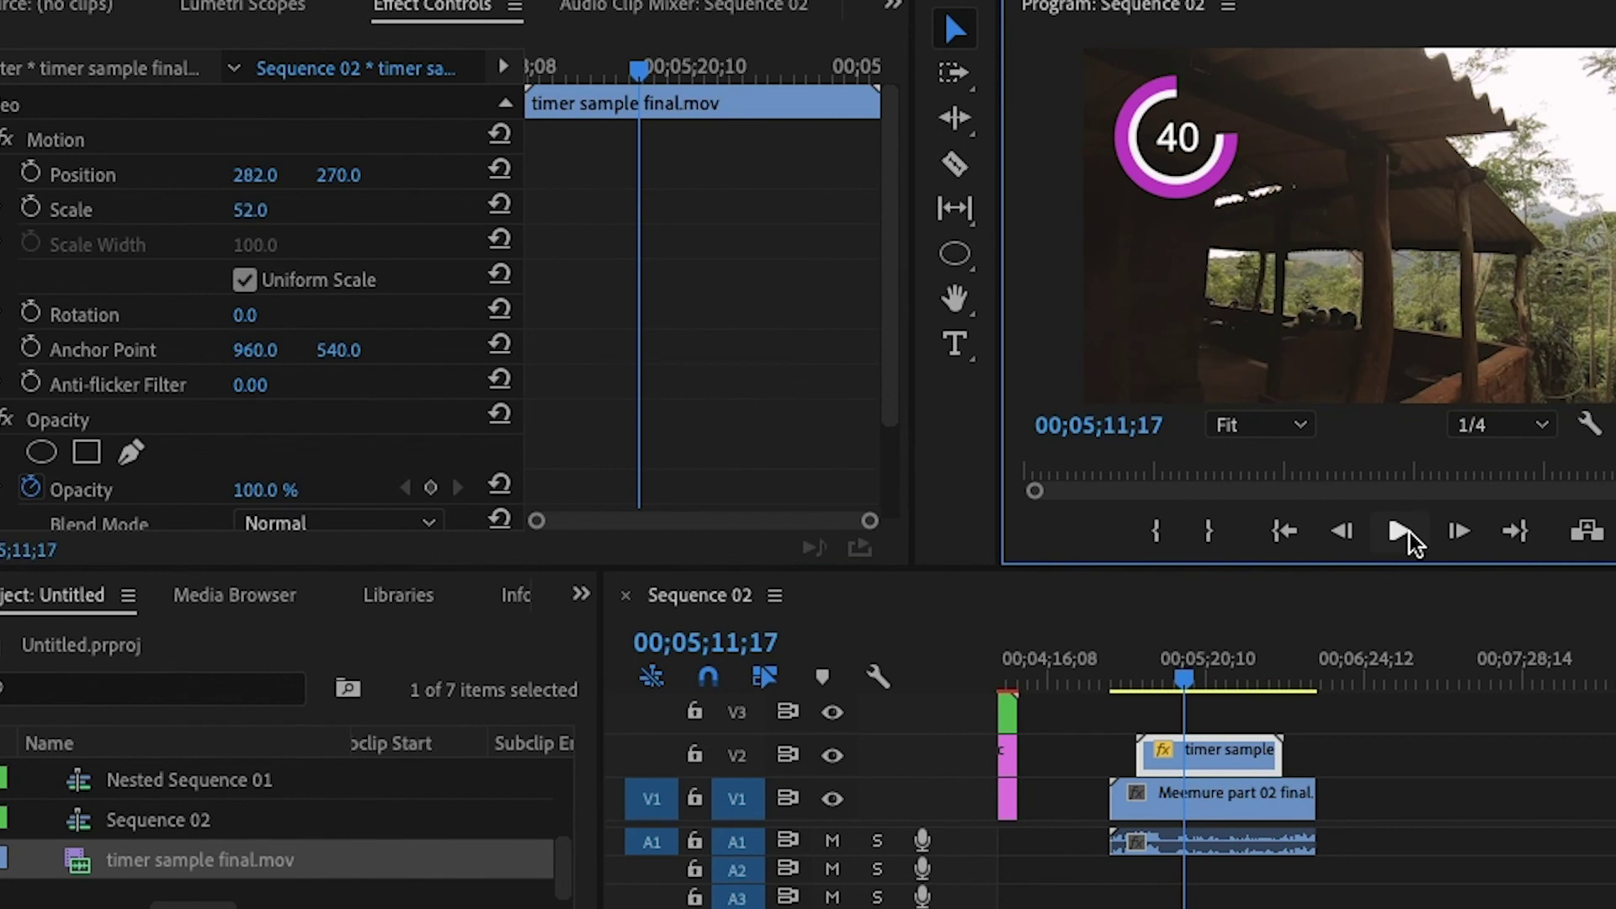